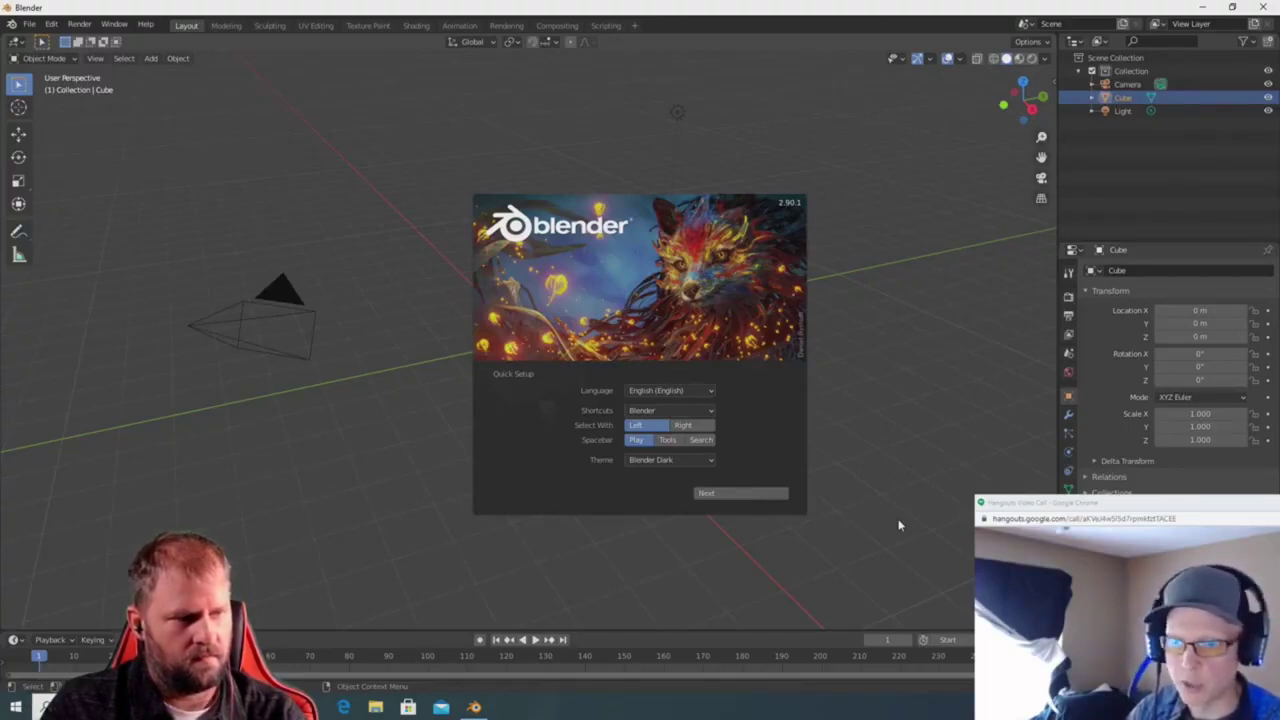
Dismiss the splash screen and deselect the default cube.
click(1034, 374)
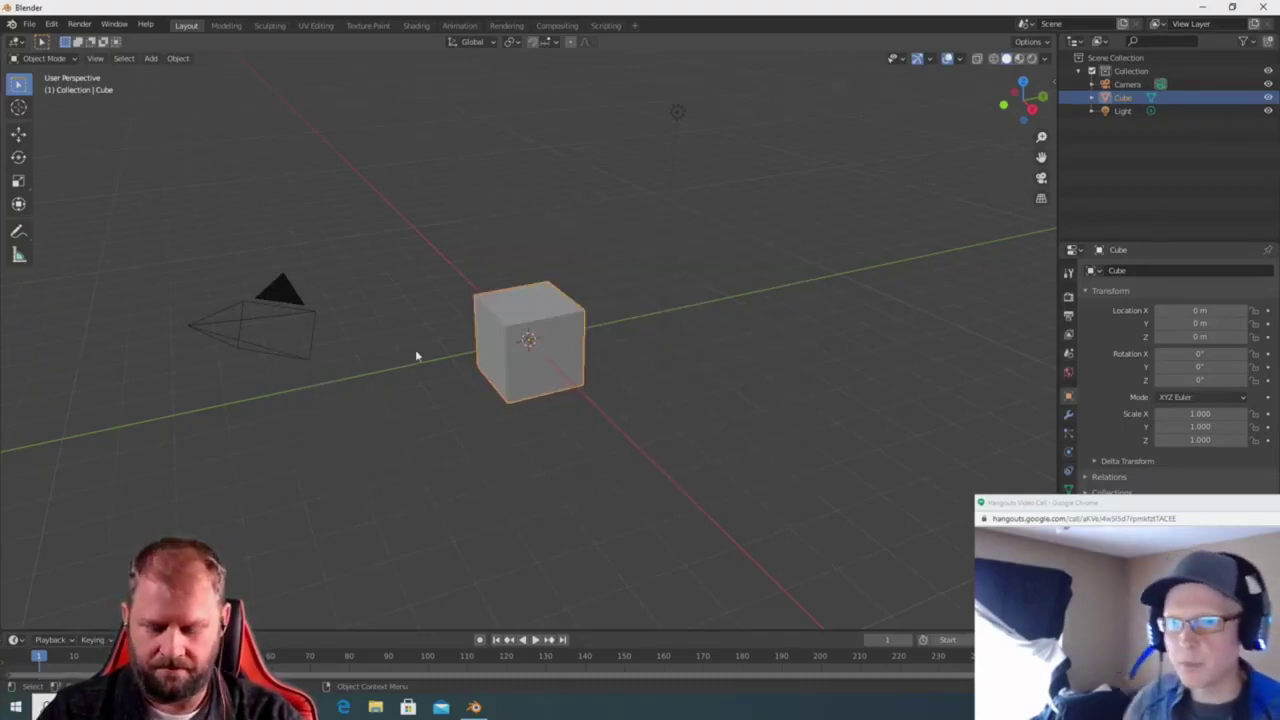
click(386, 386)
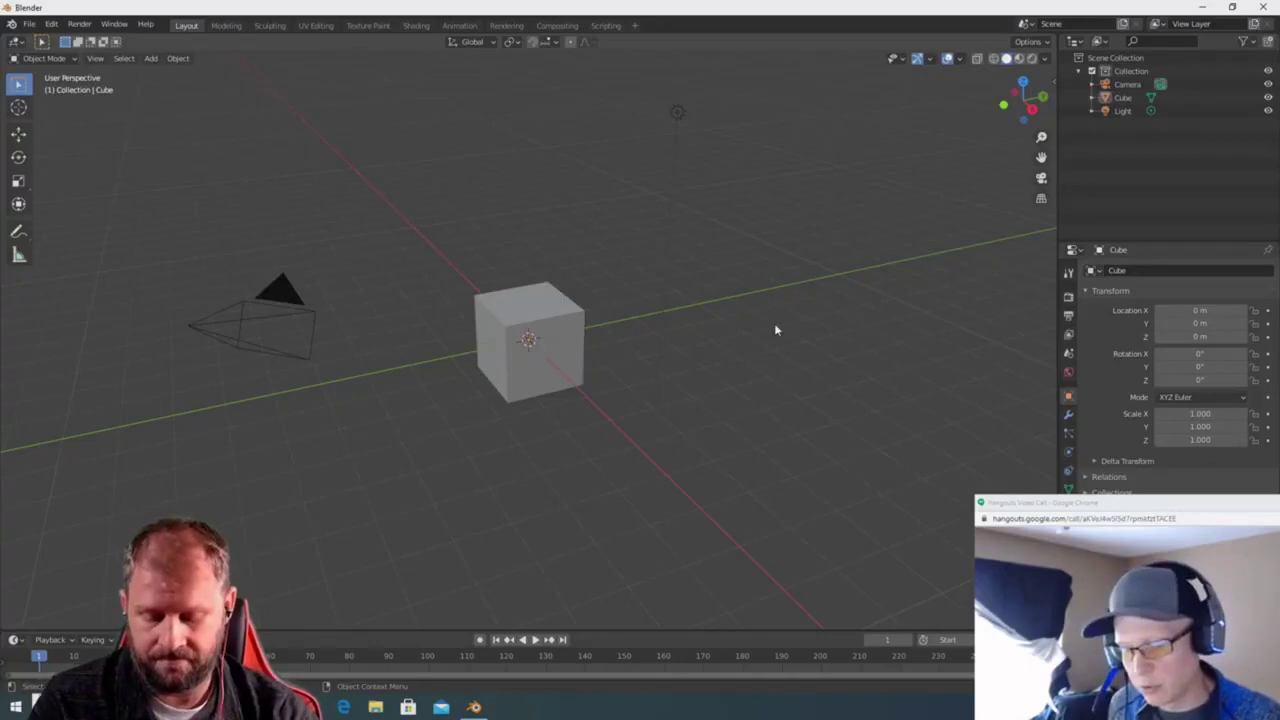
Hide the viewport toolbar and show the sidebar with the cube's transform values.
key(t)
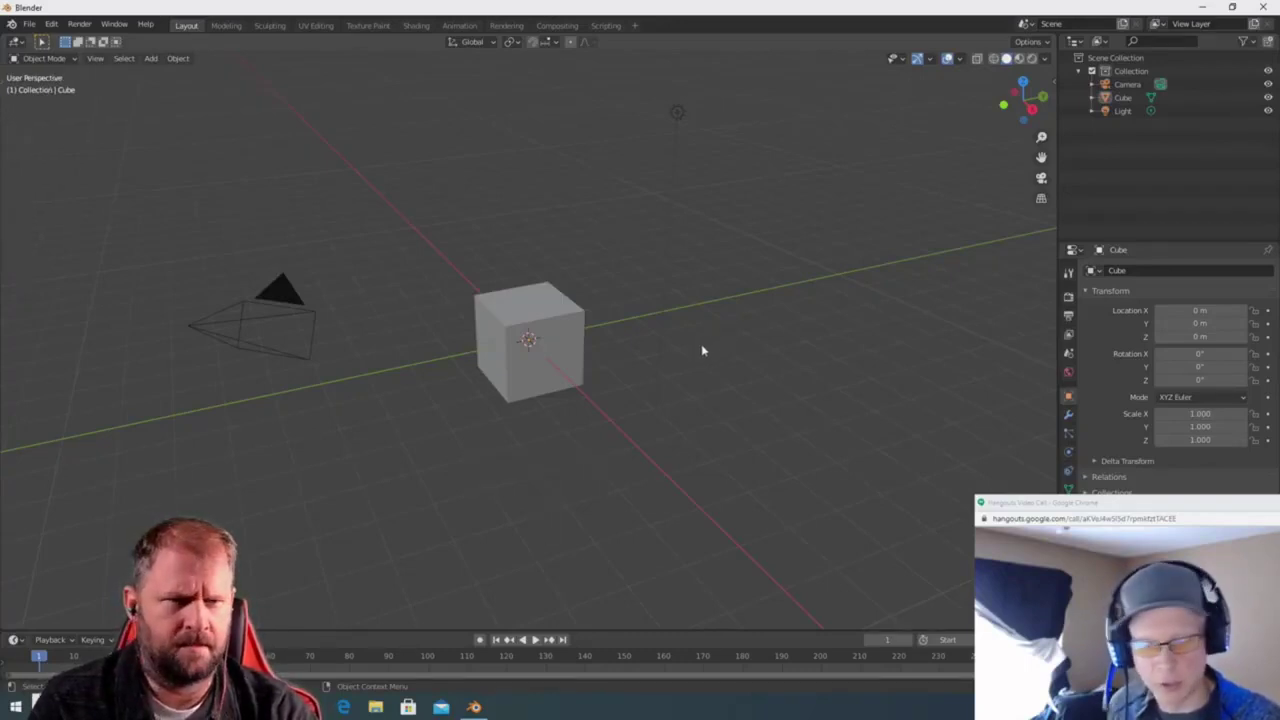
key(t)
key(t)
key(t)
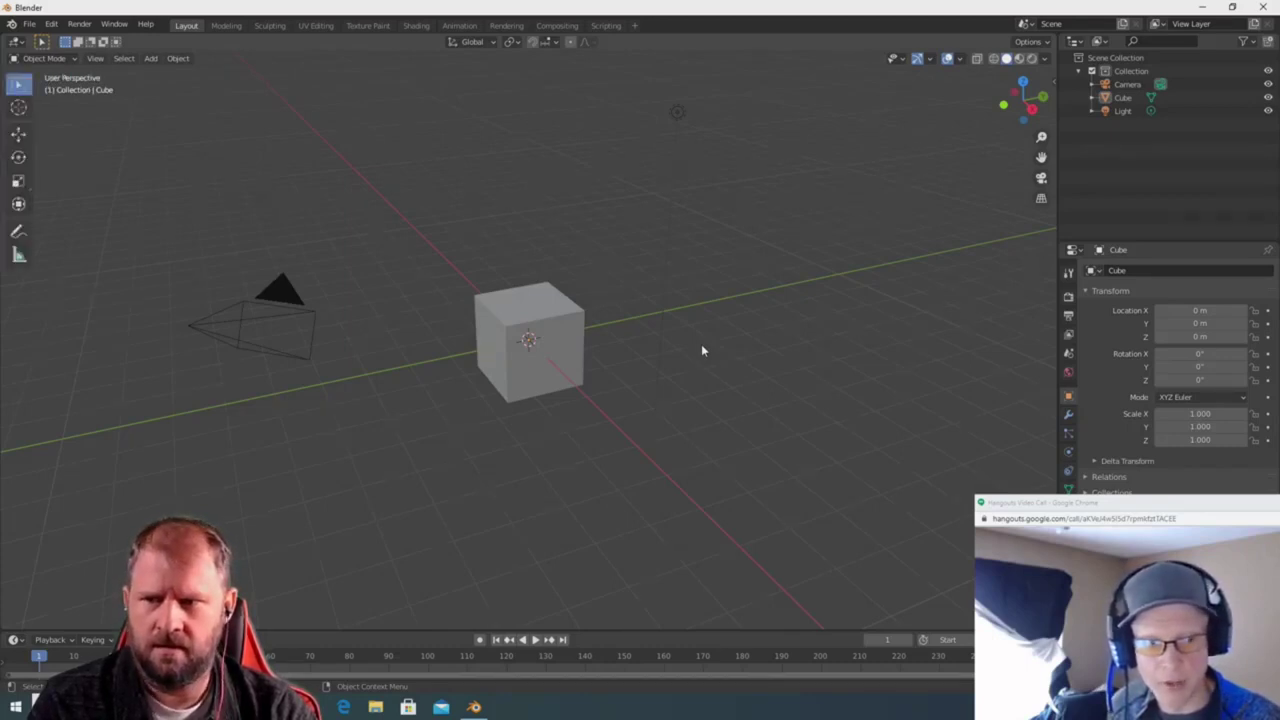
key(t)
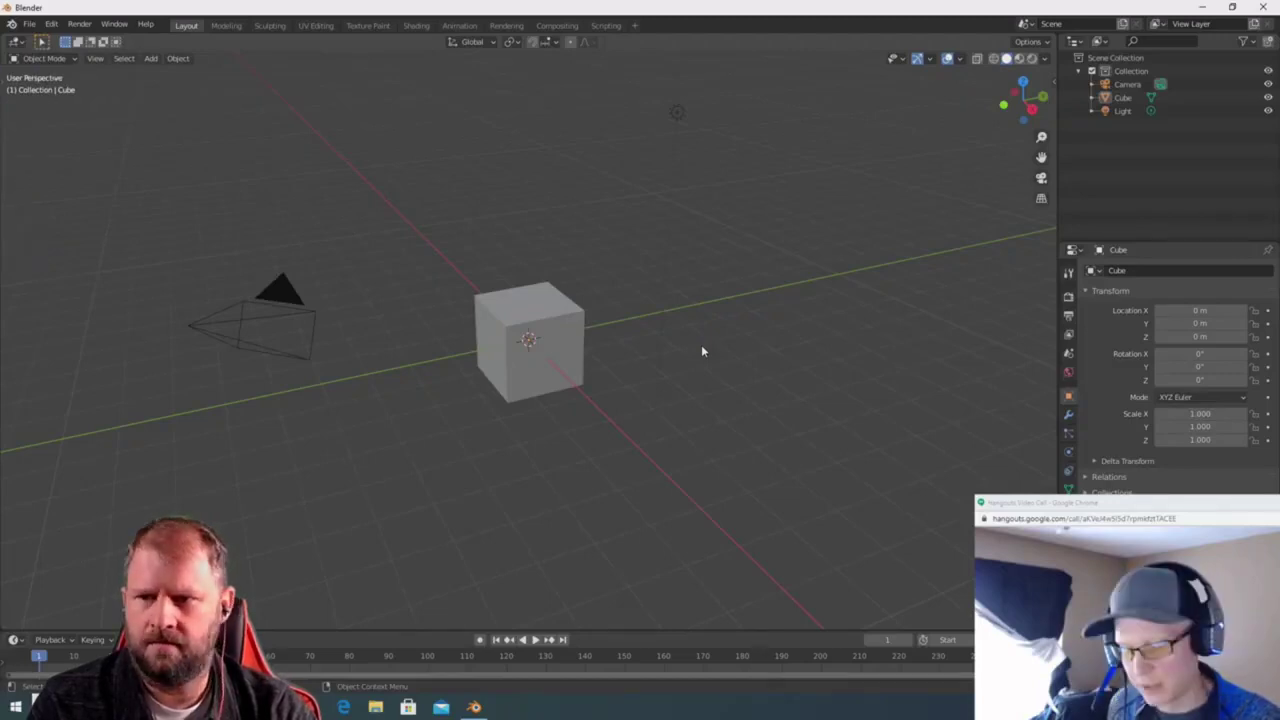
key(n)
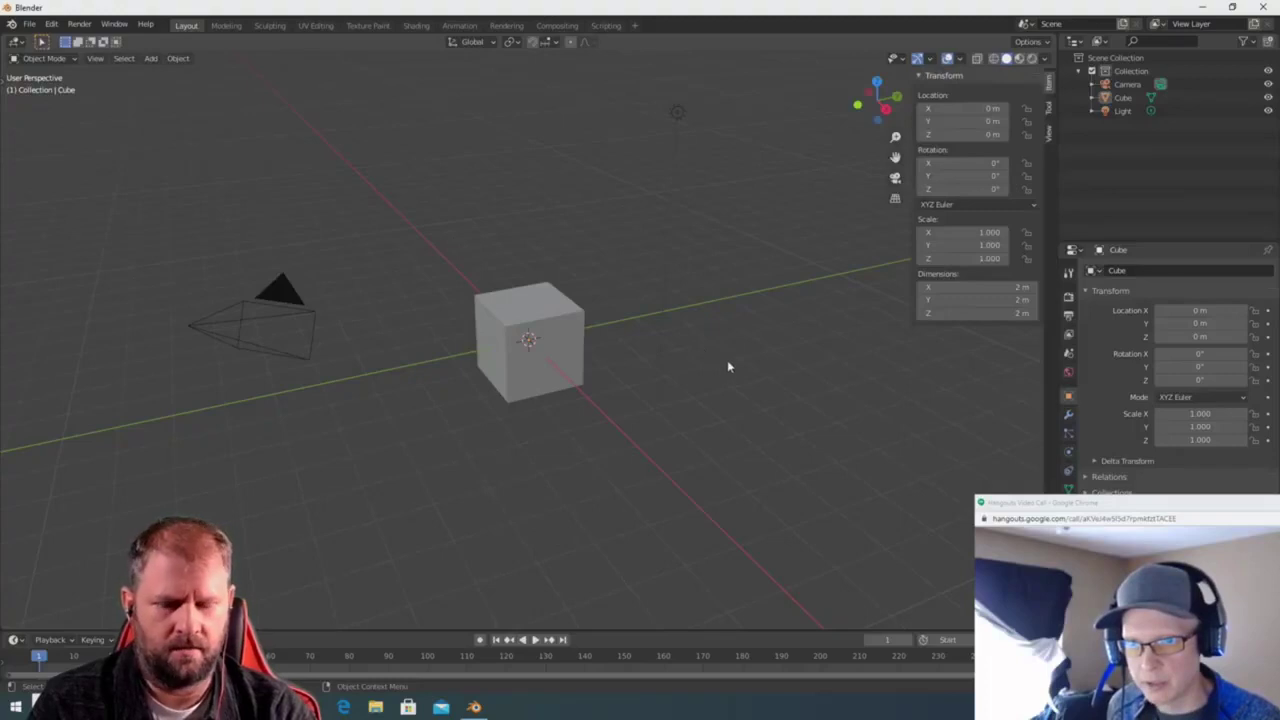
Switch to the Modeling workspace with the cube in Edit Mode.
middle_drag(509, 437, 626, 385)
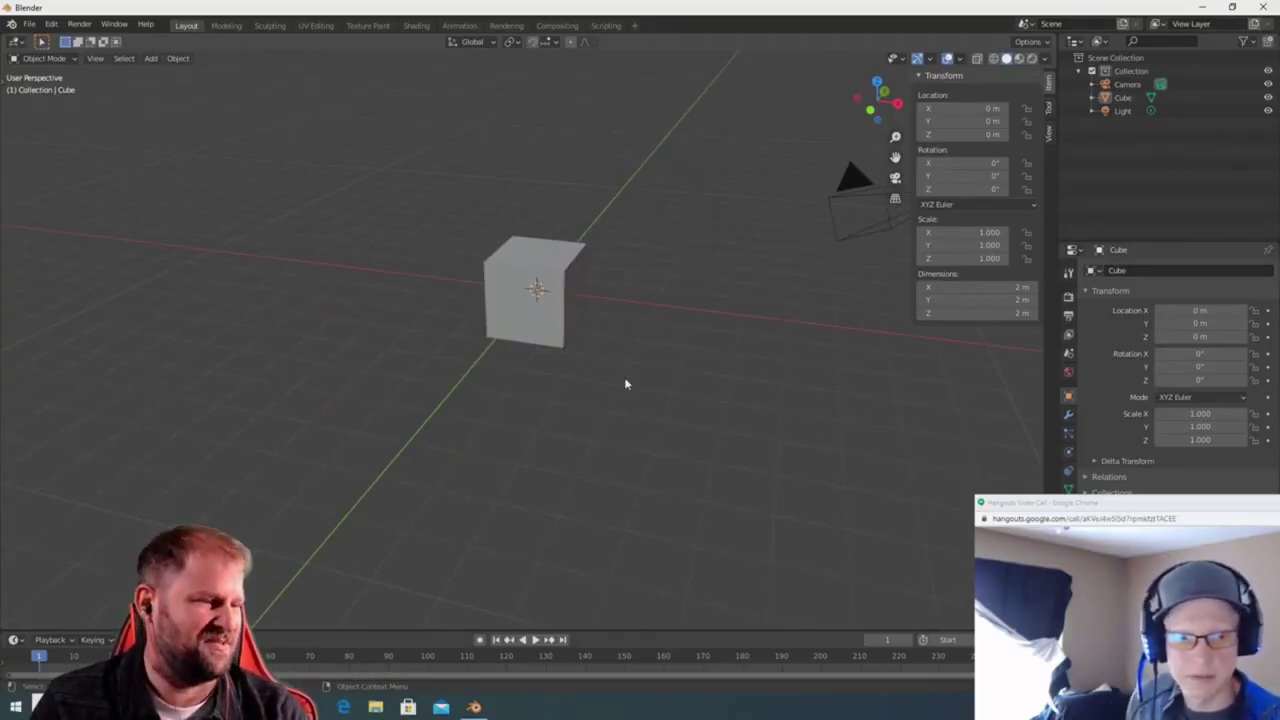
middle_drag(630, 343, 827, 377)
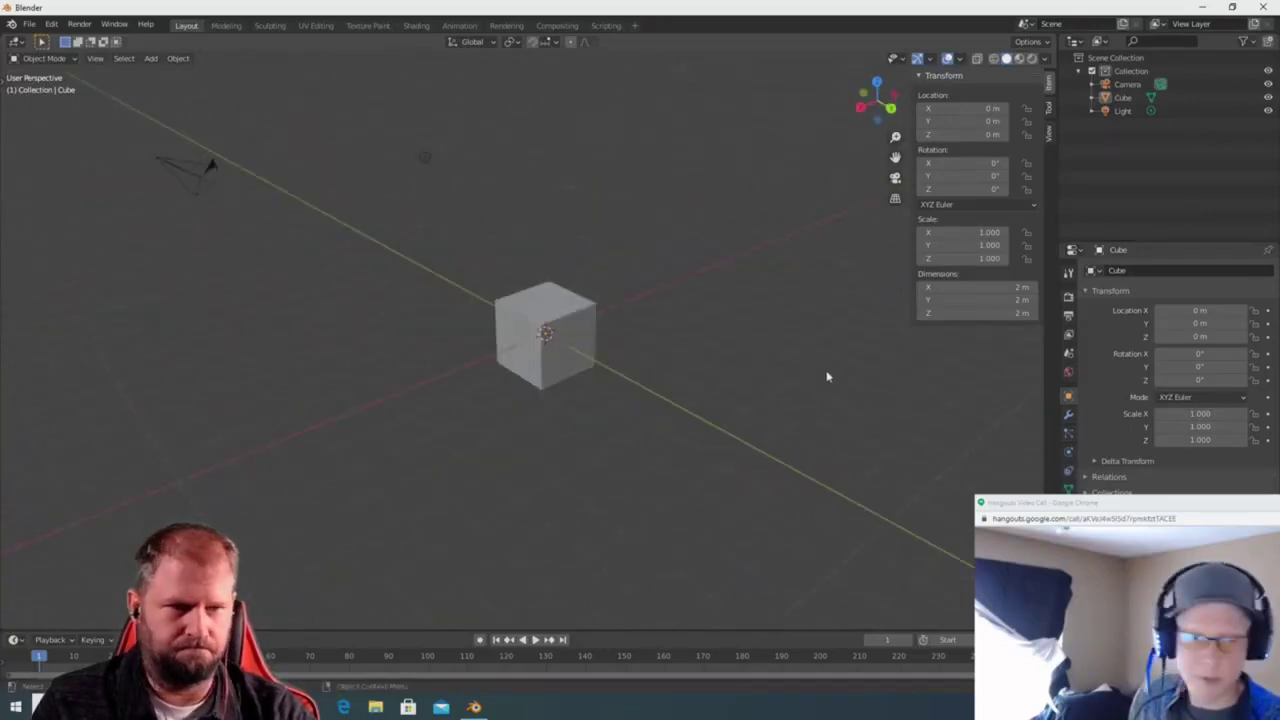
scroll(827, 377, up, 1)
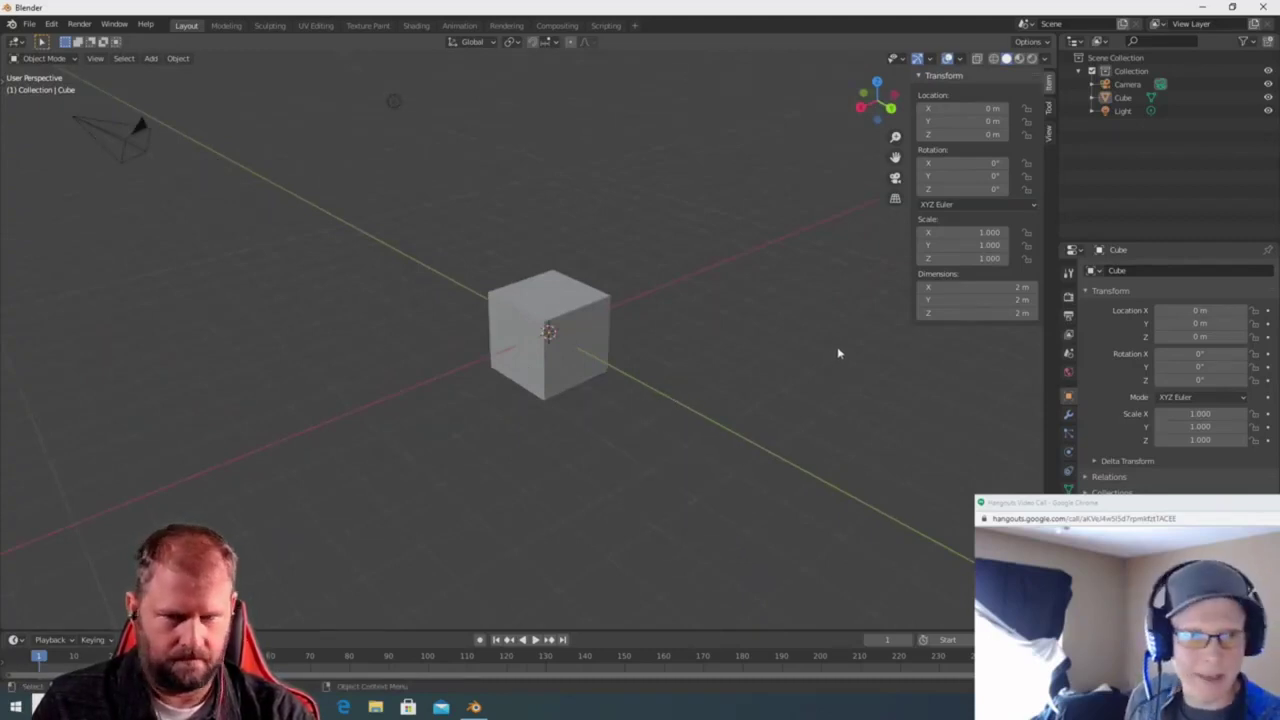
middle_drag(837, 354, 803, 358)
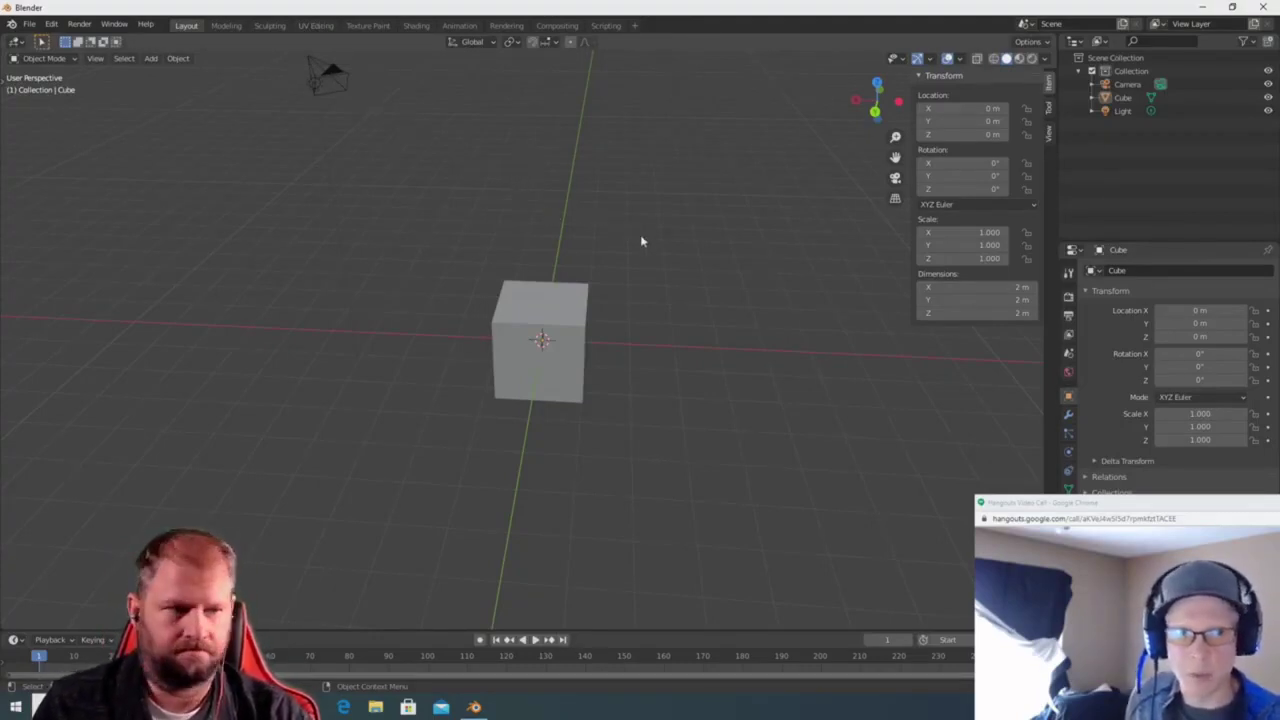
click(226, 25)
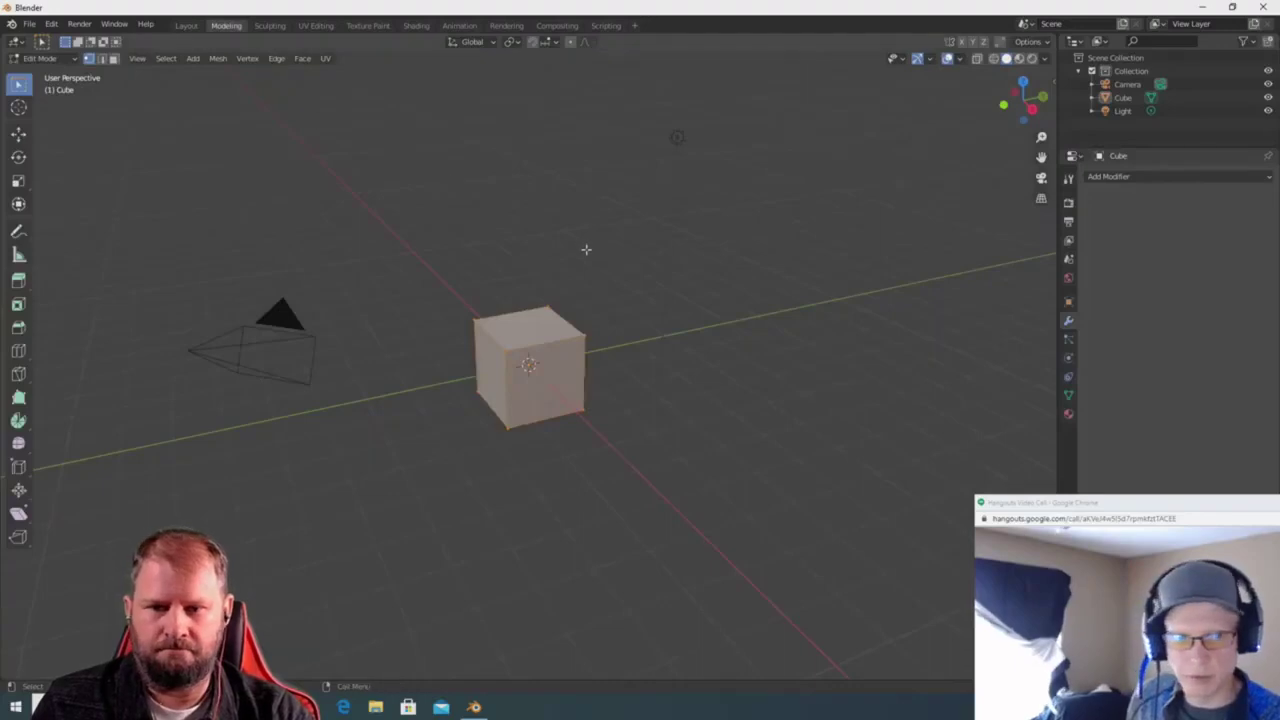
scroll(662, 320, up, 3)
middle_drag(681, 318, 685, 349)
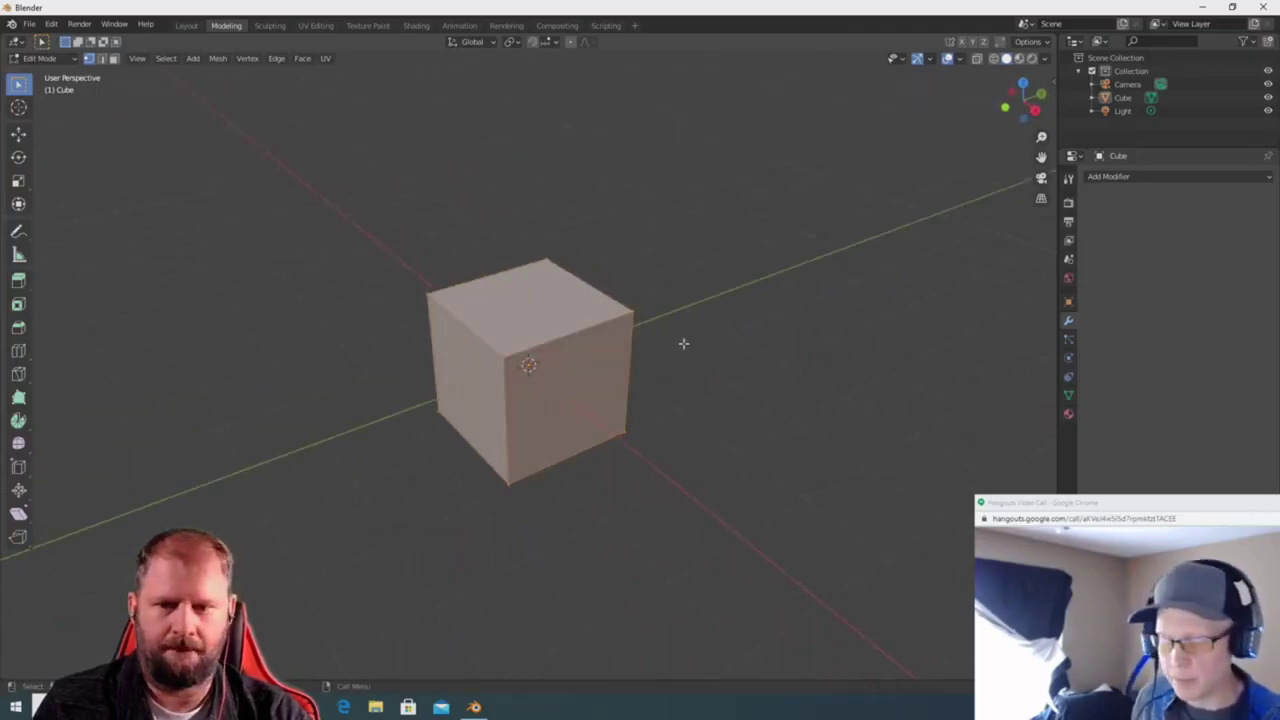
Toggle the cube between Edit Mode and Object Mode, finishing in Object Mode.
key(Tab)
middle_drag(679, 344, 720, 340)
key(Tab)
key(Tab)
key(Tab)
key(Tab)
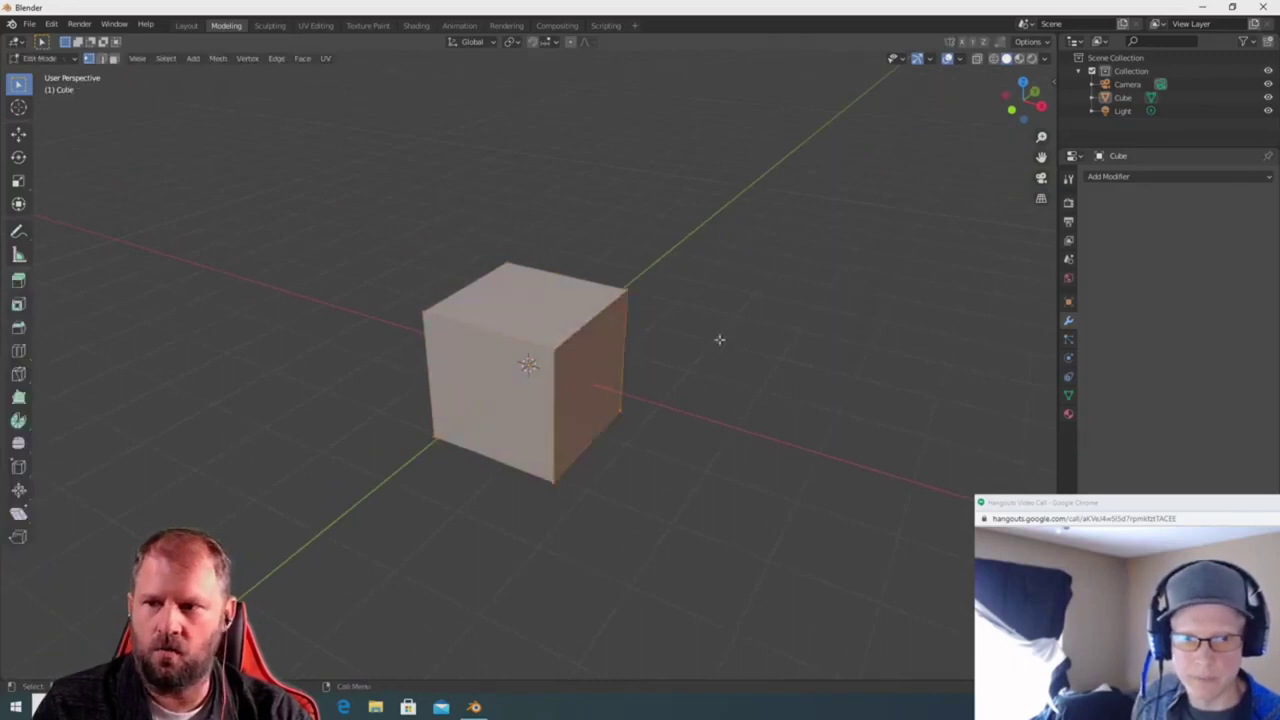
key(Tab)
key(Tab)
middle_drag(720, 346, 186, 426)
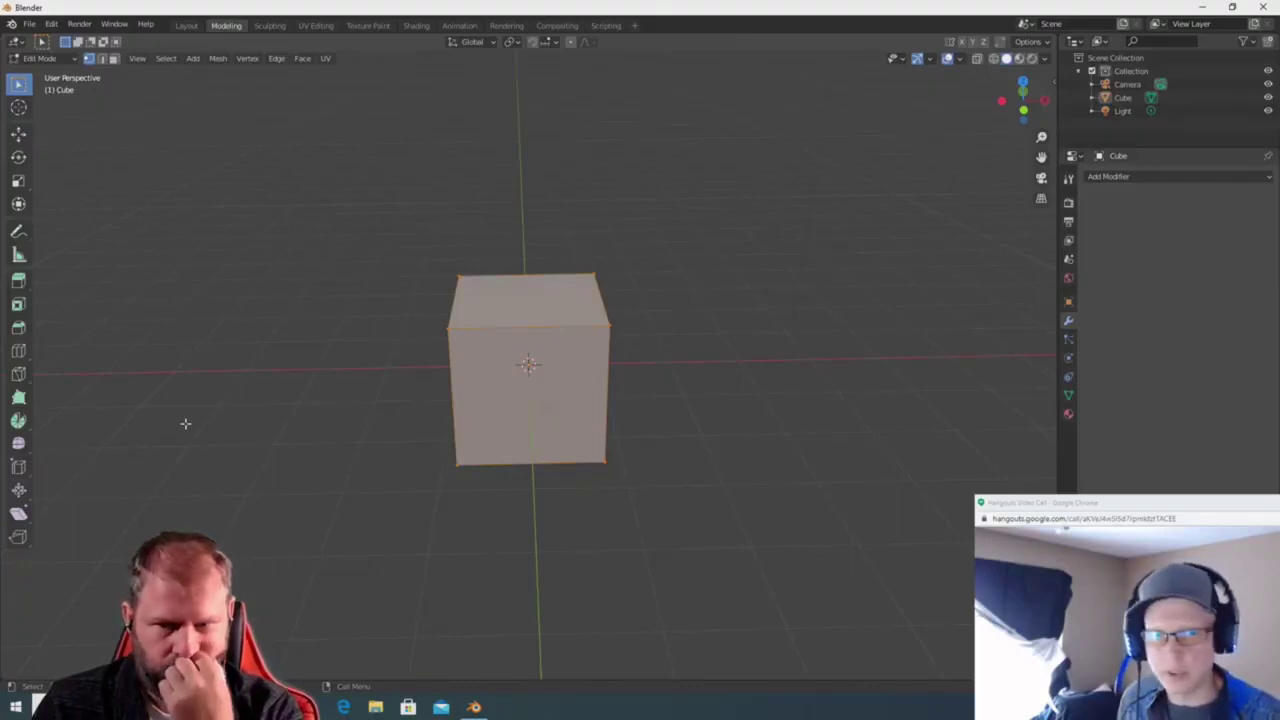
key(Tab)
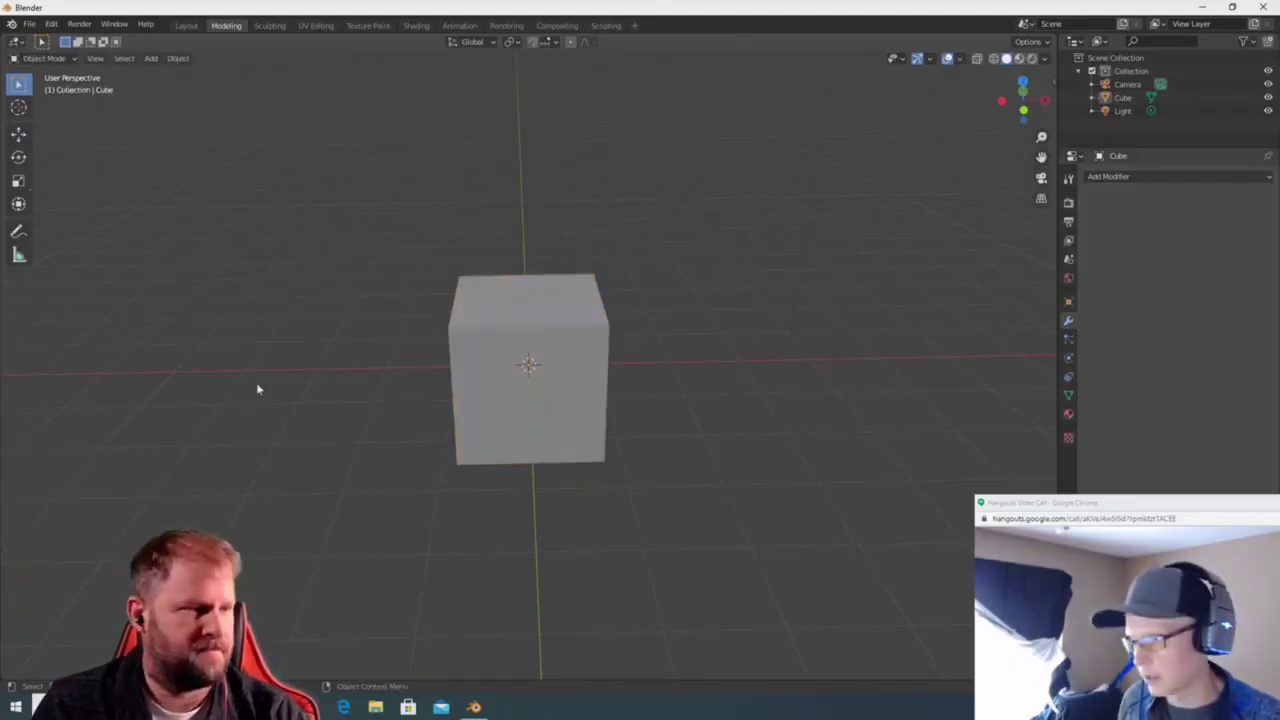
Examine the cube in the top, right, bottom and back orthographic views, ending in a free perspective view.
middle_drag(268, 399, 354, 397)
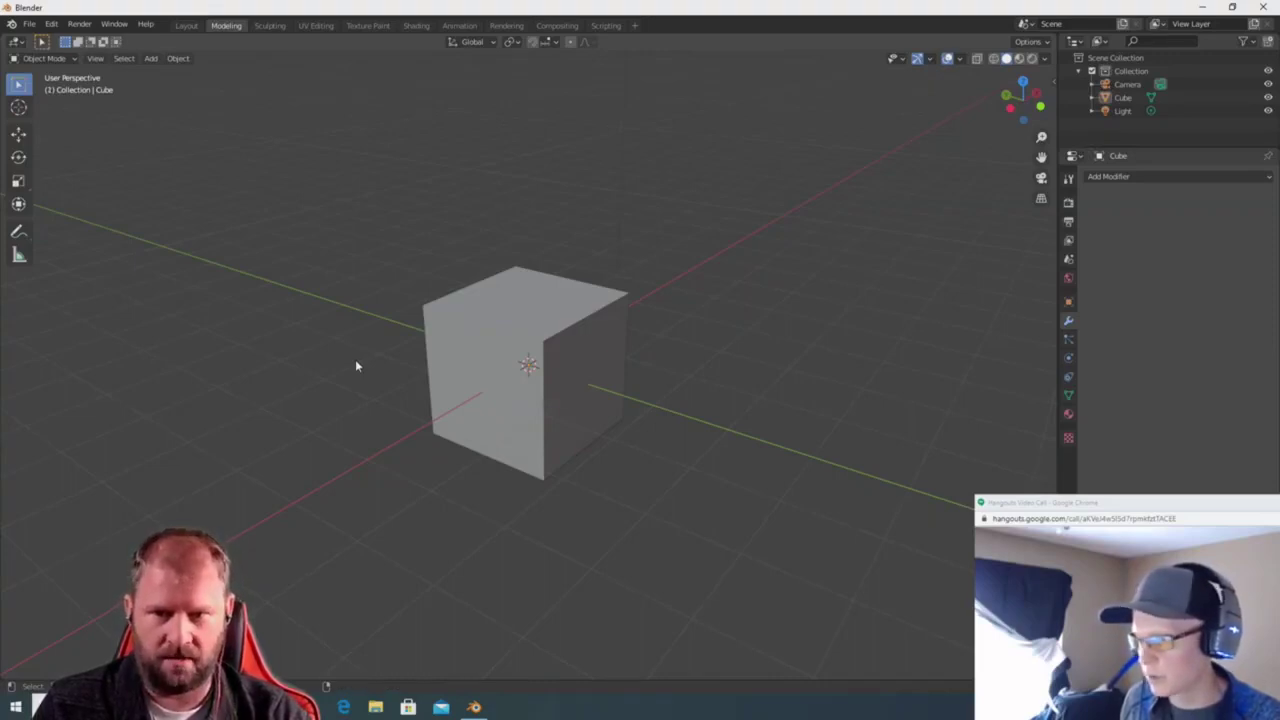
alt+middle_drag(355, 367, 362, 392)
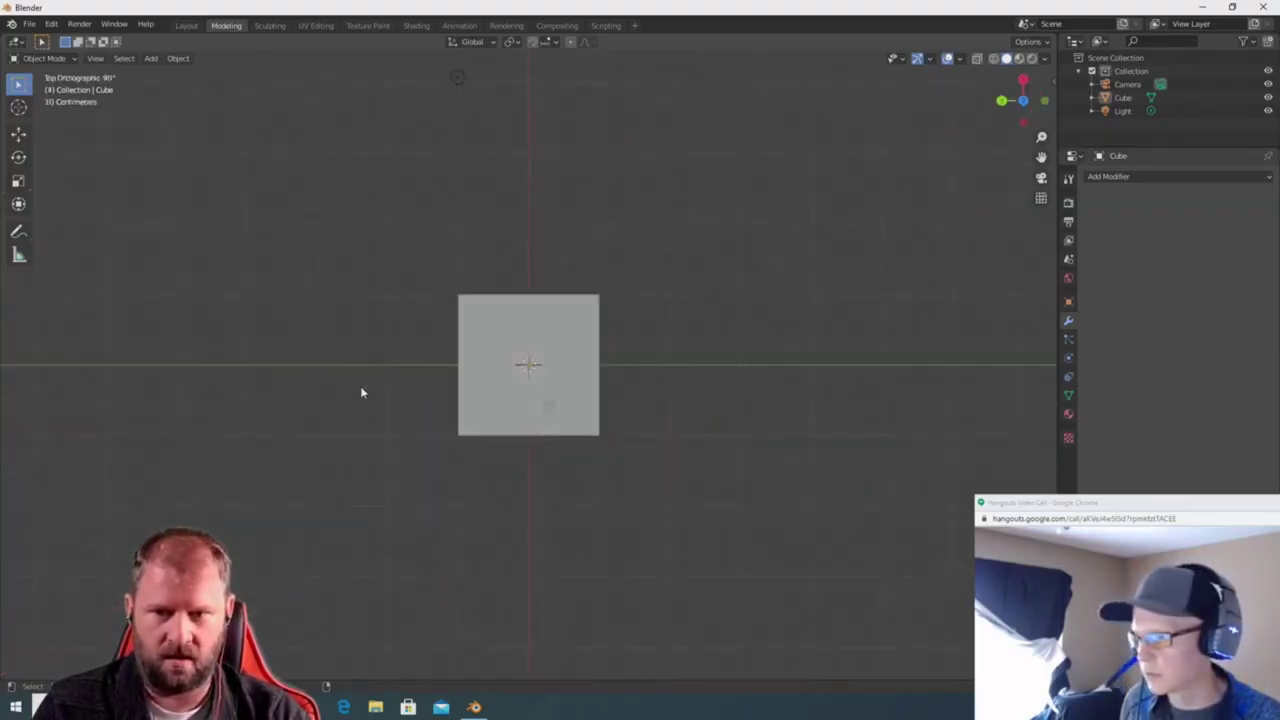
alt+middle_drag(668, 286, 663, 363)
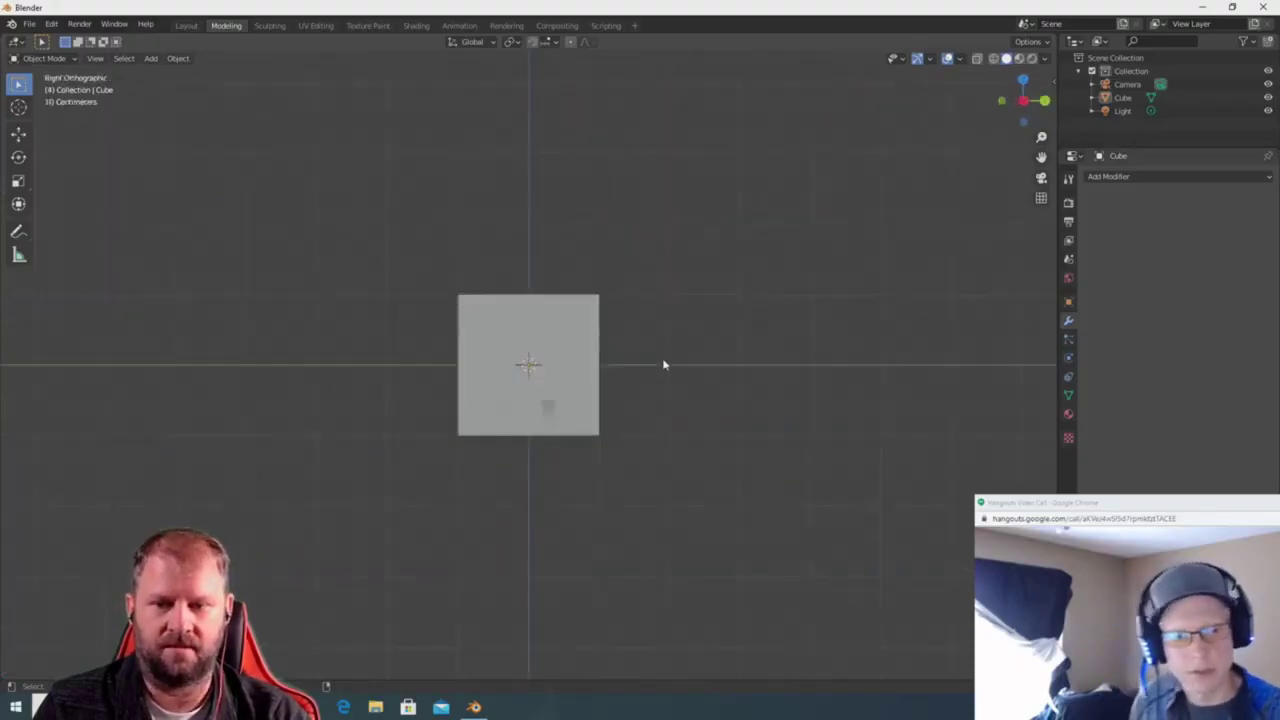
alt+middle_drag(566, 254, 577, 178)
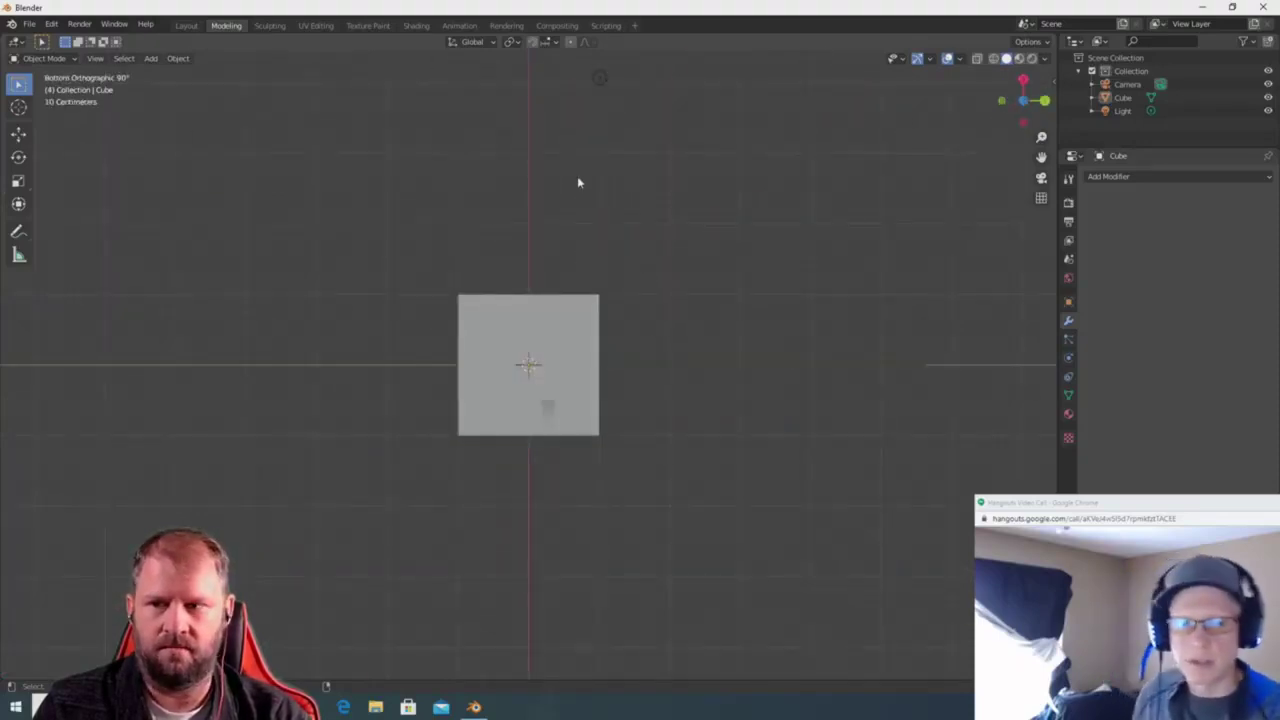
alt+middle_drag(700, 317, 634, 340)
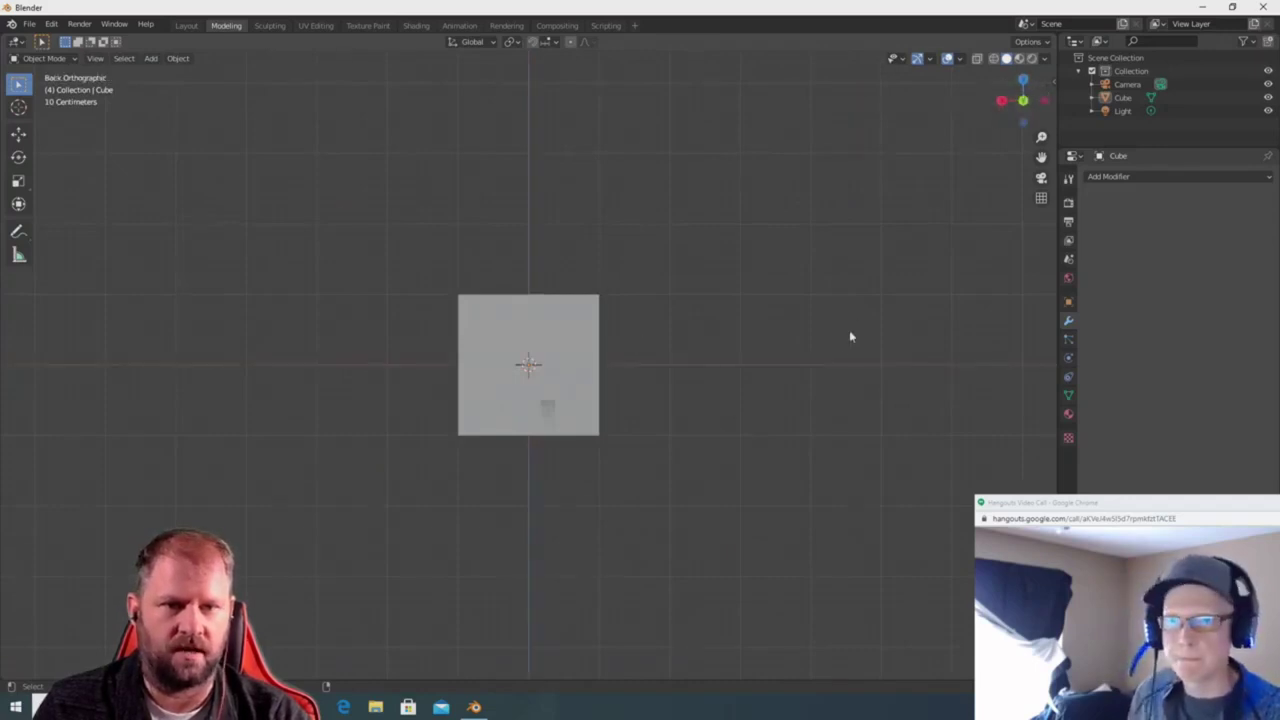
middle_drag(760, 343, 854, 351)
scroll(723, 389, down, 3)
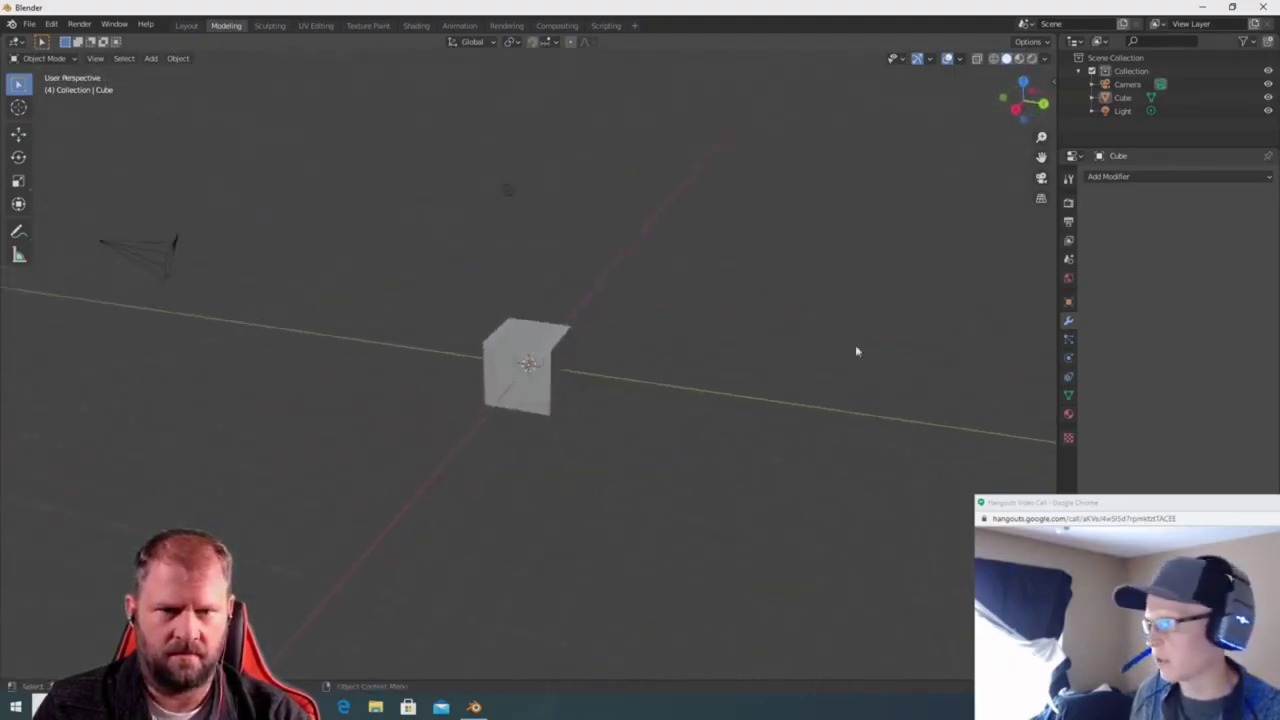
Examine the whole scene in the top, front and bottom orthographic views, ending in a free perspective view.
click(1022, 103)
mouse_move(1022, 103)
mouse_down()
mouse_move(1040, 101)
mouse_move(1030, 96)
mouse_up()
click(1022, 80)
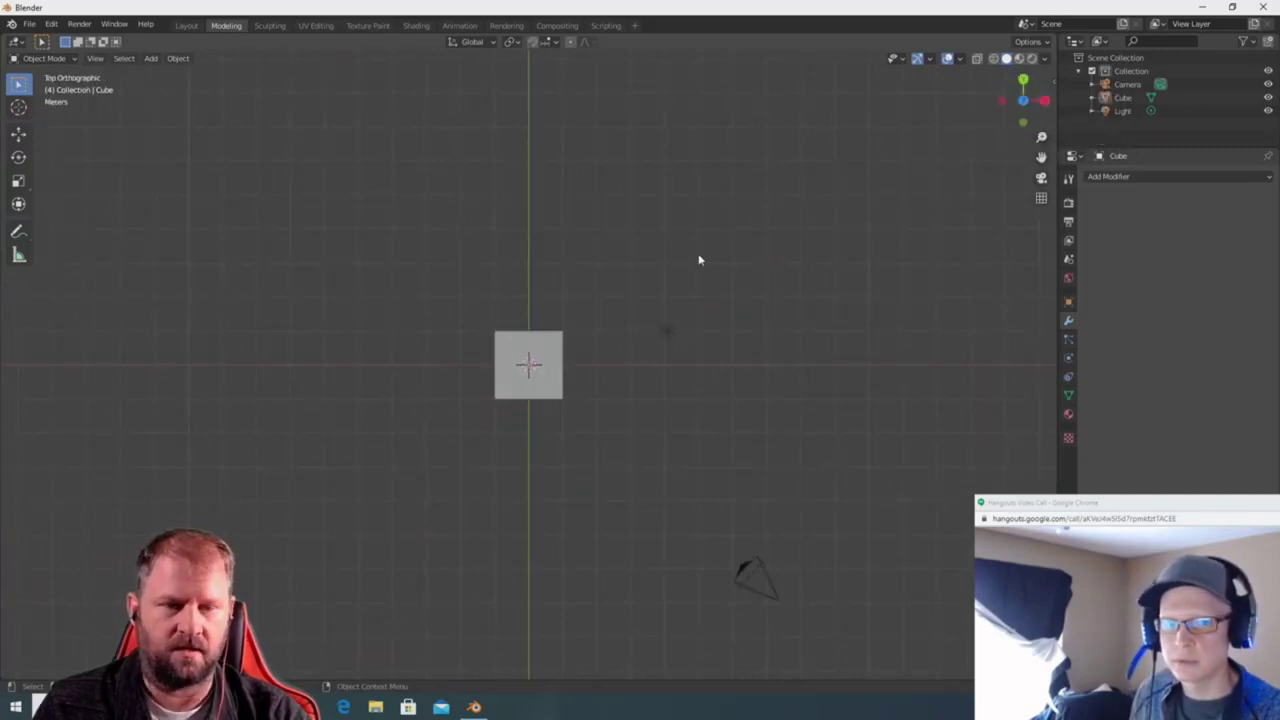
key(KP_1)
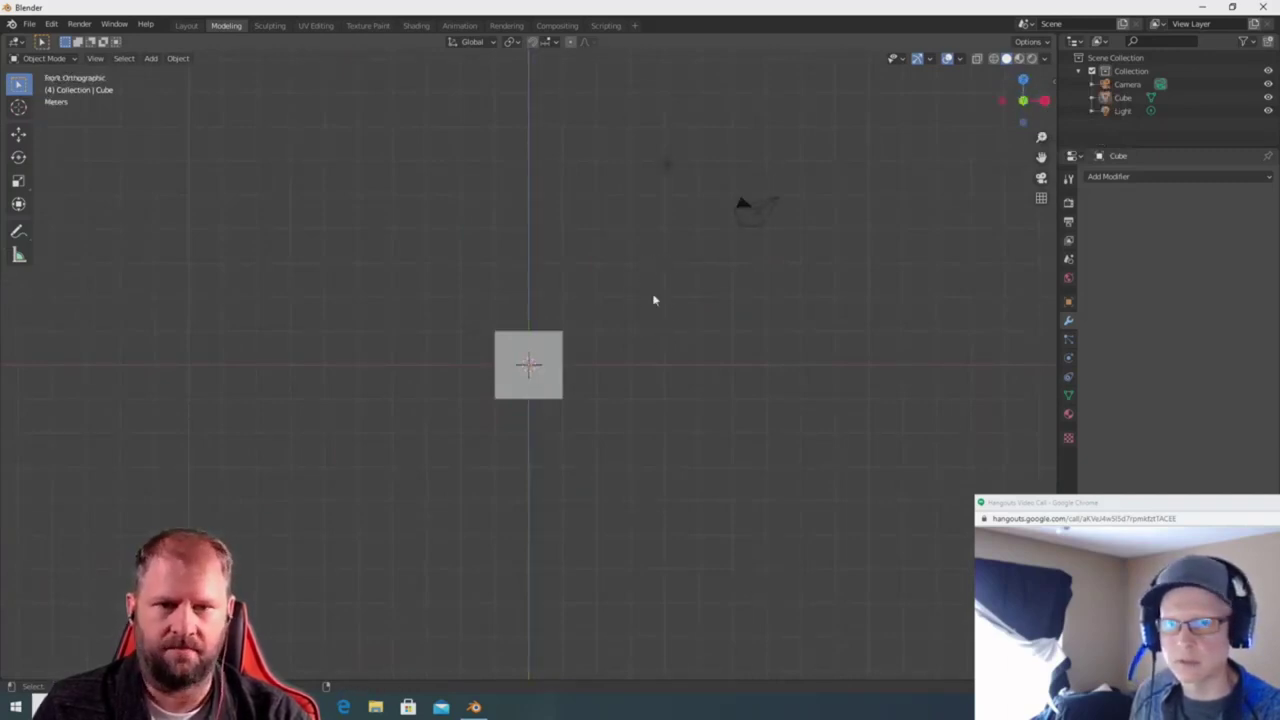
click(1022, 121)
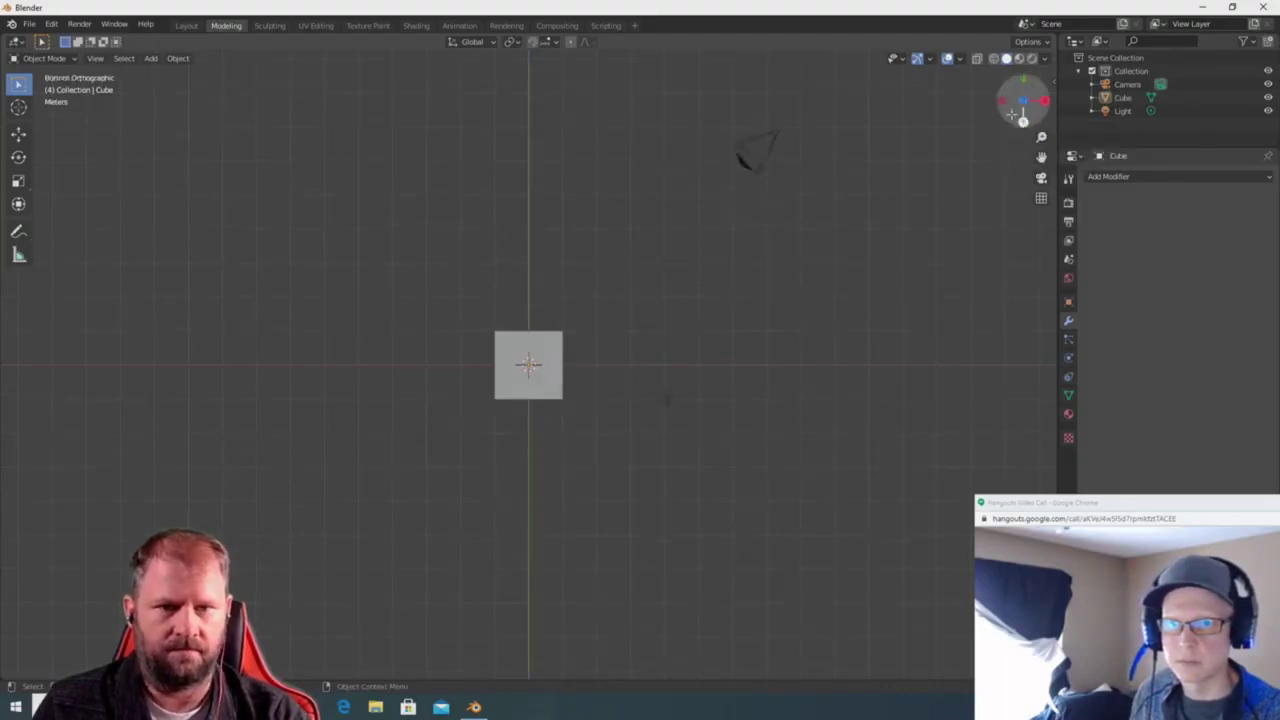
middle_drag(700, 289, 647, 440)
middle_drag(555, 233, 686, 606)
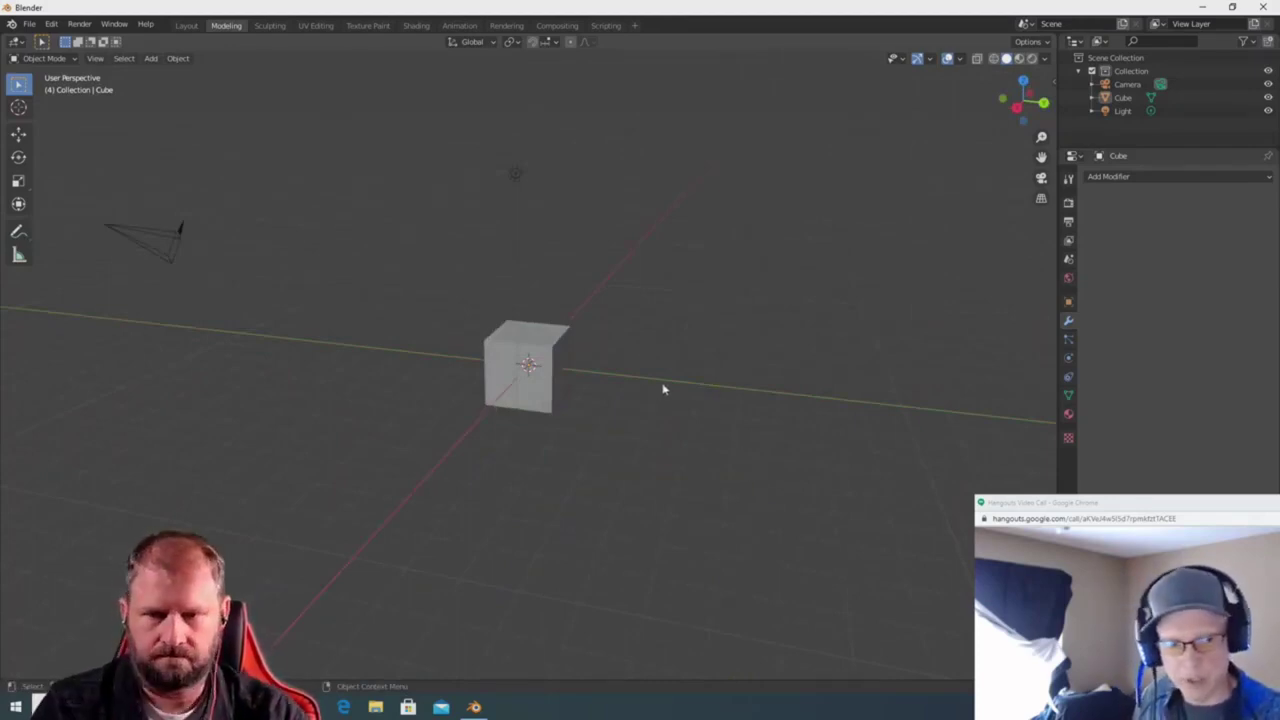
Select the cube and move it, trying the X, Y and Z axis constraints before placing it freely above and away from the origin.
middle_drag(703, 393, 654, 394)
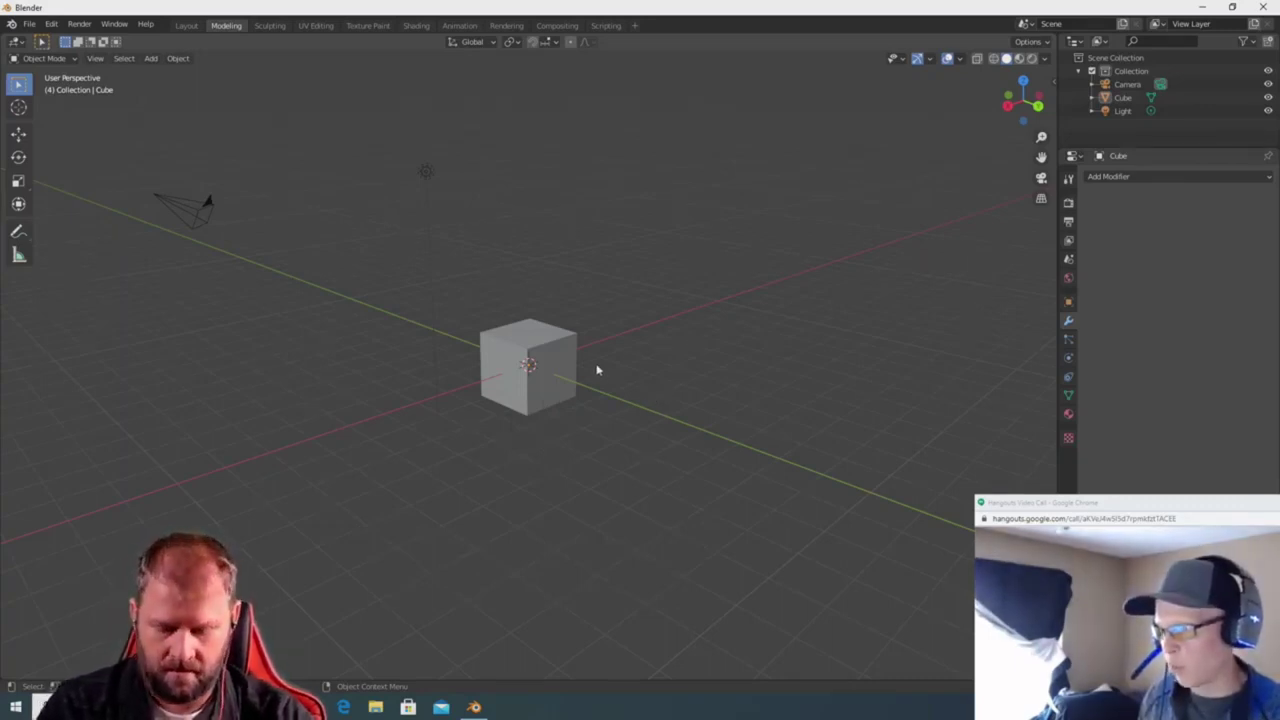
middle_drag(627, 382, 679, 414)
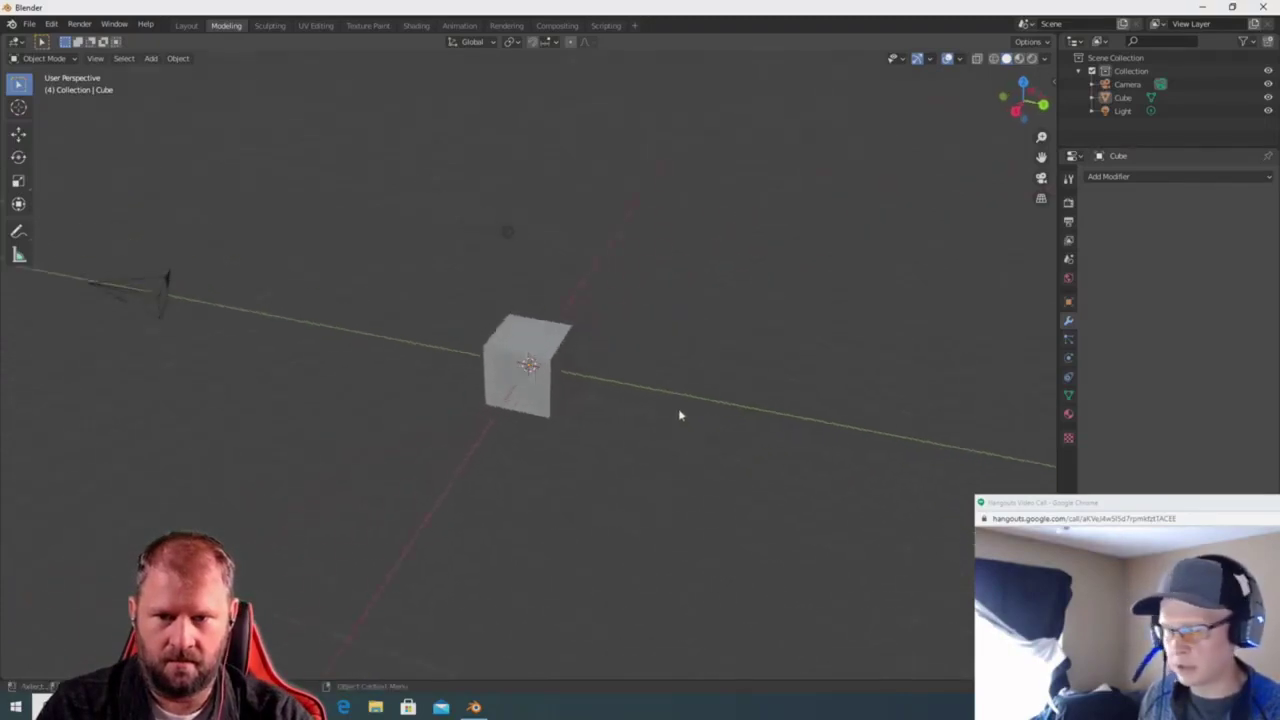
click(537, 365)
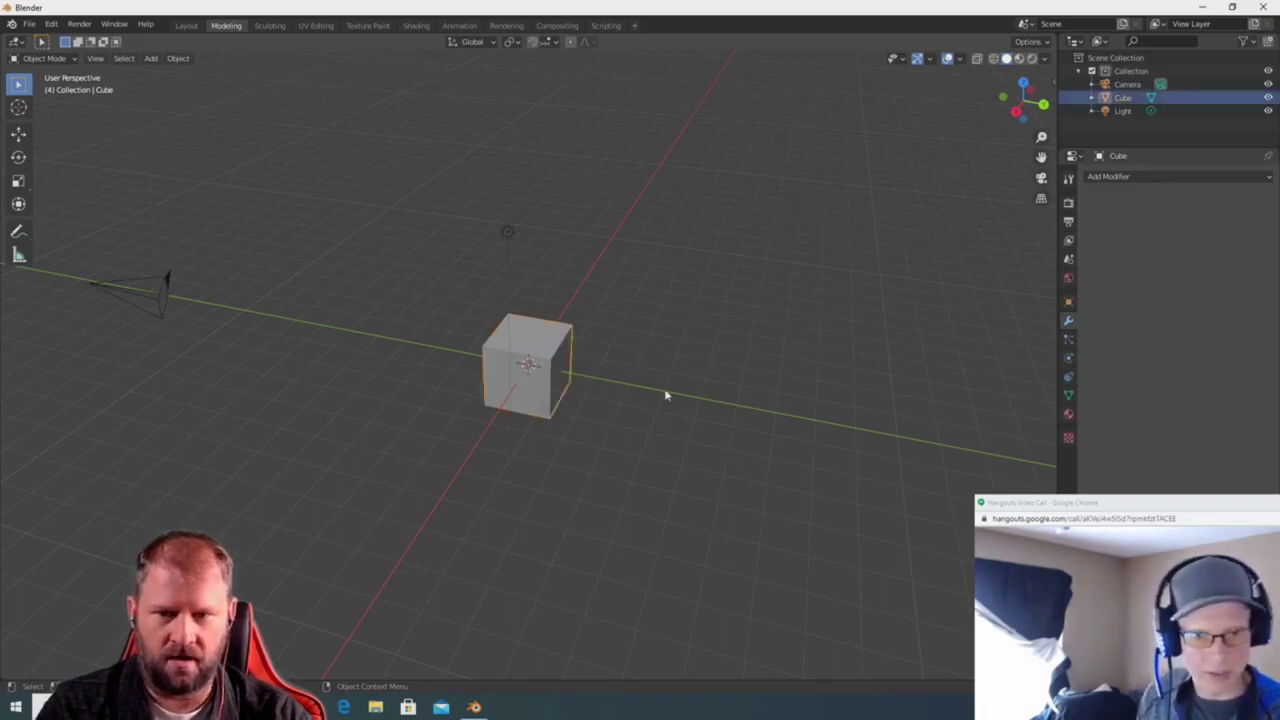
key(g)
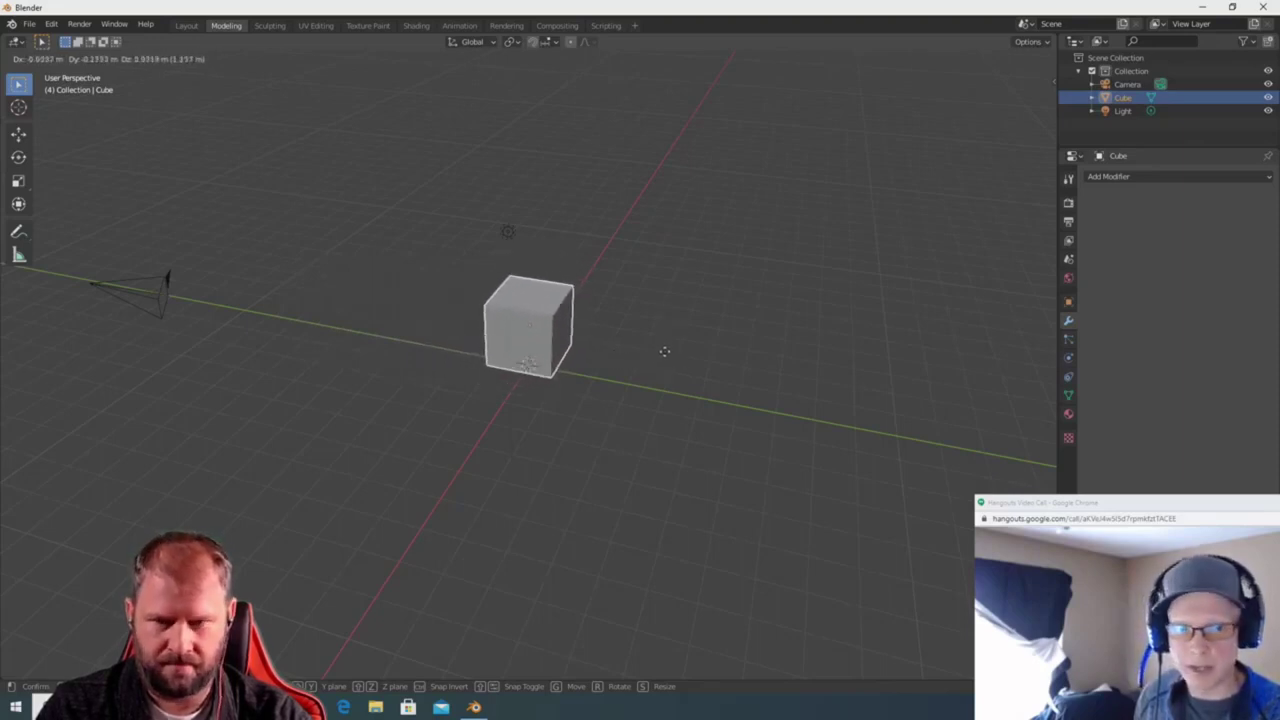
key(y)
key(x)
key(z)
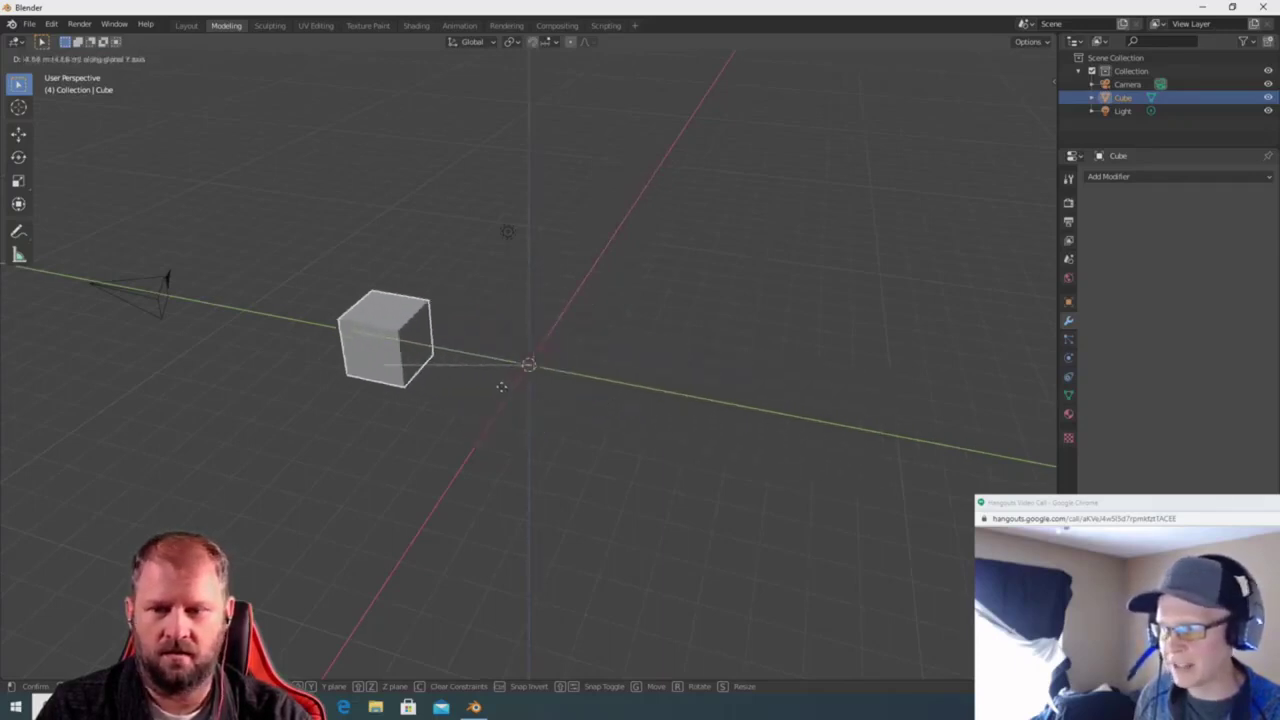
key(z)
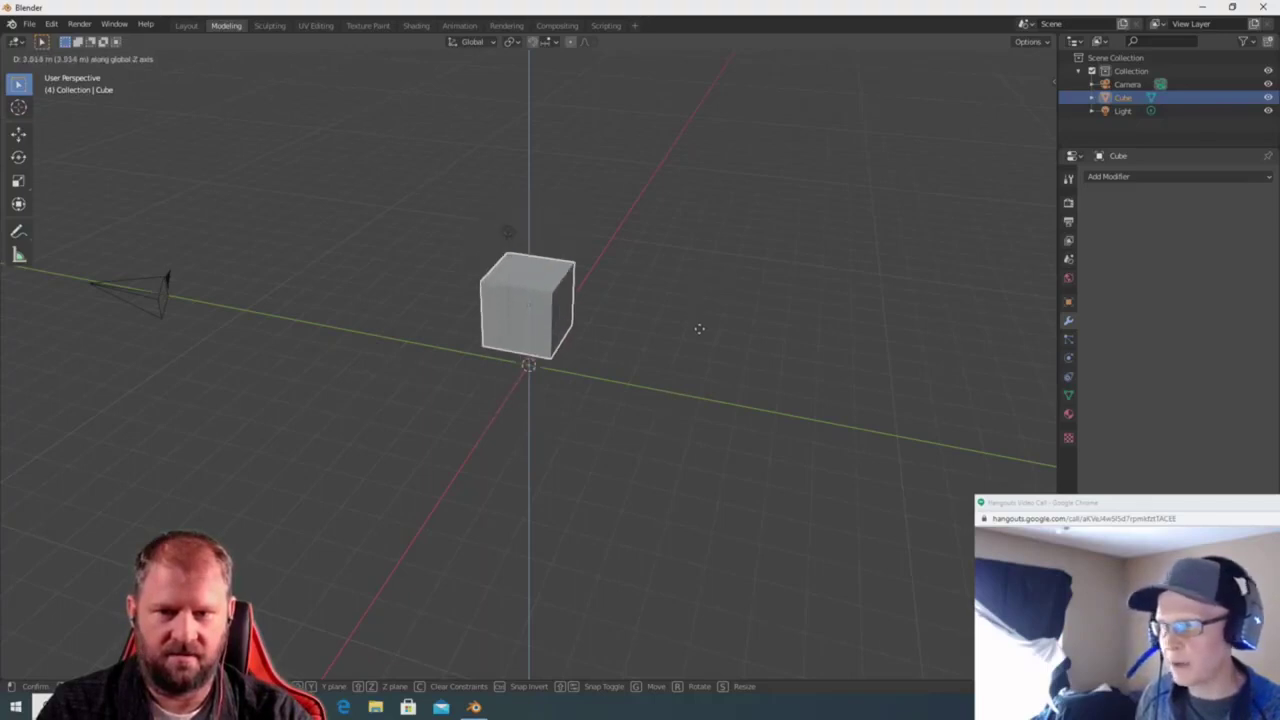
key(y)
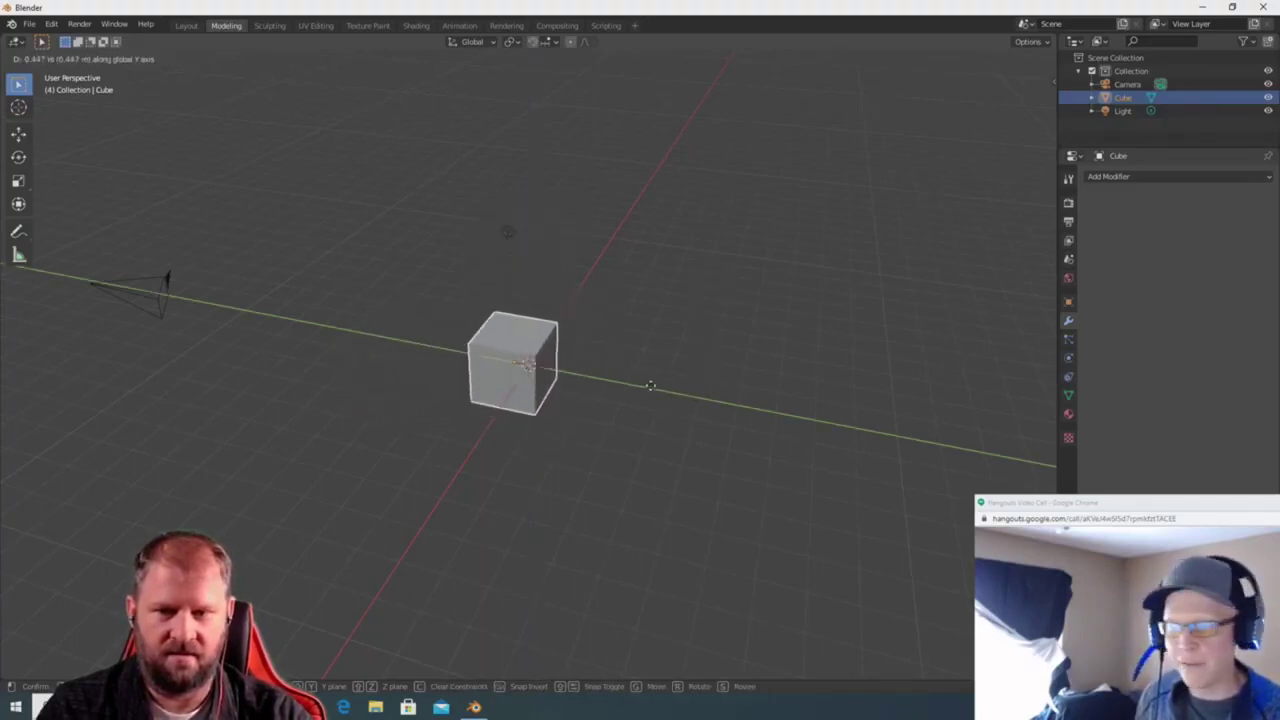
key(x)
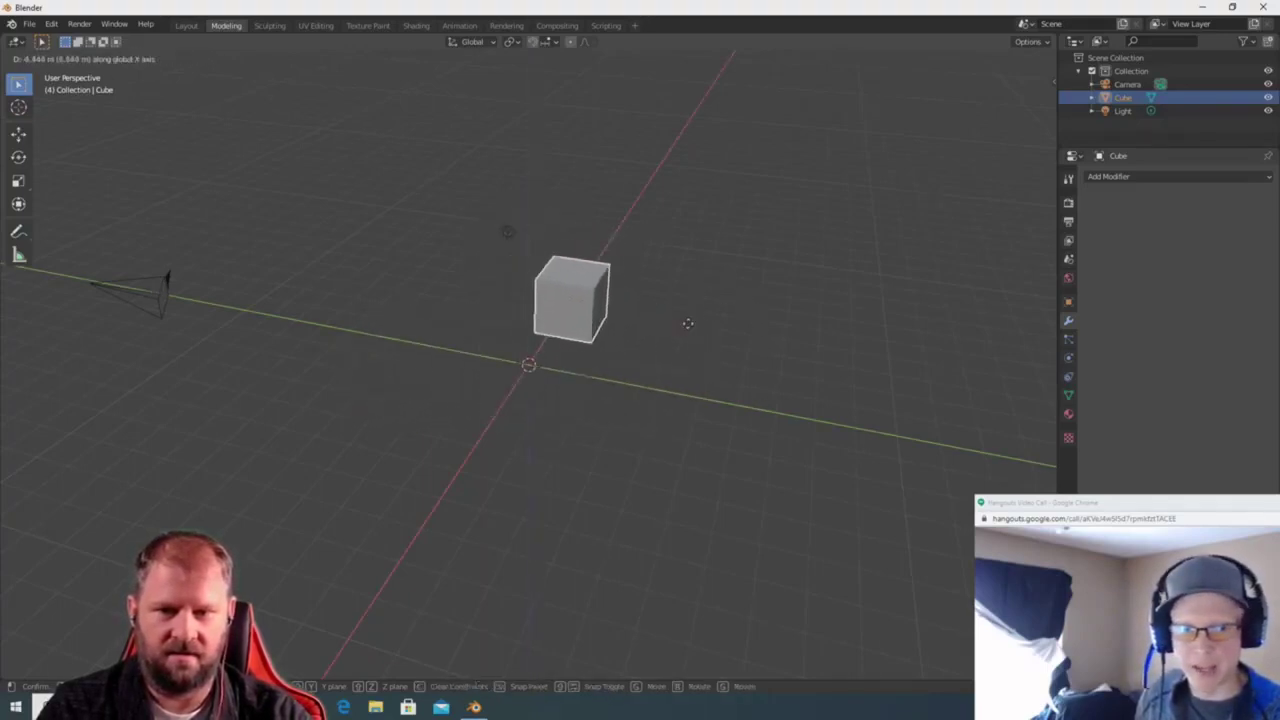
key(y)
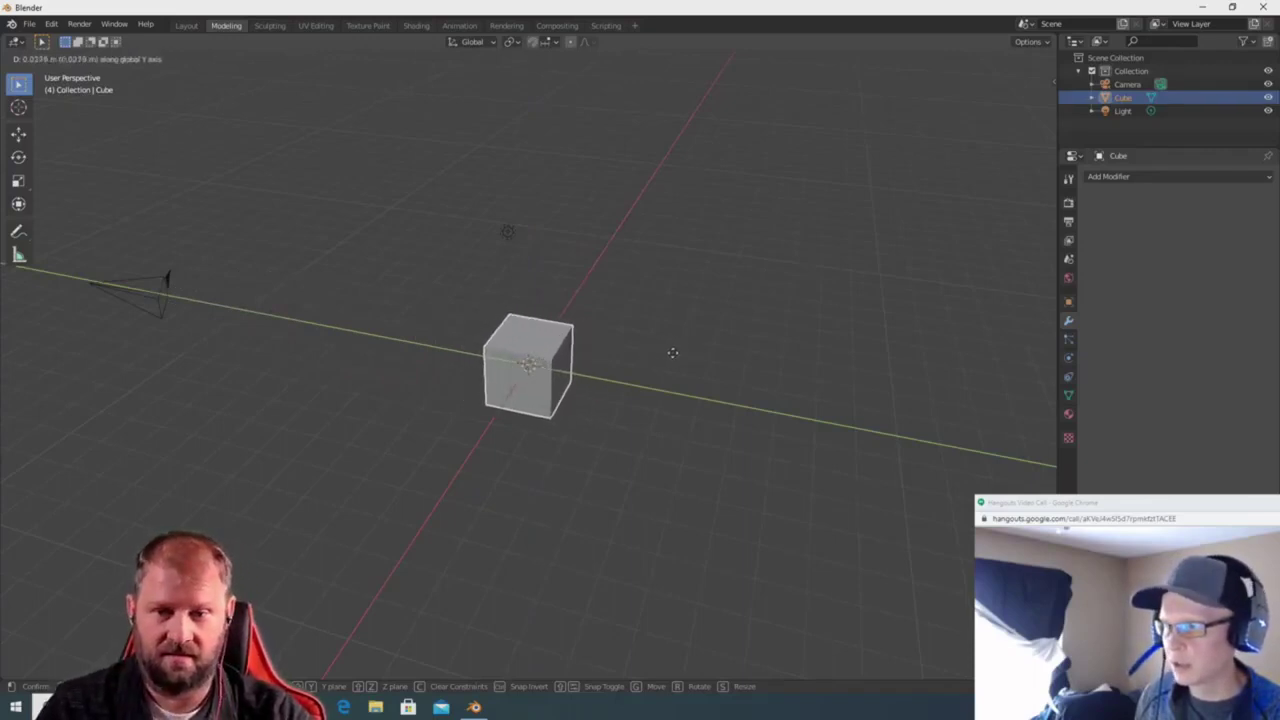
key(y)
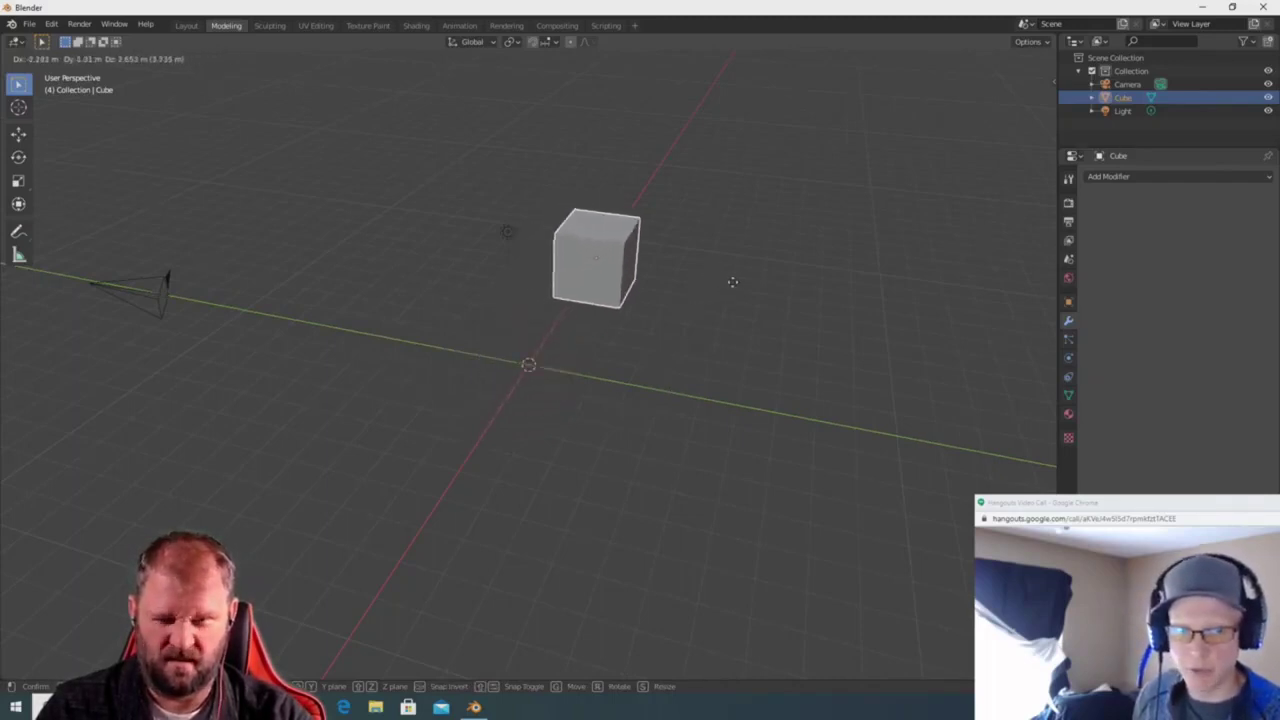
click(732, 282)
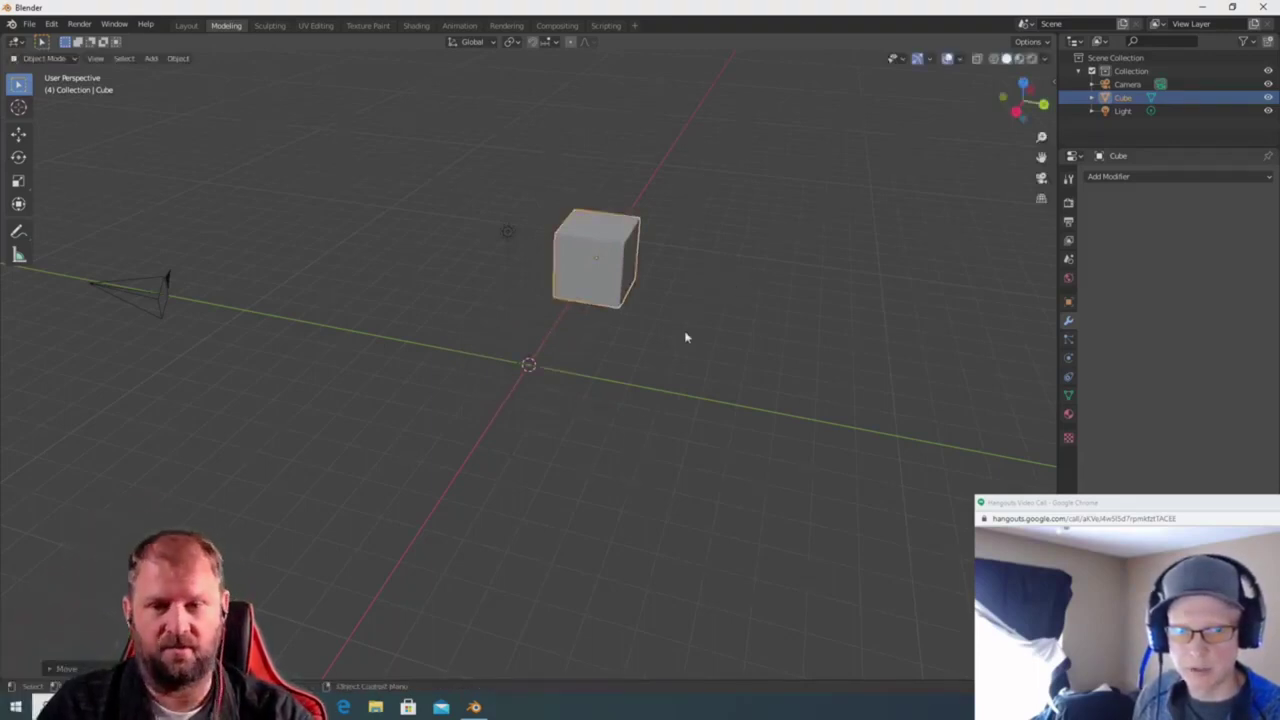
Move the cube along the global X axis toward the viewer, briefly trying the Z constraint.
key(g)
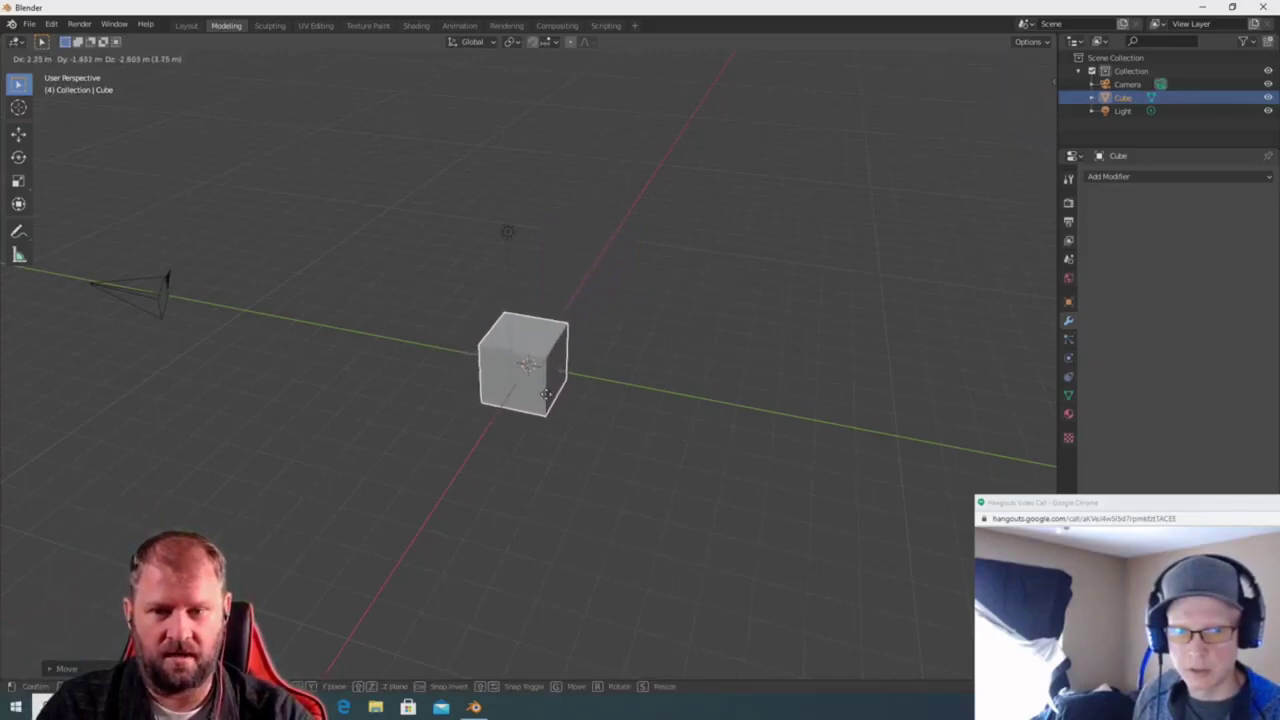
key(x)
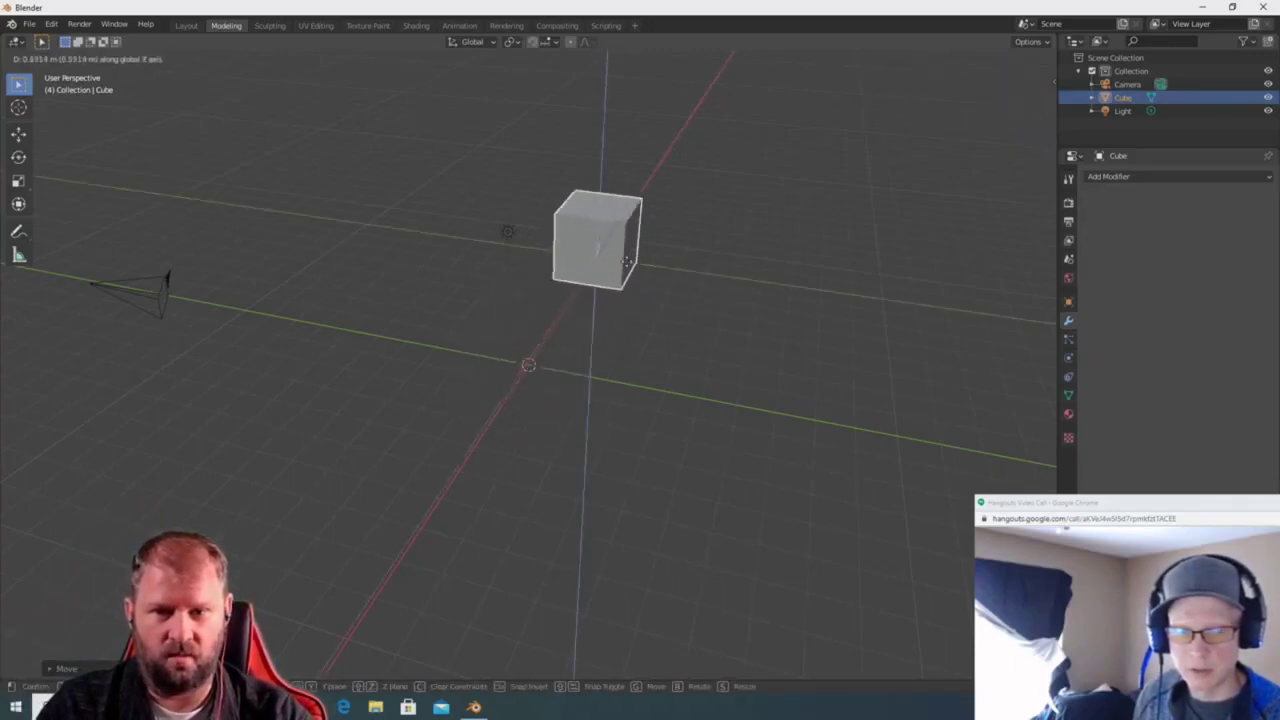
key(z)
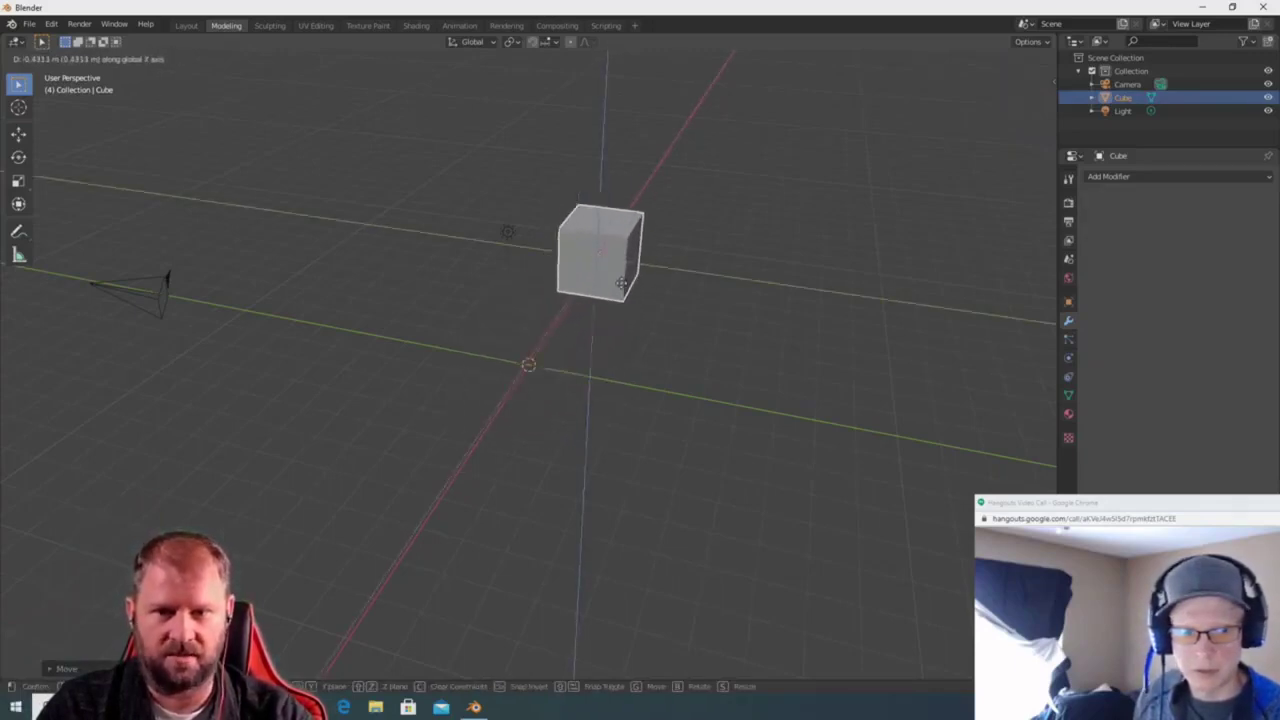
key(x)
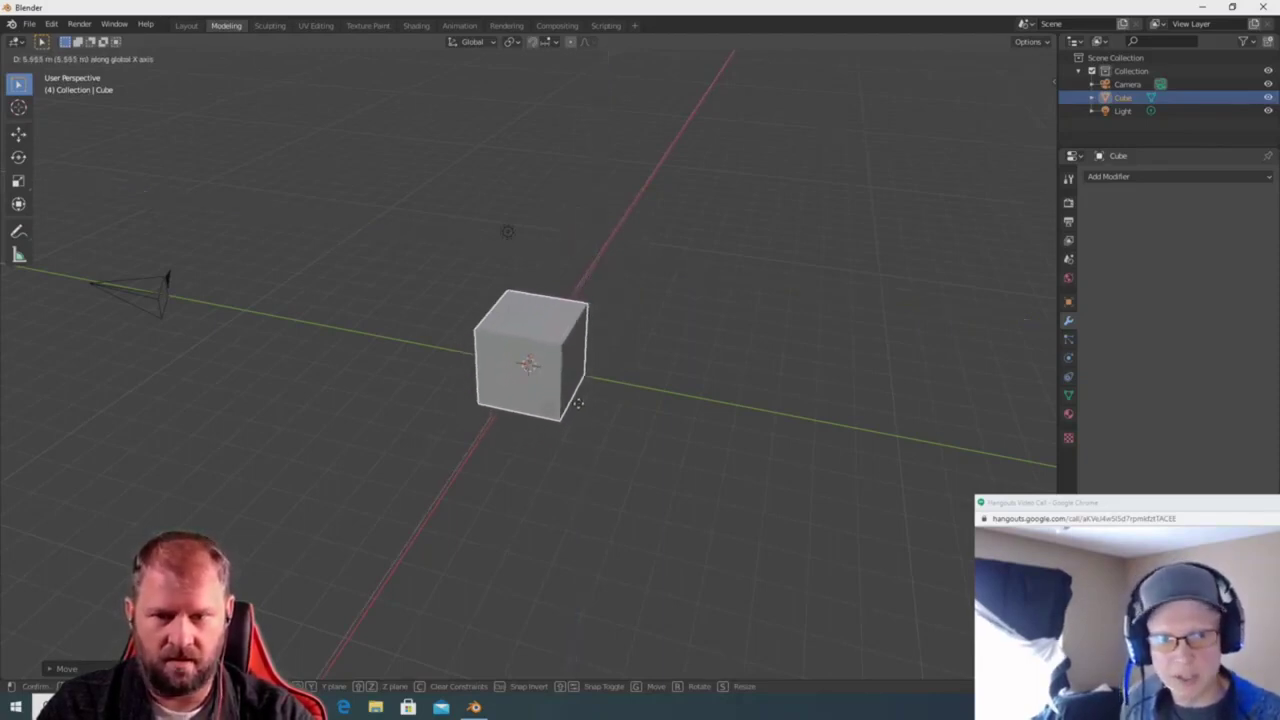
click(618, 413)
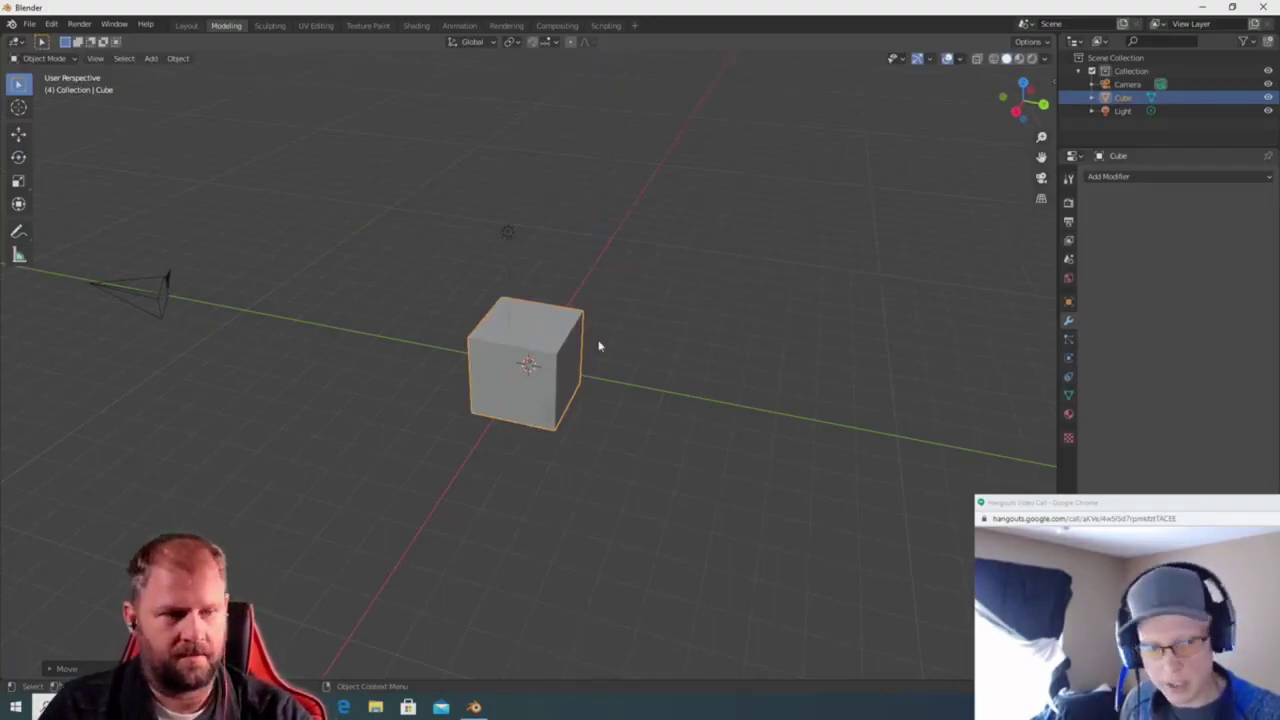
Move the cube again, switching between global and local constraints on the X, Y and Z axes before placing it.
key(g)
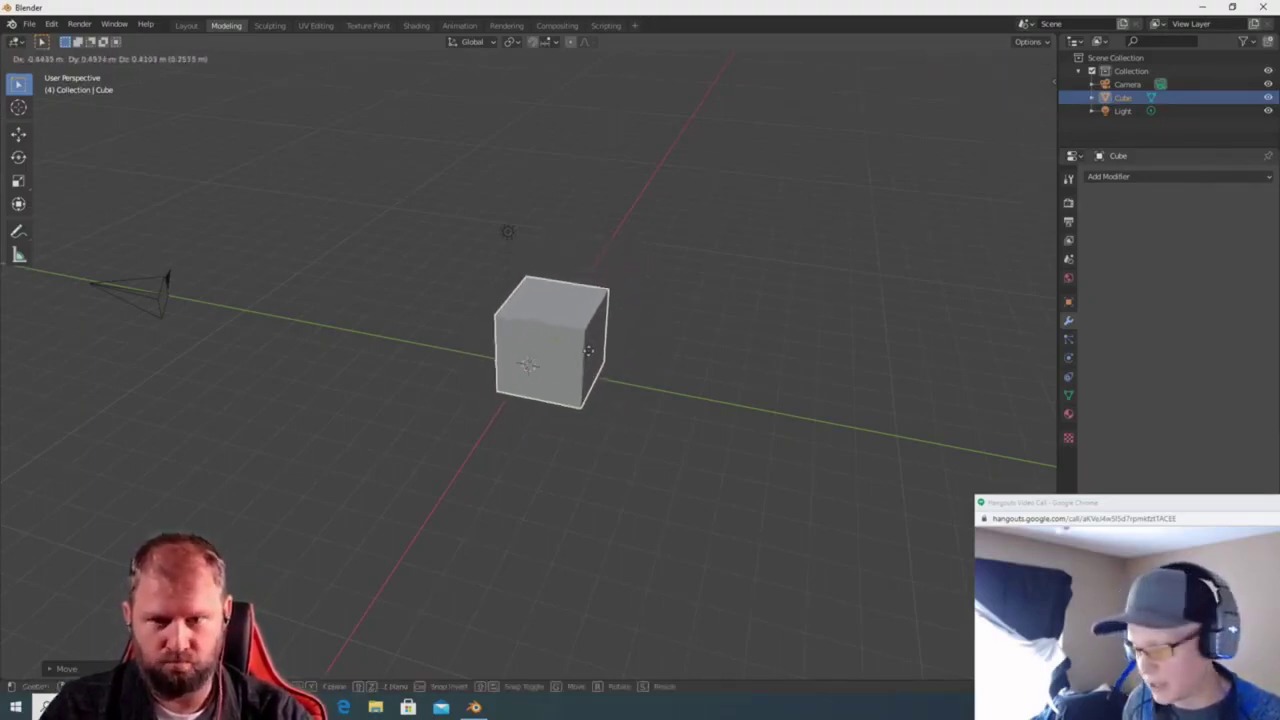
key(y)
key(x)
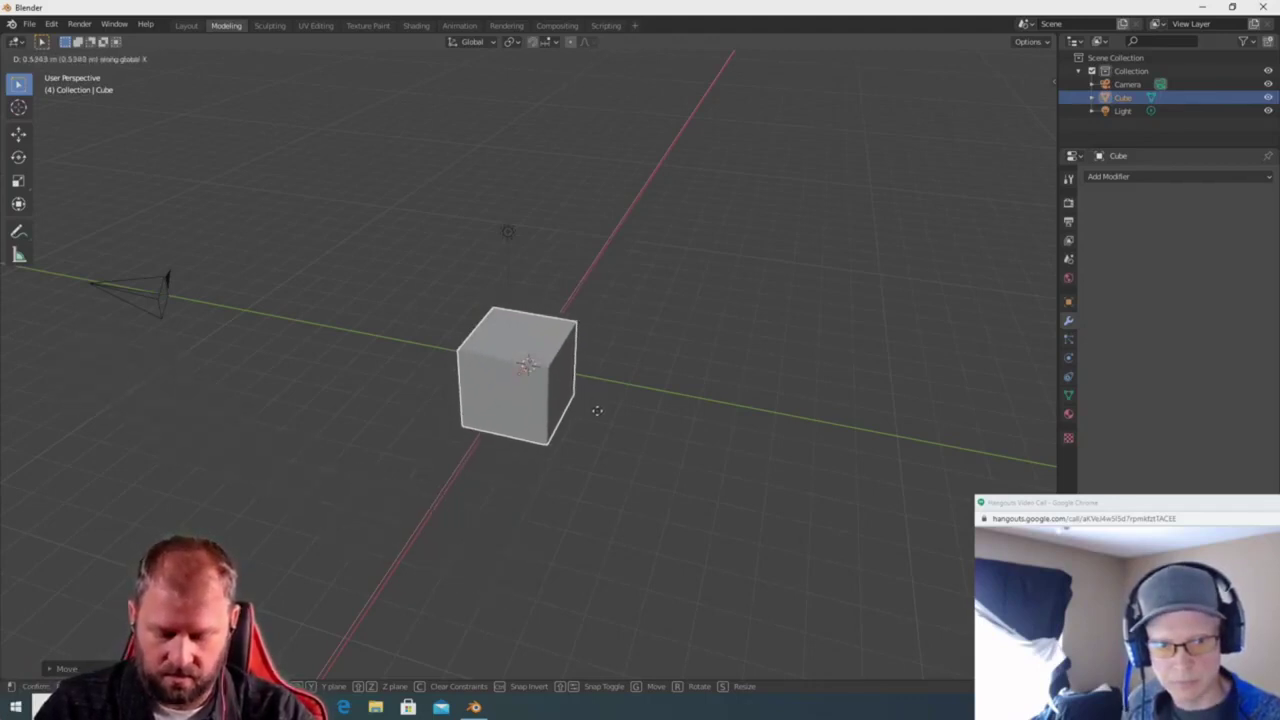
key(y)
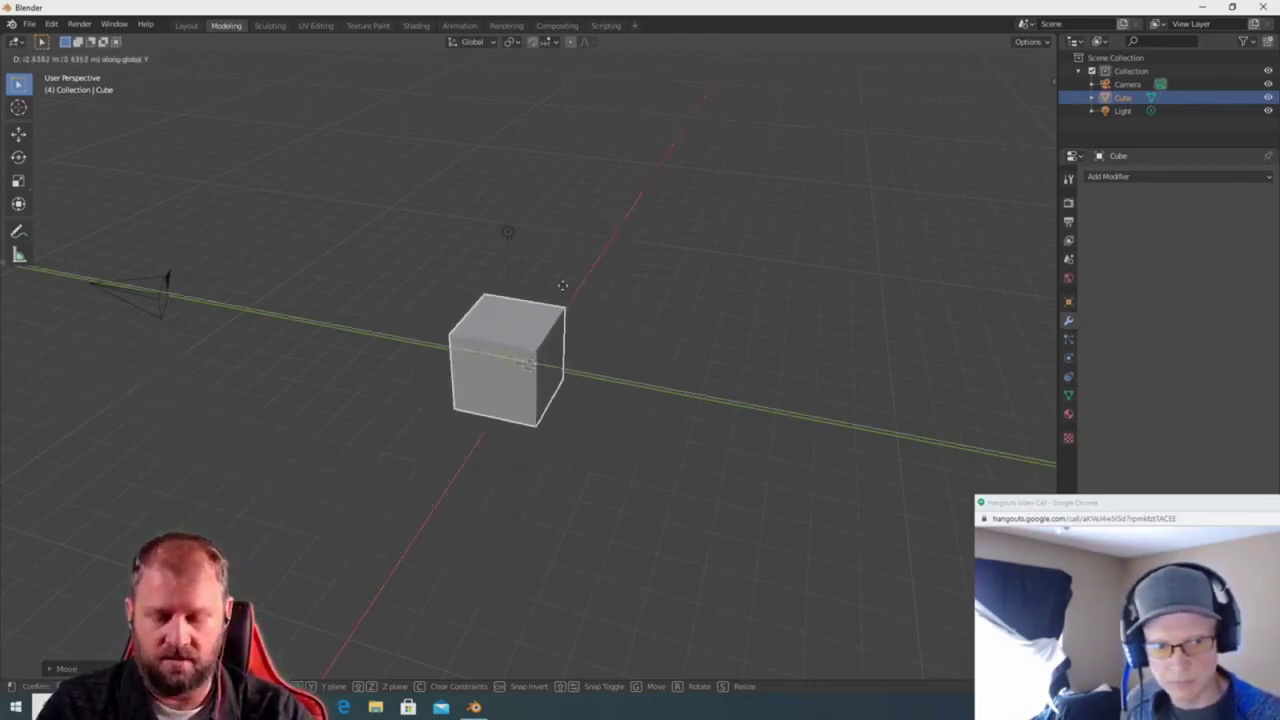
key(y)
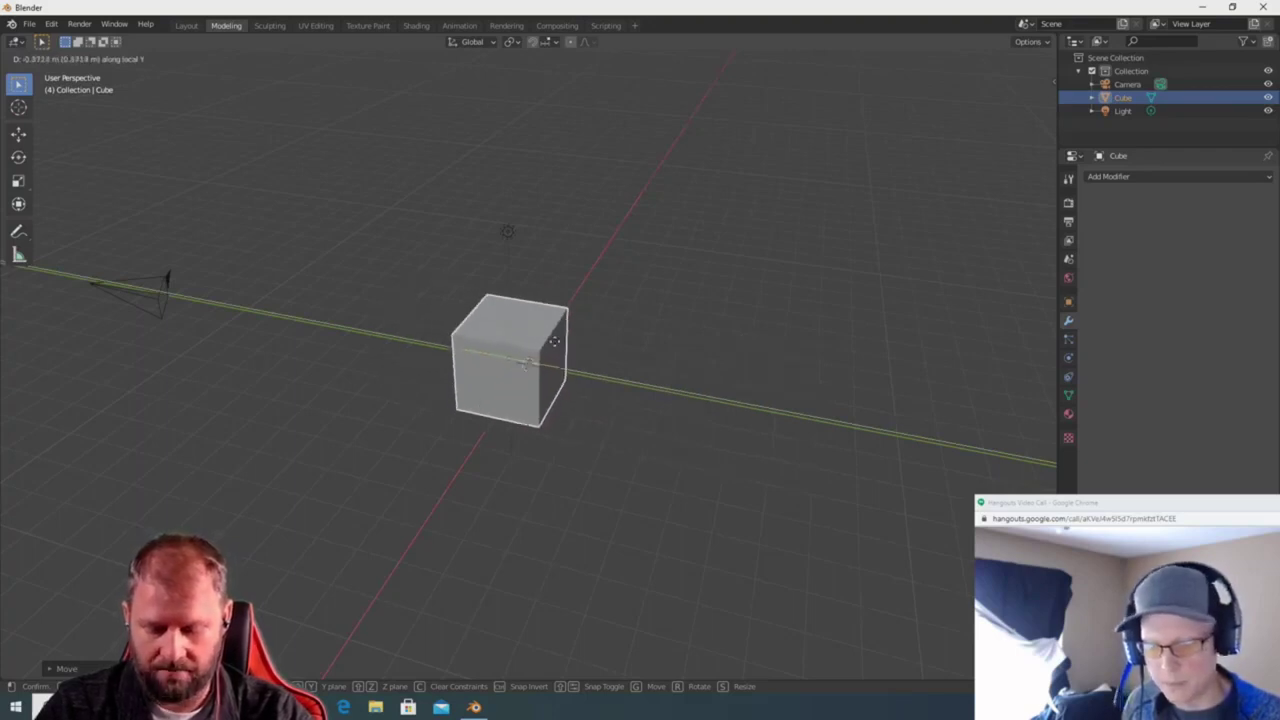
key(x)
key(x)
key(z)
key(z)
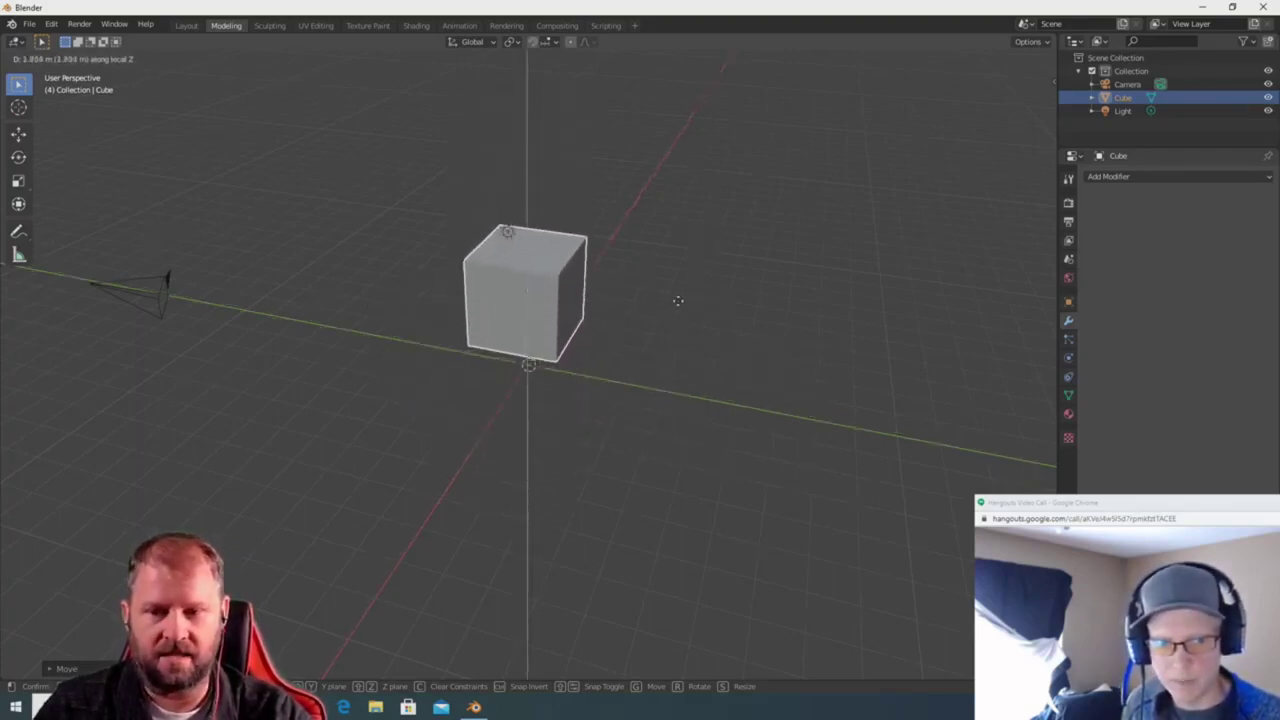
key(z)
click(694, 303)
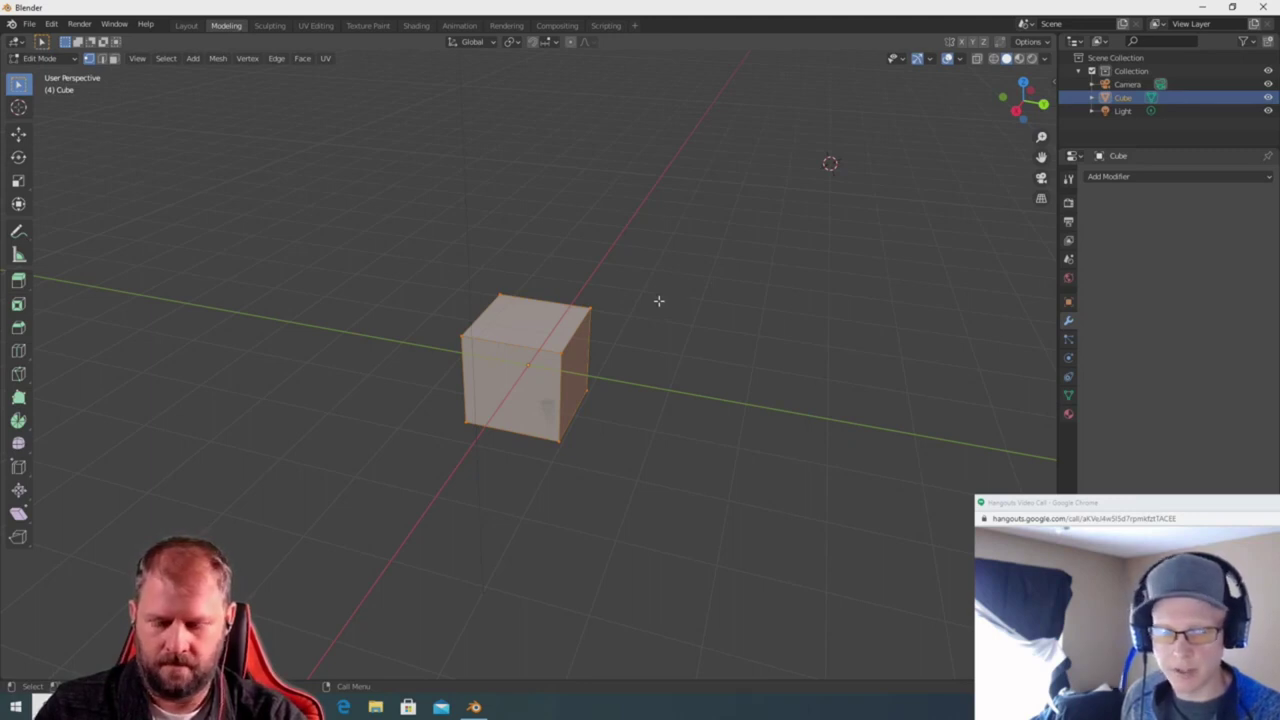
Switch to face selection and extrude the cube's top face upward along its normal Z axis, after trying the X and Y constraints.
key(2)
key(3)
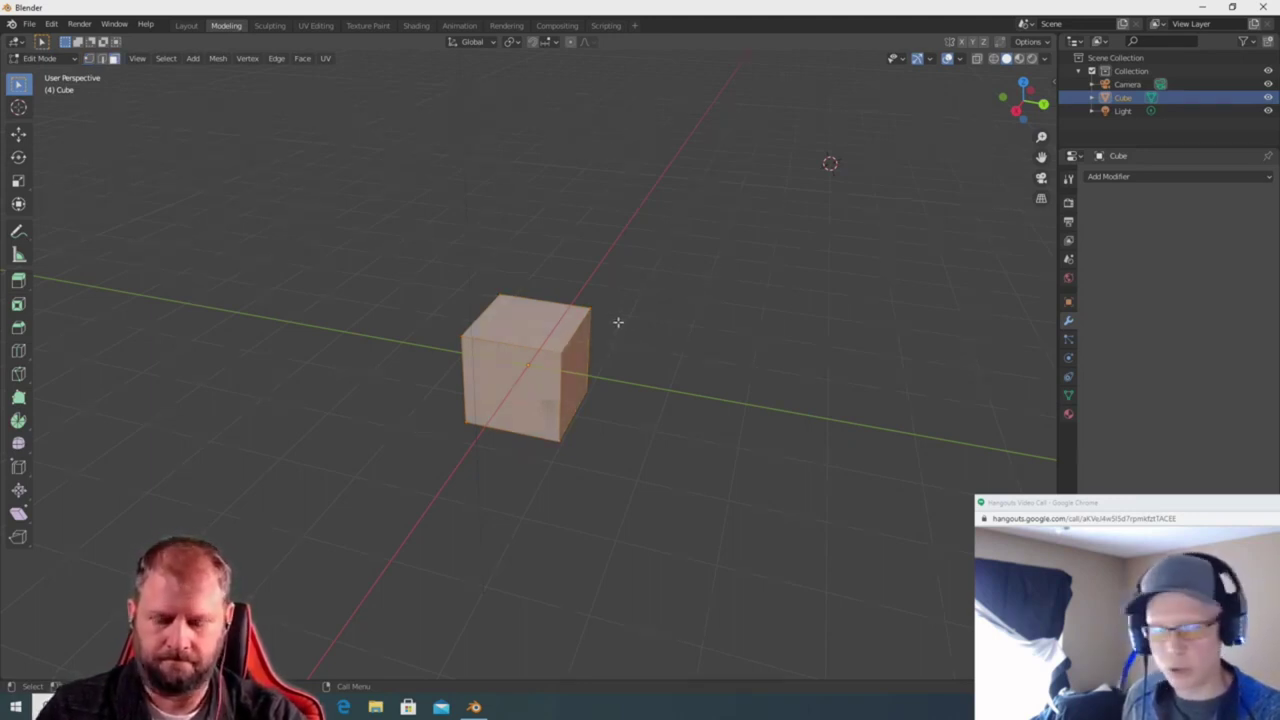
click(535, 323)
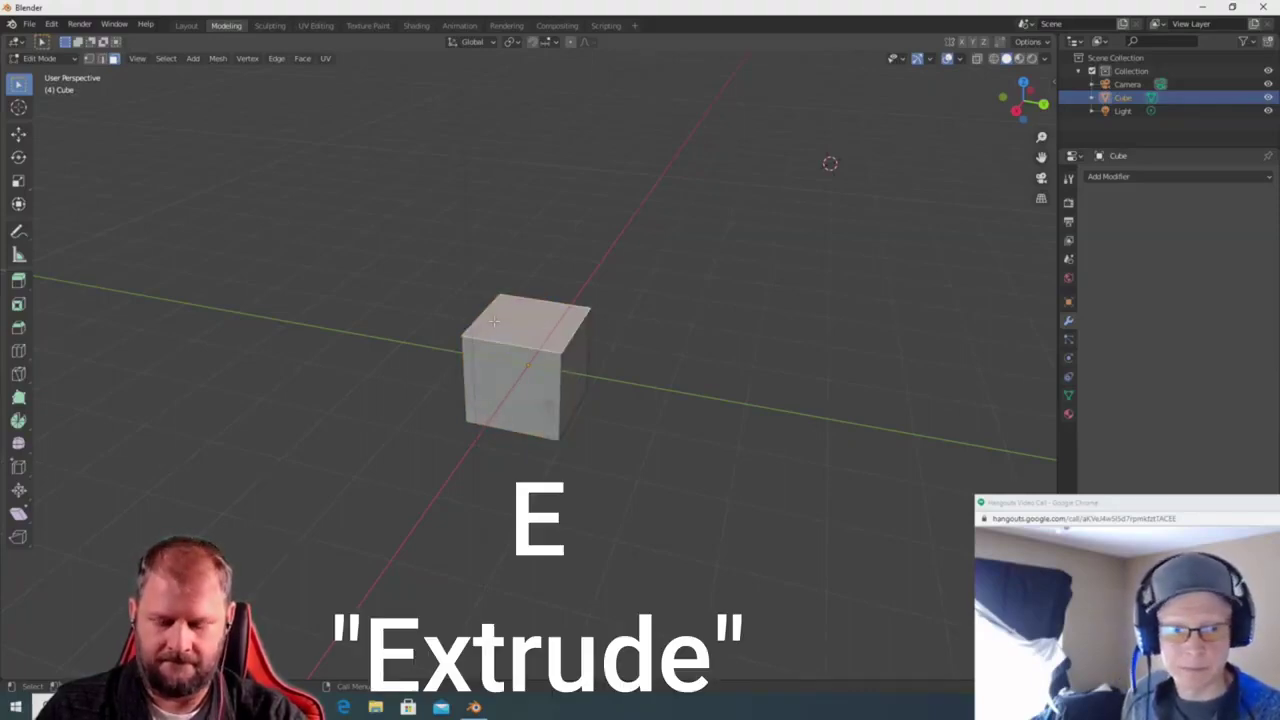
key(e)
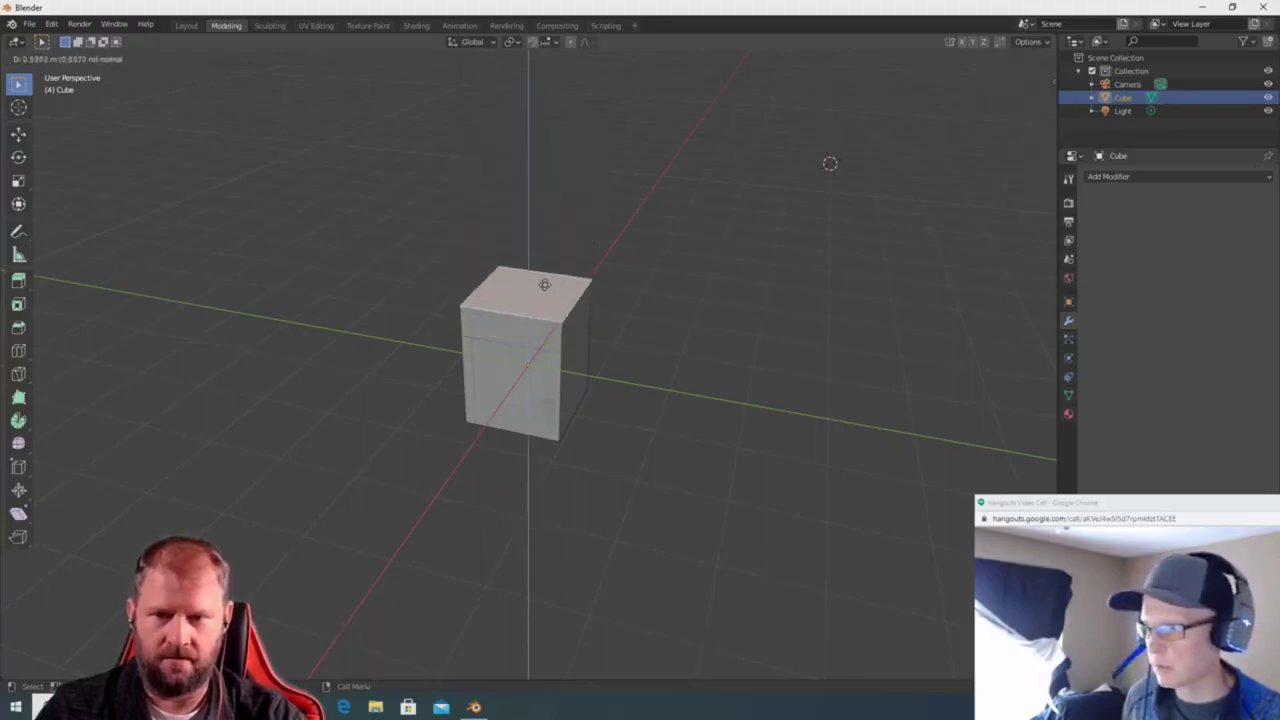
key(x)
key(x)
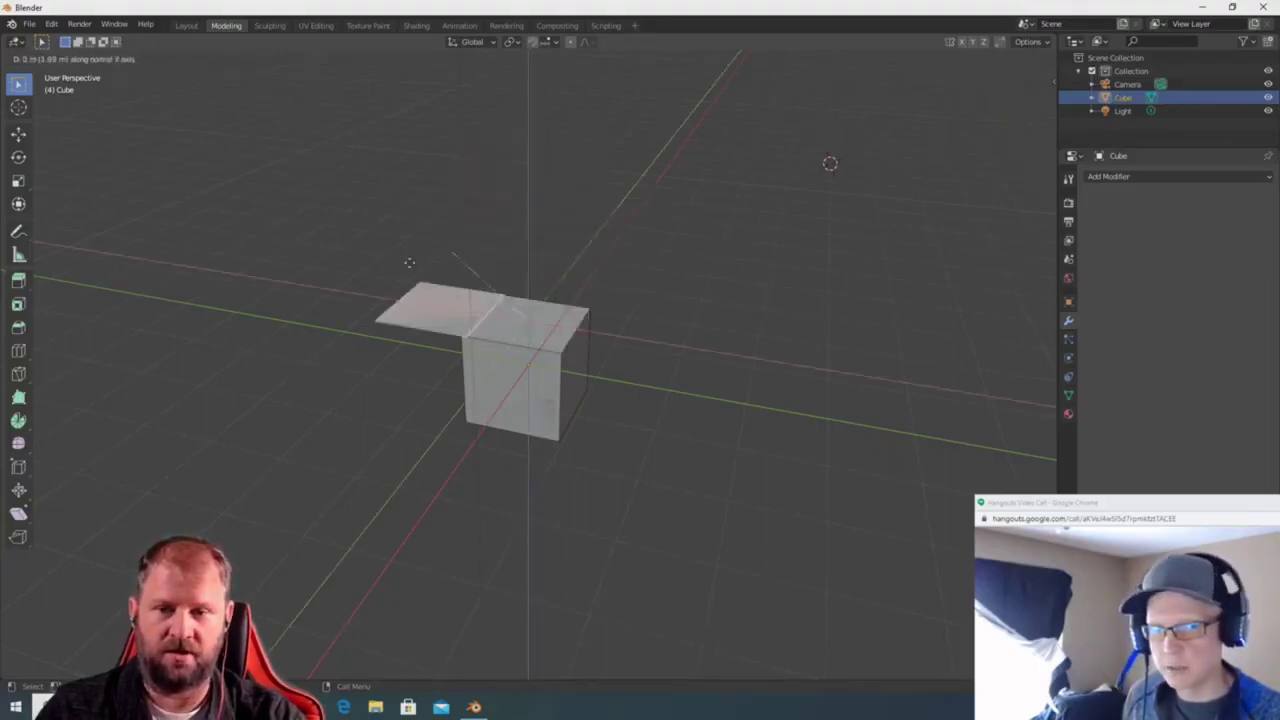
key(y)
key(y)
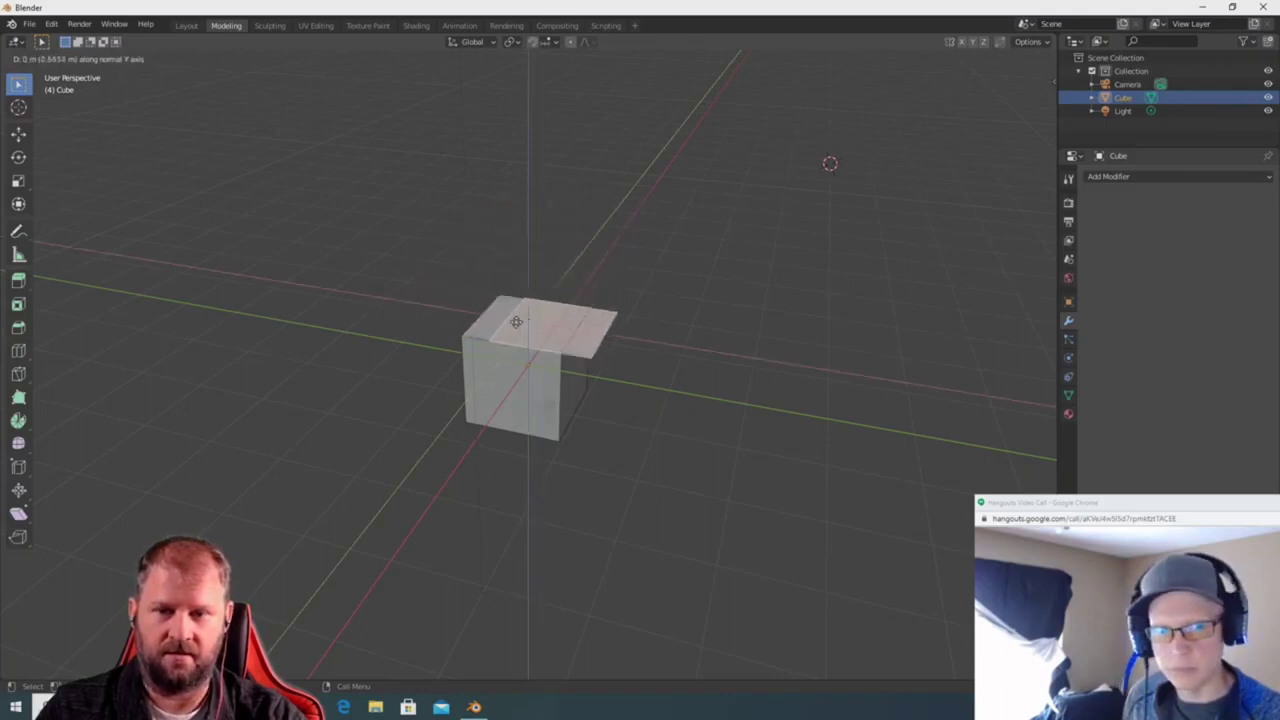
key(z)
key(z)
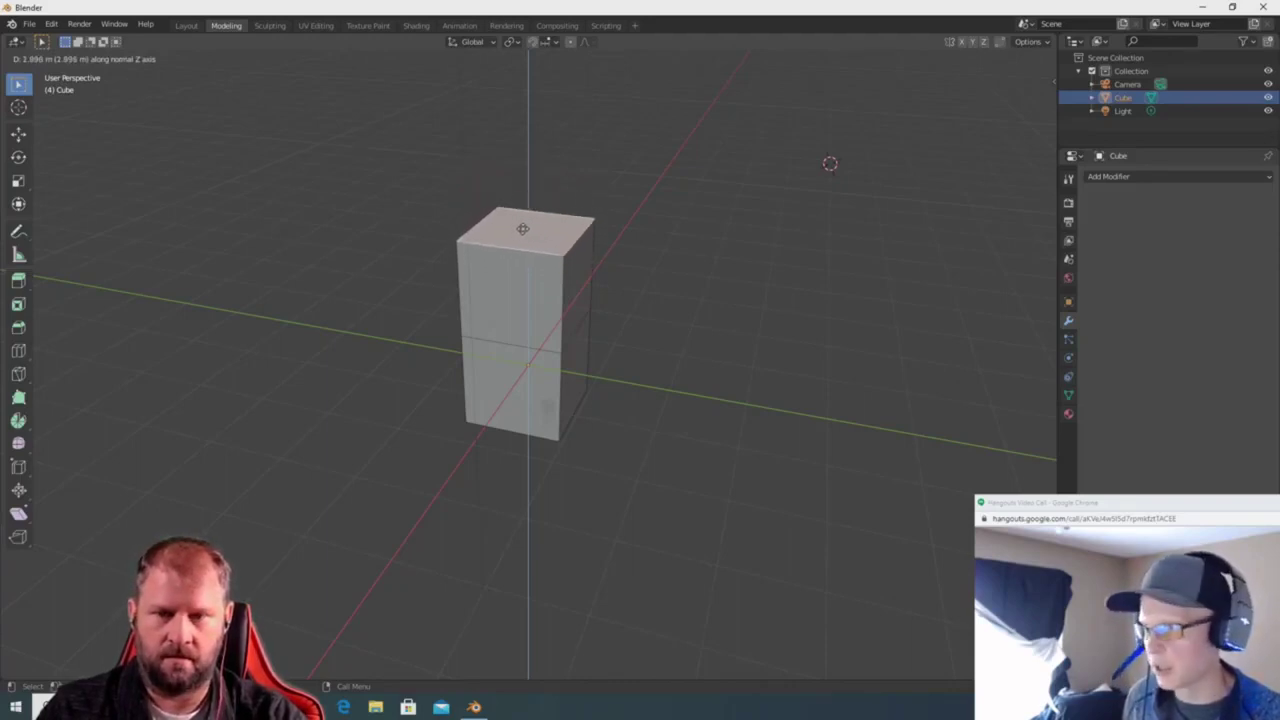
click(523, 218)
Extrude the column's top face upward twice more, by about 0.69 m the first time.
key(e)
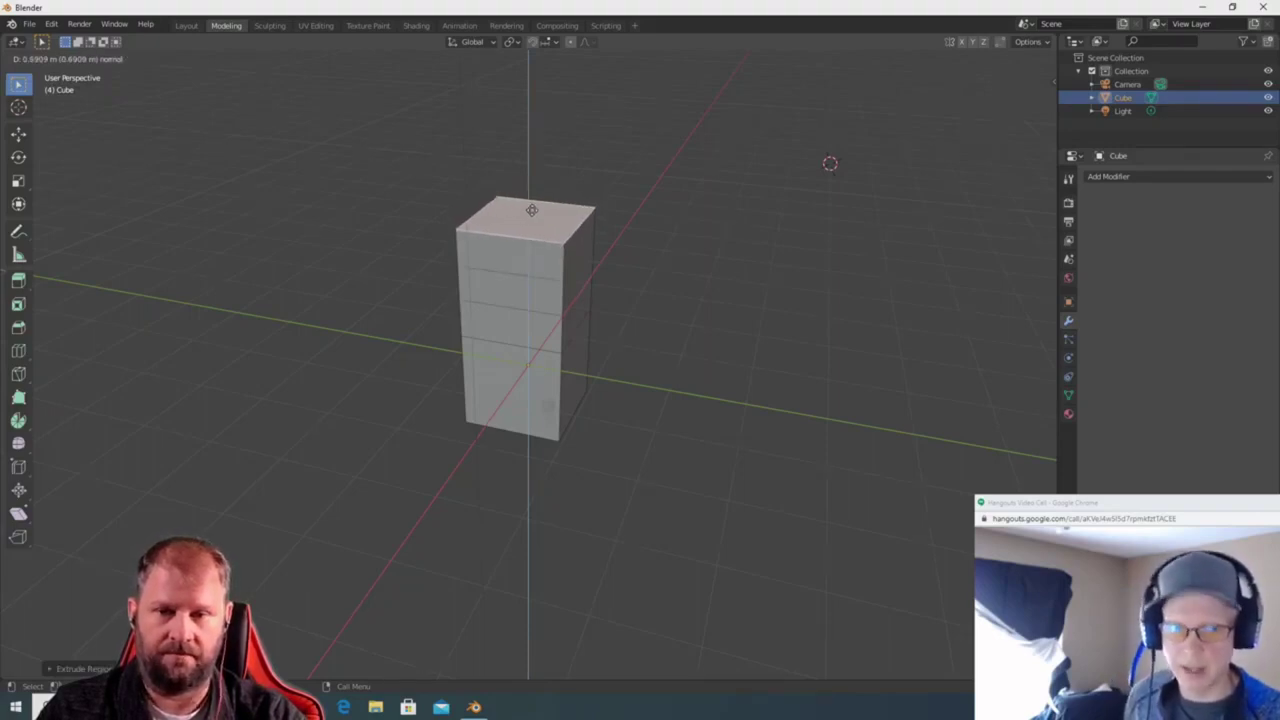
click(532, 209)
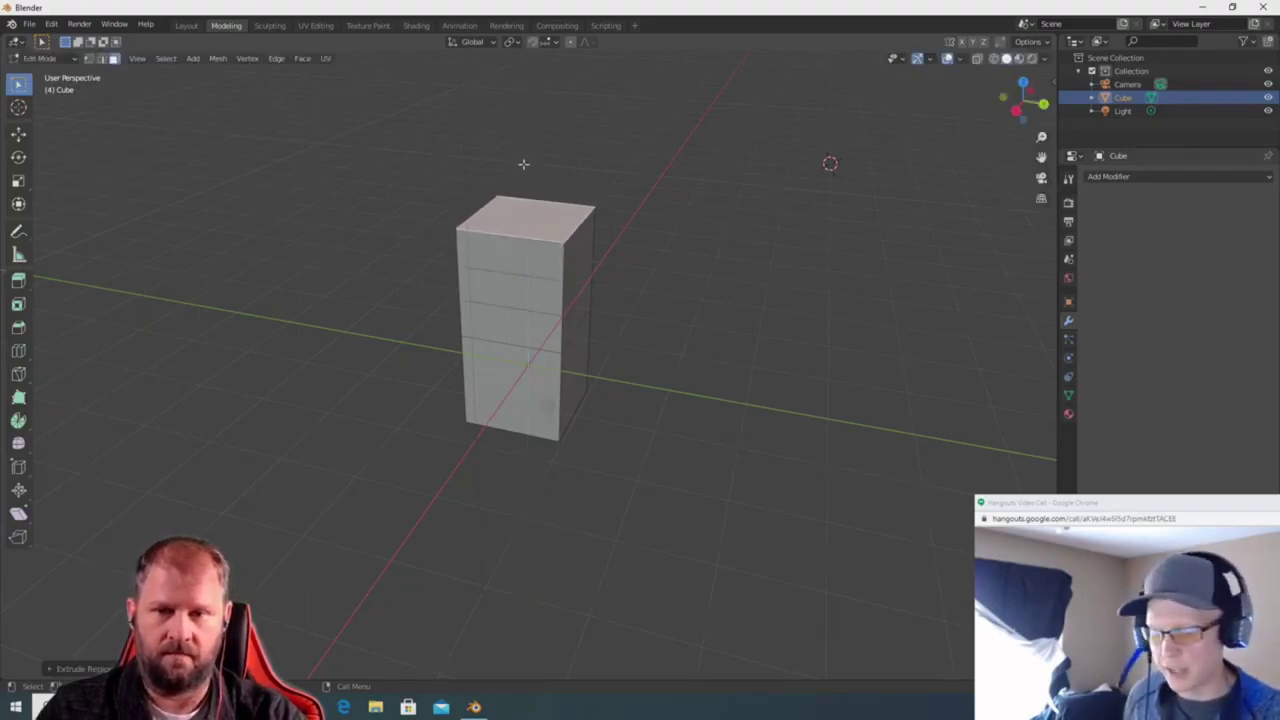
key(i)
click(526, 180)
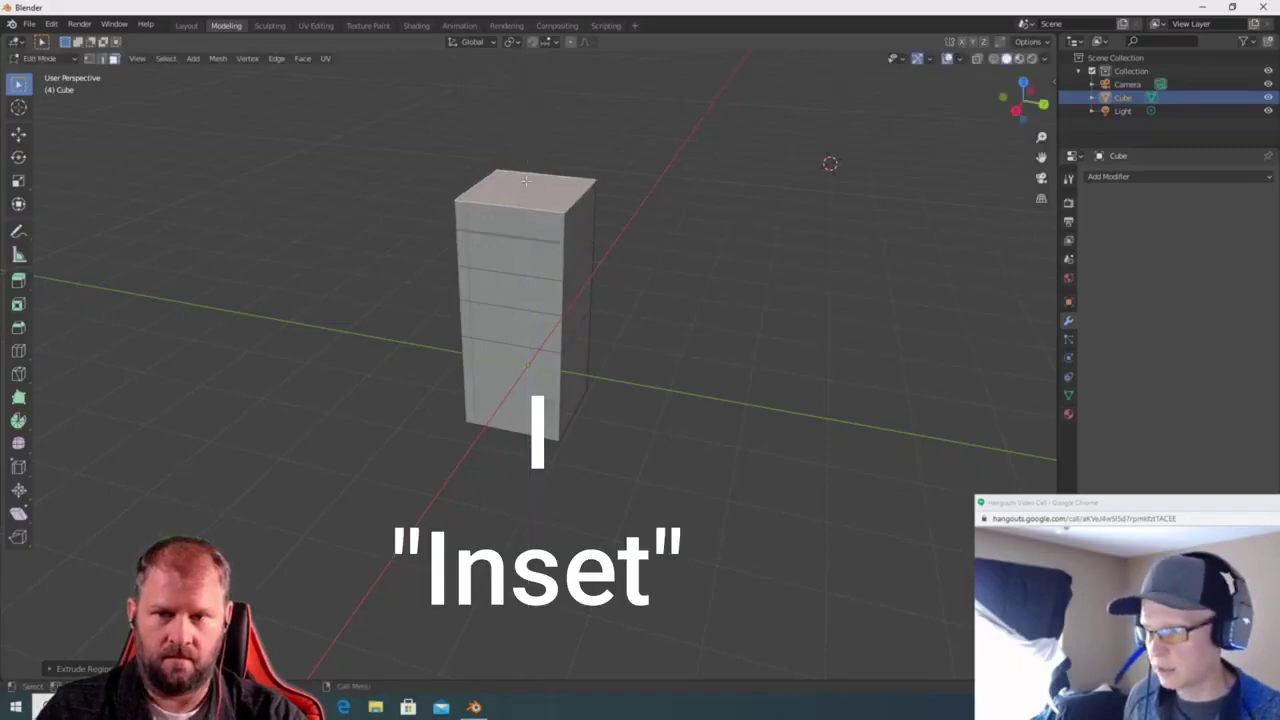
Try to inset the column's top face twice, with the Individual option enabled the second time.
key(i)
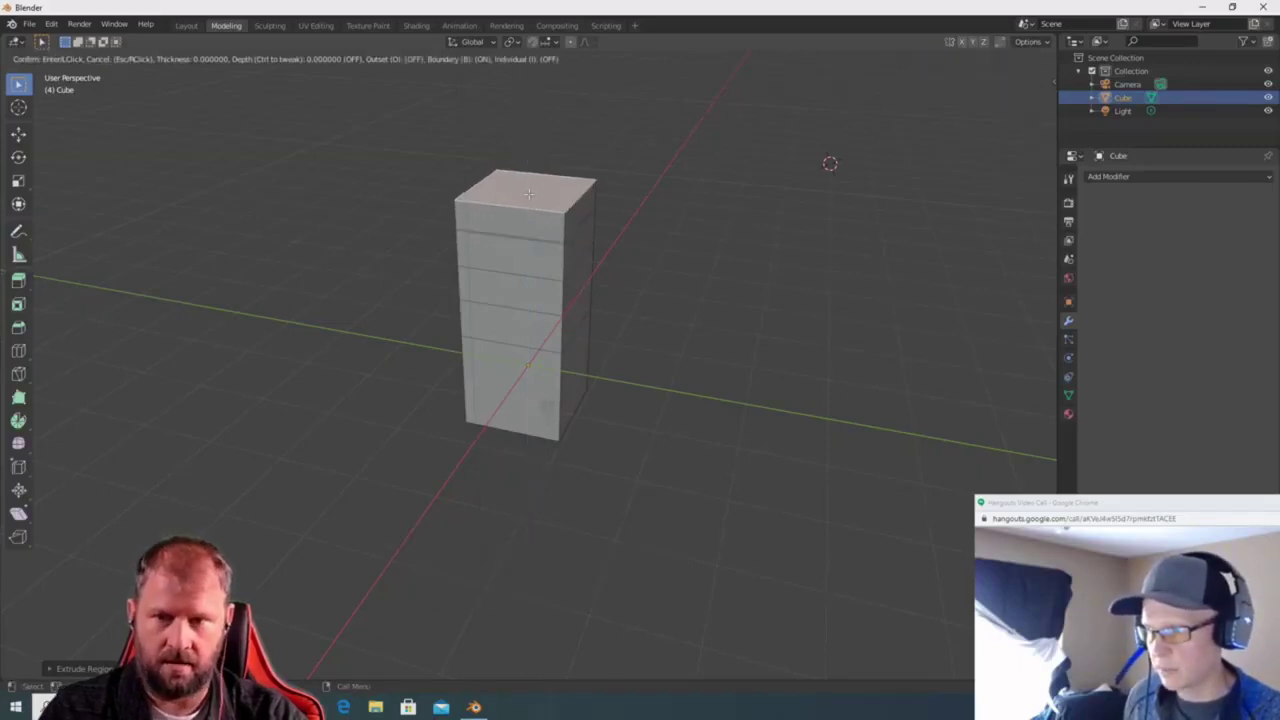
click(537, 190)
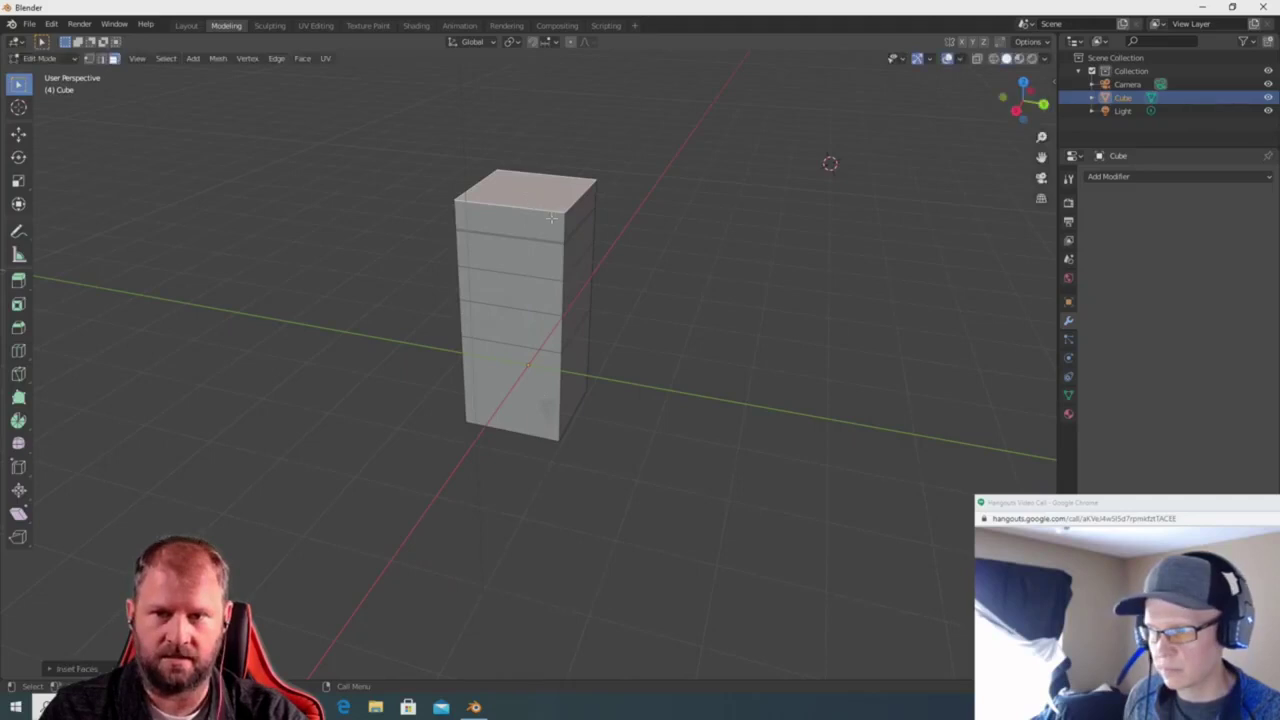
scroll(525, 192, up, 5)
key(i)
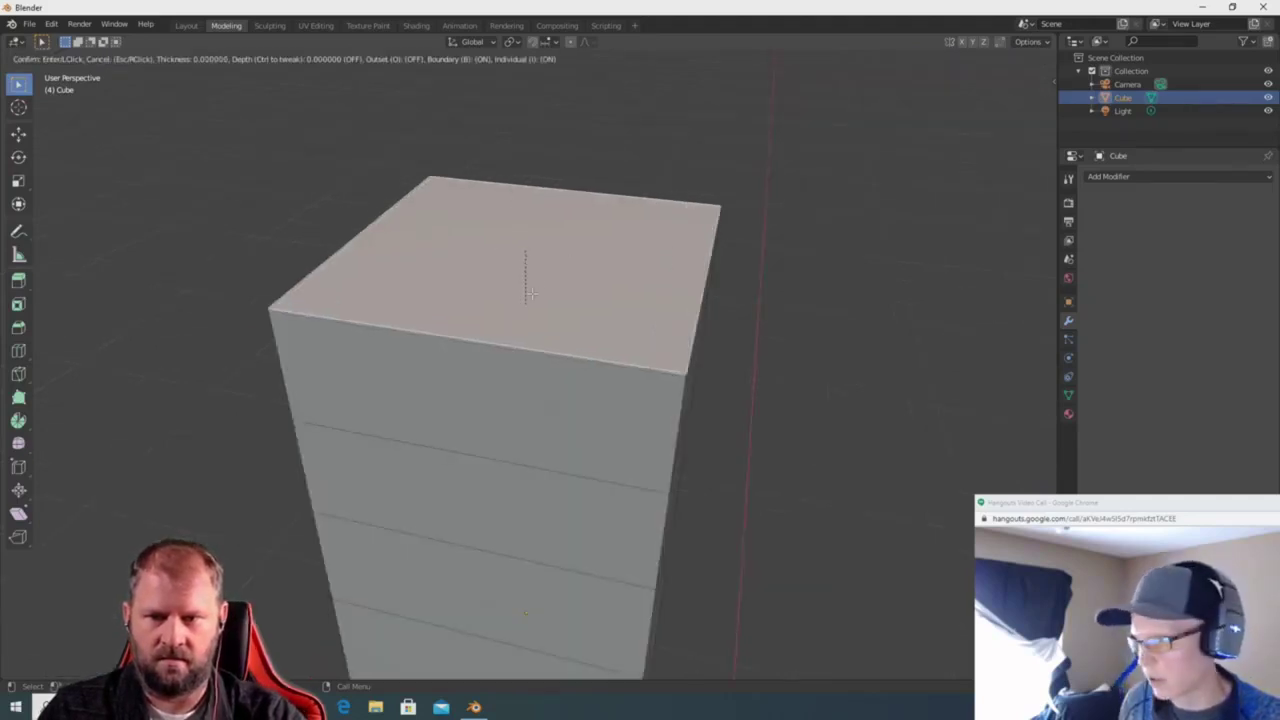
click(528, 292)
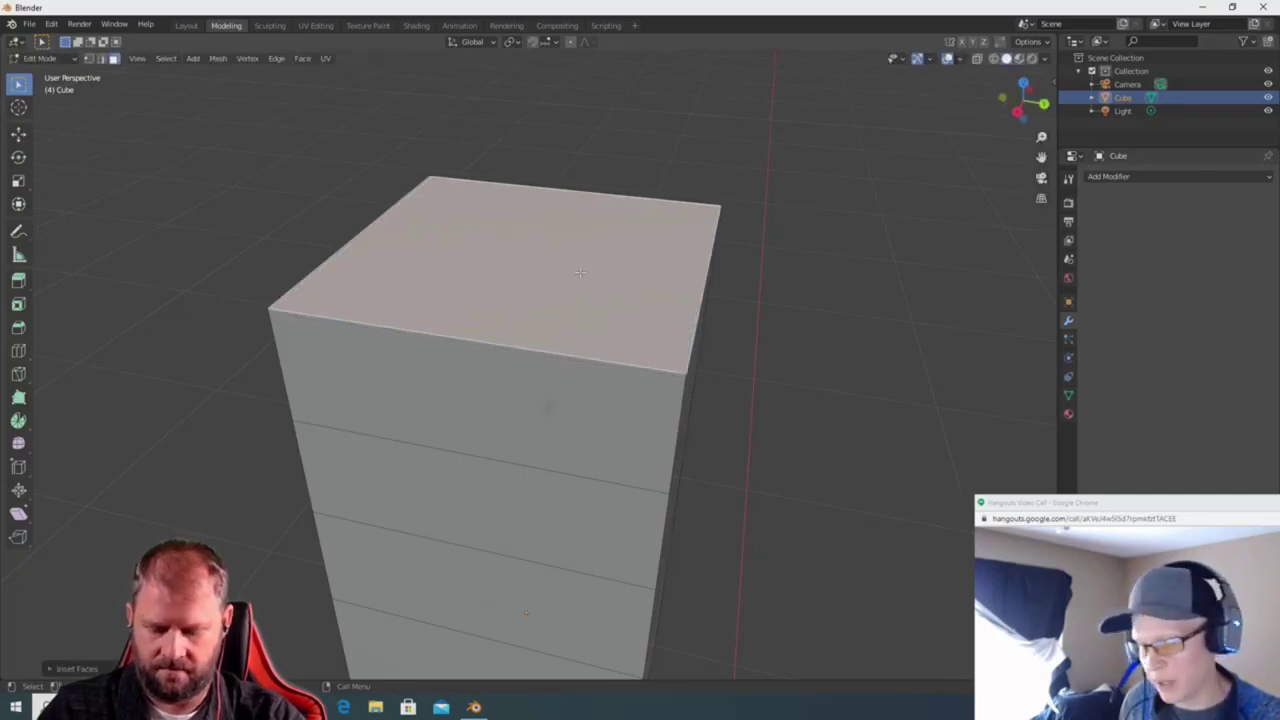
Undo the inset attempts and the last upward extrusion of the column's top face.
right_click(576, 275)
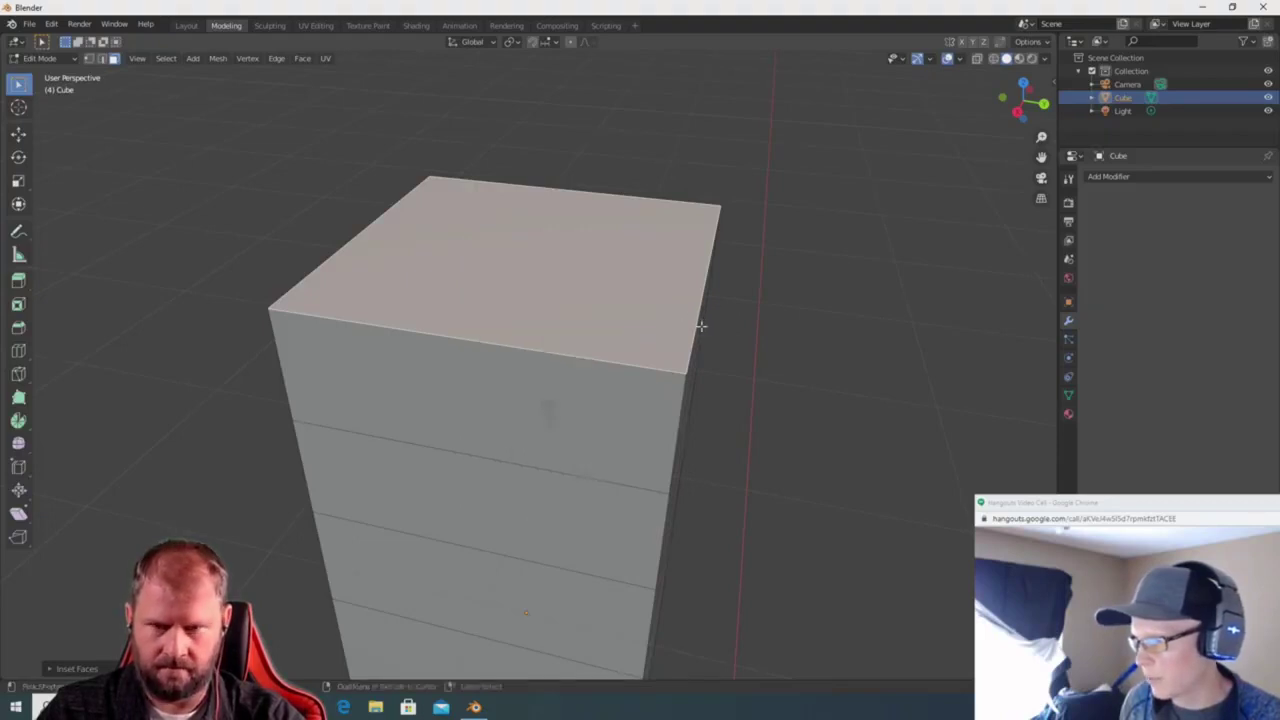
key(ctrl+z)
right_click(738, 414)
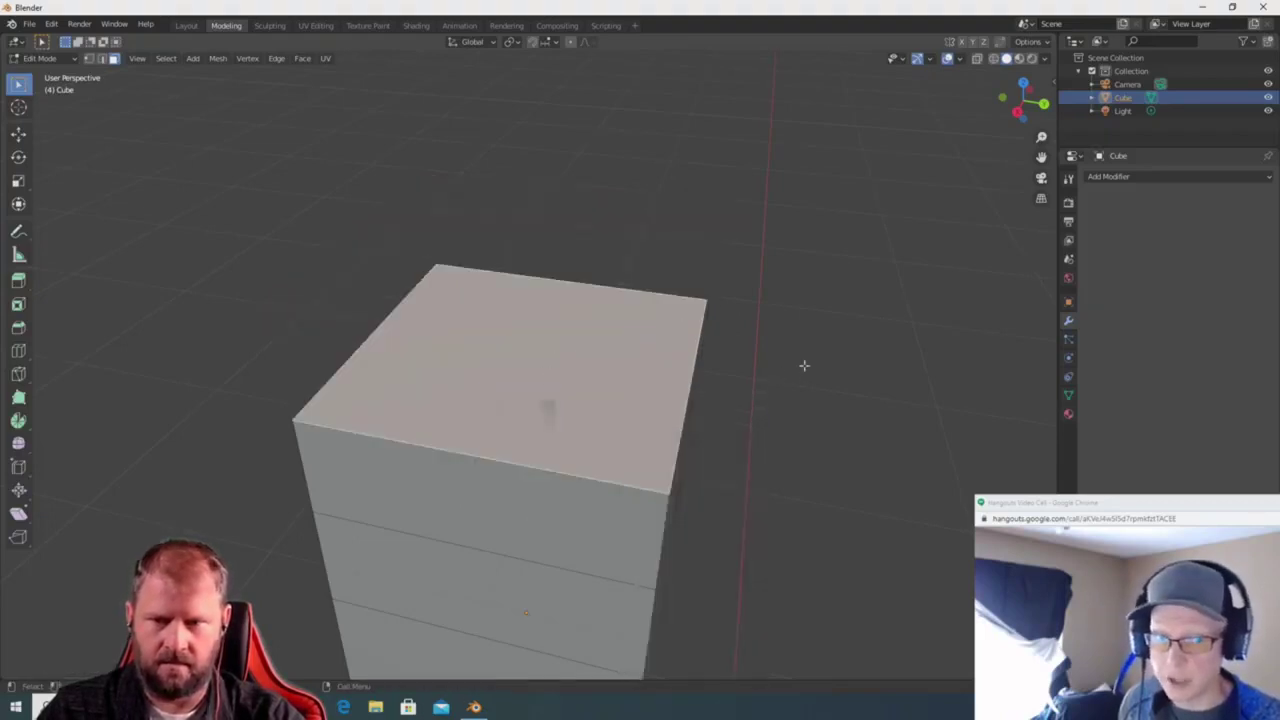
scroll(708, 446, down, 3)
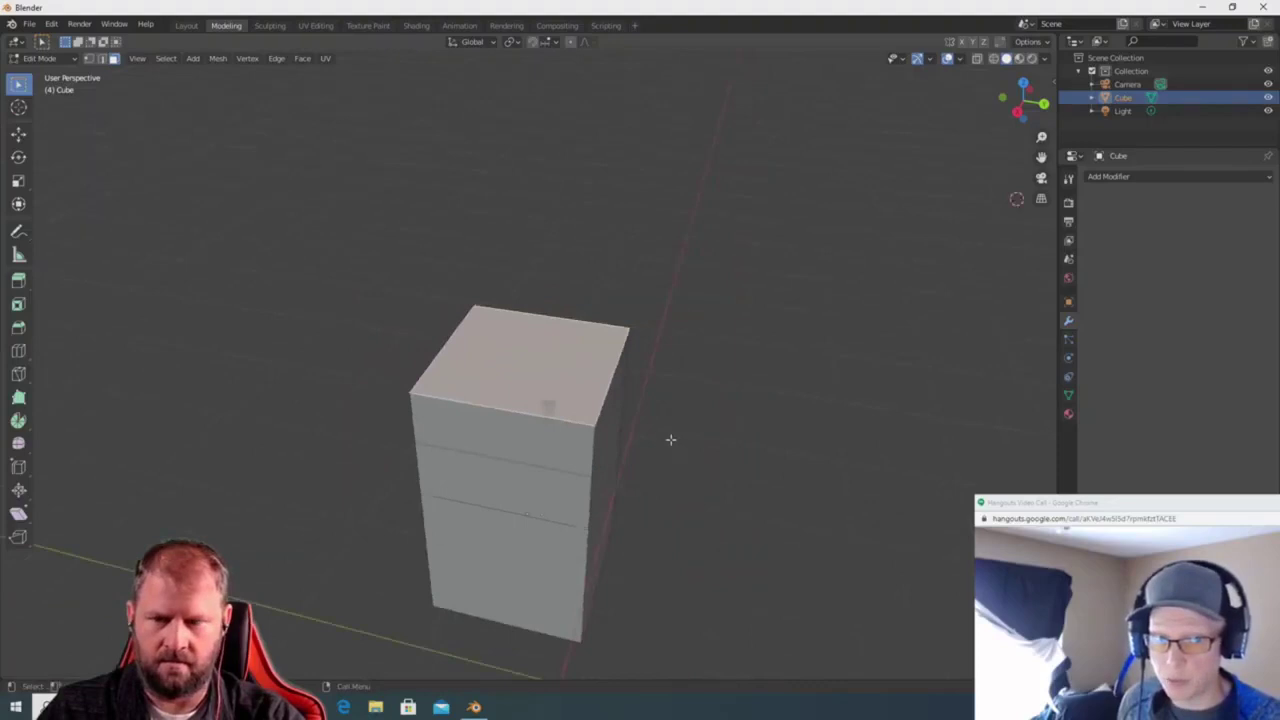
scroll(670, 439, up, 1)
right_click(521, 378)
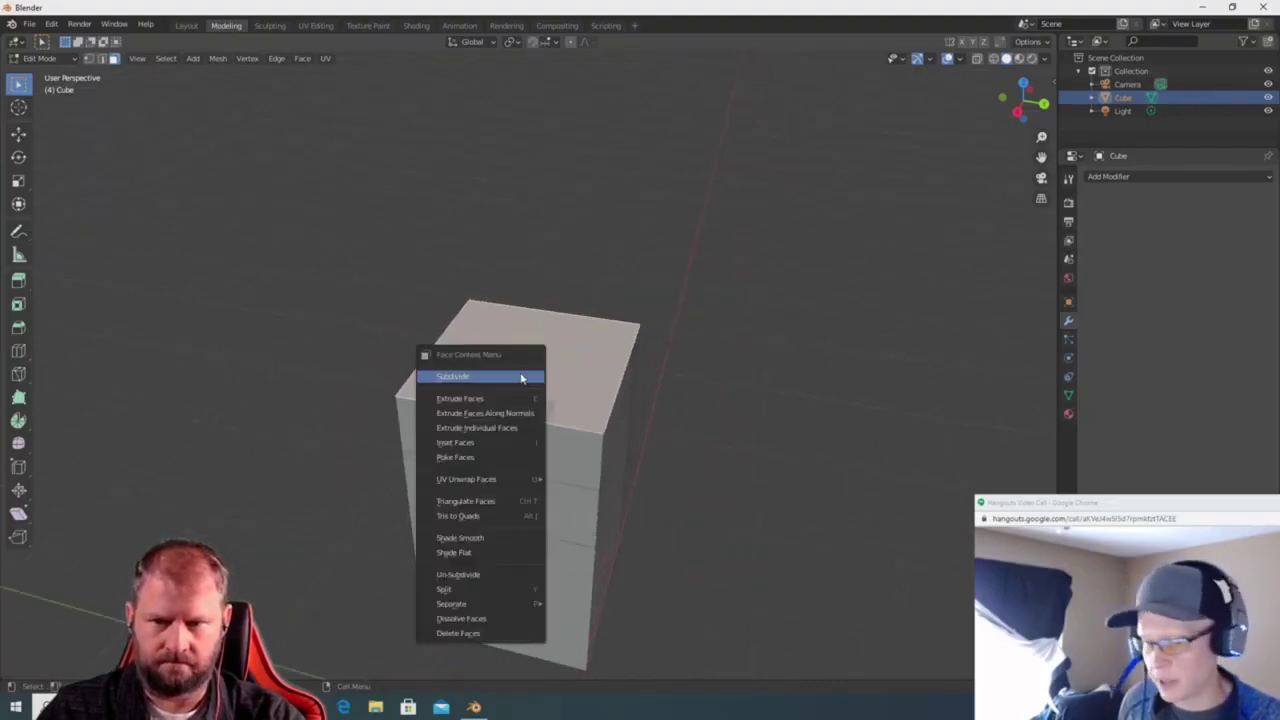
click(521, 377)
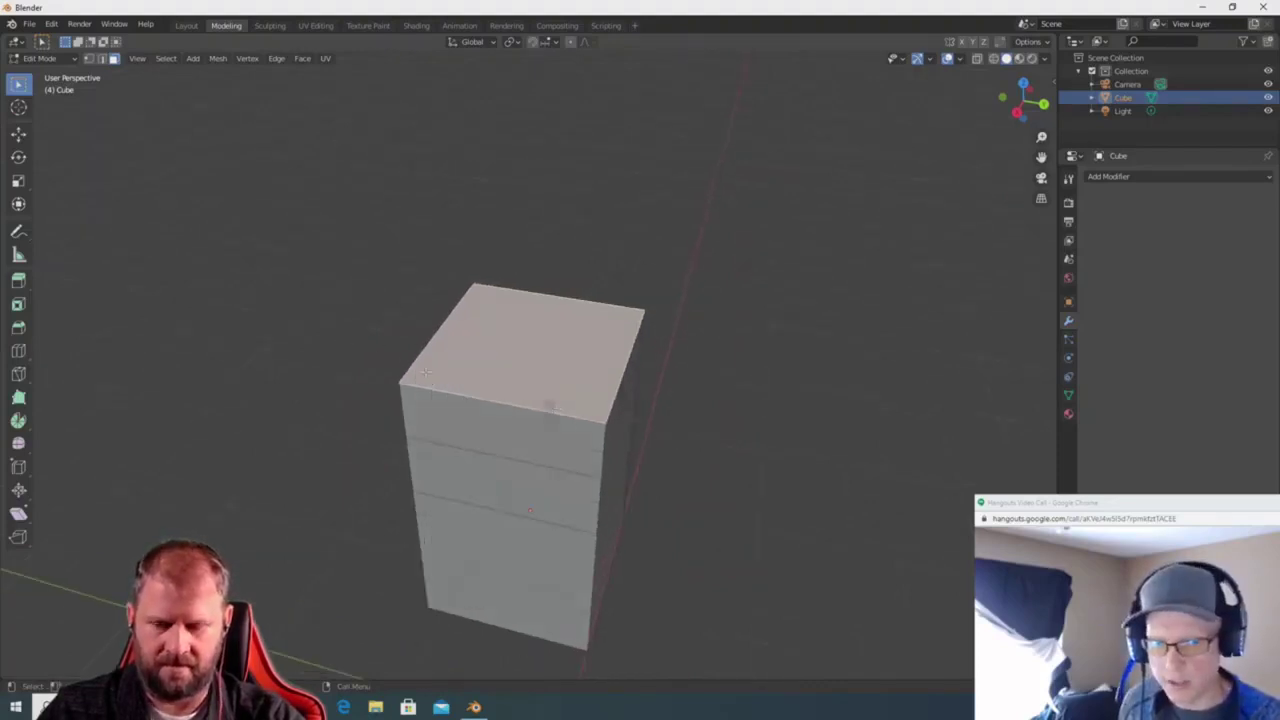
Switch to vertex selection with X-ray on, select the whole mesh and merge its vertices by distance.
key(1)
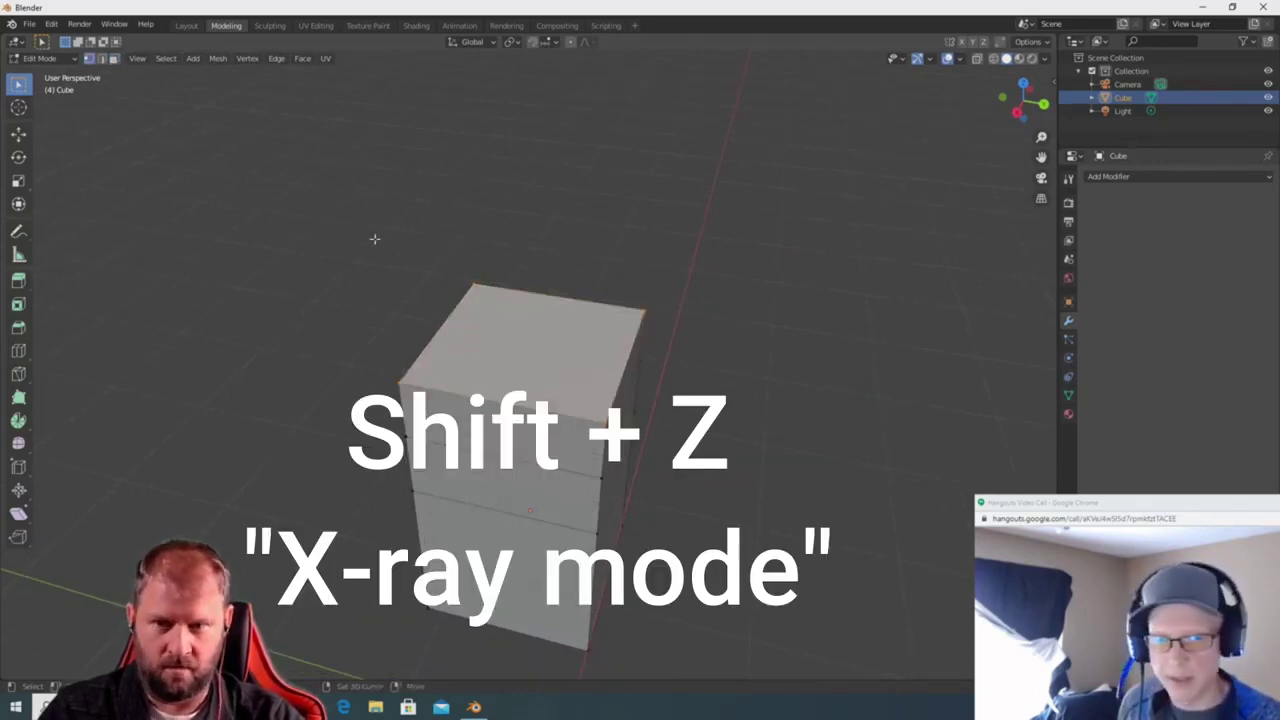
key(shift+z)
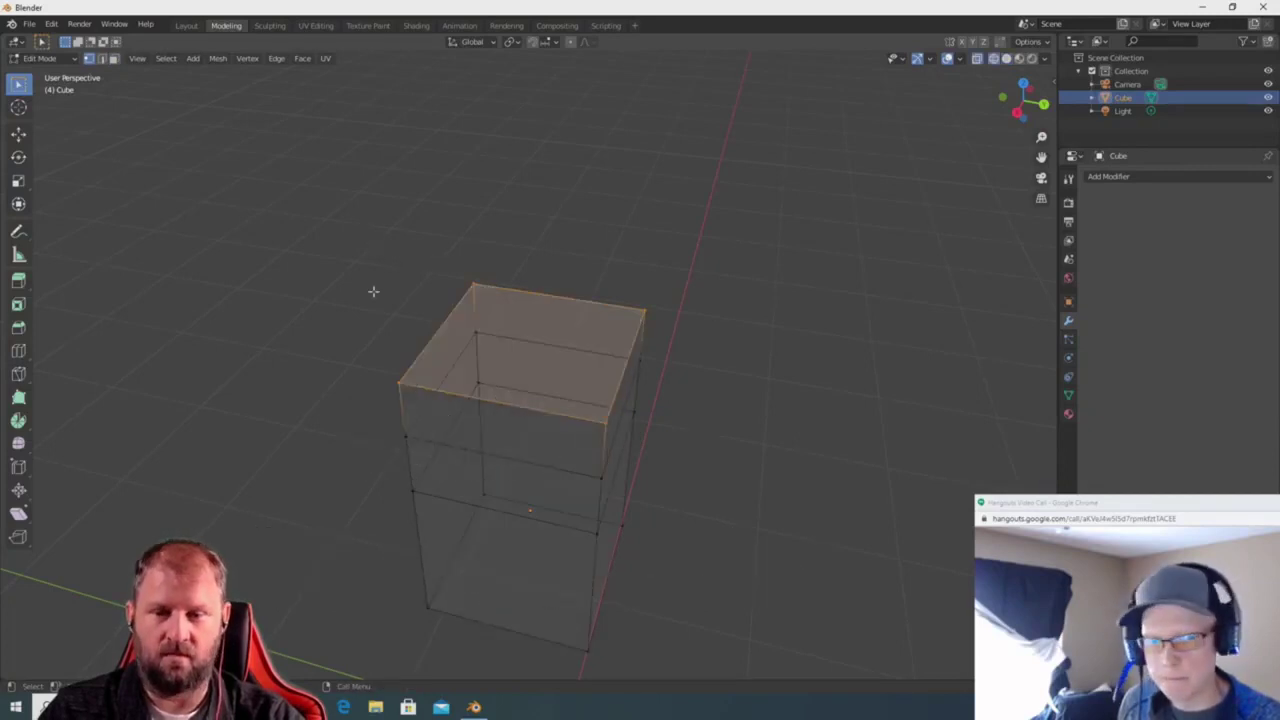
key(a)
middle_drag(373, 291, 790, 555)
key(m)
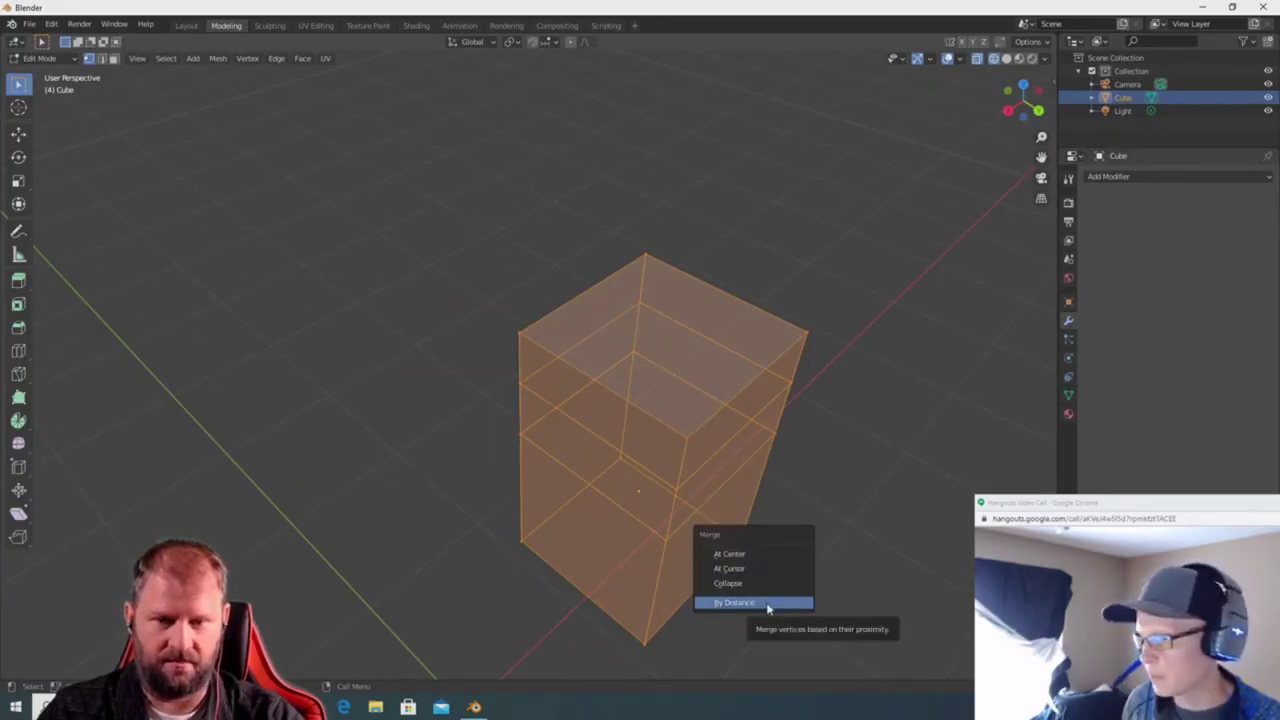
click(766, 604)
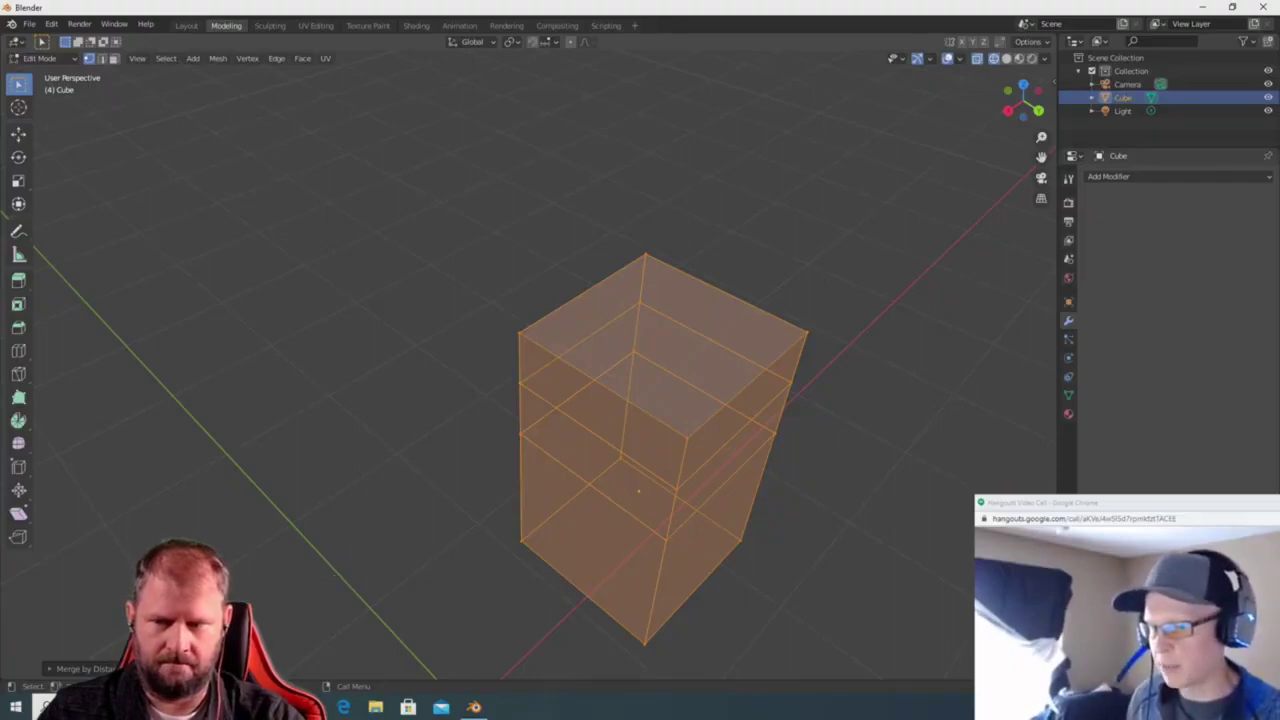
click(80, 668)
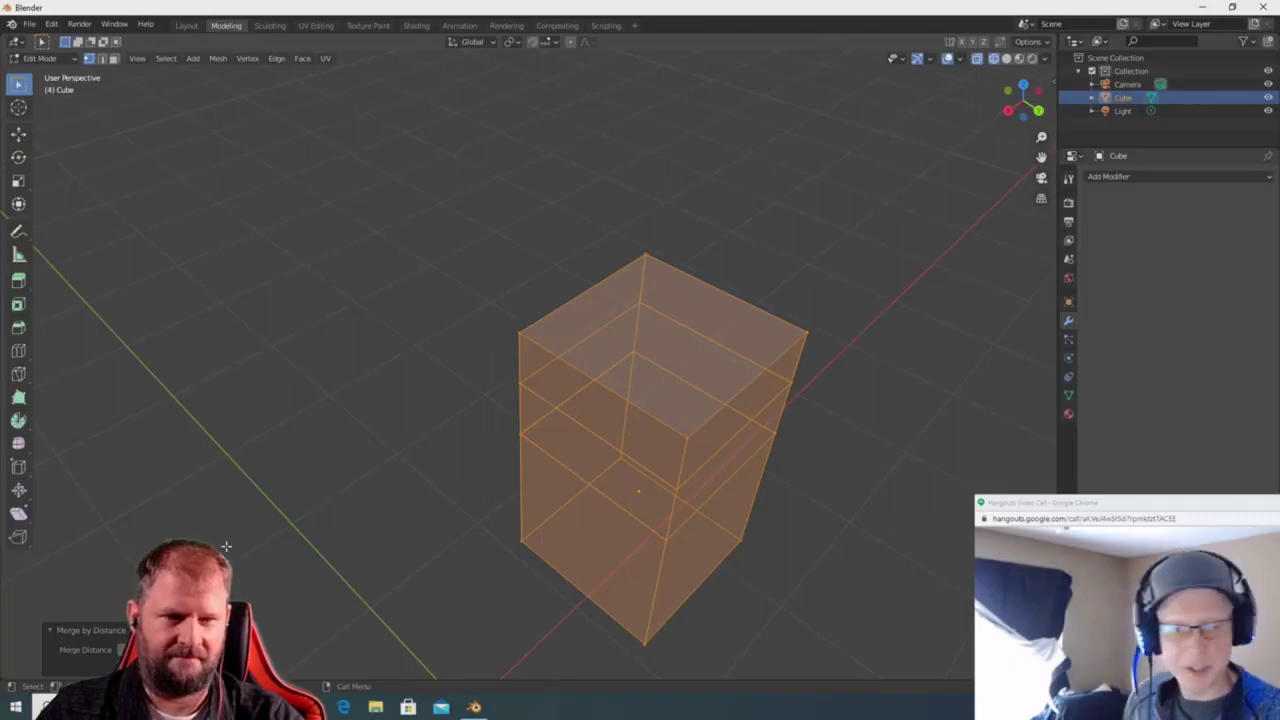
middle_drag(222, 557, 300, 540)
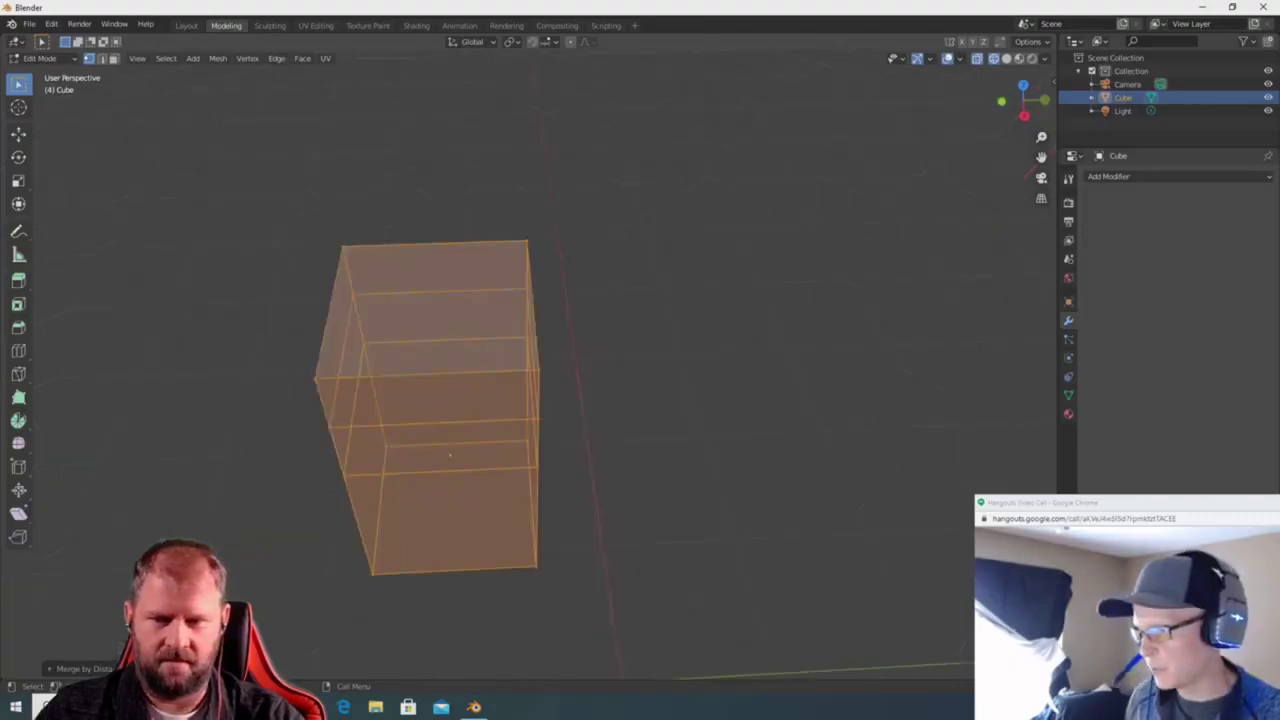
middle_drag(307, 598, 278, 591)
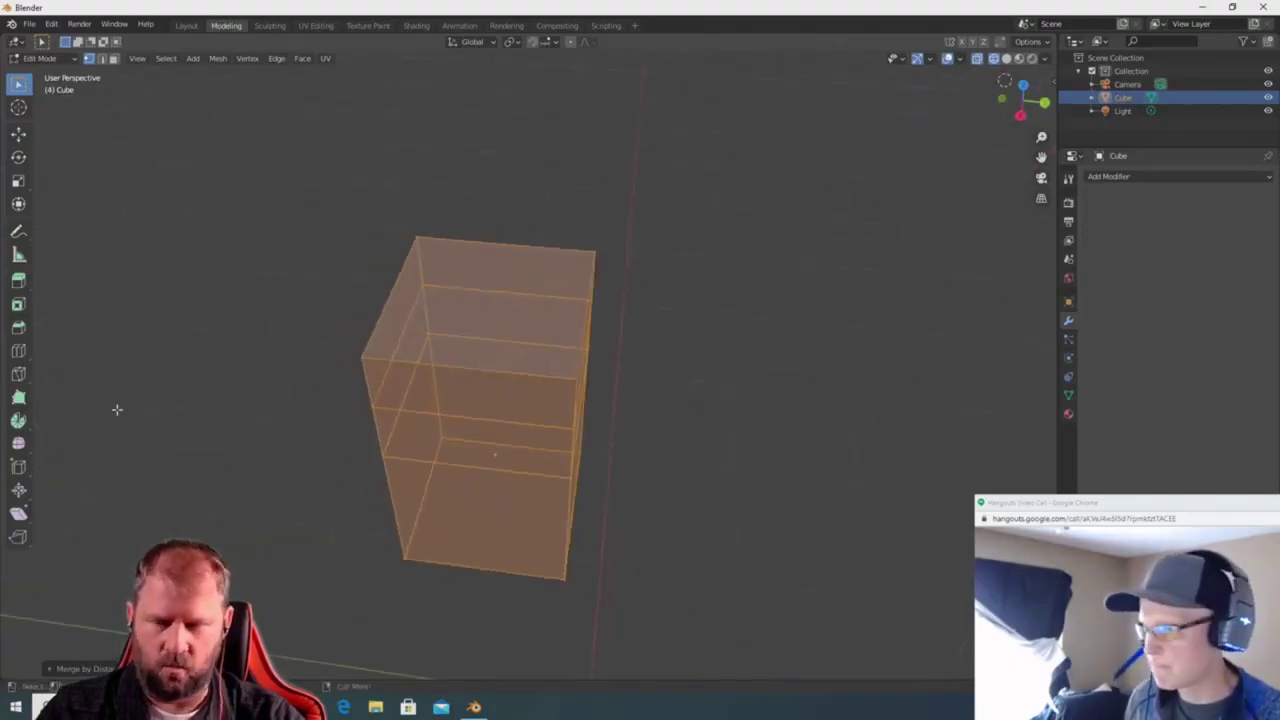
Switch to face selection and turn X-ray display off.
key(2)
key(3)
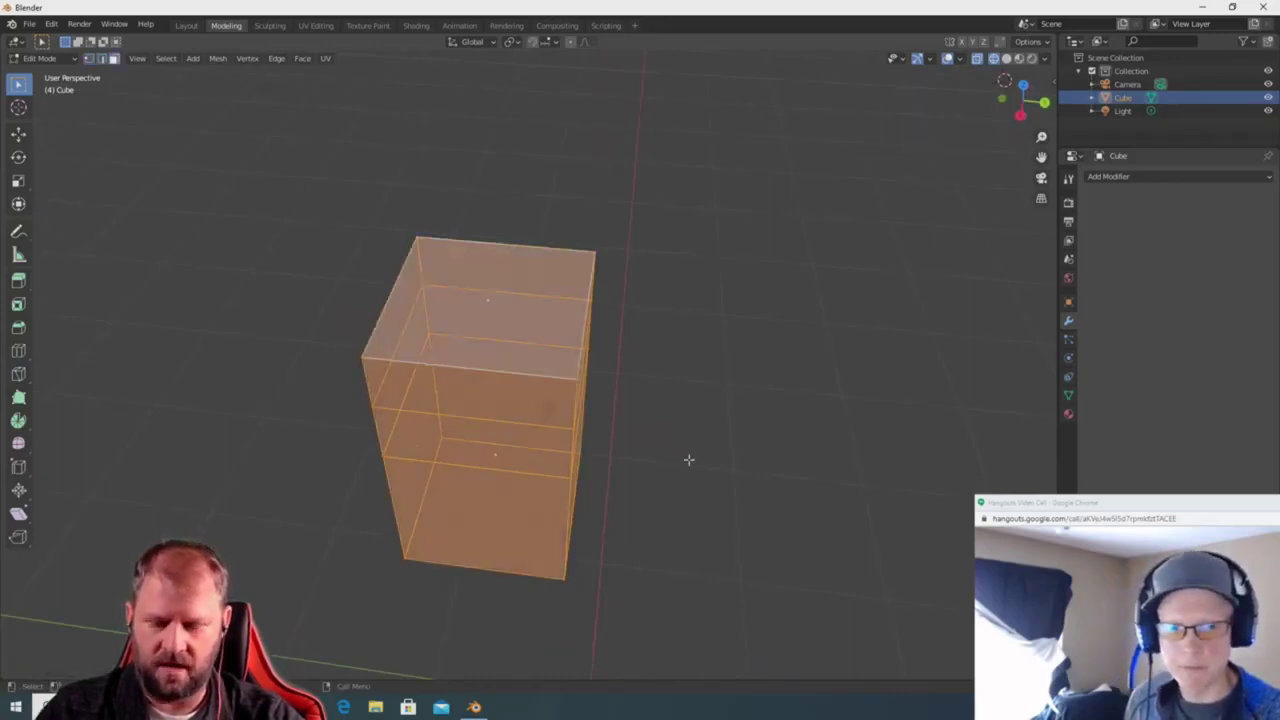
key(ctrl)
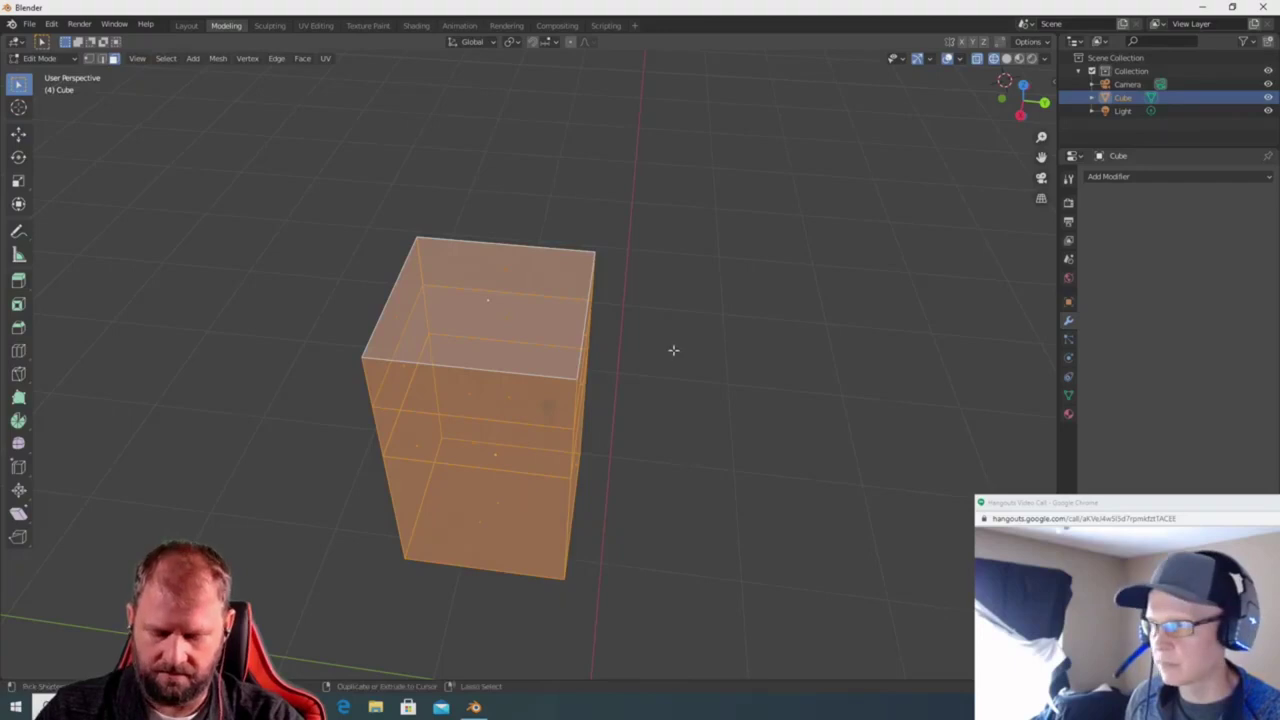
click(674, 350)
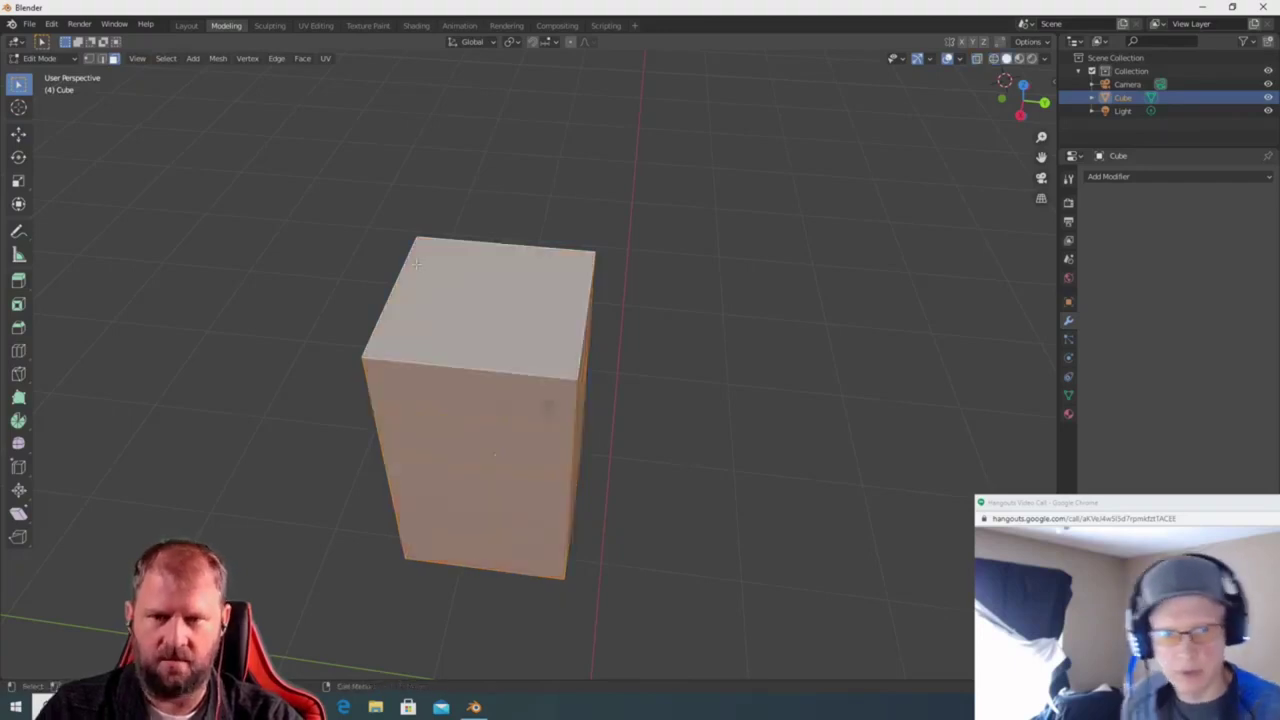
middle_drag(680, 398, 705, 402)
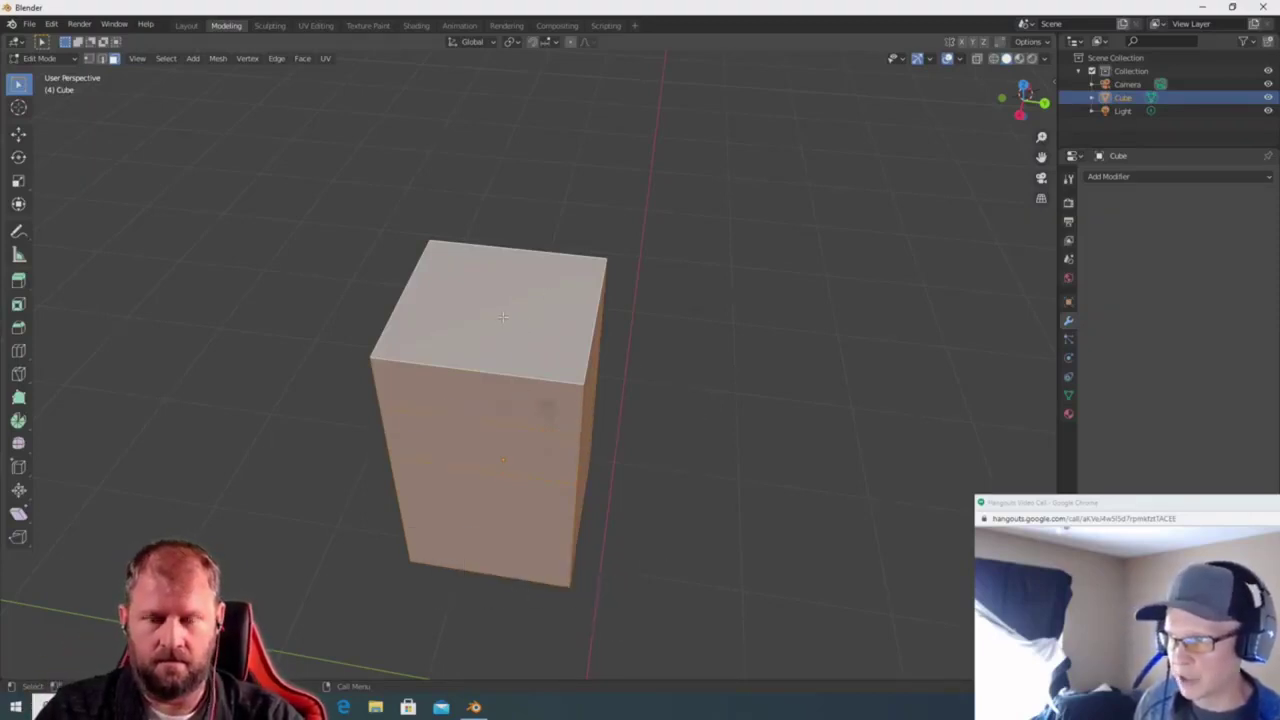
Add six evenly spaced vertical loop cuts across the column's front and top faces, after trying a much larger number of cuts.
key(ctrl+r)
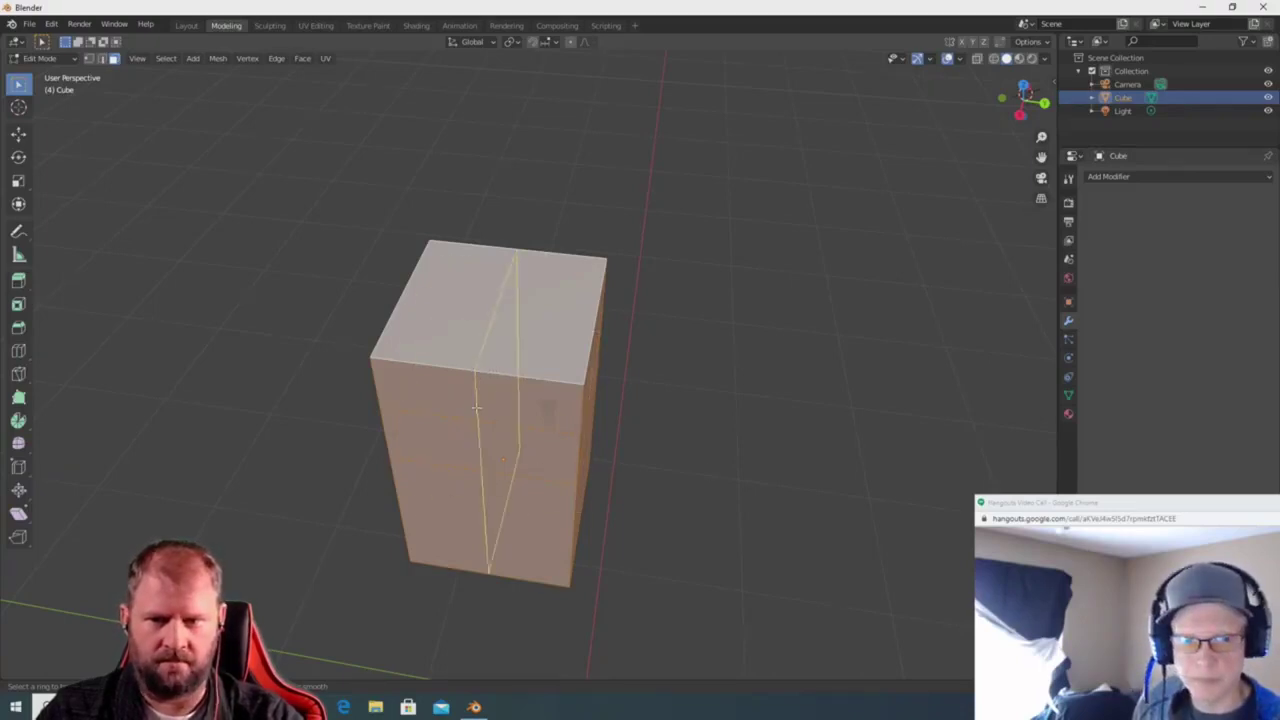
scroll(478, 378, up, 20)
scroll(476, 378, down, 20)
scroll(476, 378, up, 20)
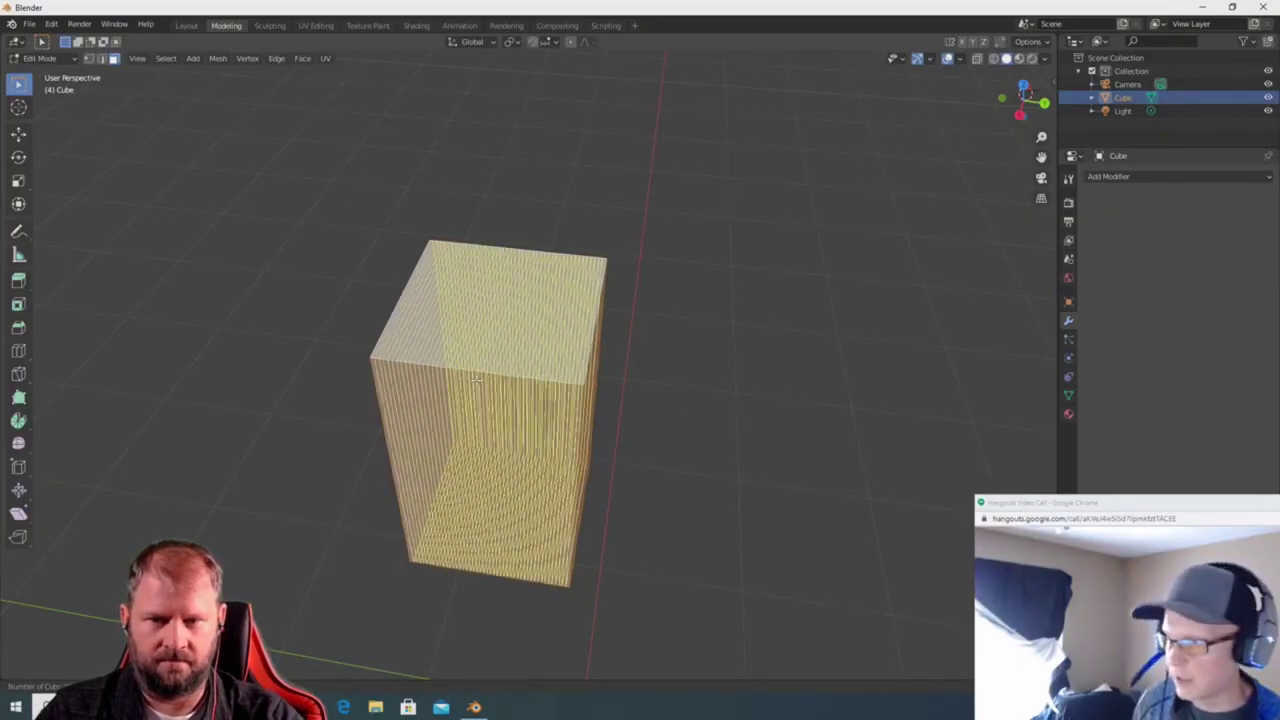
click(476, 378)
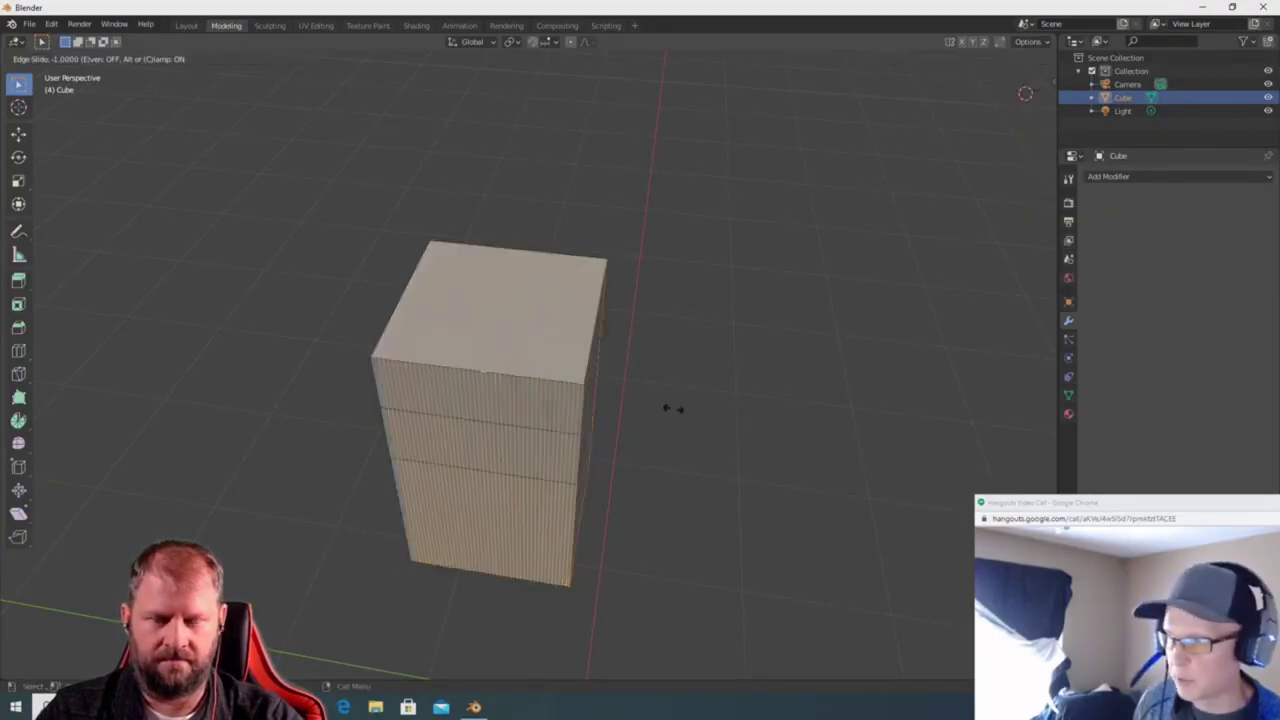
click(487, 384)
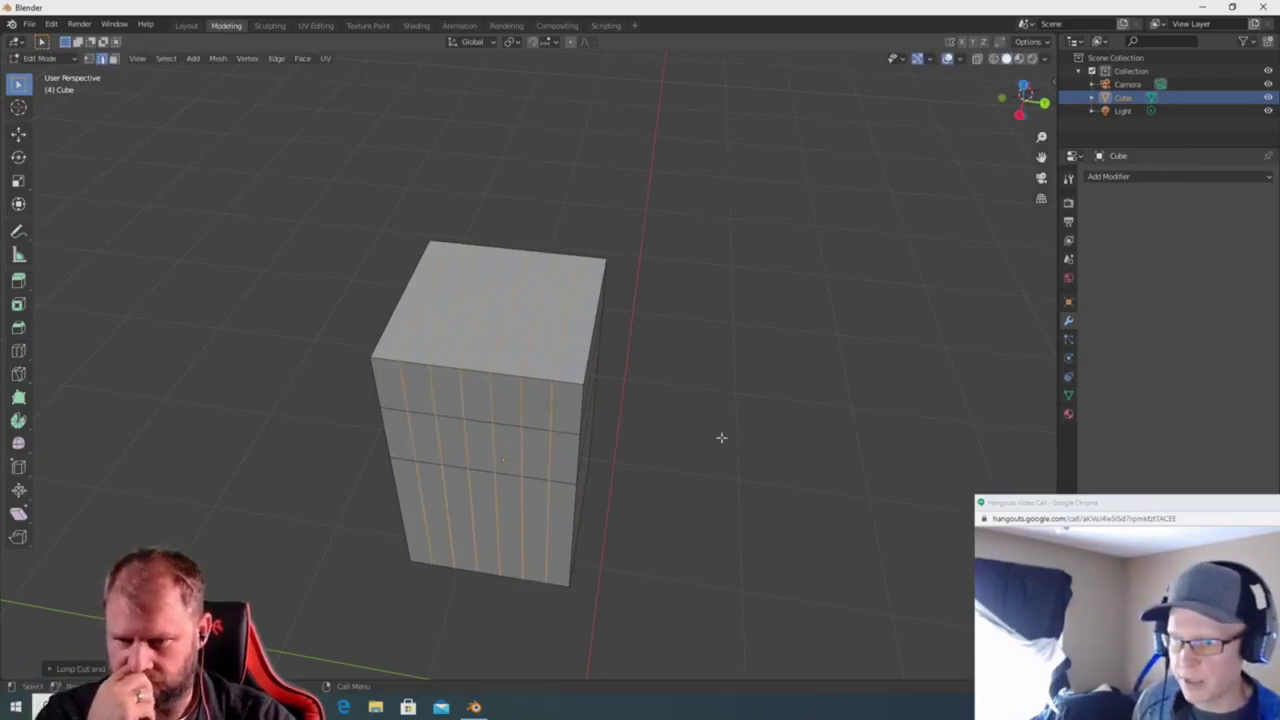
Set the loop cut's falloff to Sphere and adjust its smoothness to bulge the column outward.
click(60, 668)
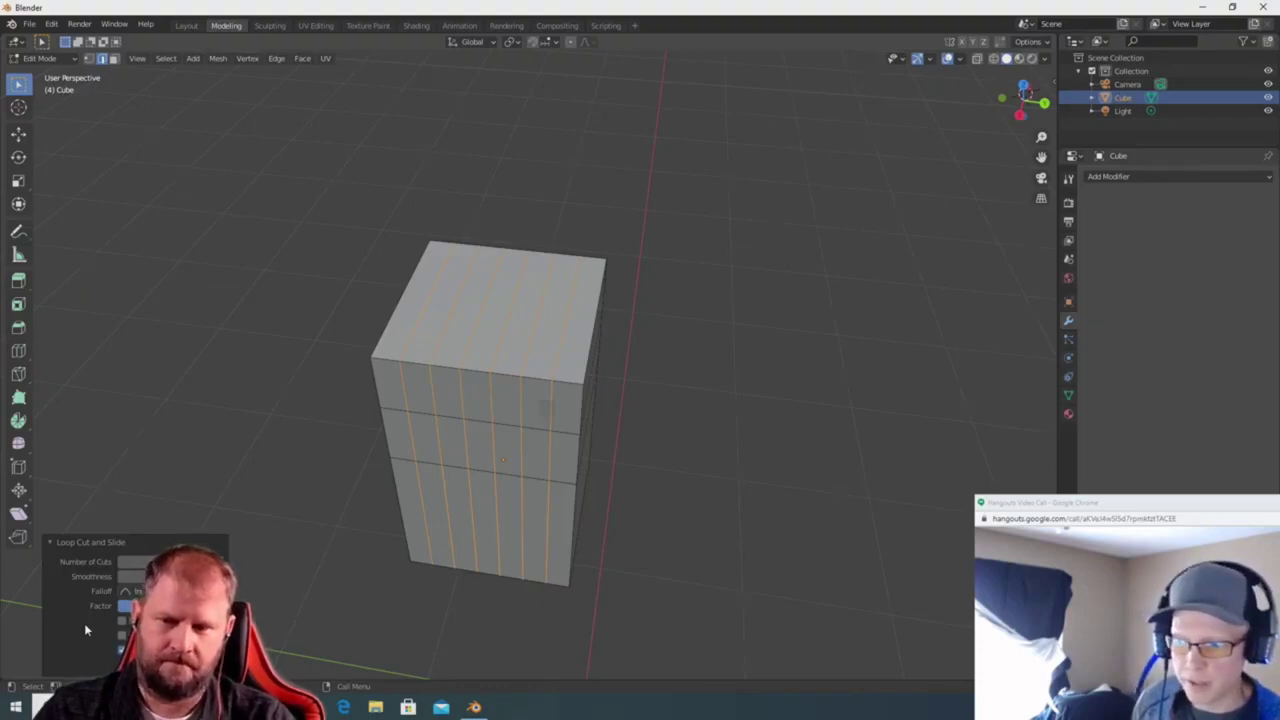
click(127, 591)
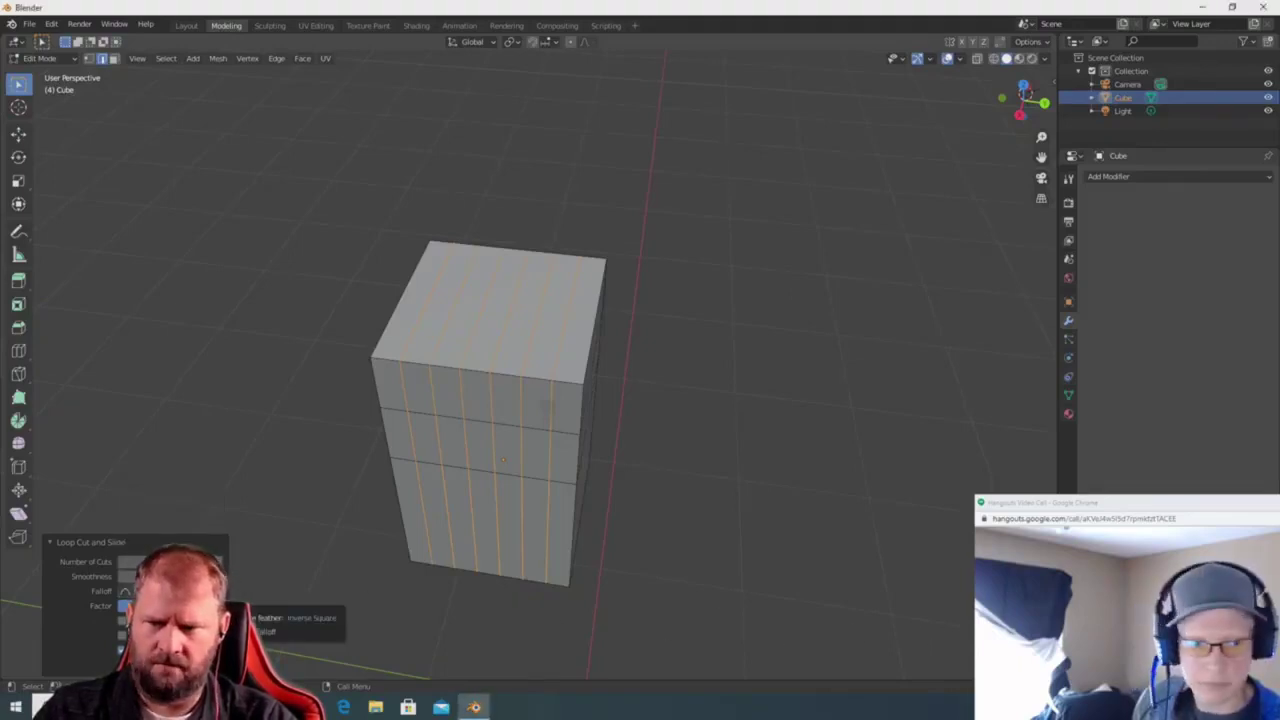
click(127, 591)
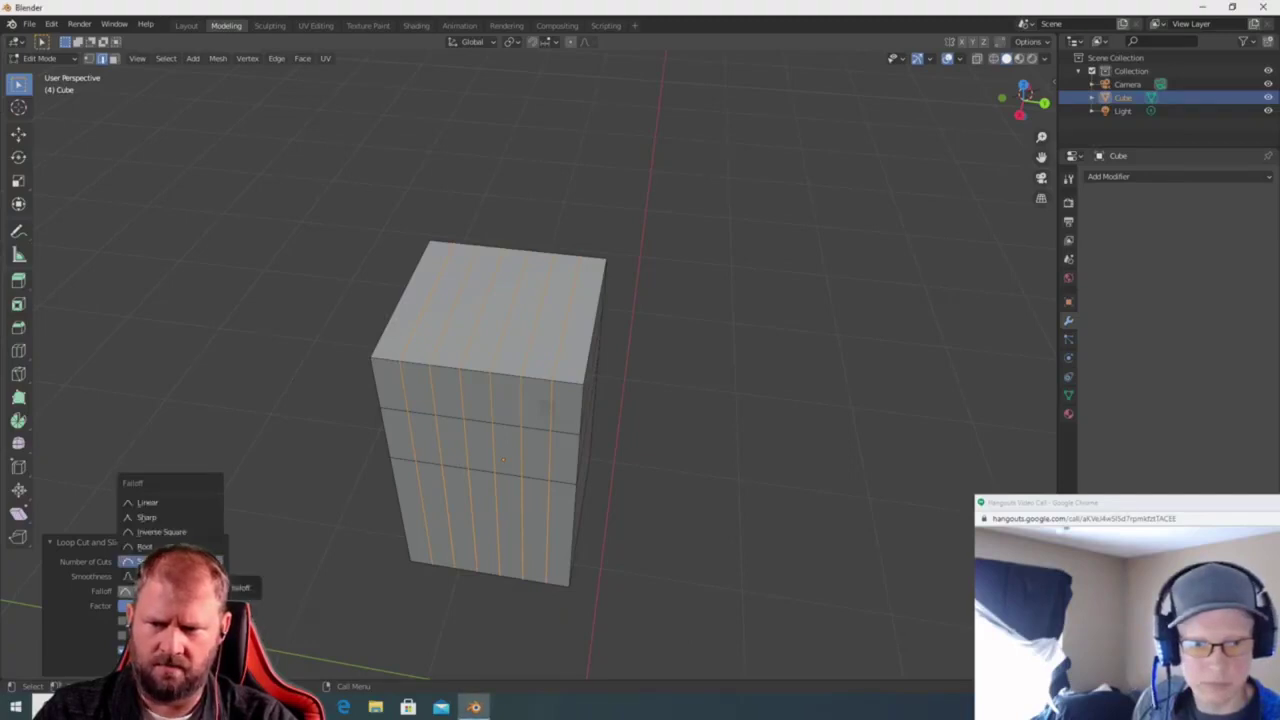
click(140, 561)
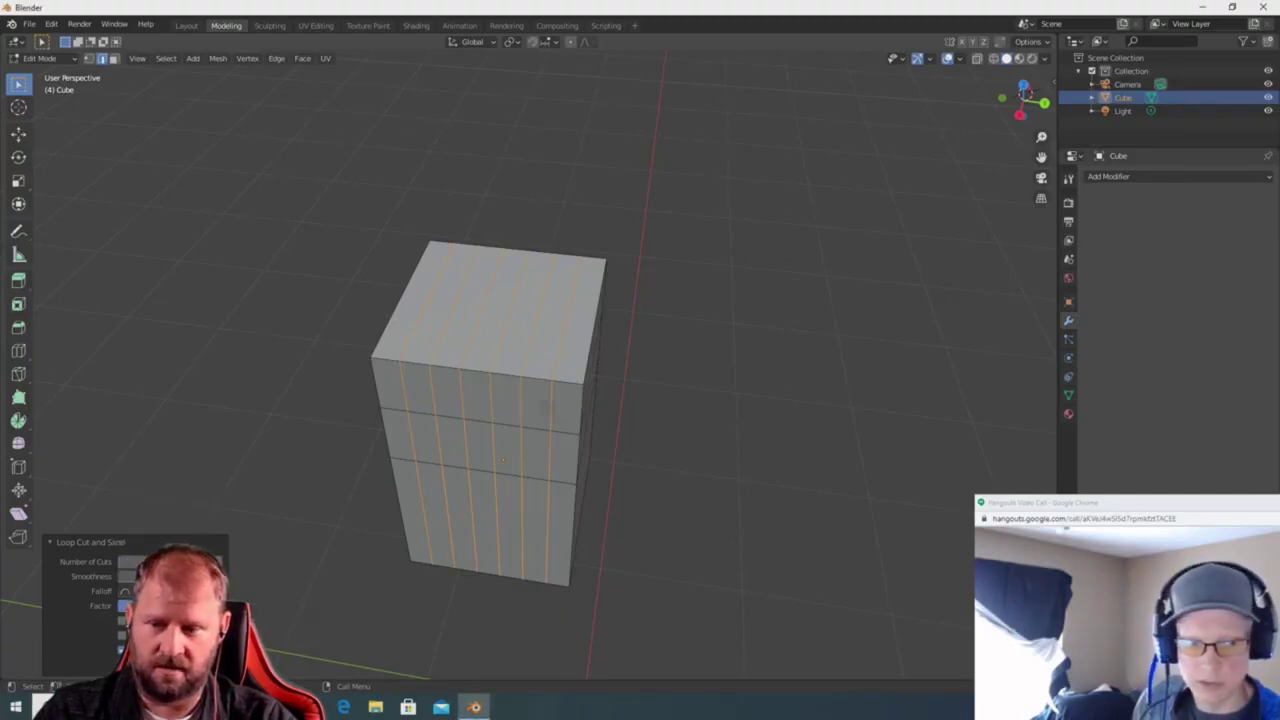
drag(125, 576, 231, 420)
middle_drag(871, 457, 680, 425)
middle_drag(683, 435, 858, 489)
mouse_move(170, 576)
mouse_down()
mouse_move(210, 576)
mouse_move(132, 576)
mouse_move(145, 576)
mouse_up()
middle_drag(760, 500, 611, 544)
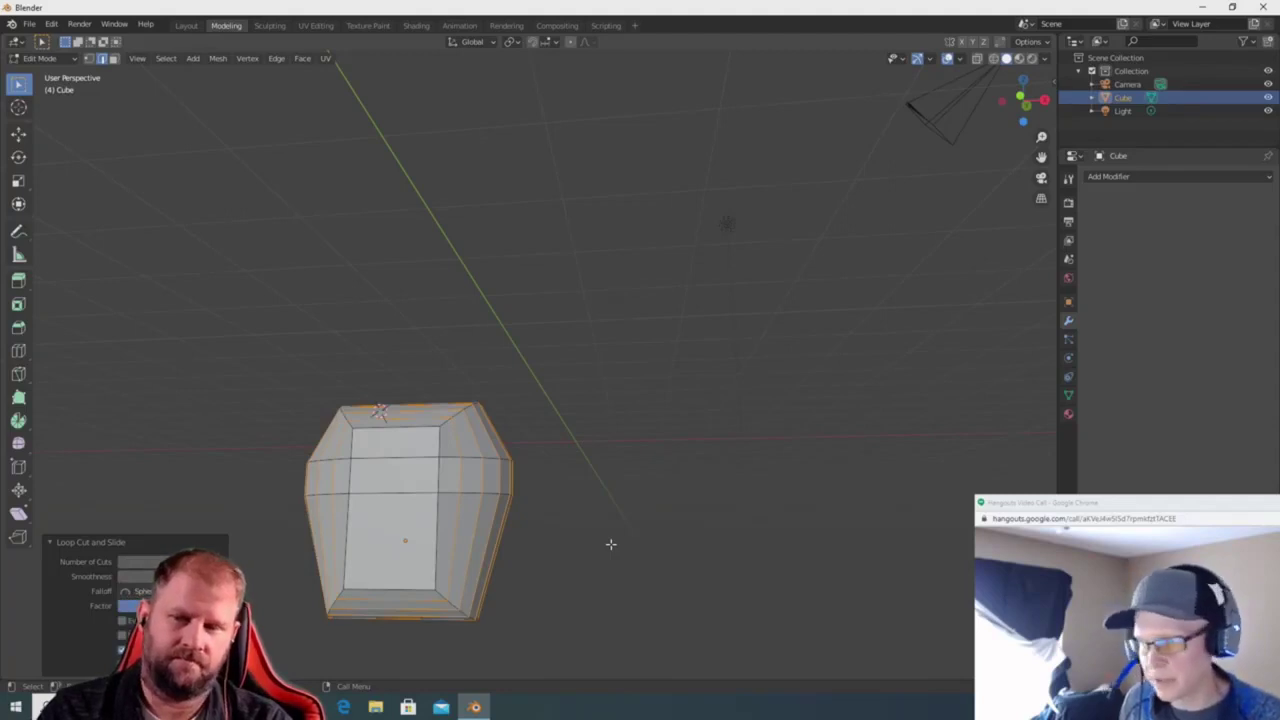
Clear the selection and examine the available edge operations and the bulged mesh from several sides.
click(472, 357)
right_click(452, 340)
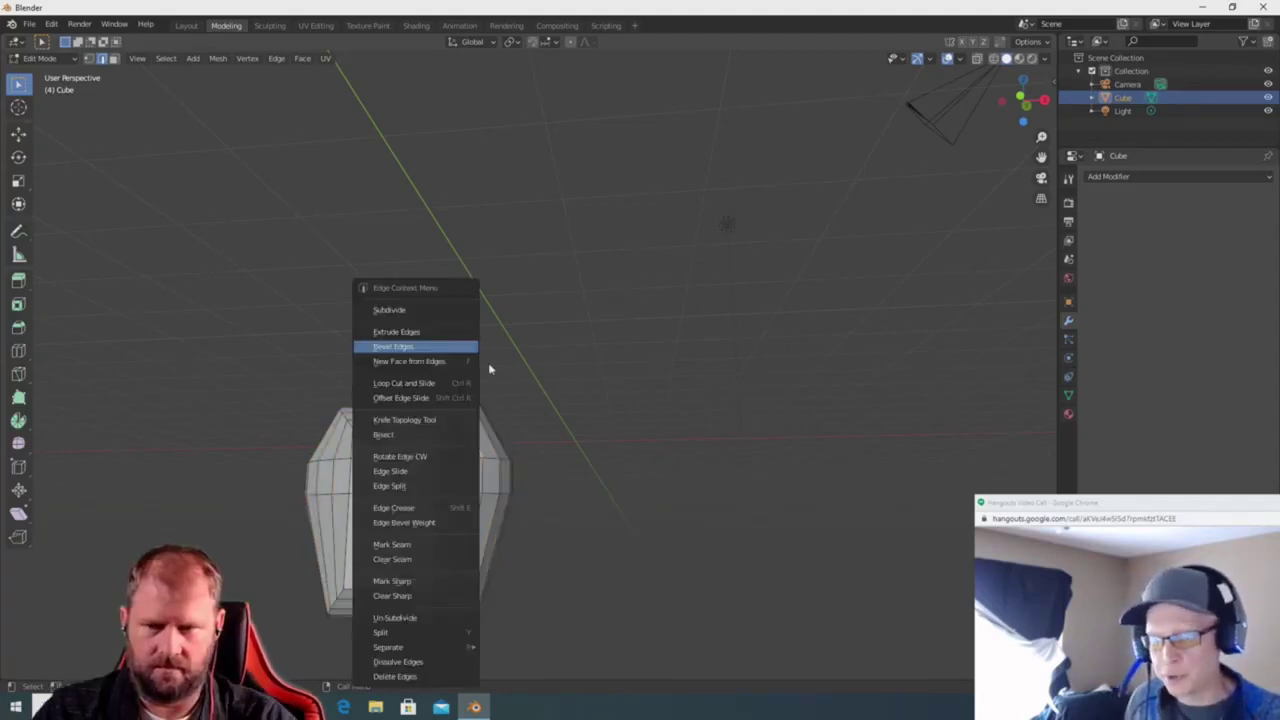
middle_drag(532, 335, 702, 352)
middle_drag(740, 411, 590, 444)
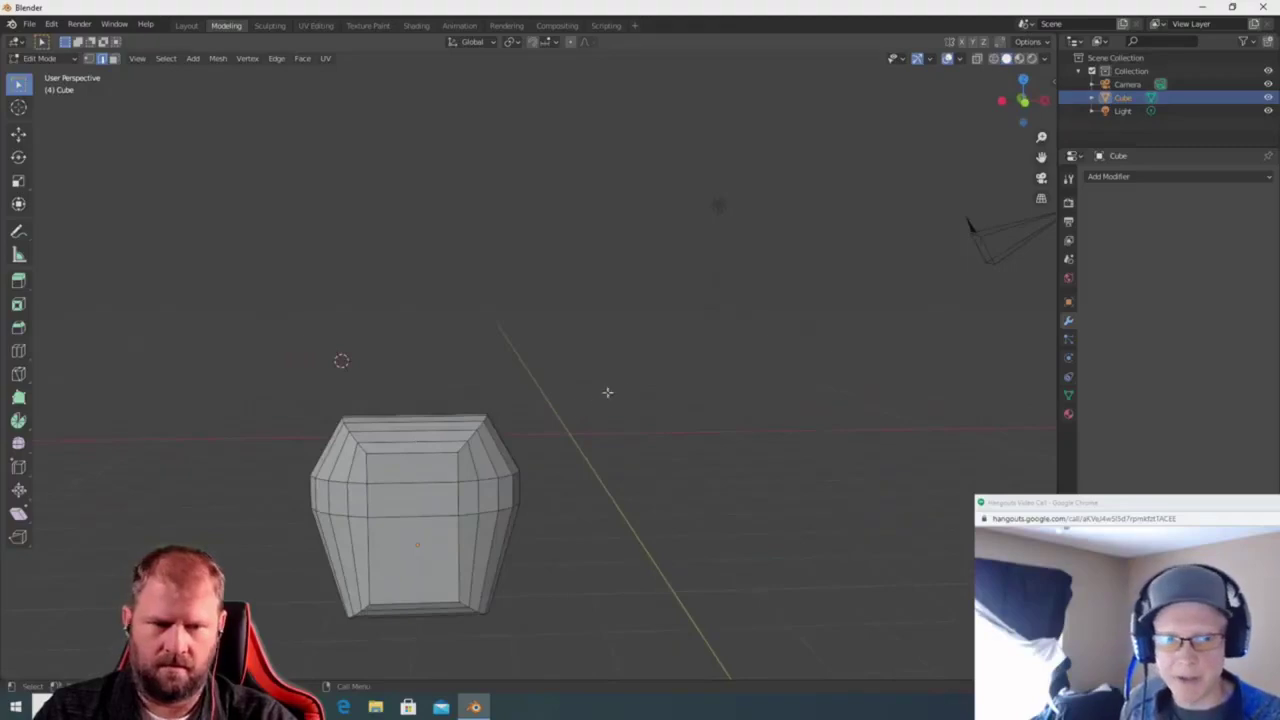
middle_drag(608, 409, 753, 314)
right_click(603, 434)
click(616, 421)
key(Escape)
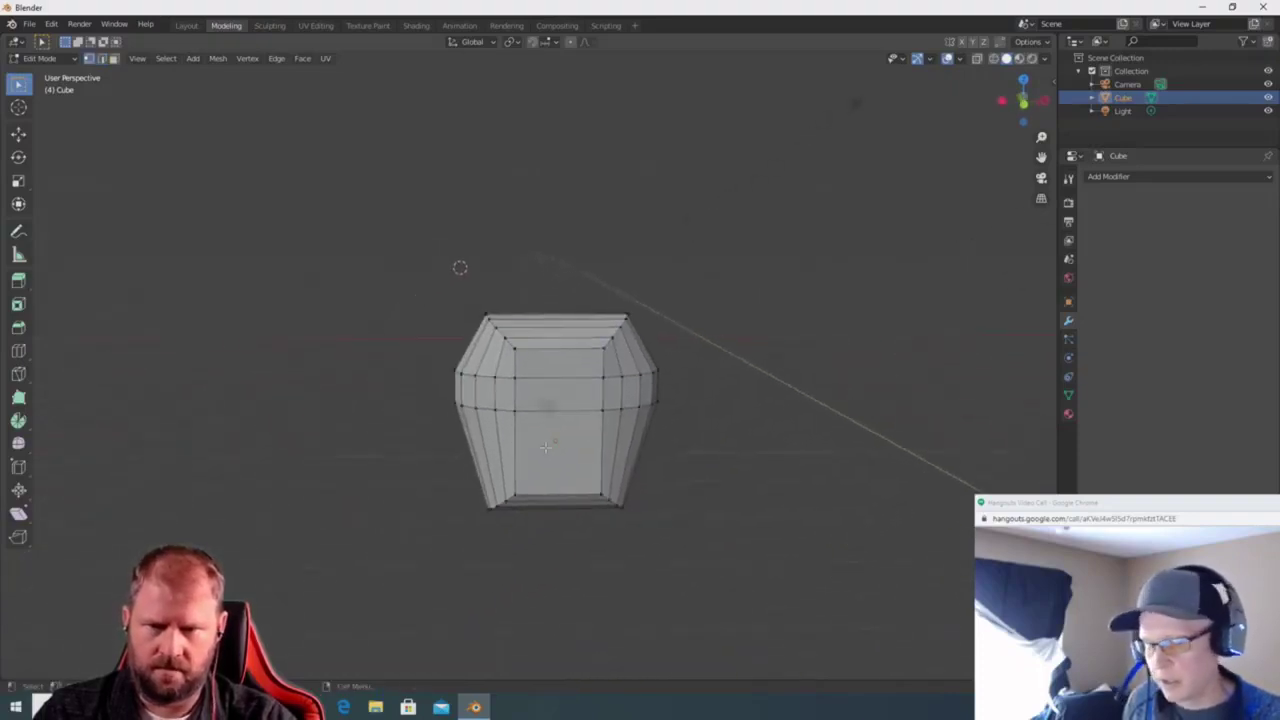
Switch to face selection and select the three stacked centre faces on one side of the mesh individually.
middle_drag(697, 471, 538, 427)
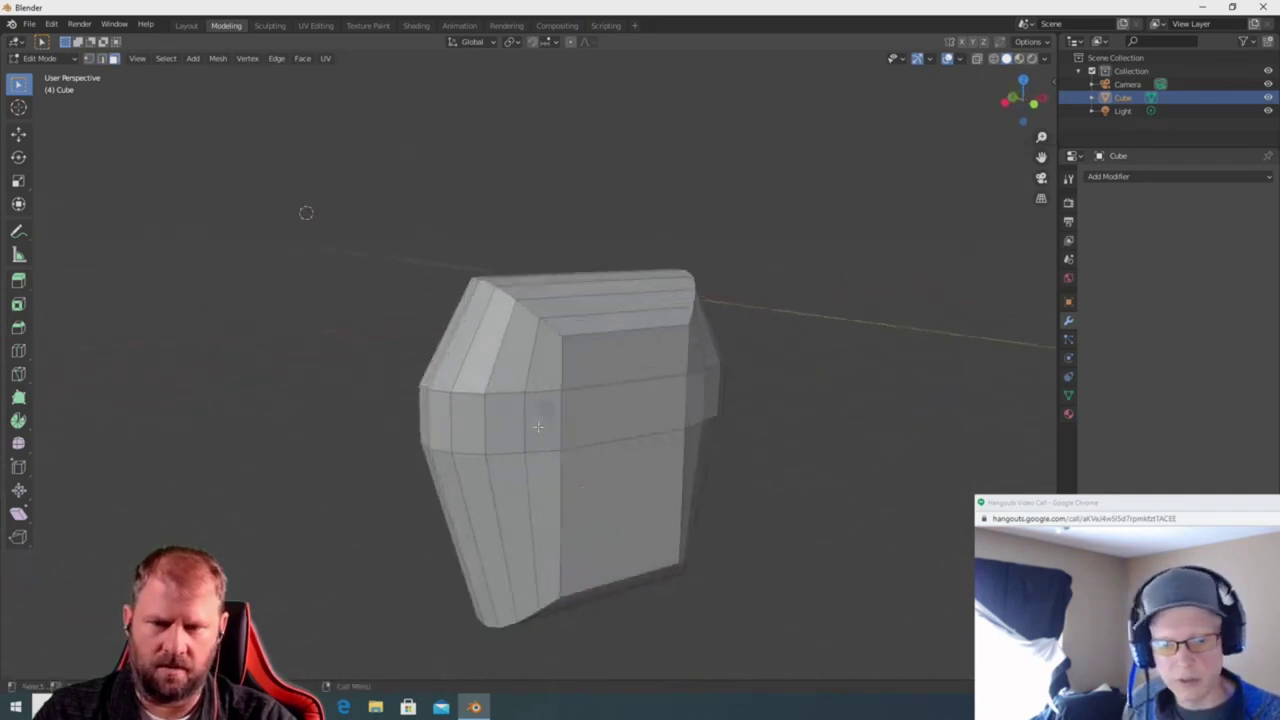
click(611, 417)
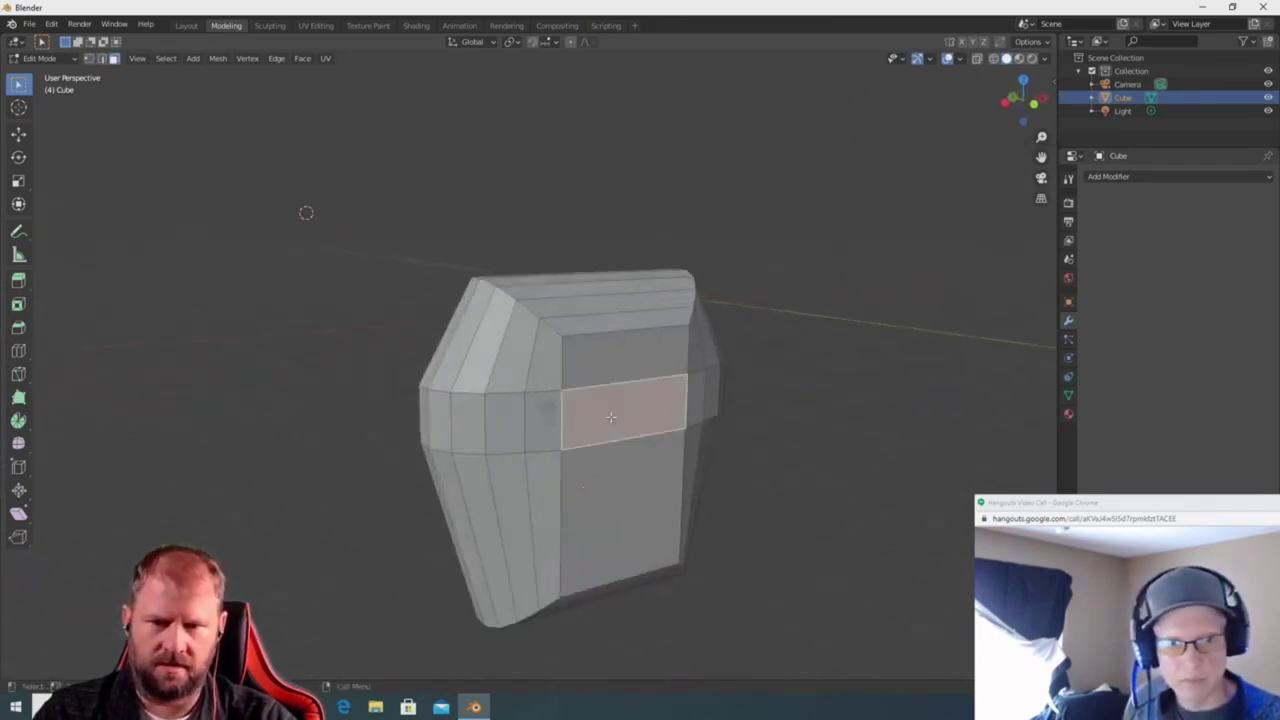
shift+click(641, 492)
shift+click(635, 358)
middle_drag(846, 469, 759, 461)
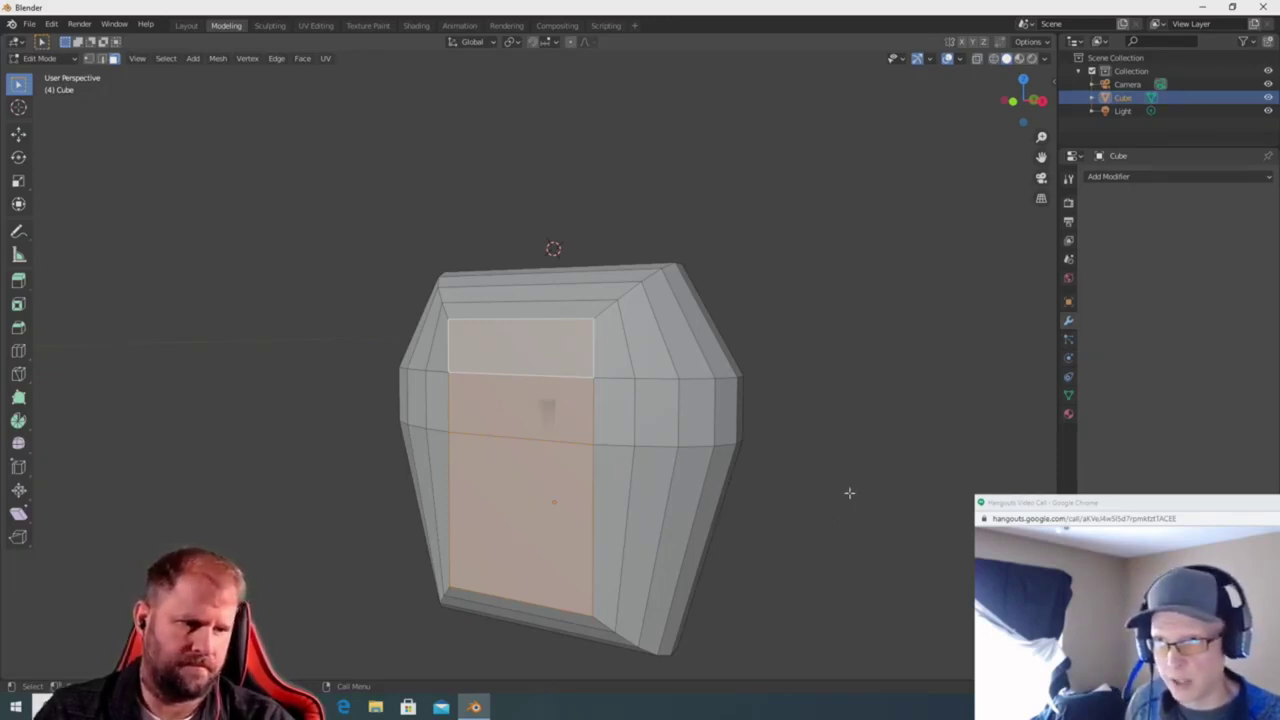
Reselect the three stacked centre faces with shortest-path picking, and select the full face loop running through them around the mesh.
click(766, 484)
ctrl+click(515, 507)
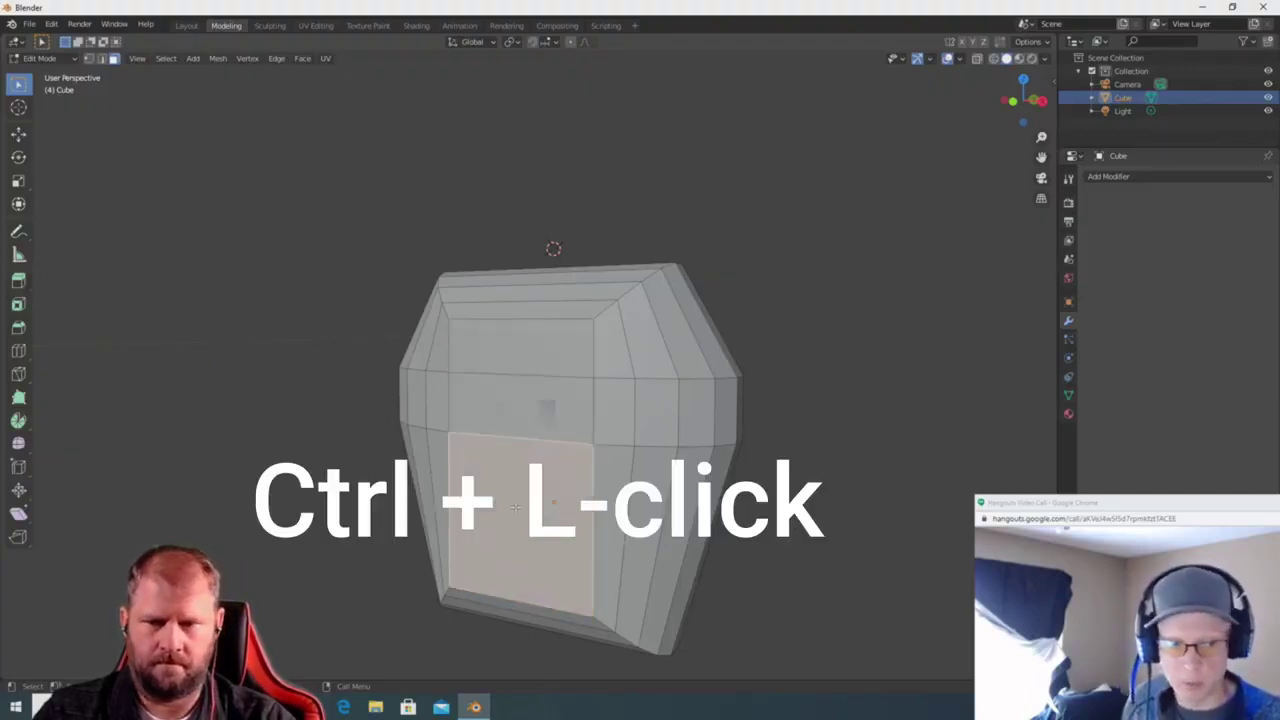
ctrl+click(545, 418)
ctrl+click(557, 307)
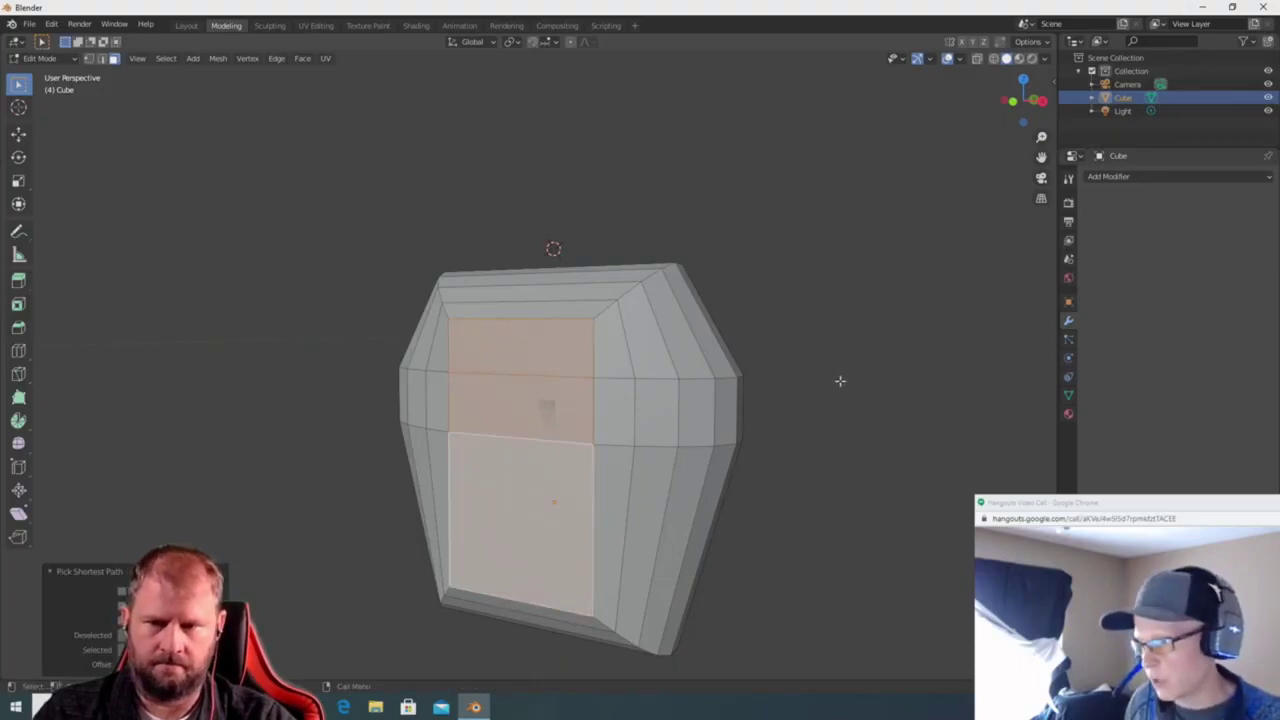
middle_drag(840, 381, 860, 398)
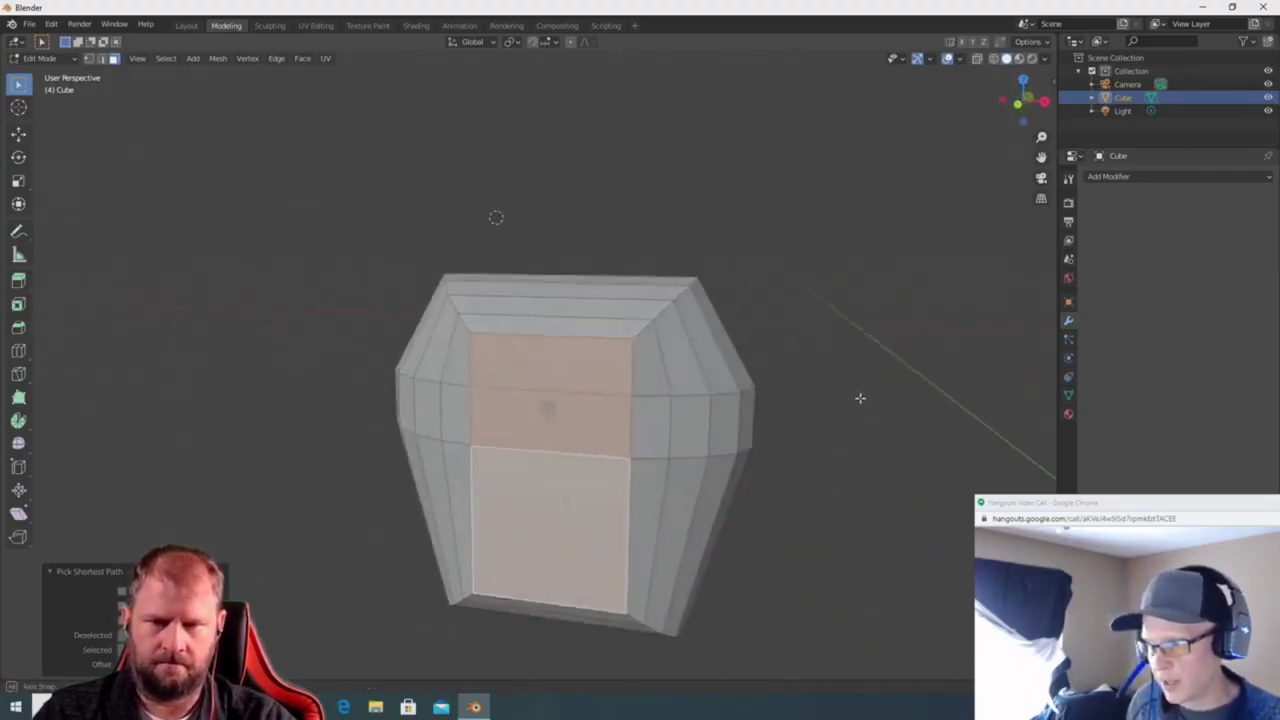
alt+click(539, 333)
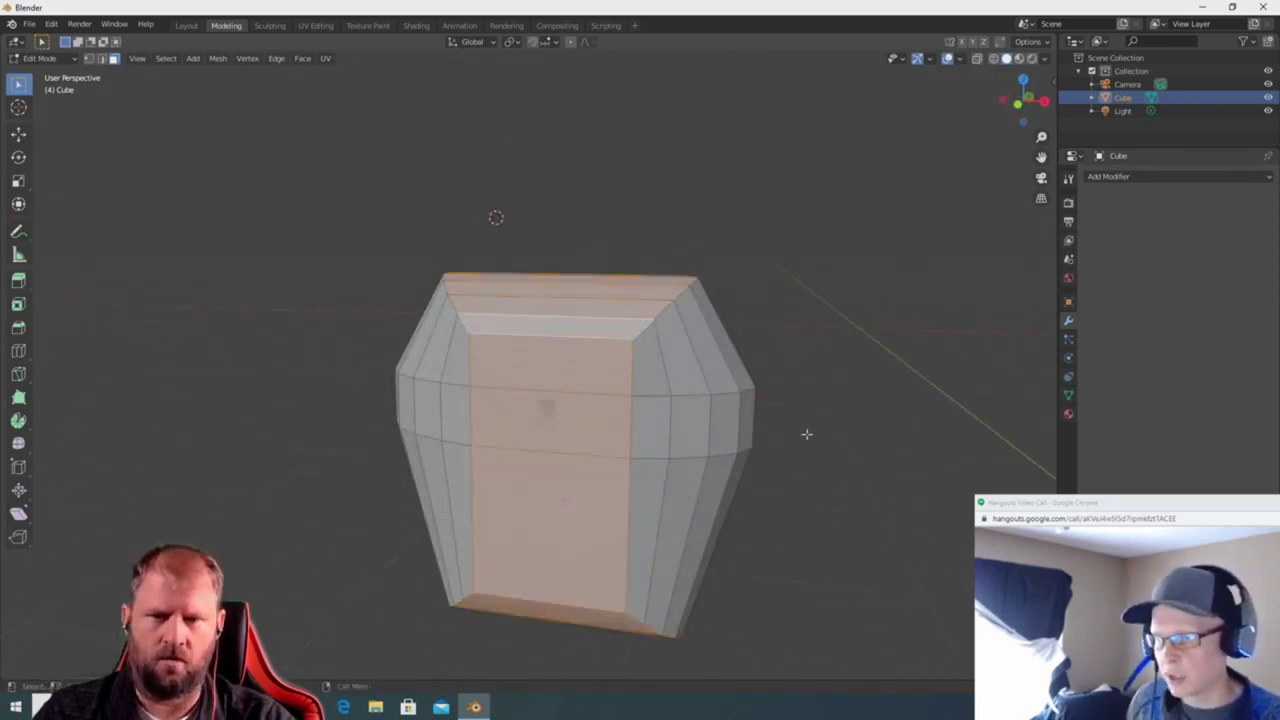
Select only the three stacked centre faces on the front of the mesh and delete them as faces.
middle_drag(883, 450, 628, 436)
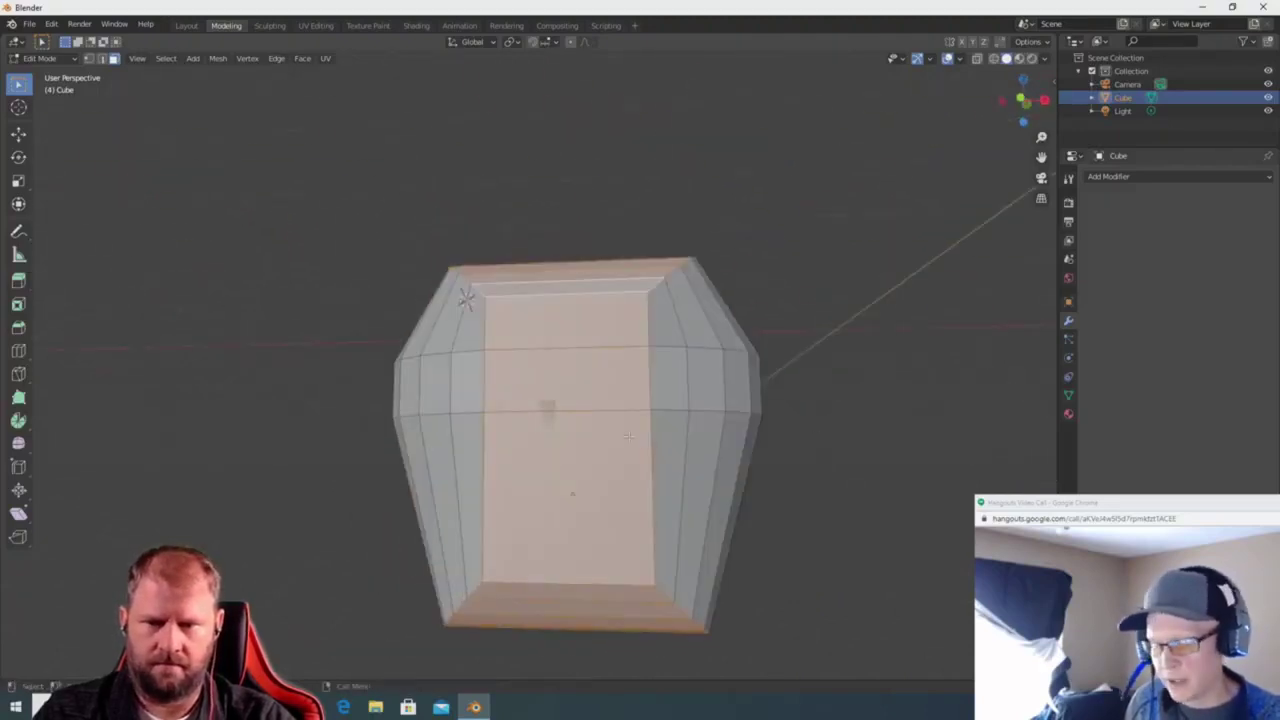
click(600, 360)
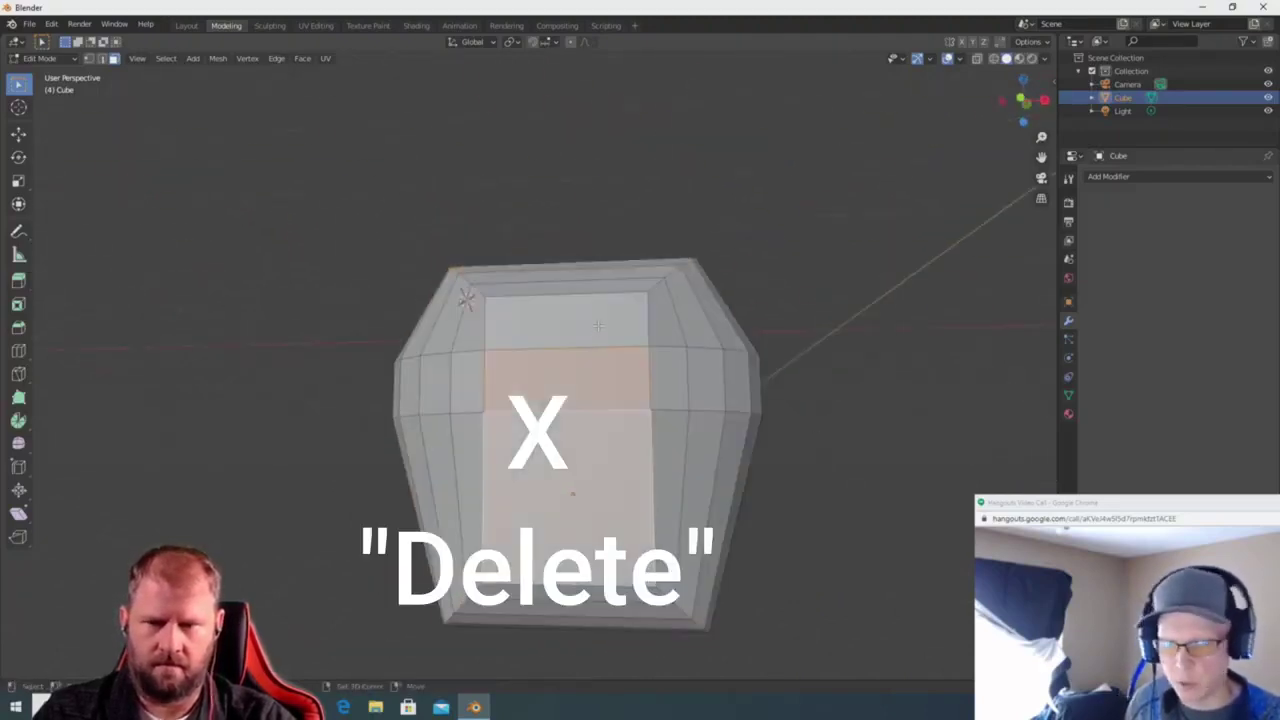
key(x)
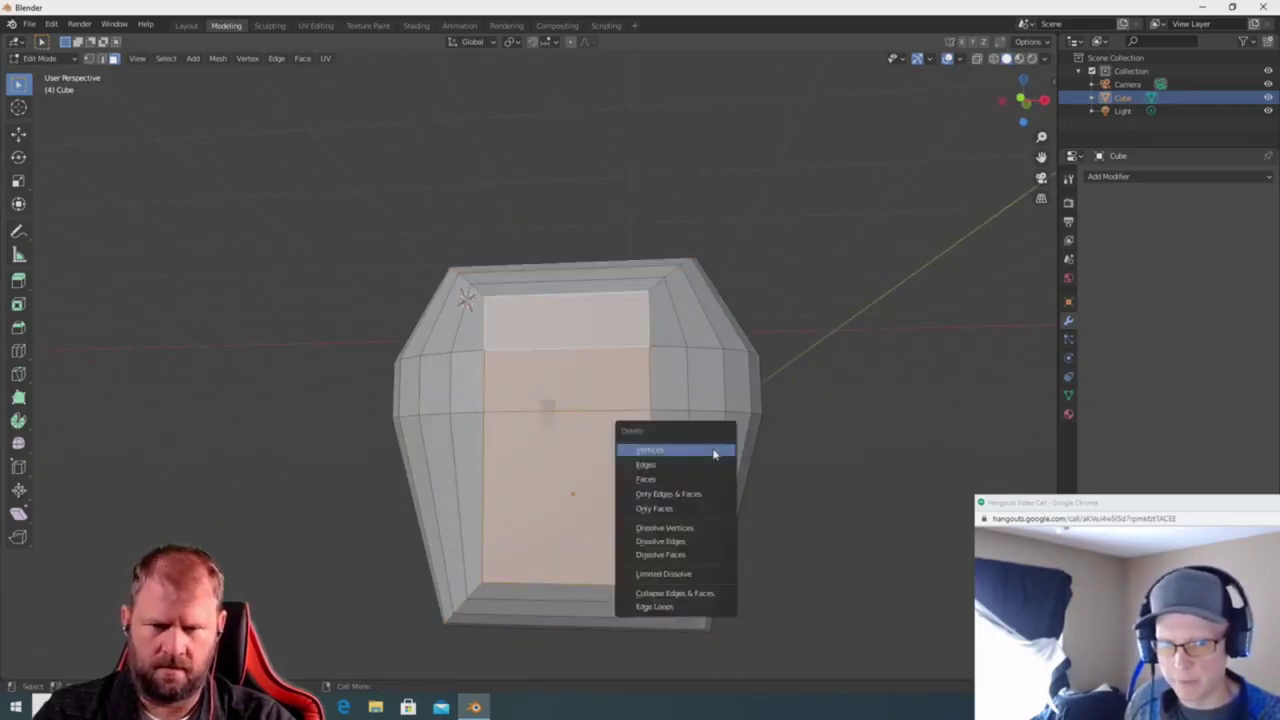
click(646, 482)
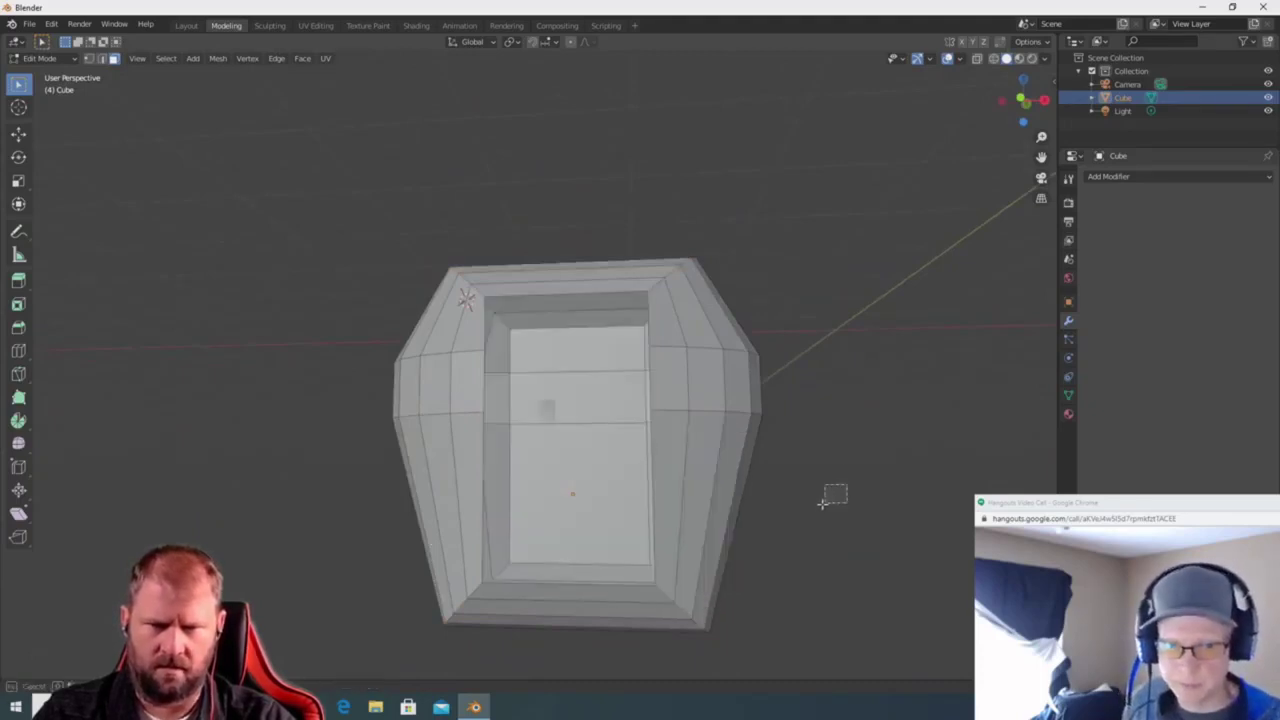
middle_drag(817, 506, 823, 460)
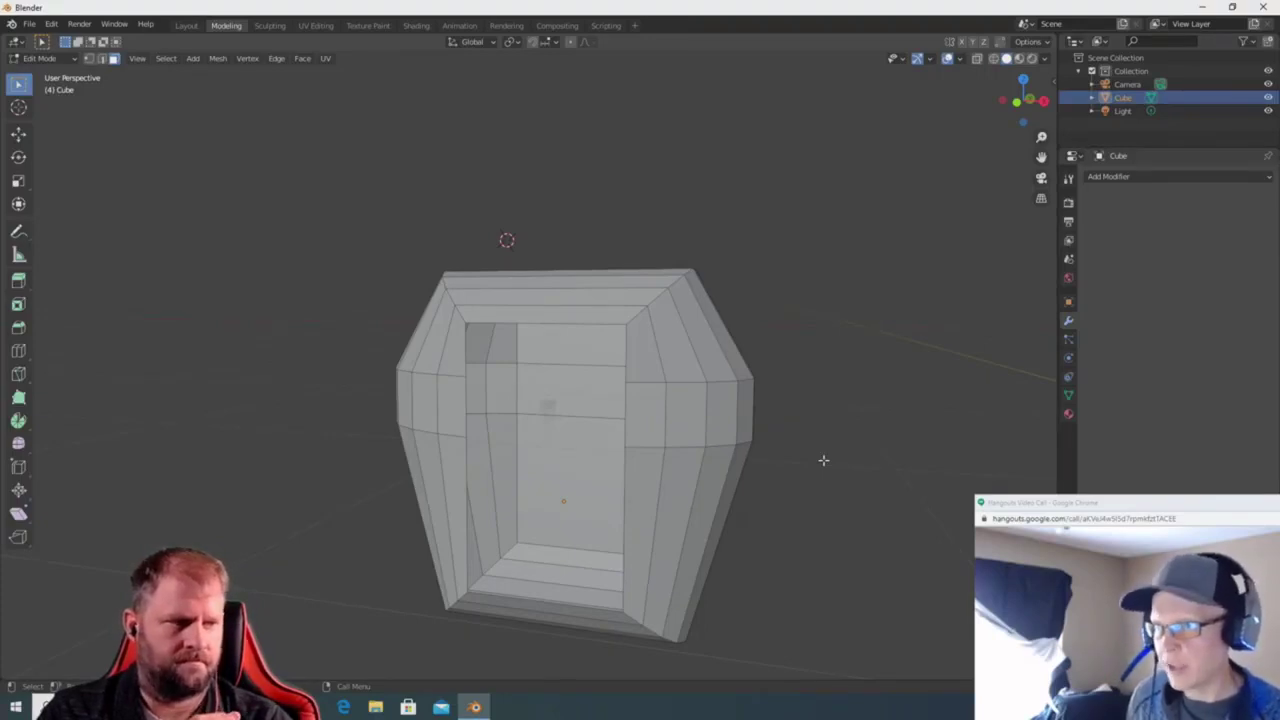
Find the pie menu add-on by searching the preferences for "pie" and enable Interface: 3D Viewport Pie Menus.
click(51, 23)
click(117, 220)
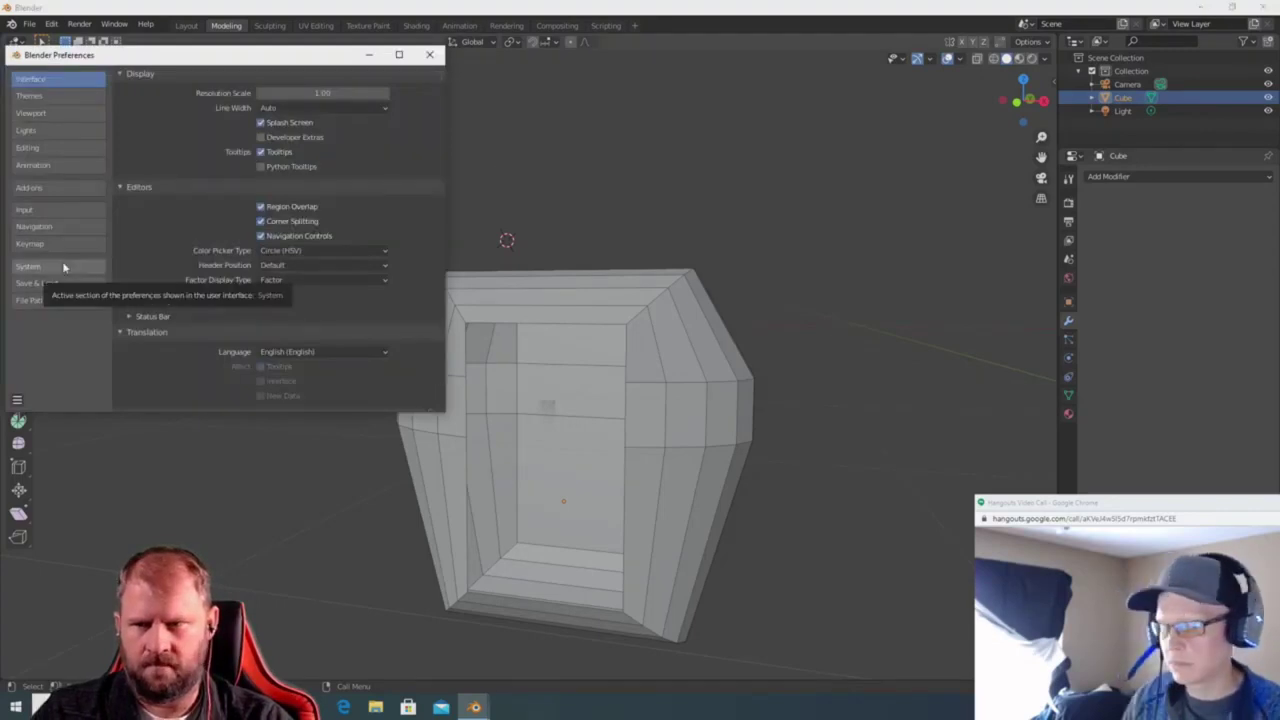
click(37, 188)
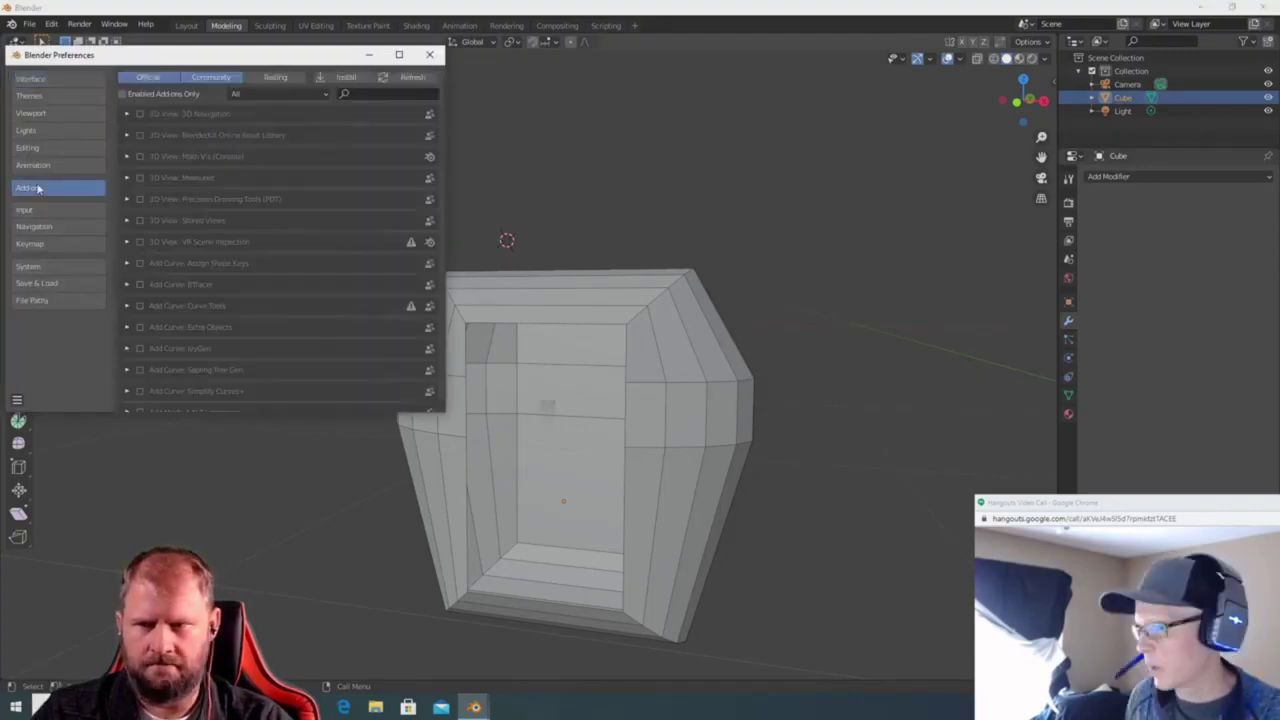
key(ctrl+f)
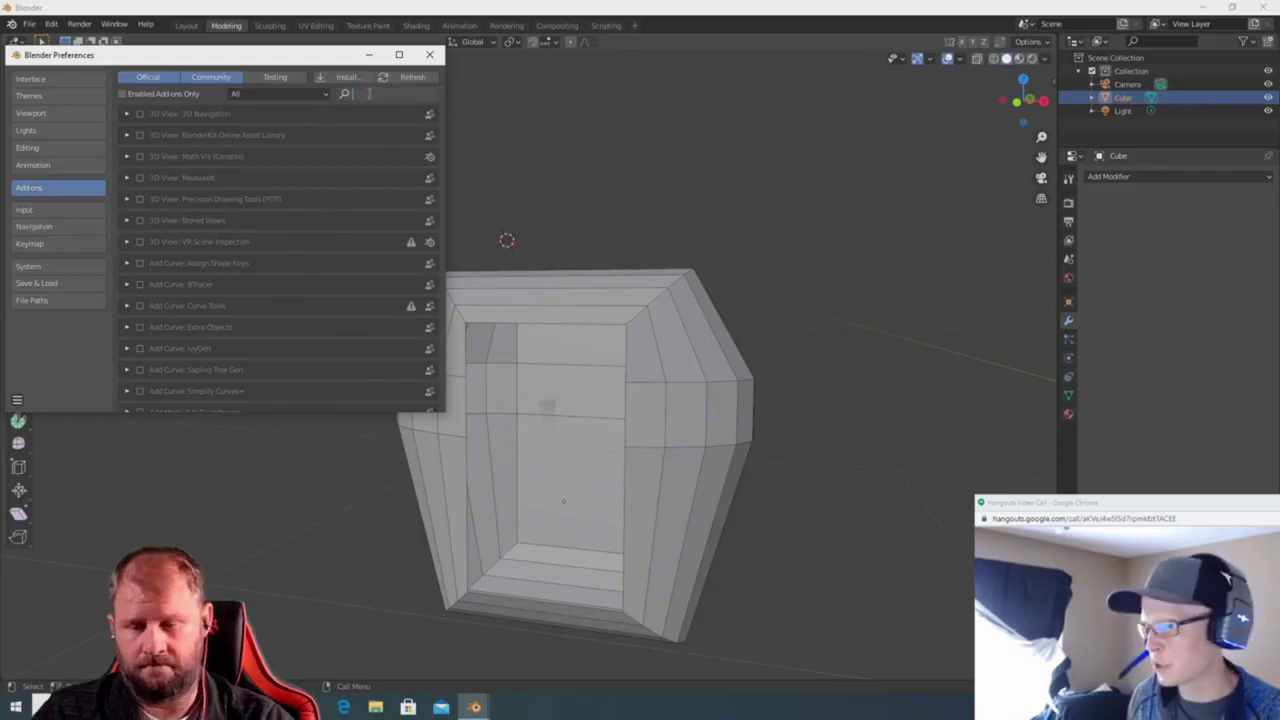
text(pie)
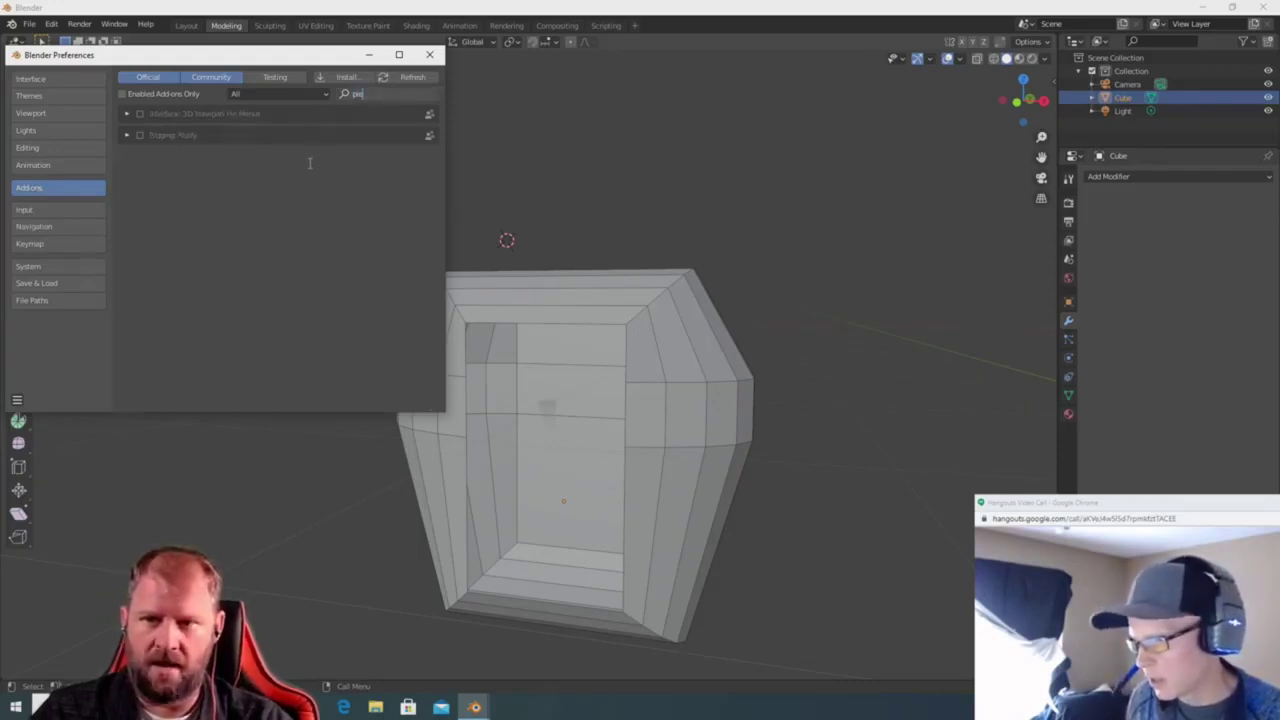
click(140, 116)
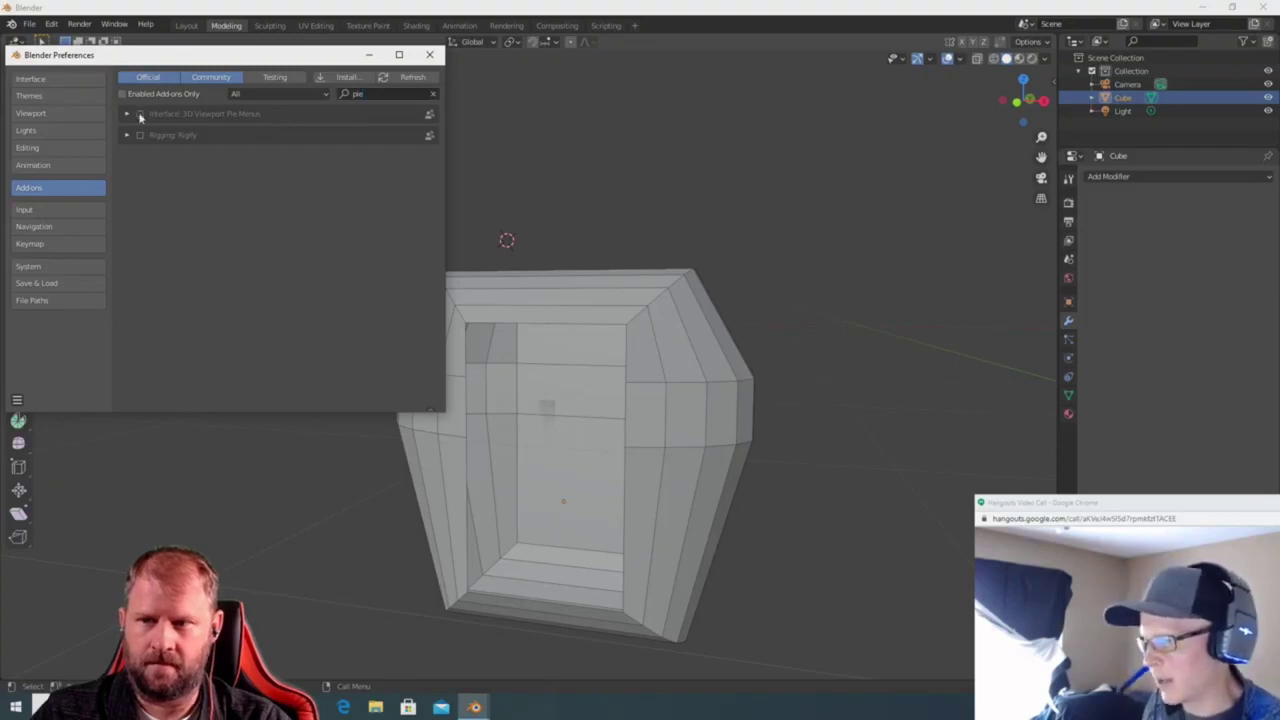
click(140, 115)
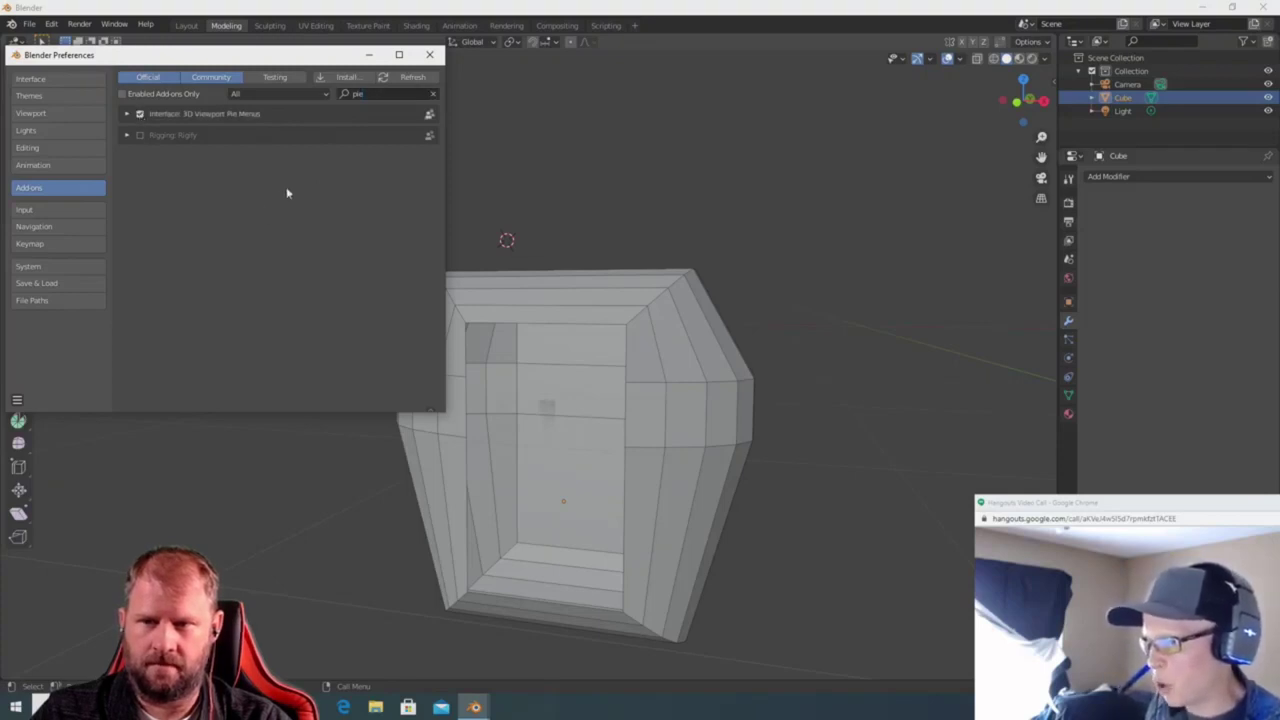
Review the individual pie menus in the 3D Viewport Pie Menus preferences and expand the Edit Delete Pie details.
click(230, 115)
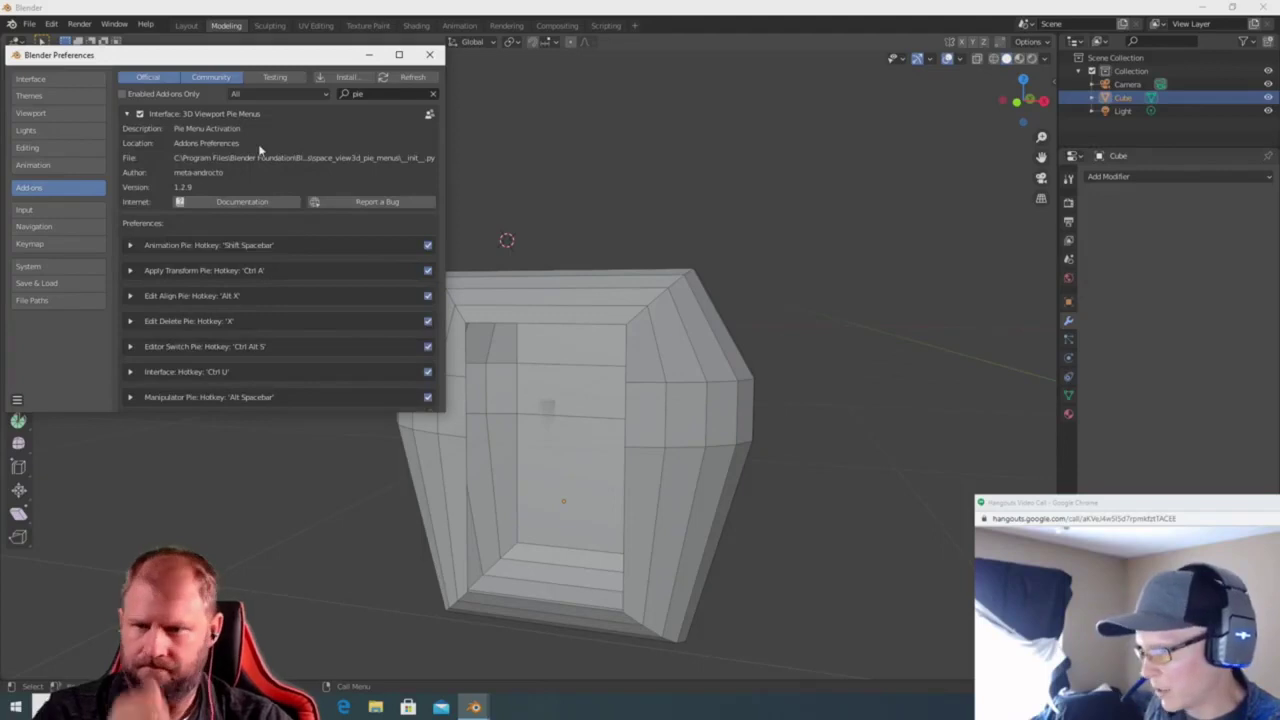
scroll(259, 152, down, 5)
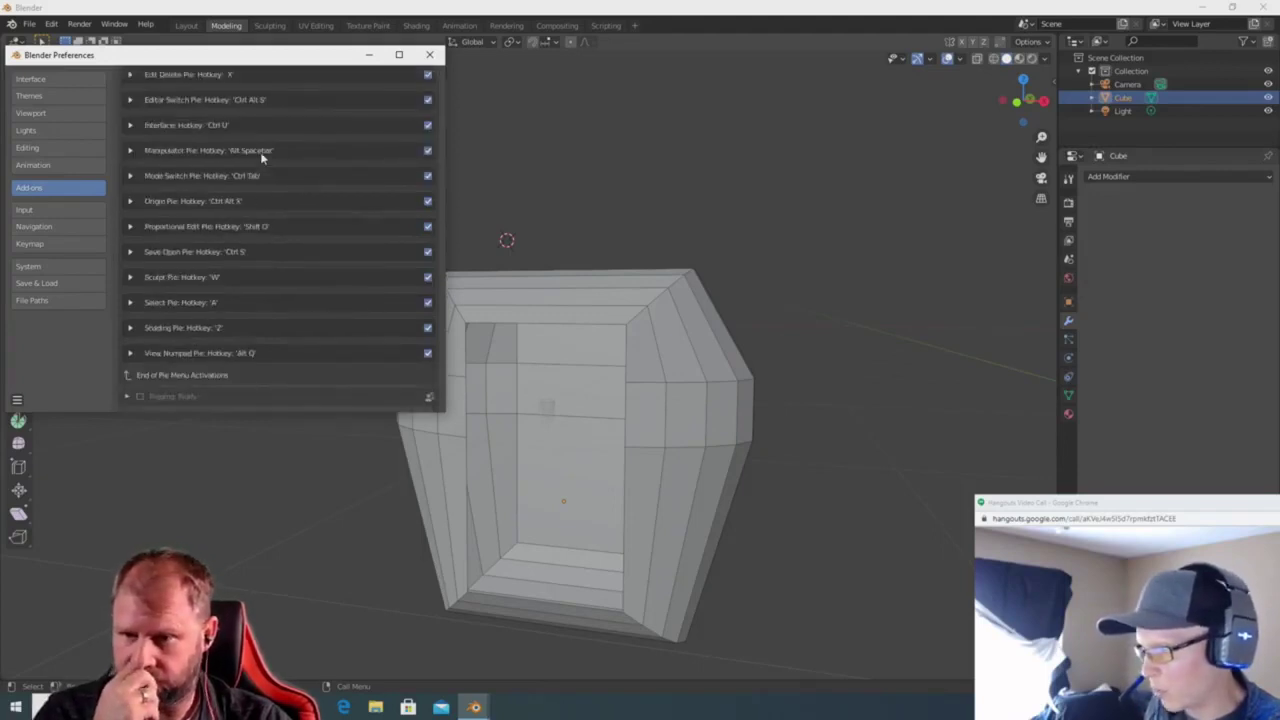
scroll(261, 156, up, 1)
scroll(261, 156, up, 4)
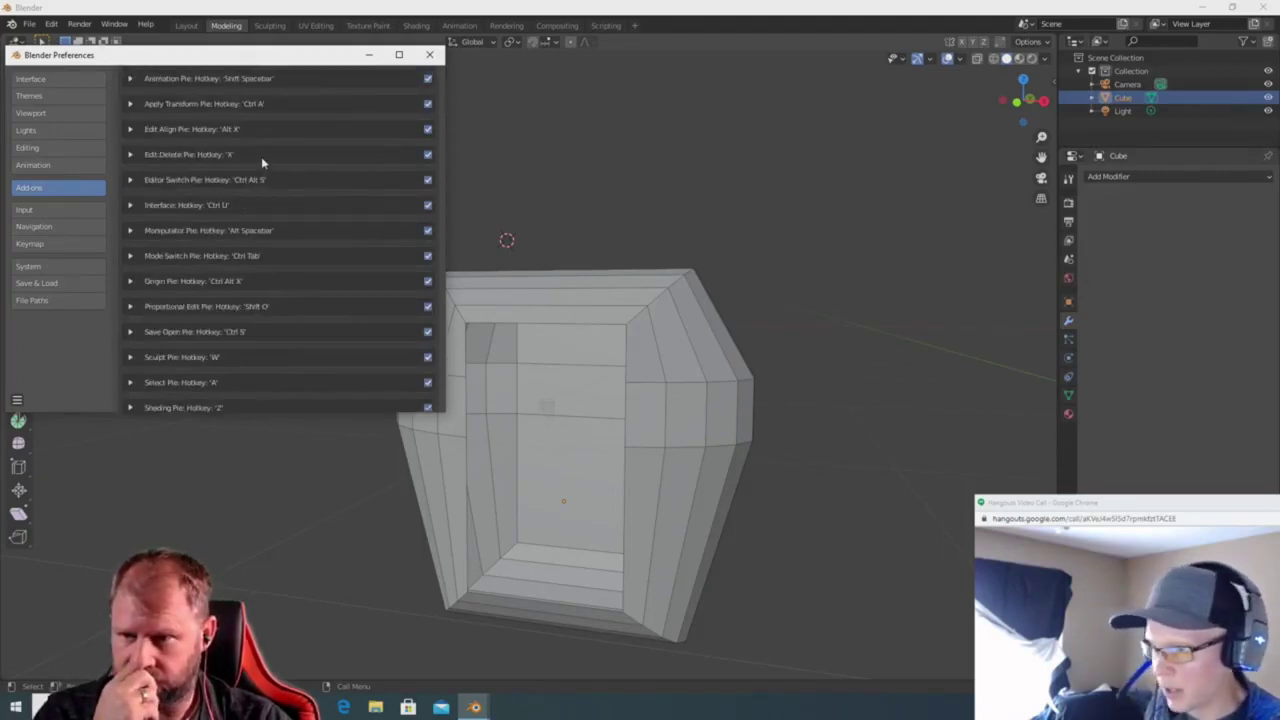
click(240, 205)
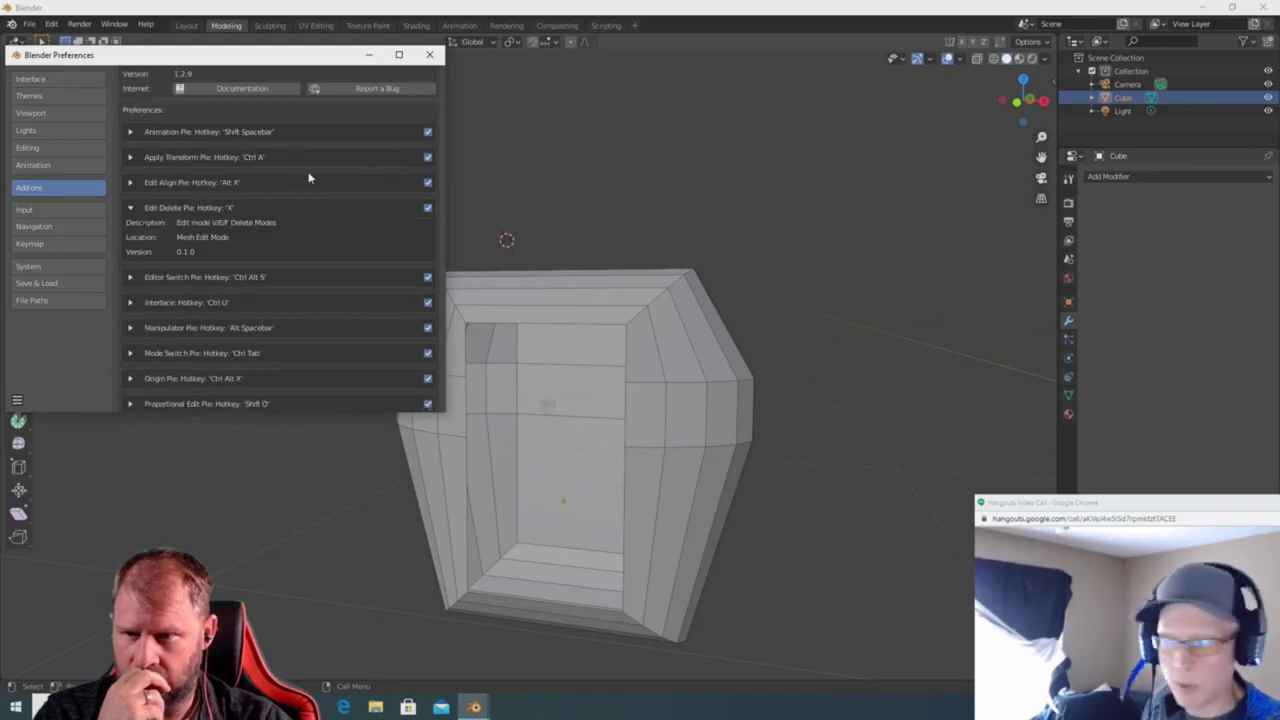
Disable the Animation, Apply Transform, Edit Align, Editor Switch, Interface and Manipulator pies, keeping Edit Delete Pie enabled, and close the preferences.
click(427, 183)
click(427, 157)
click(427, 131)
click(427, 277)
scroll(379, 264, down, 3)
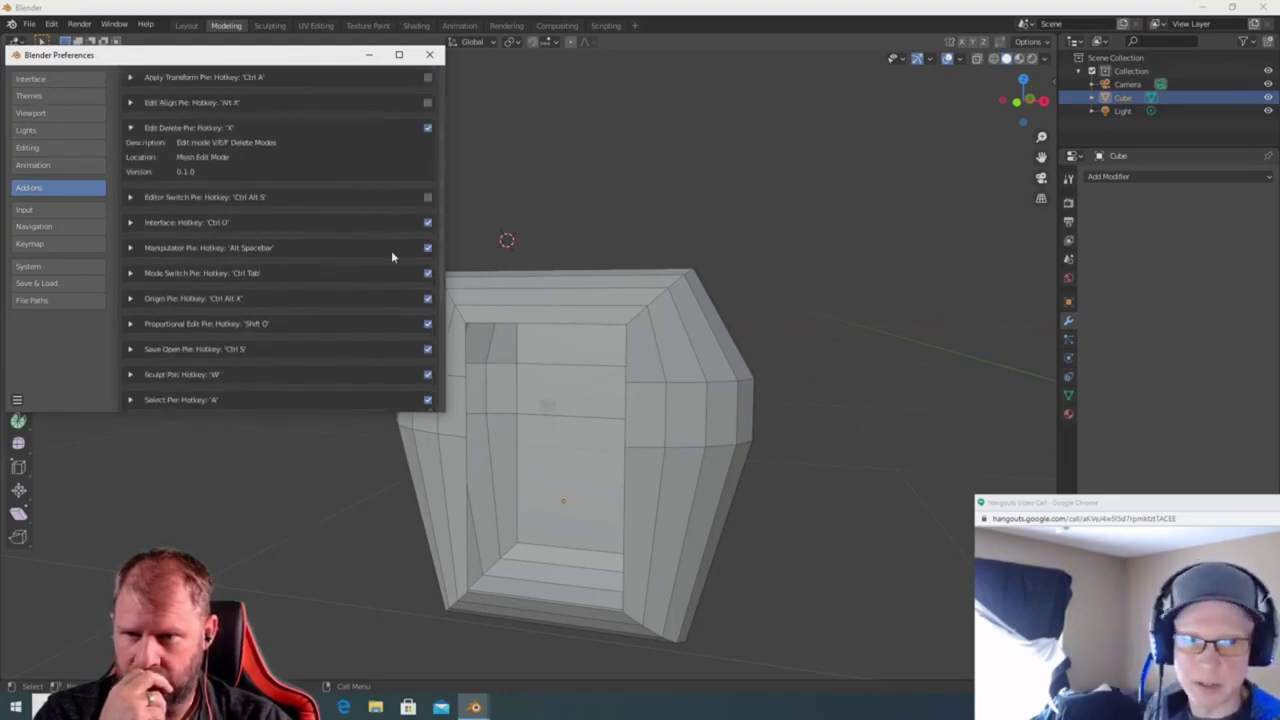
click(427, 222)
click(428, 249)
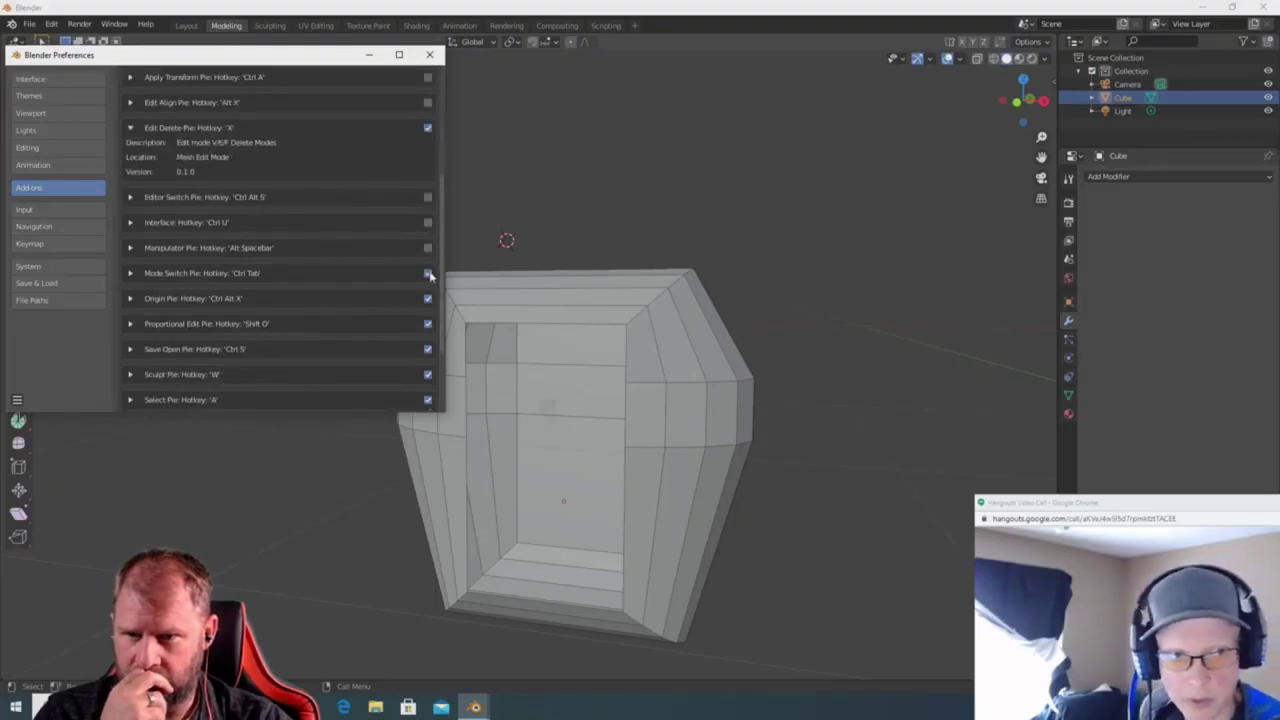
scroll(400, 250, up, 5)
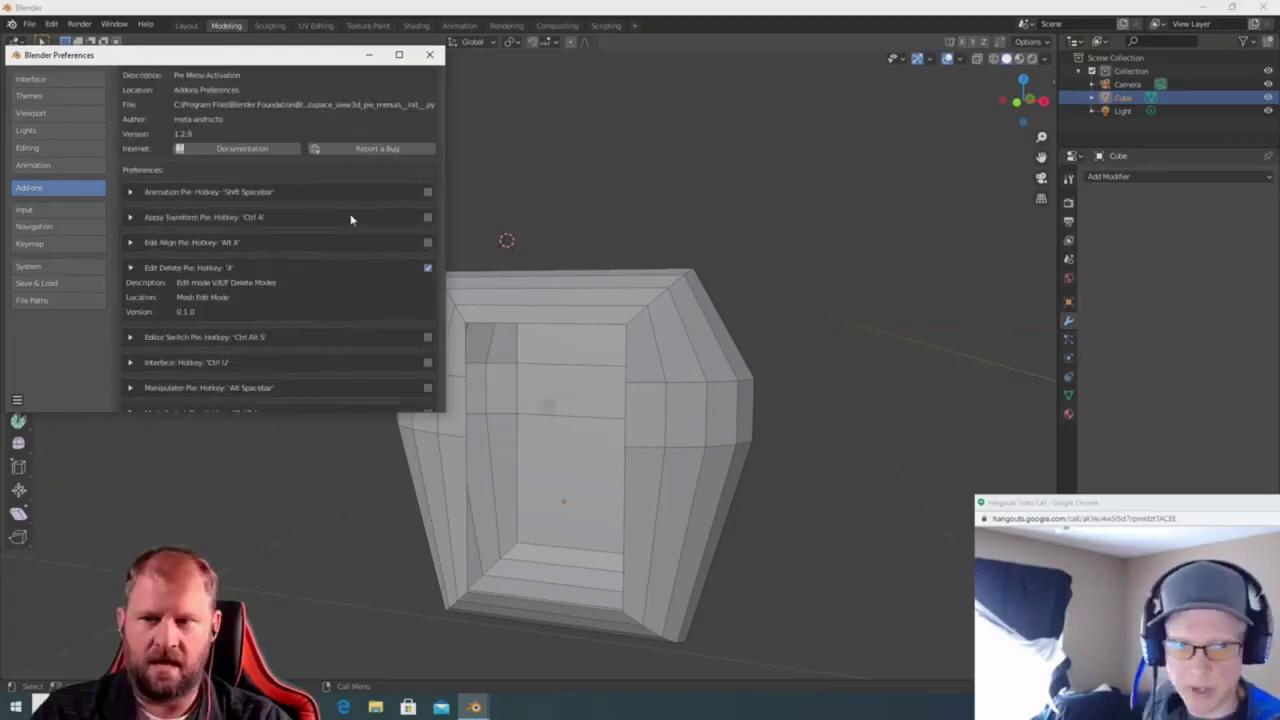
click(429, 54)
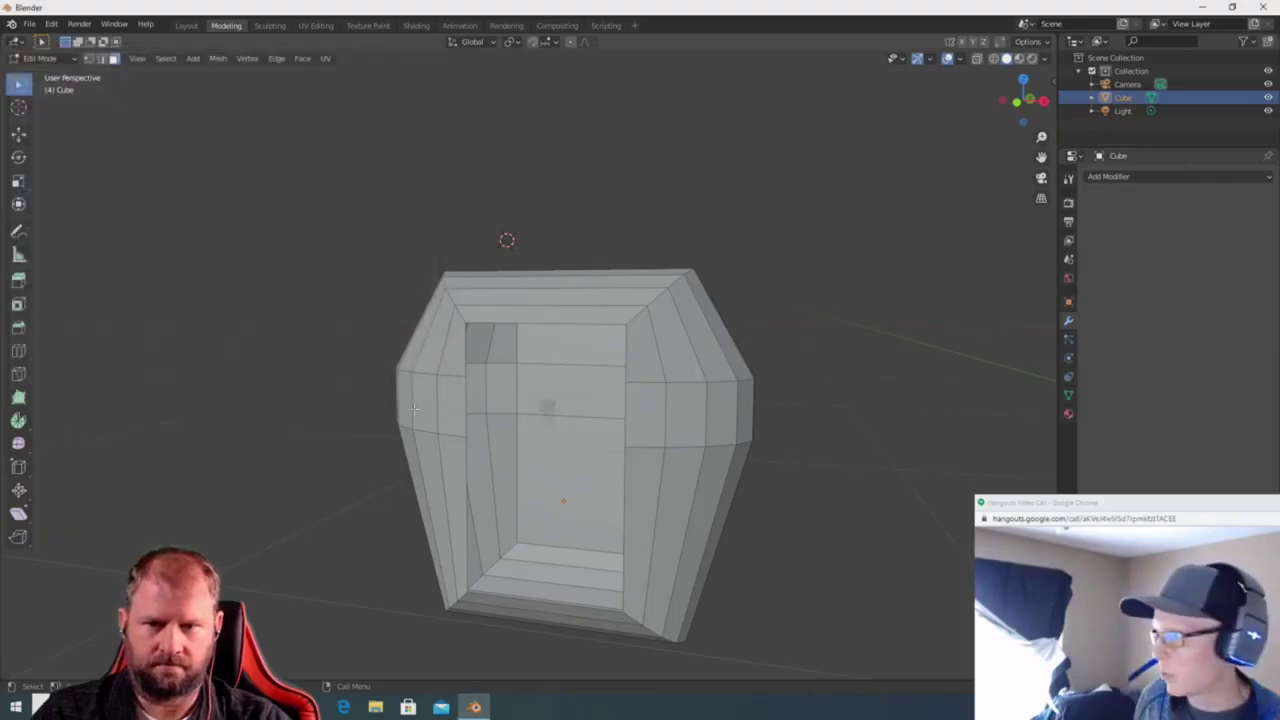
Select the middle face bordering the opening, try Dissolve Edges on it from the delete pie, and undo the dissolve.
click(646, 429)
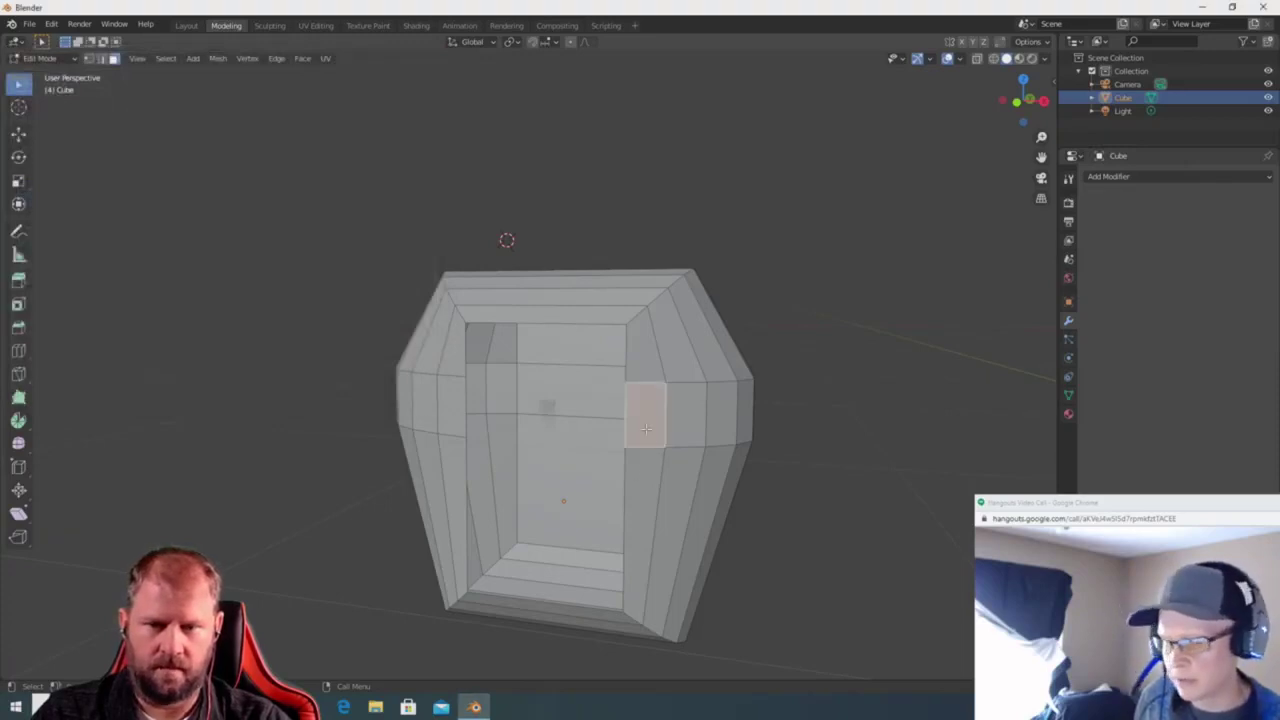
key(x)
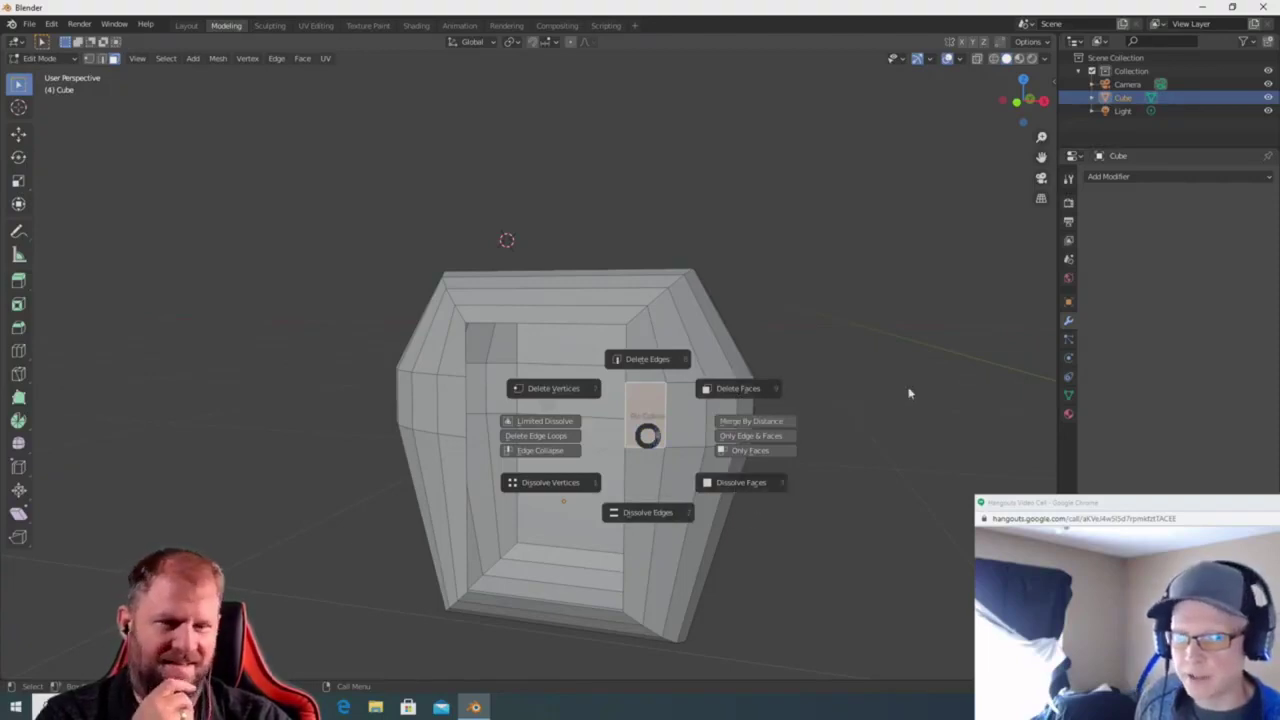
key(Escape)
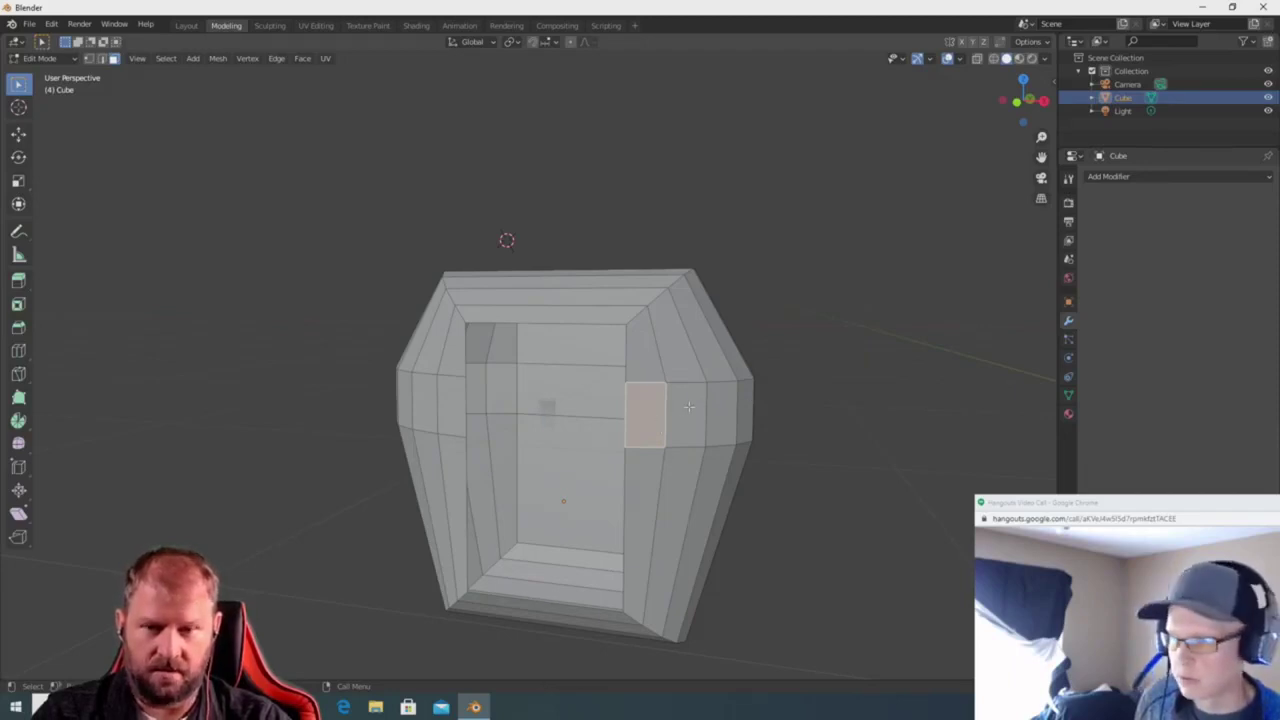
key(x)
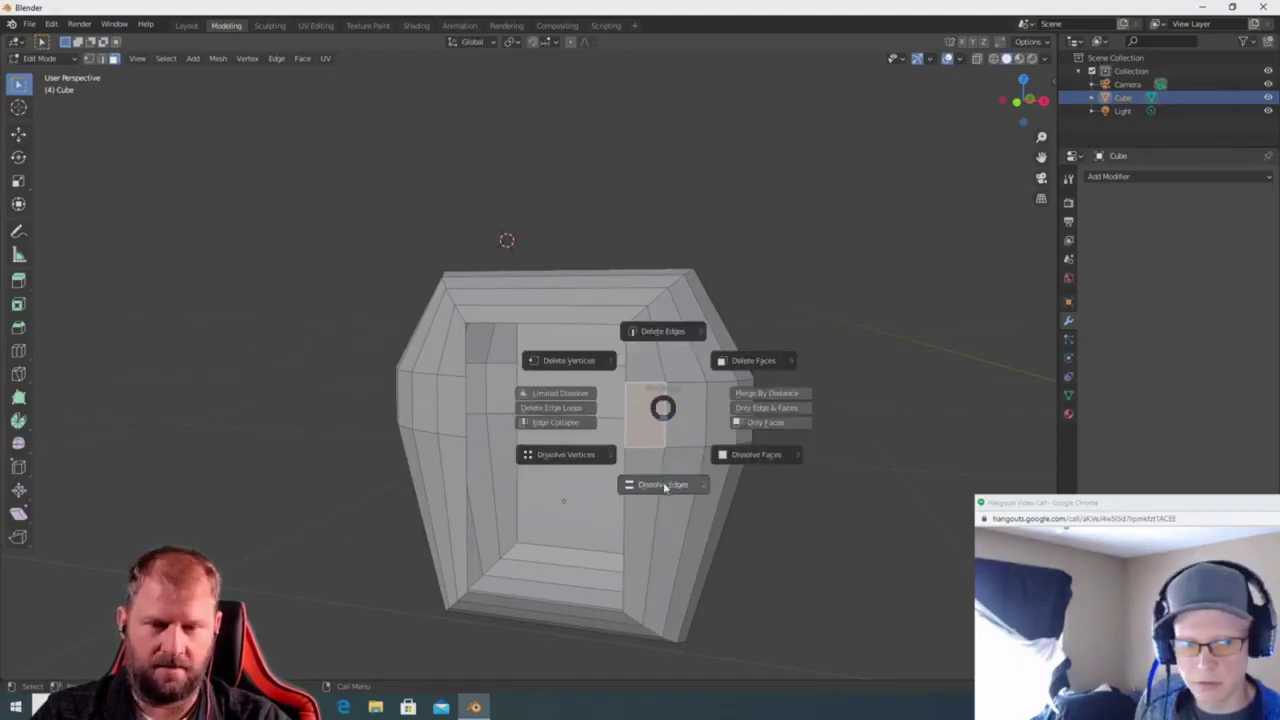
click(664, 487)
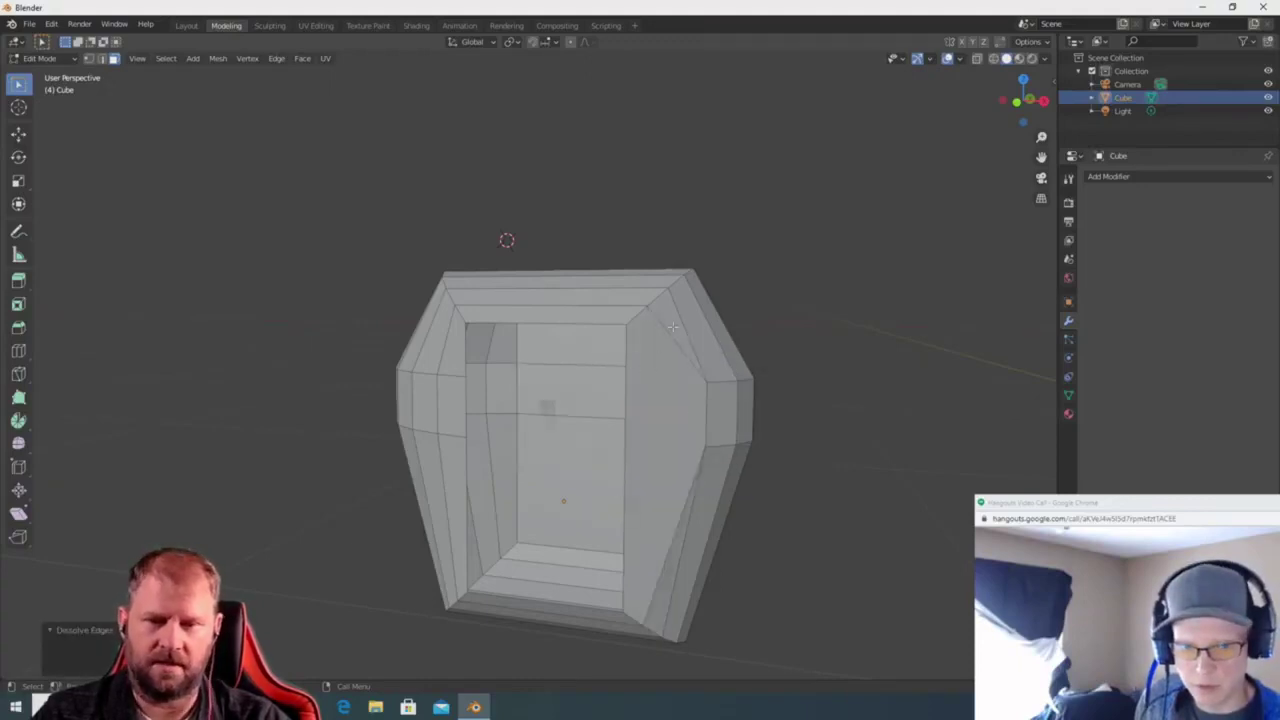
key(ctrl+z)
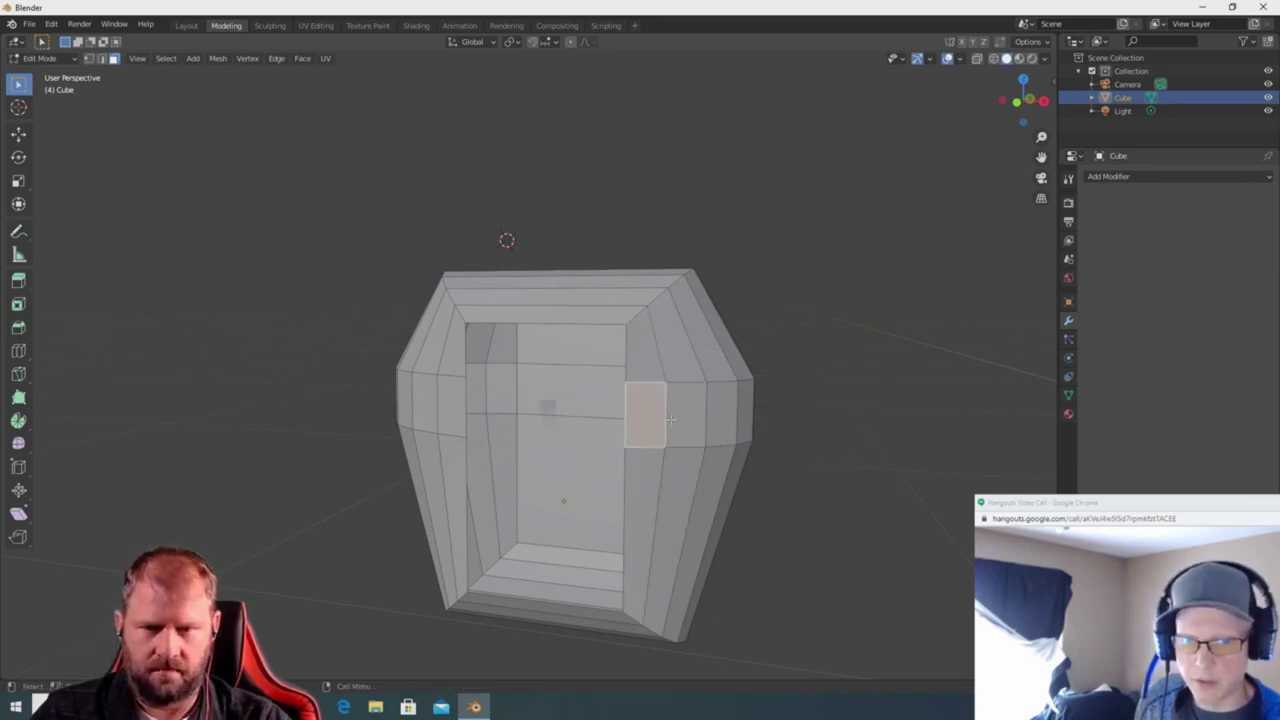
Try deleting the edges of the selected face beside the opening, and undo the deletion.
right_click(670, 418)
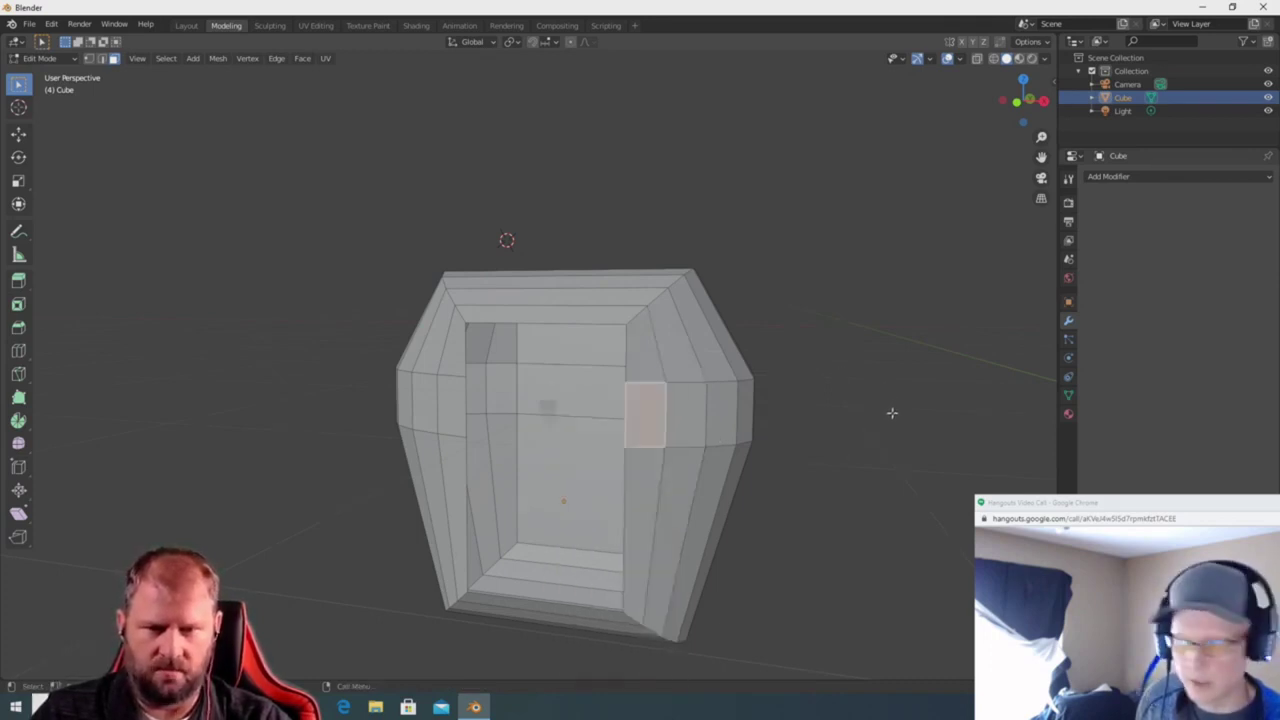
right_click(892, 412)
click(871, 455)
click(626, 363)
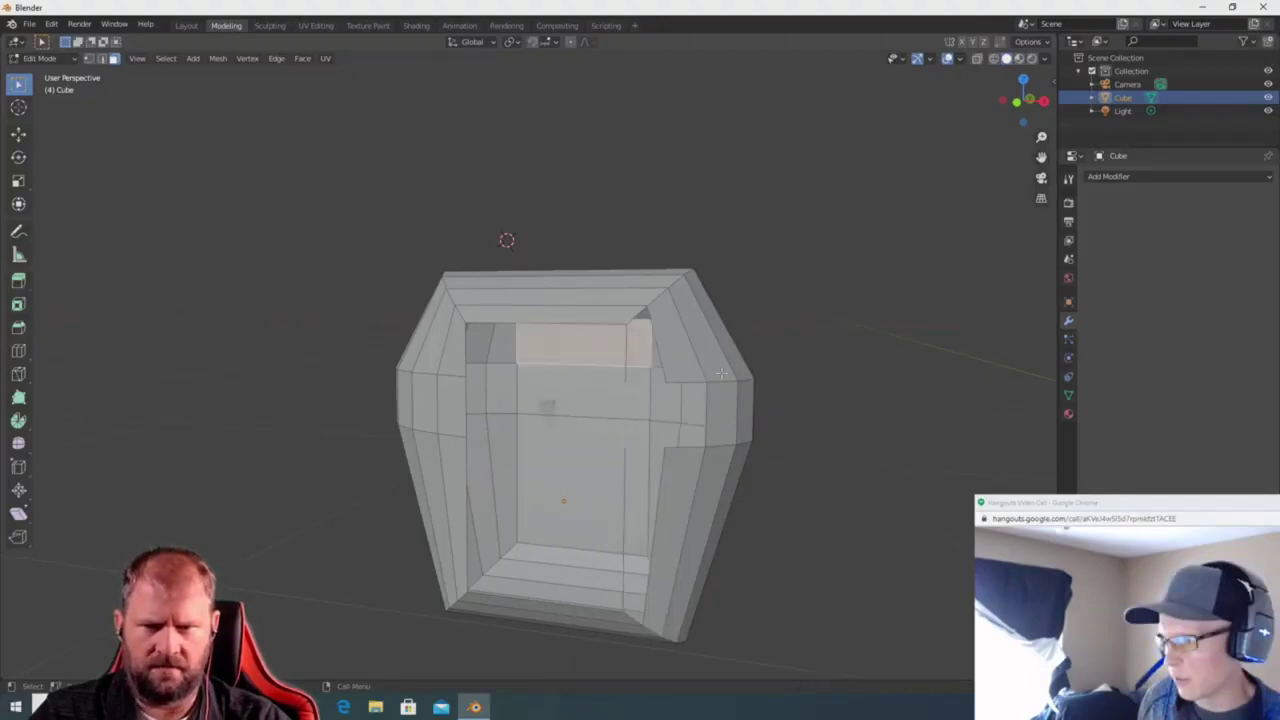
middle_drag(820, 360, 881, 367)
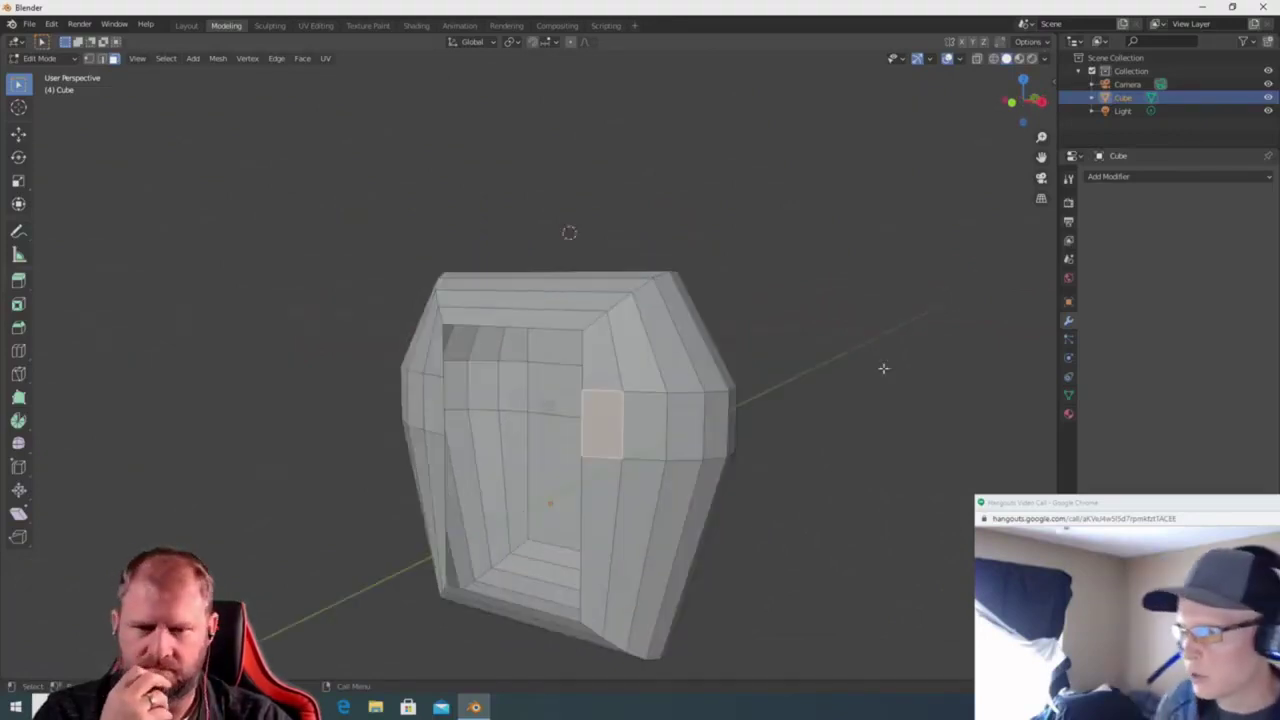
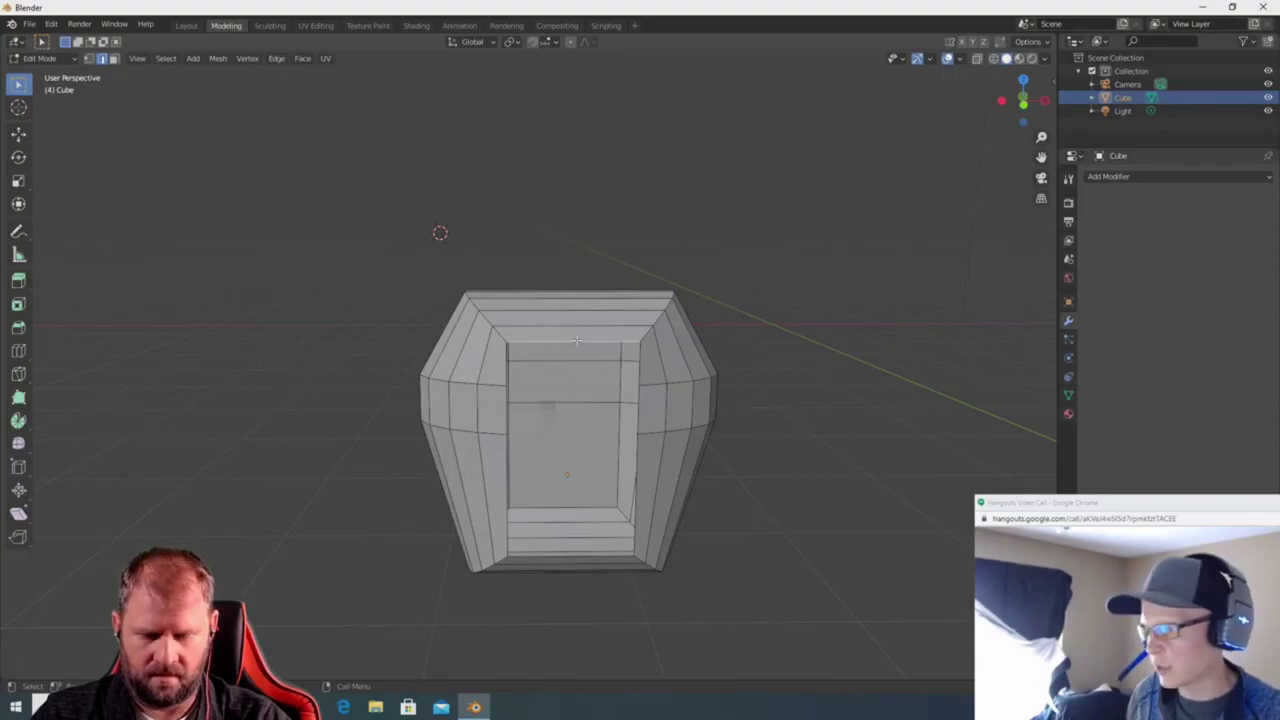
Select the edge loop around the front opening and close it with a single face.
alt+click(550, 556)
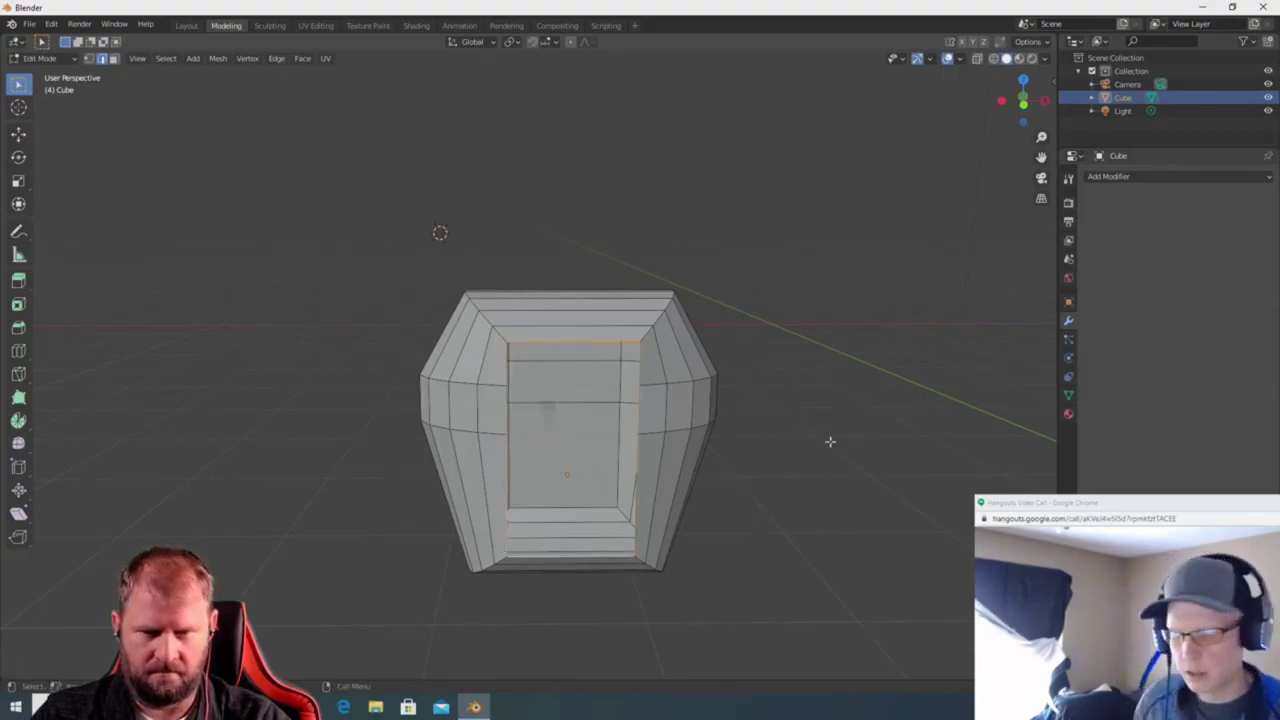
middle_drag(830, 442, 902, 460)
key(space)
key(f)
middle_drag(368, 490, 263, 311)
key(Escape)
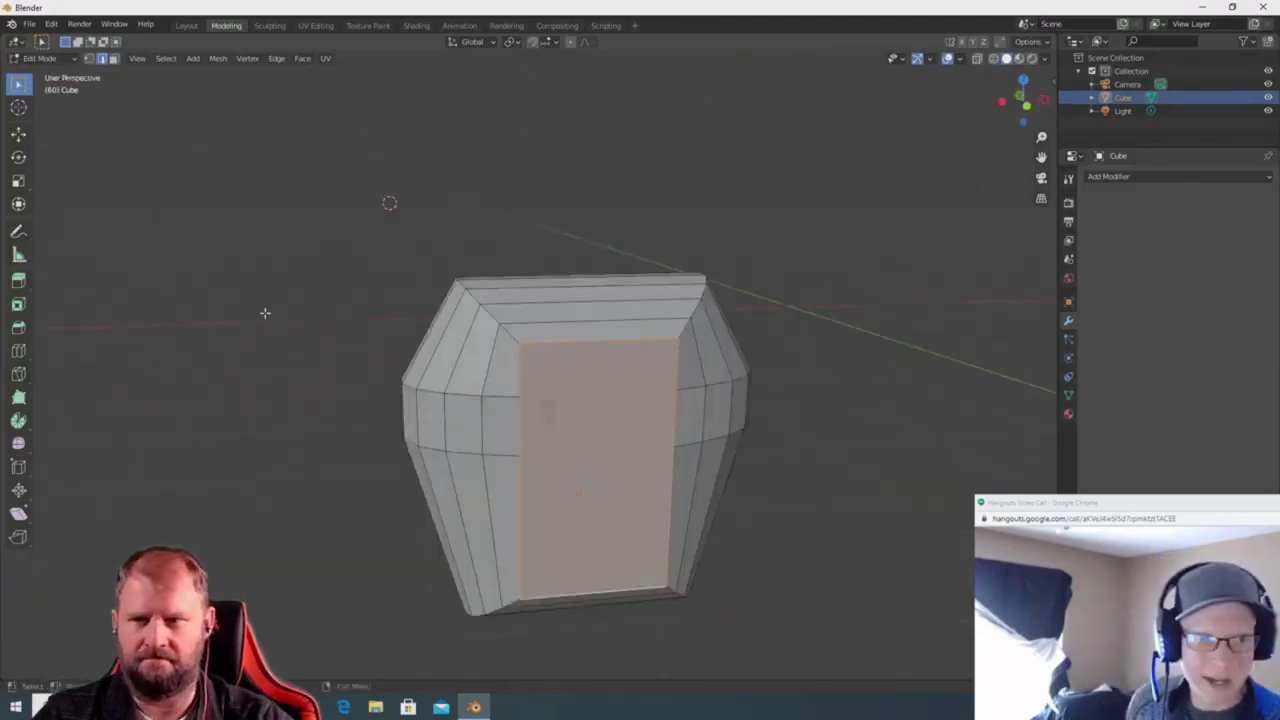
scroll(310, 330, up, 2)
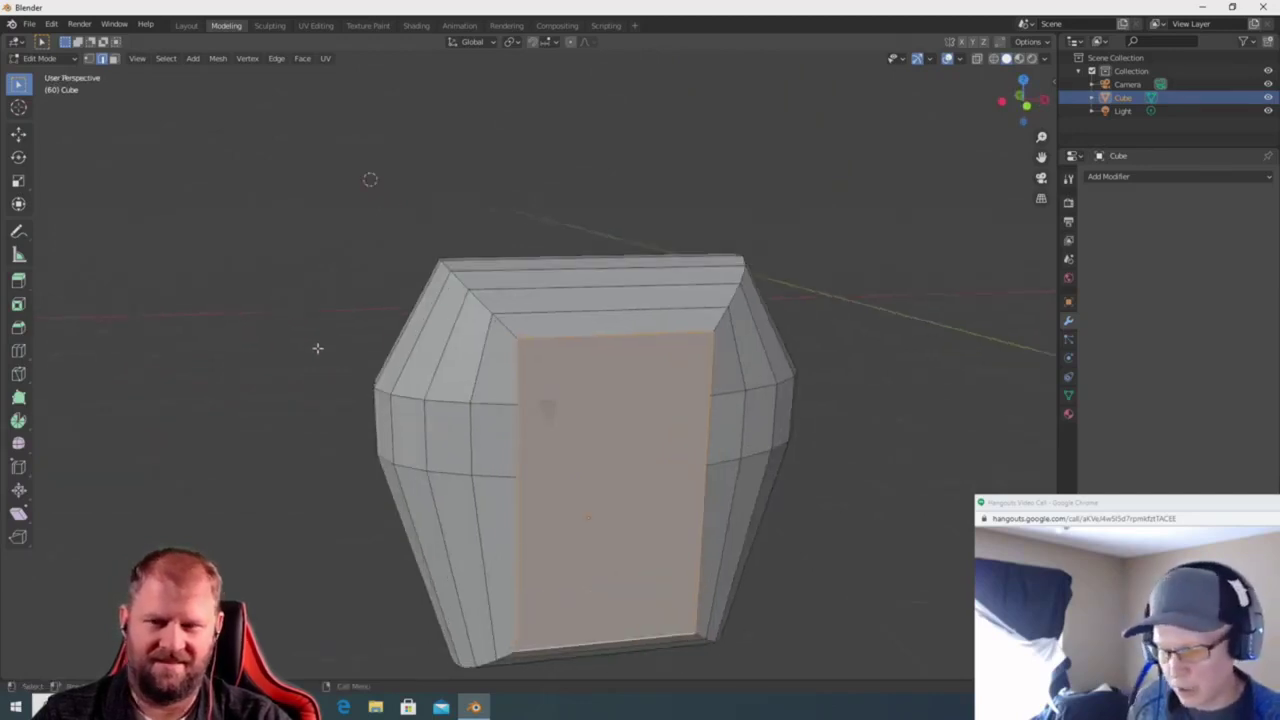
mouse_move(284, 329)
middle_down()
mouse_move(229, 300)
mouse_move(214, 317)
mouse_move(265, 326)
mouse_move(300, 354)
mouse_move(295, 342)
middle_up()
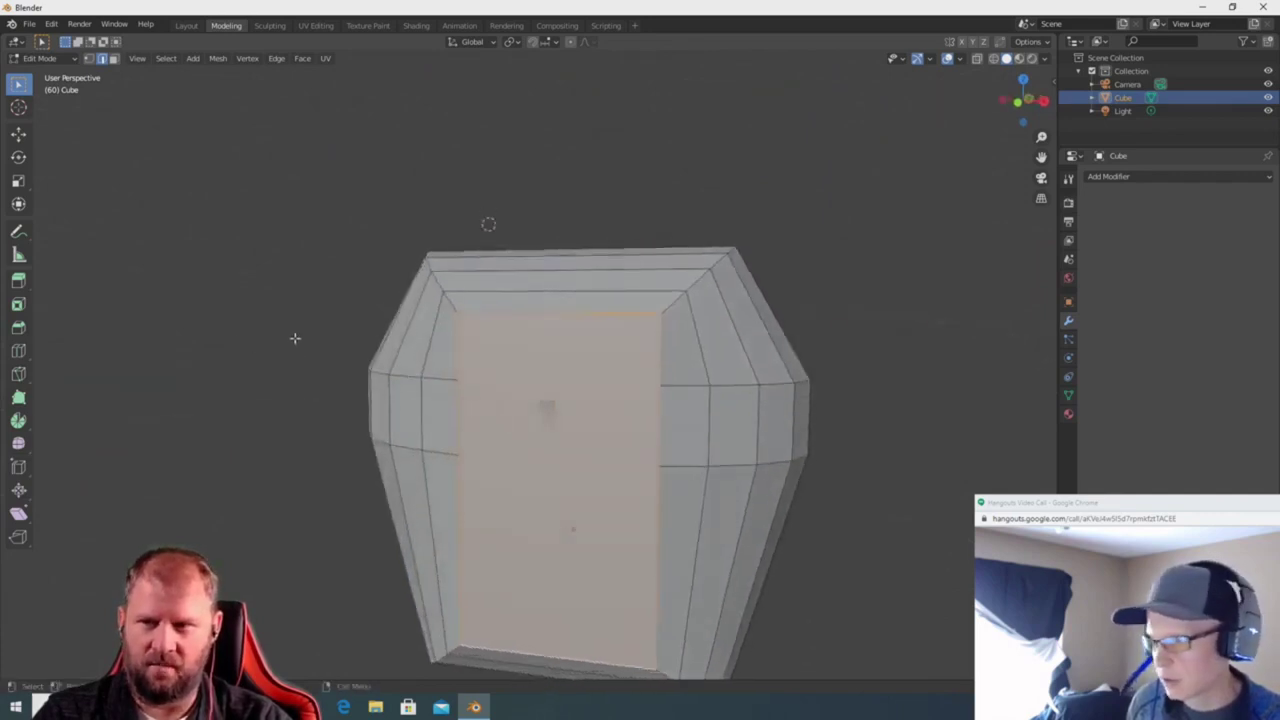
Search the operators for "fil" and run the Face Fill command on the selected front boundary.
key(F3)
text(fil)
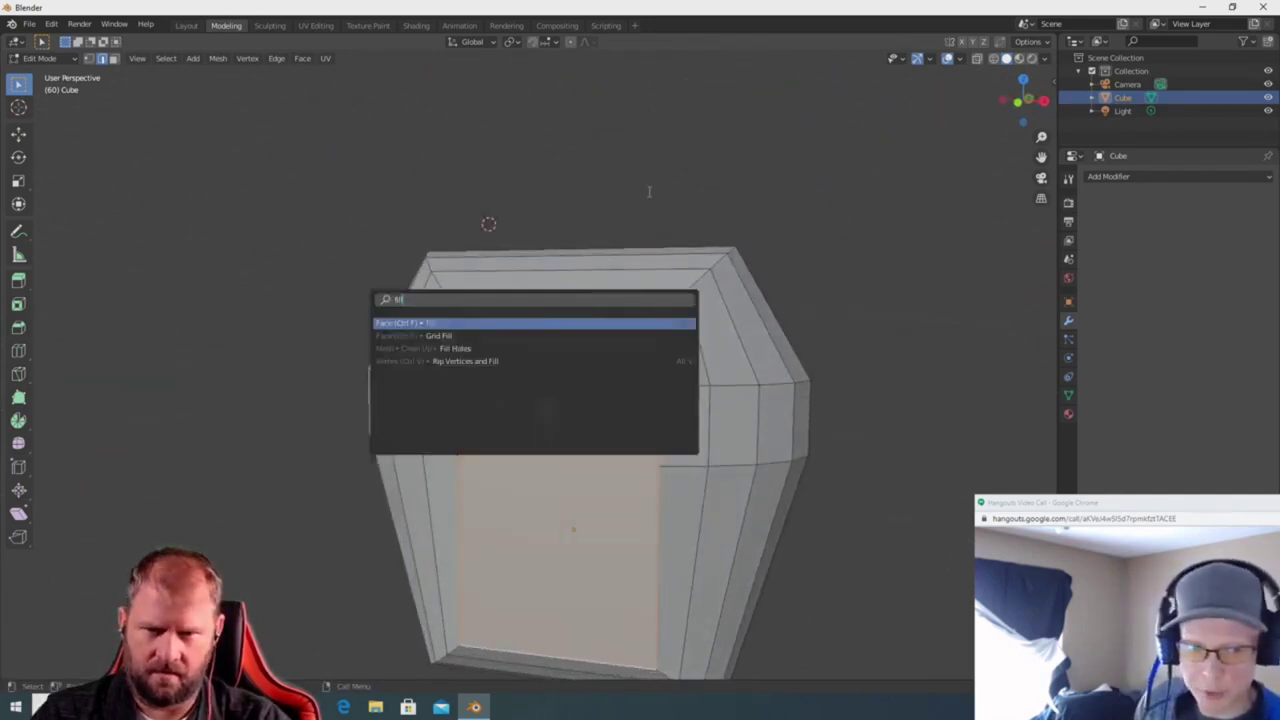
key(Return)
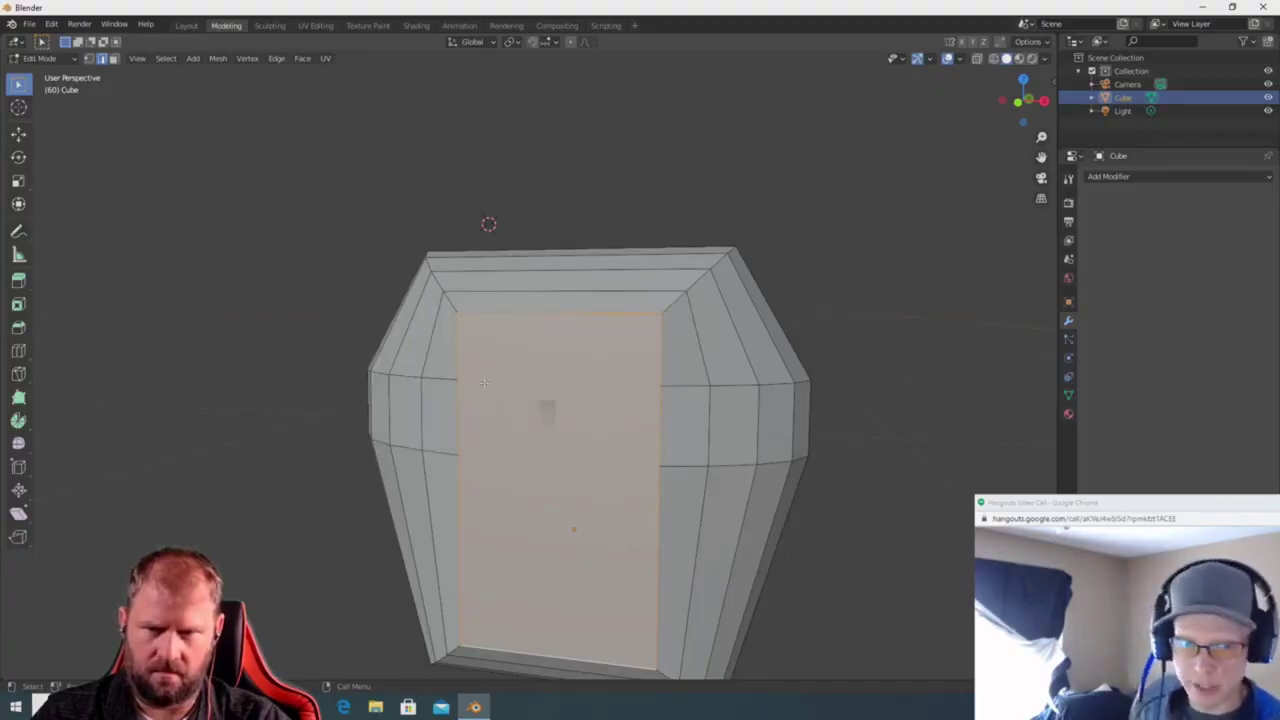
Undo the single-face fill, search the operators for "fill" and run Grid Fill on the selected front boundary.
middle_drag(343, 323, 498, 440)
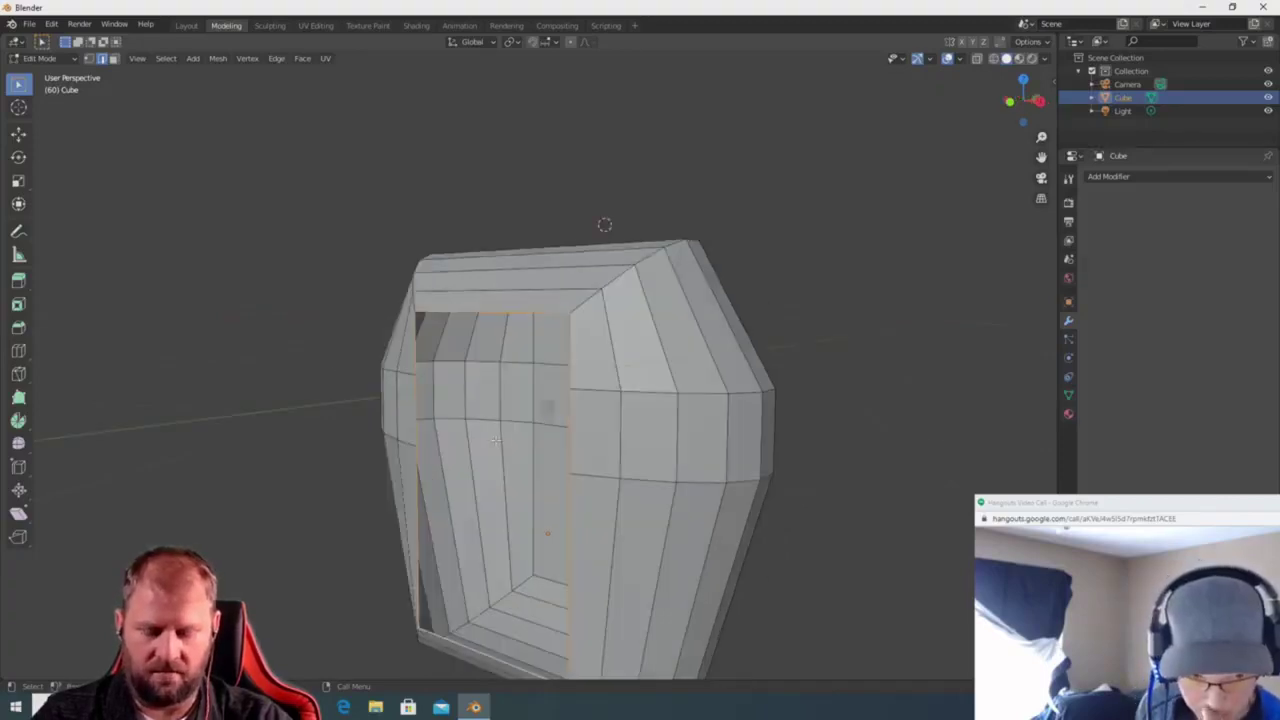
key(F3)
text(f)
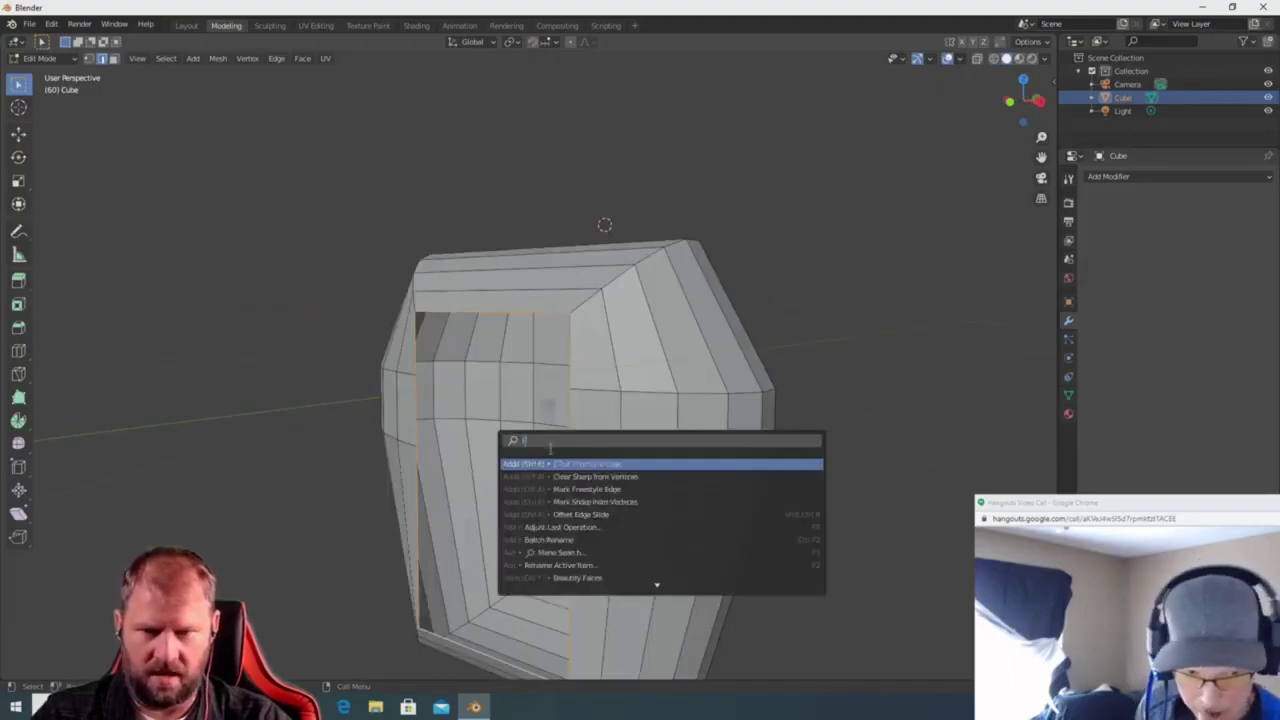
text(ill)
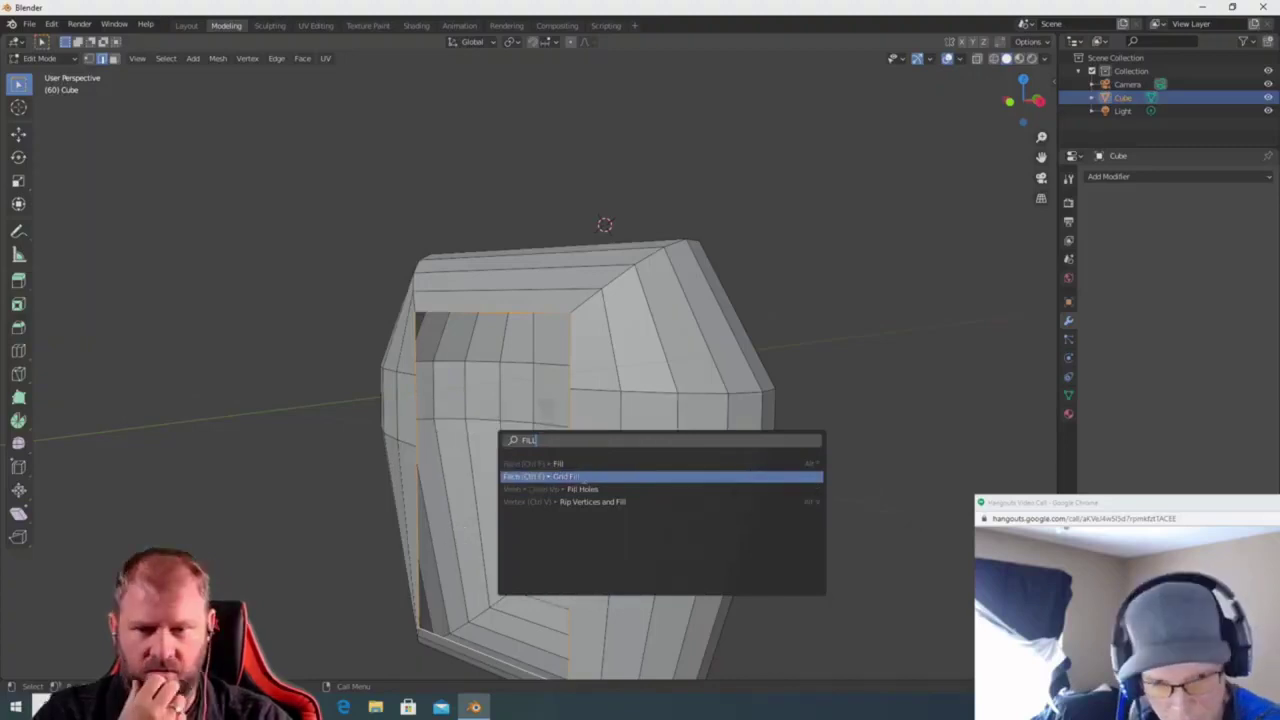
click(582, 478)
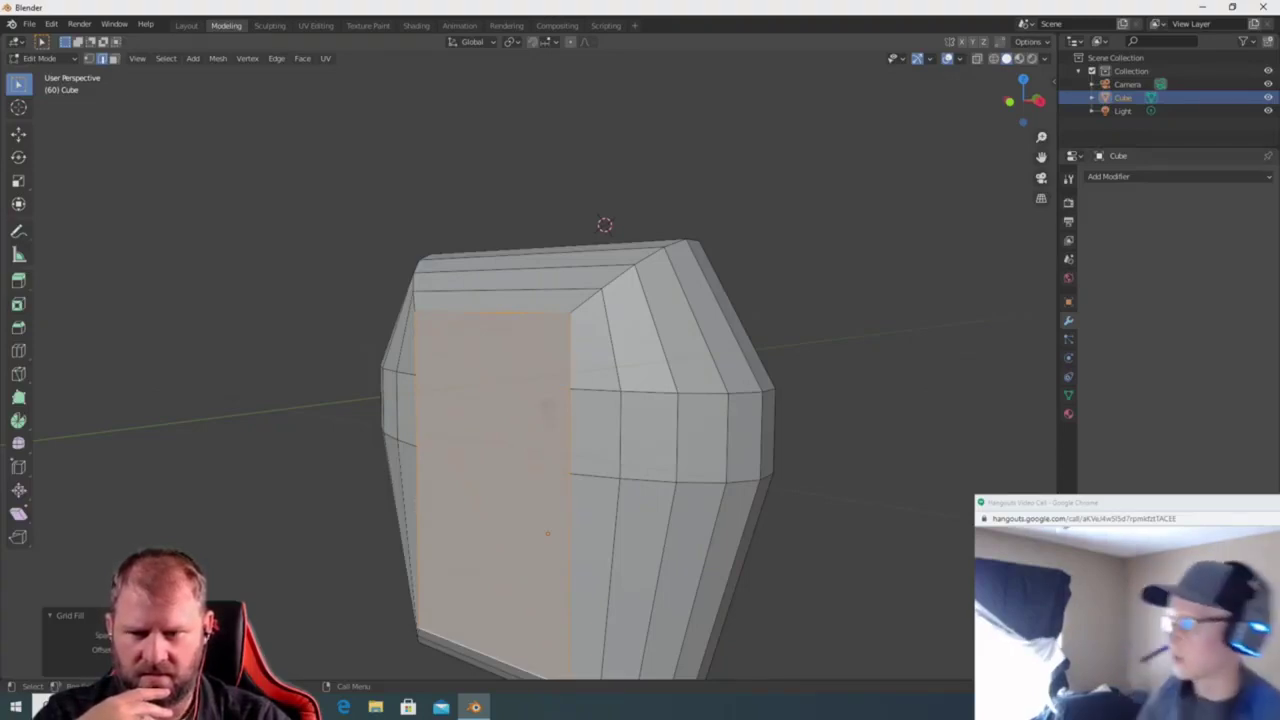
middle_drag(880, 418, 930, 418)
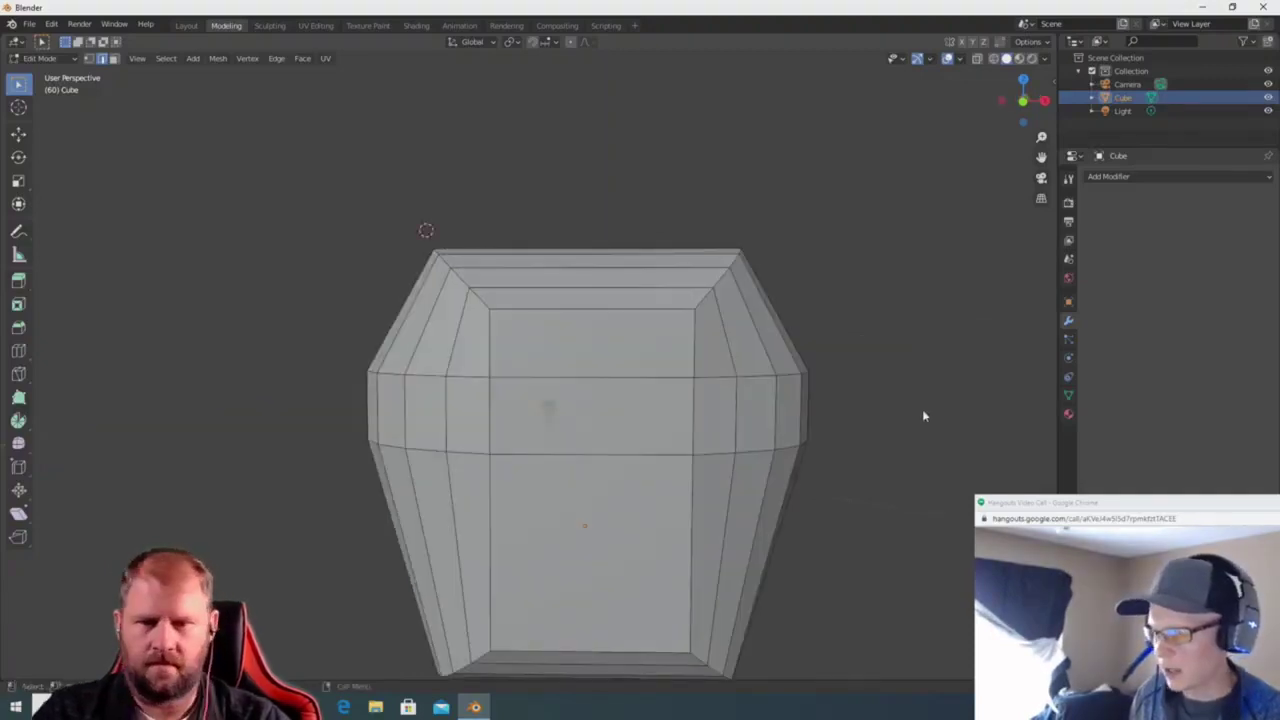
scroll(922, 416, down, 4)
middle_drag(922, 416, 793, 429)
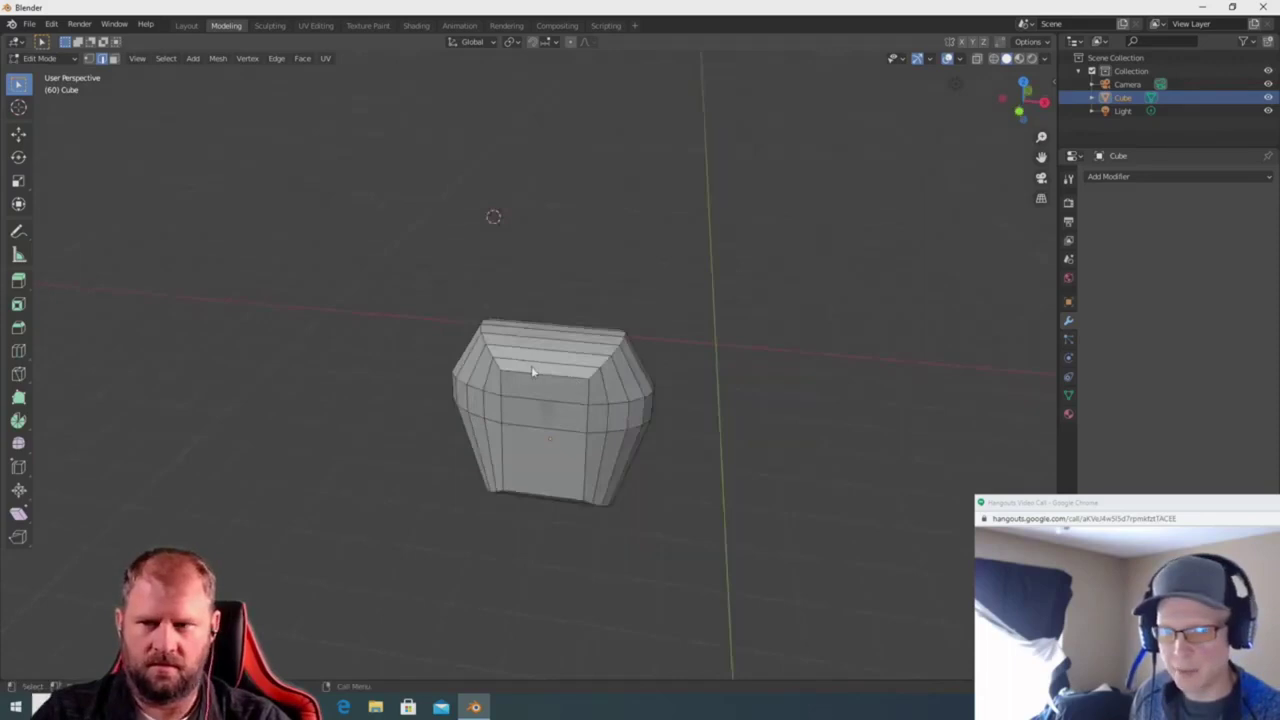
Return to Object Mode and delete the edited cube from the scene.
key(Tab)
middle_drag(528, 369, 434, 331)
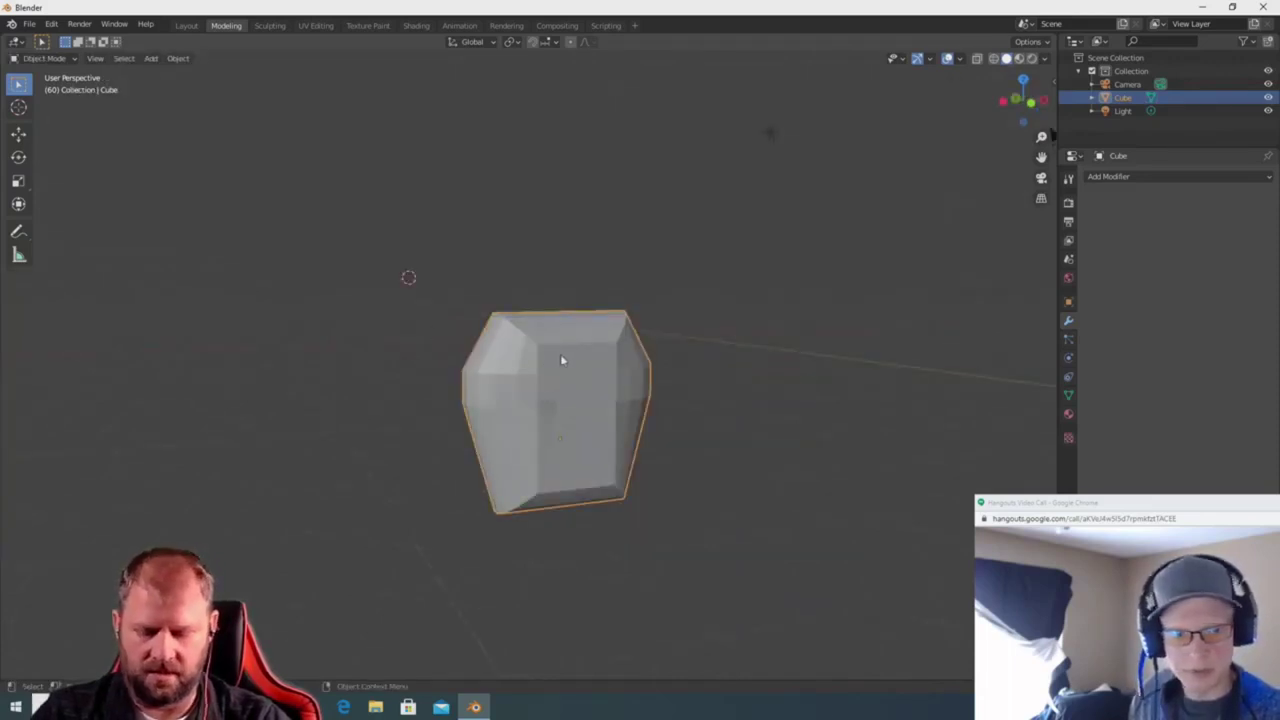
key(x)
middle_drag(686, 394, 577, 450)
click(576, 410)
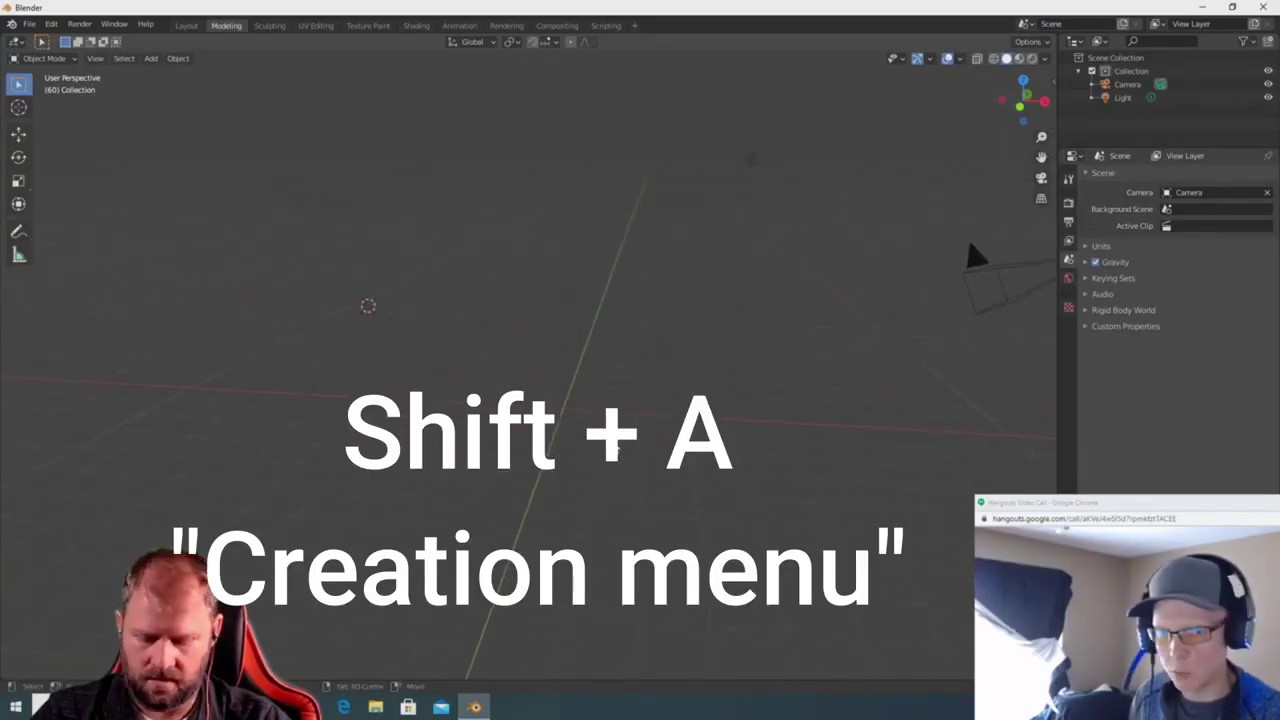
Add a cylinder mesh to the scene at the 3D cursor.
key(shift+a)
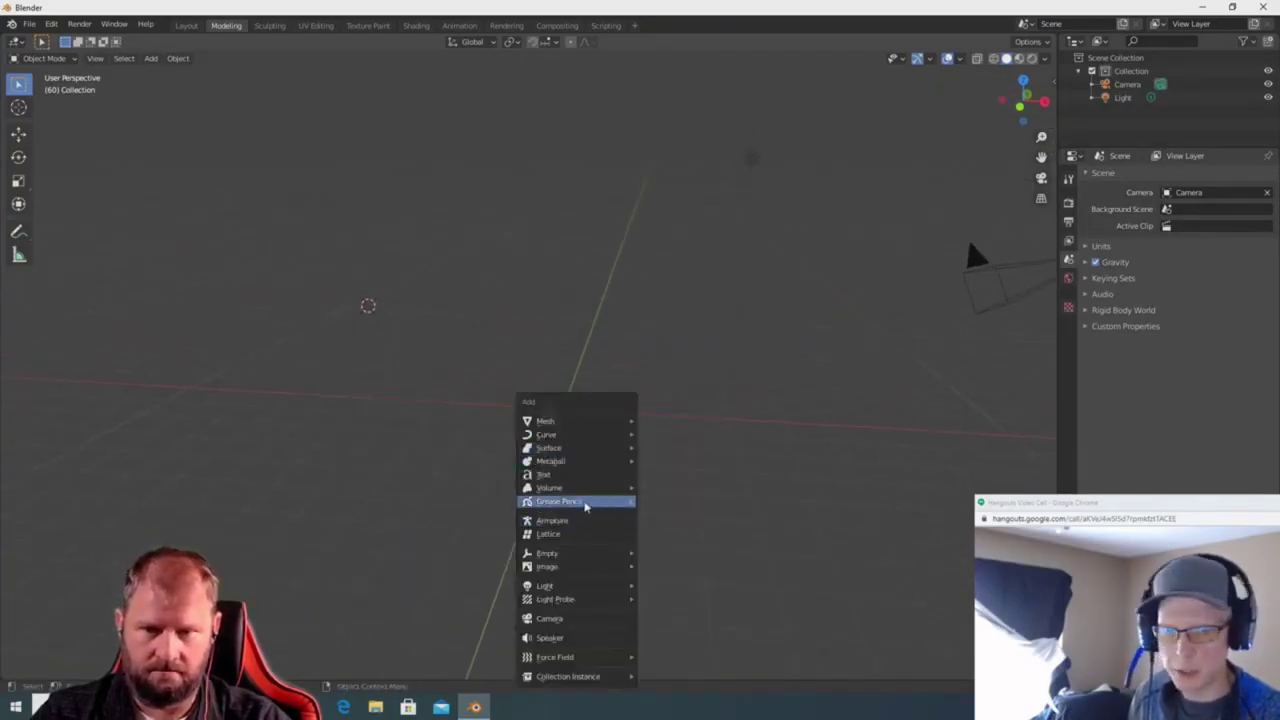
mouse_move(587, 506)
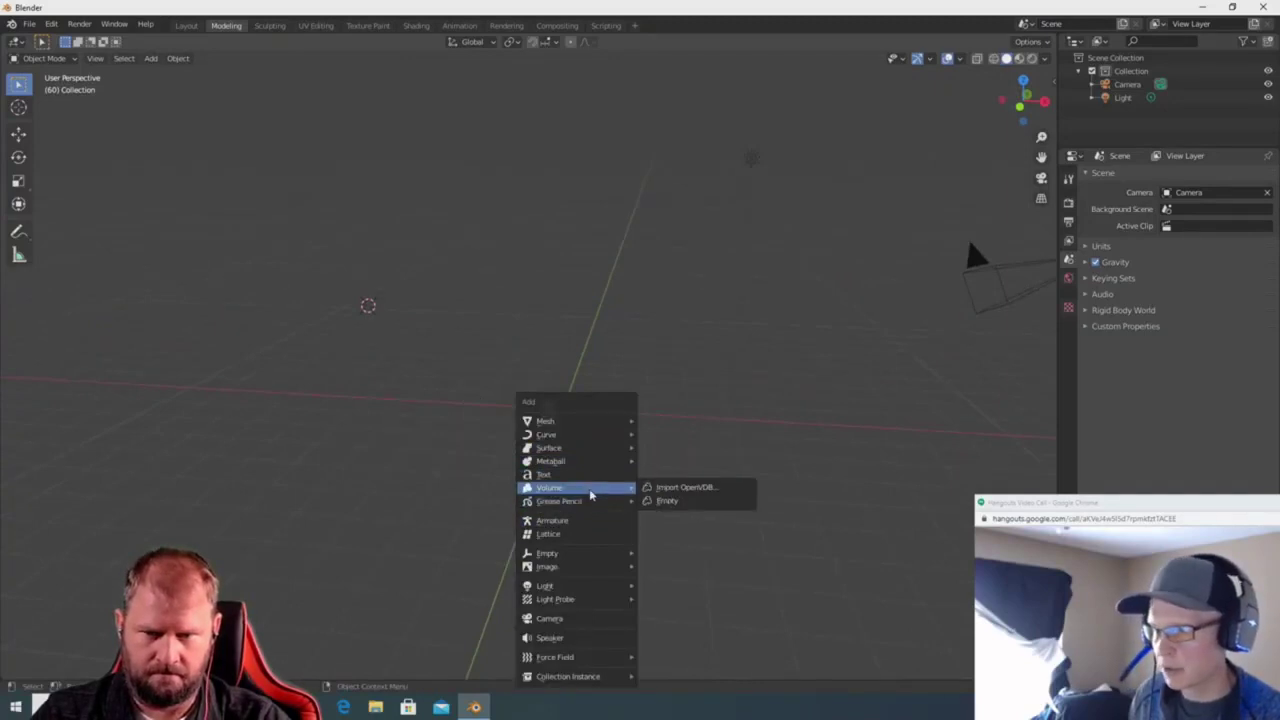
mouse_move(605, 422)
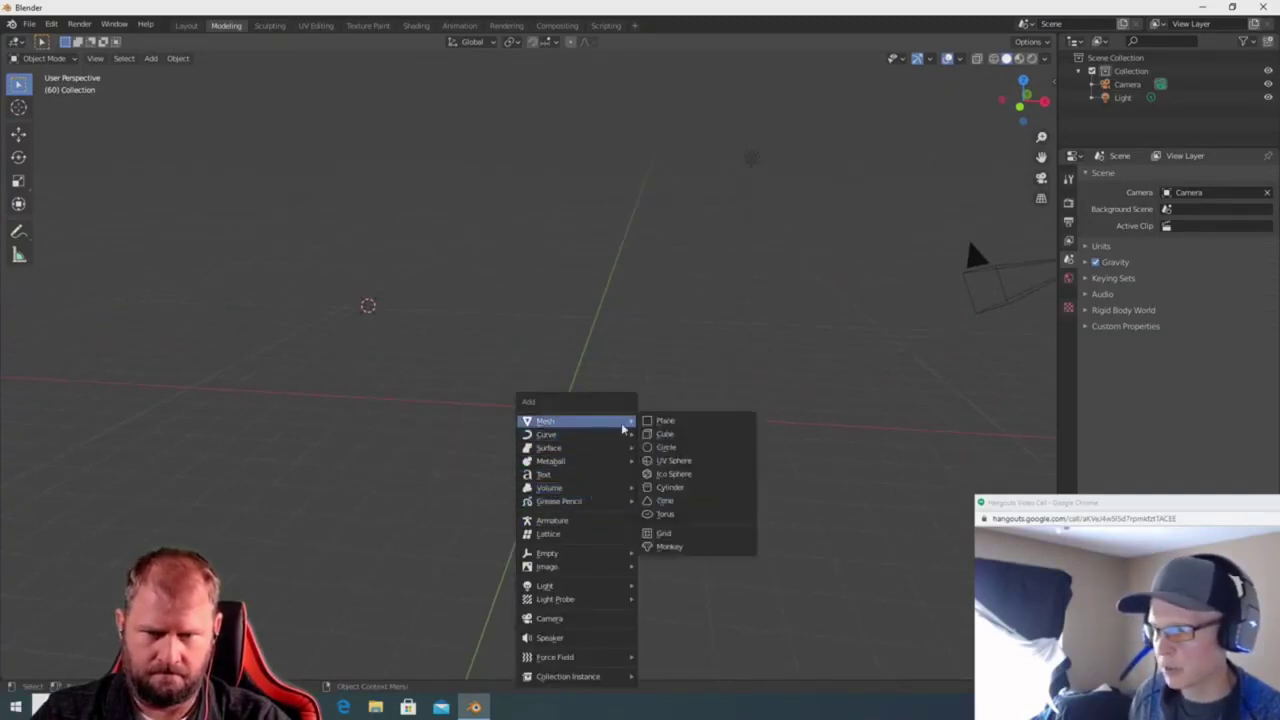
click(670, 487)
middle_drag(670, 487, 464, 421)
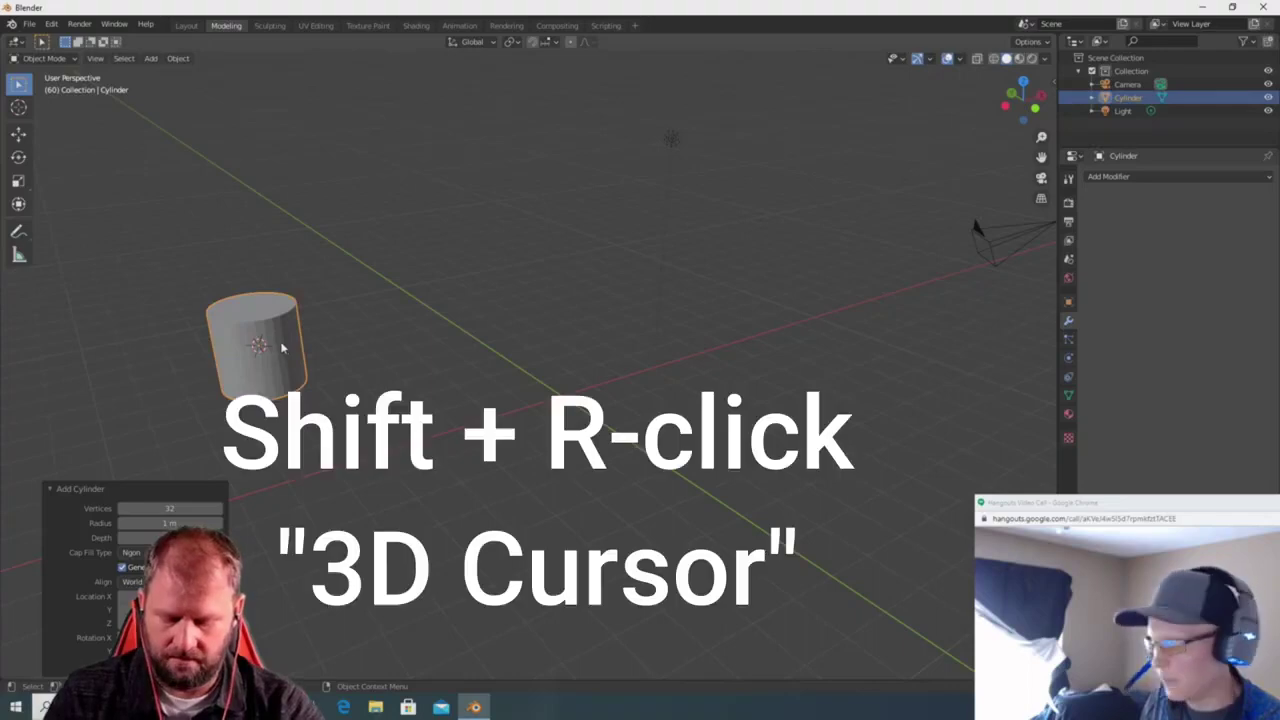
Scale the cylinder up to about three times its size and snap it to the 3D cursor at the world origin.
key(g)
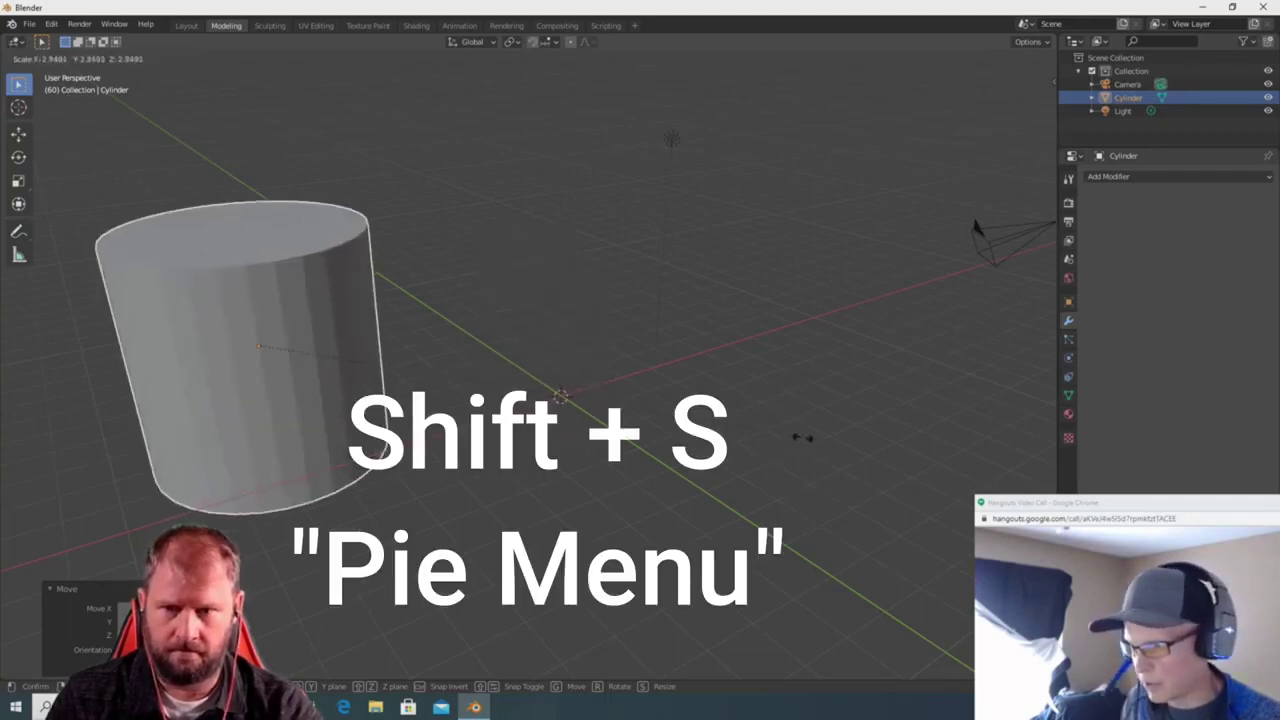
key(s)
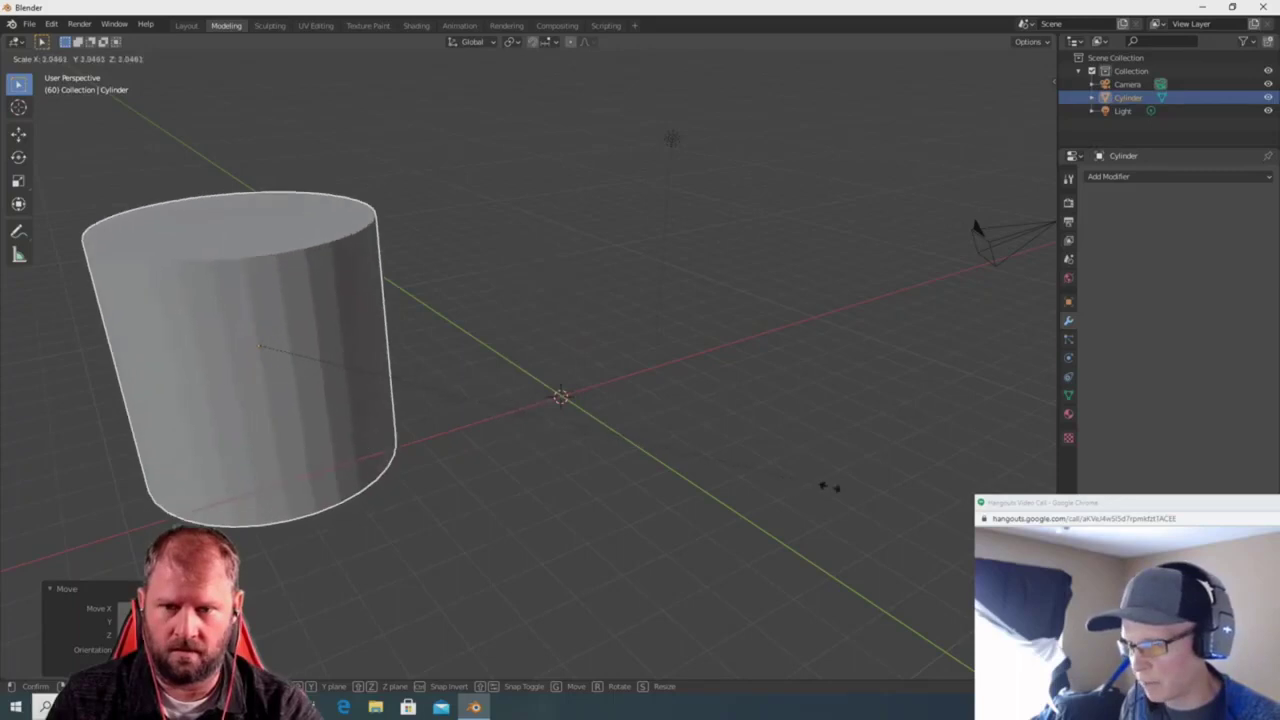
click(851, 500)
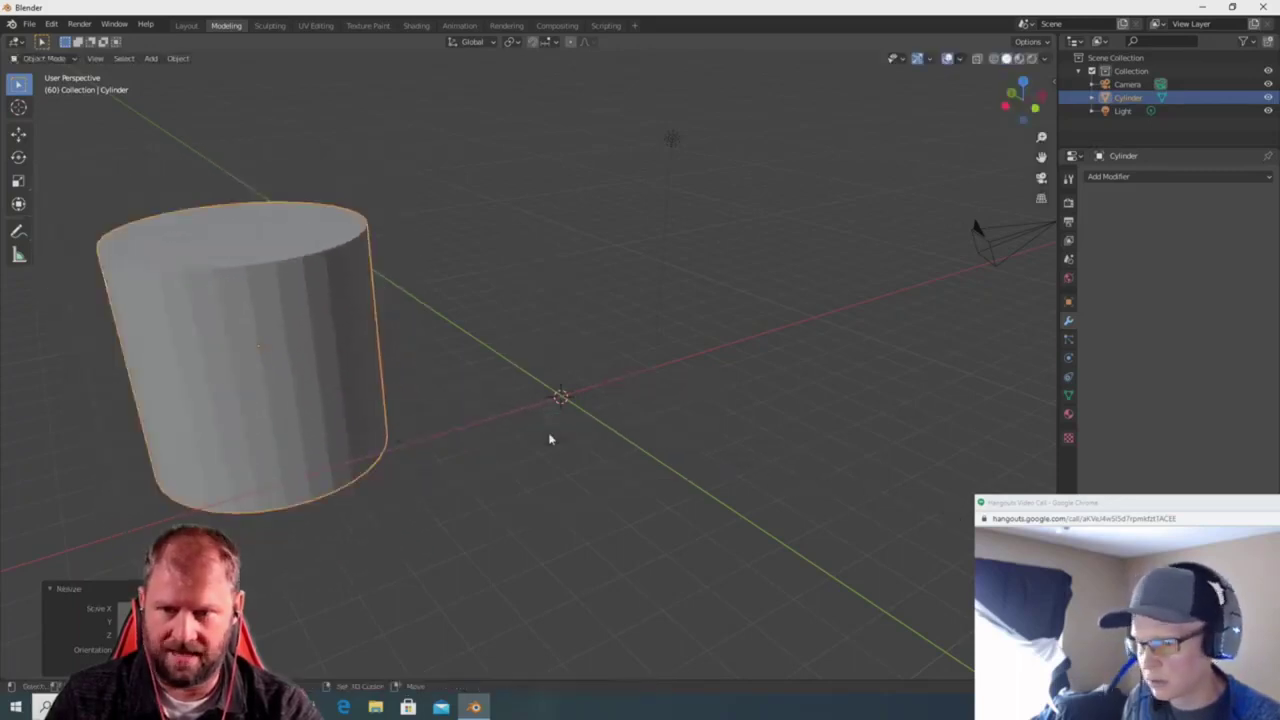
key(shift+s)
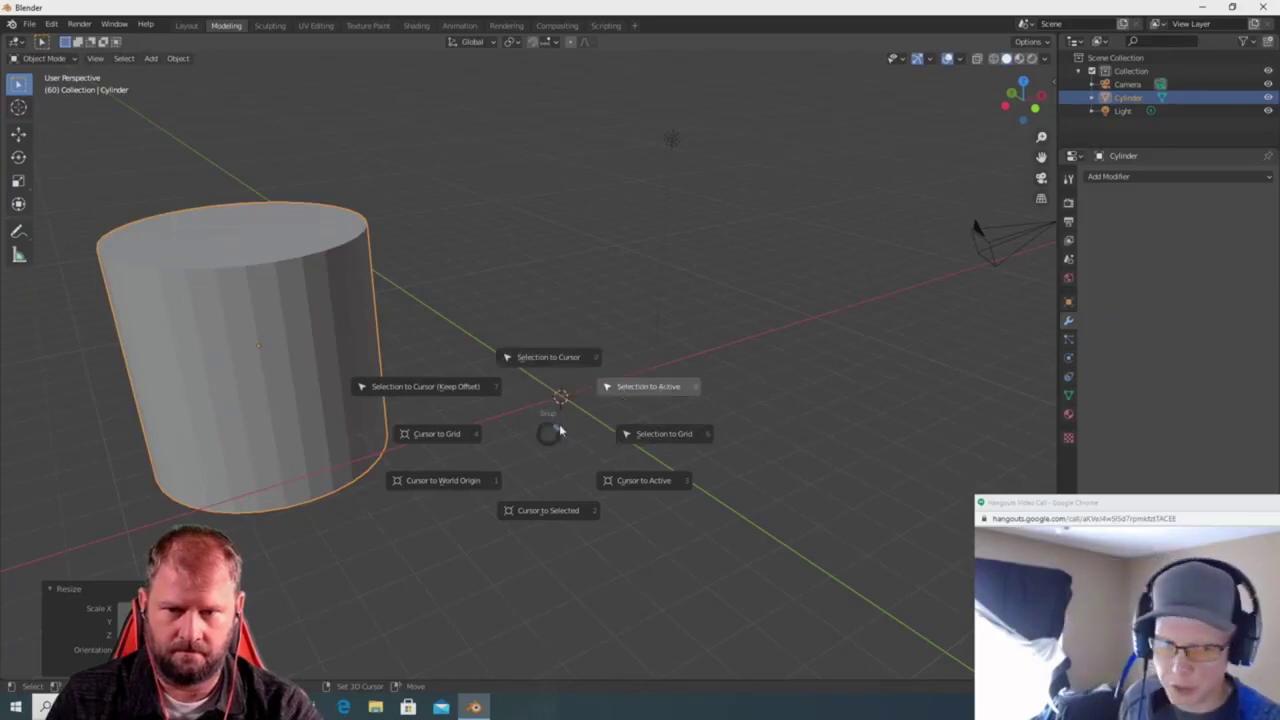
click(457, 484)
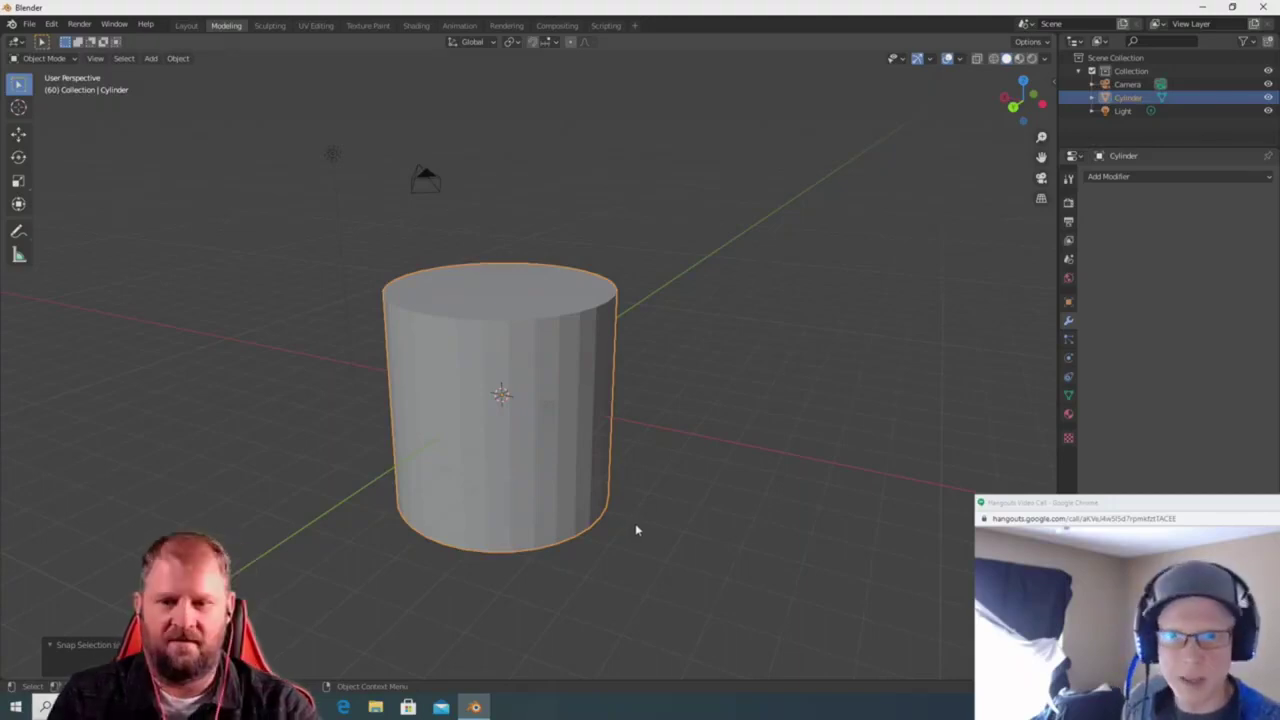
Toggle X-ray on and off in Solid shading, and switch the viewport to Wireframe shading to view the cylinder.
click(979, 60)
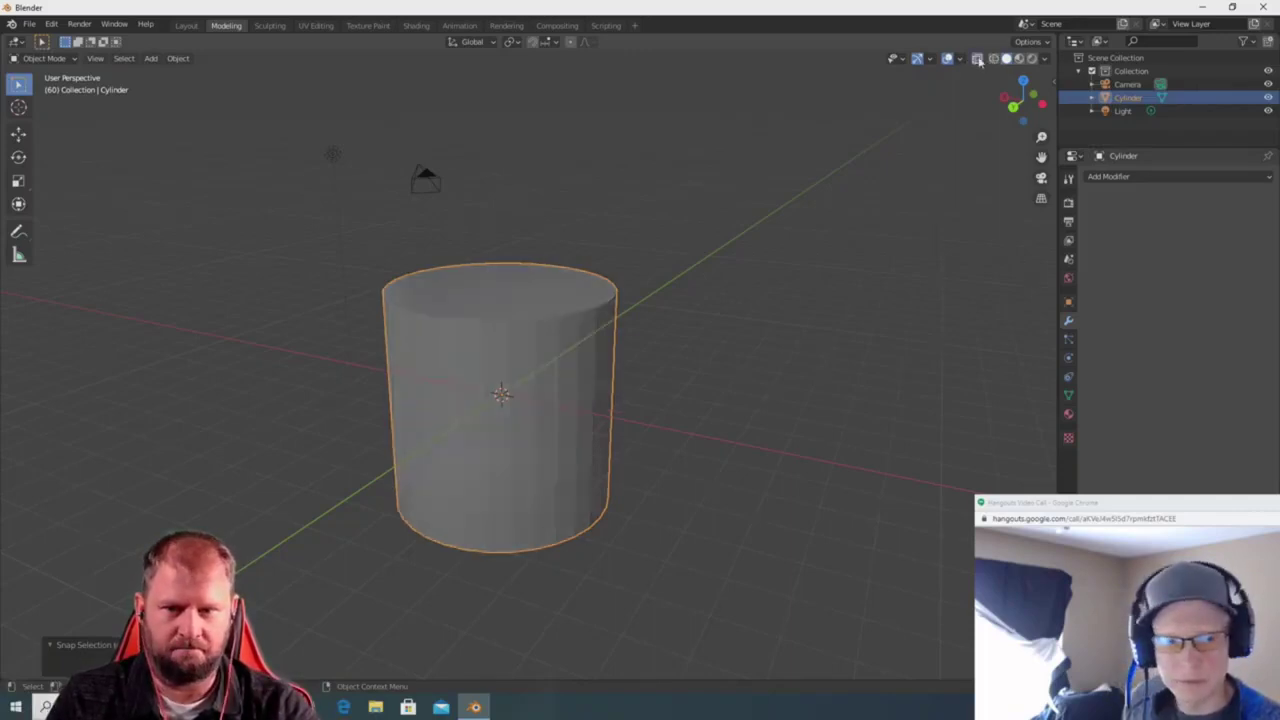
click(979, 60)
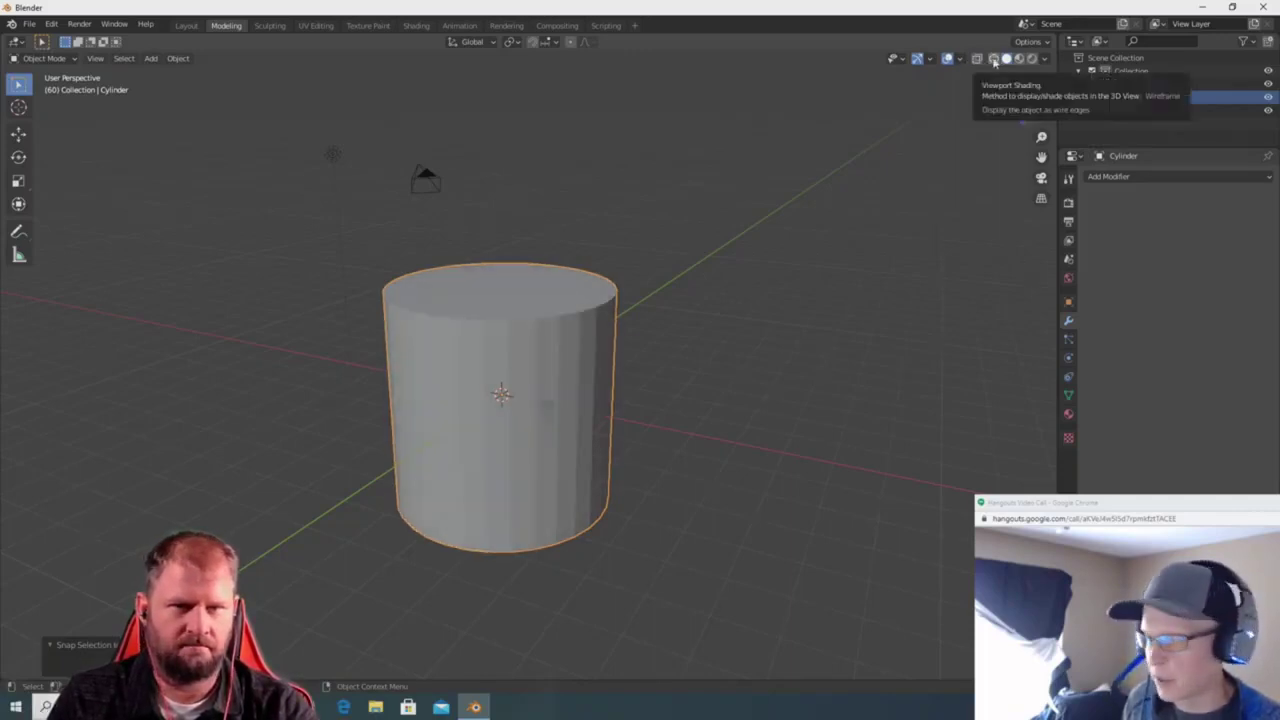
click(994, 60)
mouse_move(741, 216)
middle_down()
mouse_move(740, 332)
mouse_move(846, 423)
mouse_move(755, 294)
mouse_move(749, 334)
middle_up()
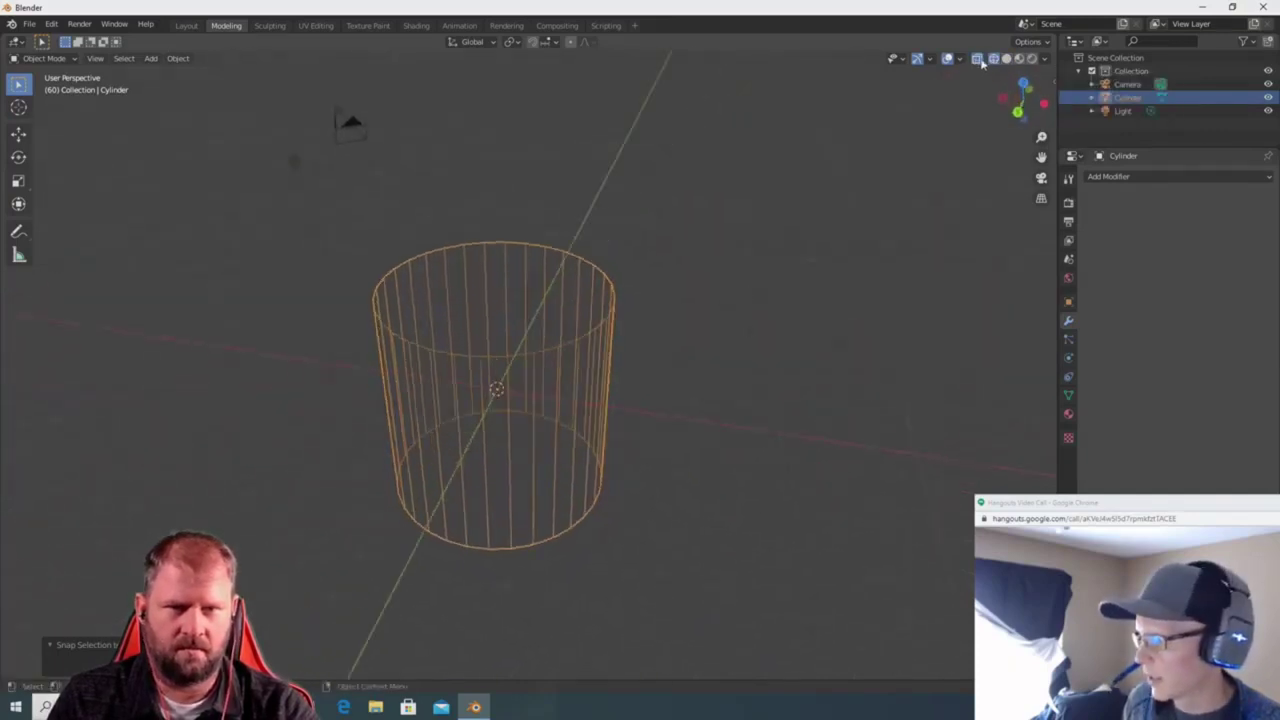
scroll(813, 227, up, 3)
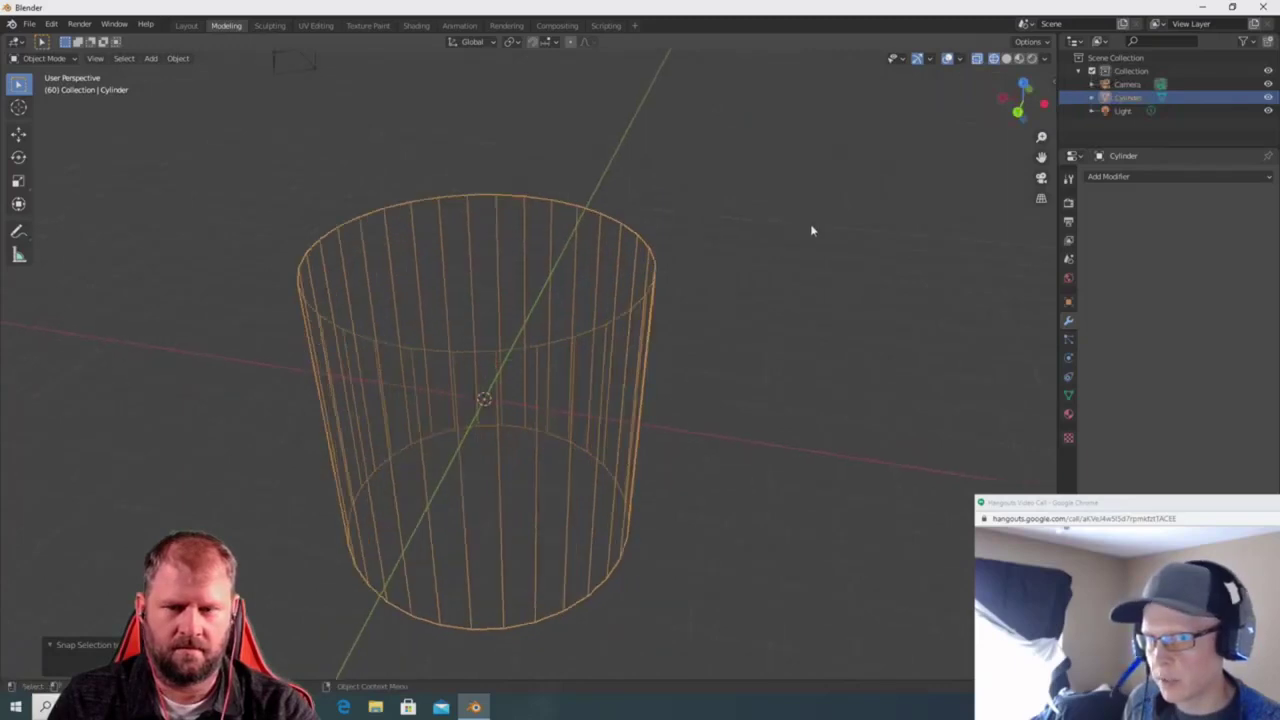
middle_drag(811, 229, 795, 218)
Turn off X-ray in the wireframe view and examine the cylinder from several angles, comparing X-ray on and off.
click(977, 60)
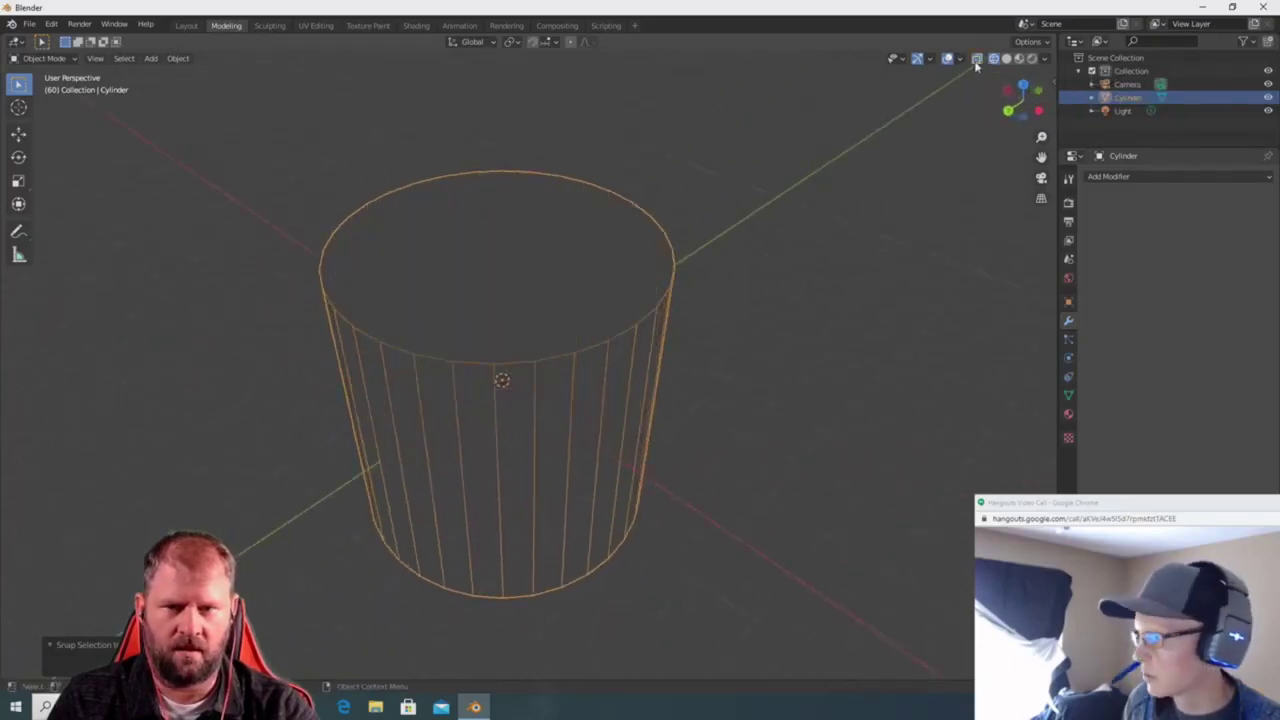
mouse_move(863, 246)
middle_down()
mouse_move(831, 189)
mouse_move(823, 269)
mouse_move(879, 256)
middle_up()
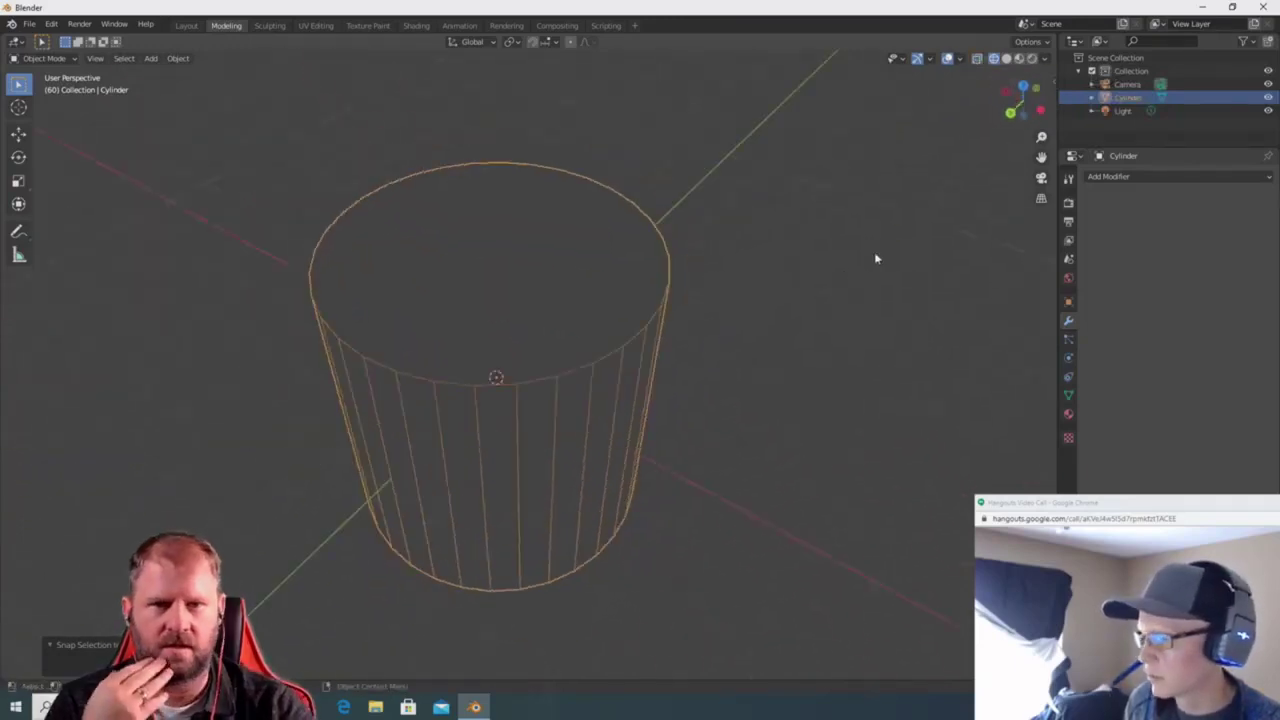
scroll(846, 271, down, 3)
middle_drag(774, 334, 831, 277)
middle_drag(795, 195, 835, 274)
scroll(829, 329, up, 2)
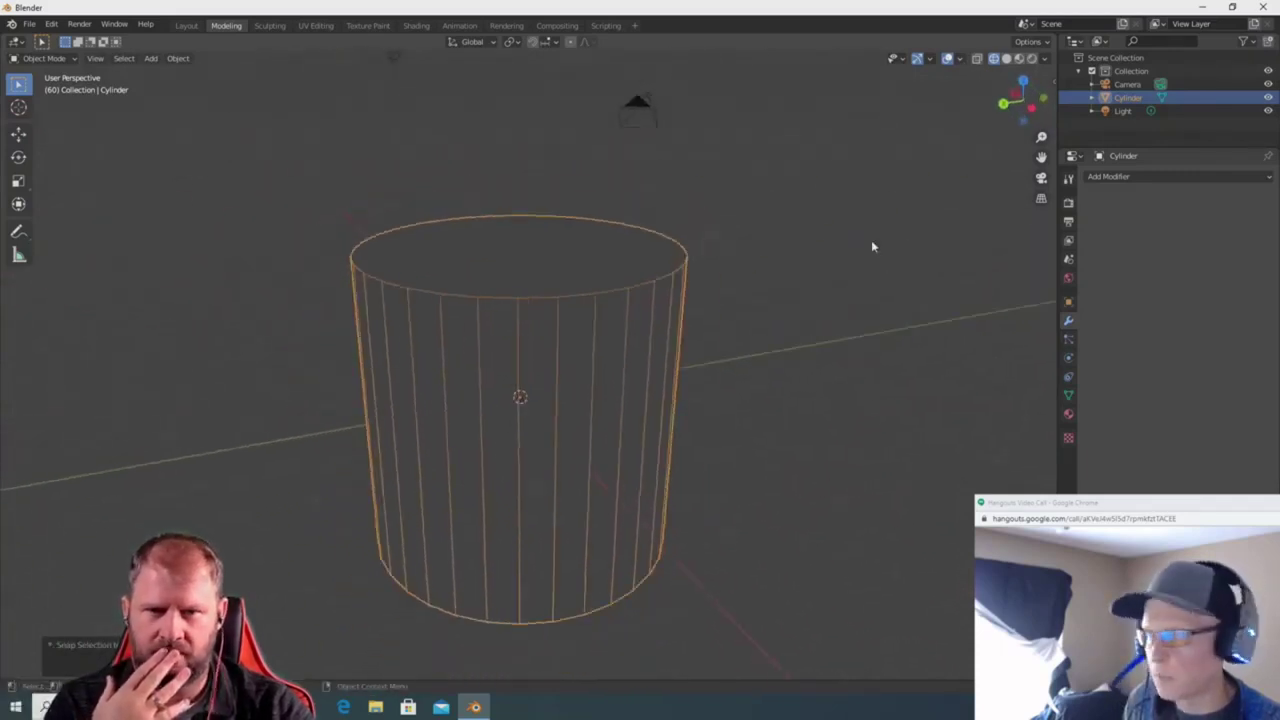
click(977, 59)
click(977, 59)
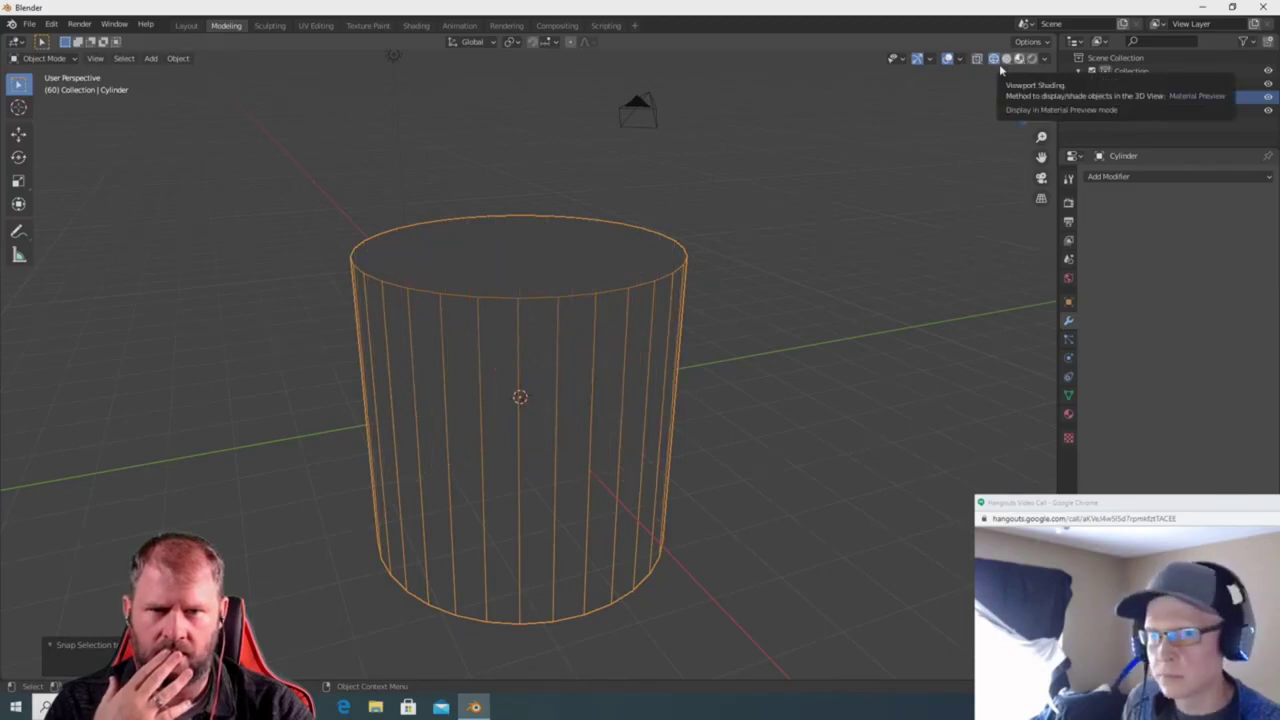
Alternate between Solid and Wireframe shading, ending in Wireframe, and reselect the cylinder to examine its edges.
click(1006, 58)
click(993, 58)
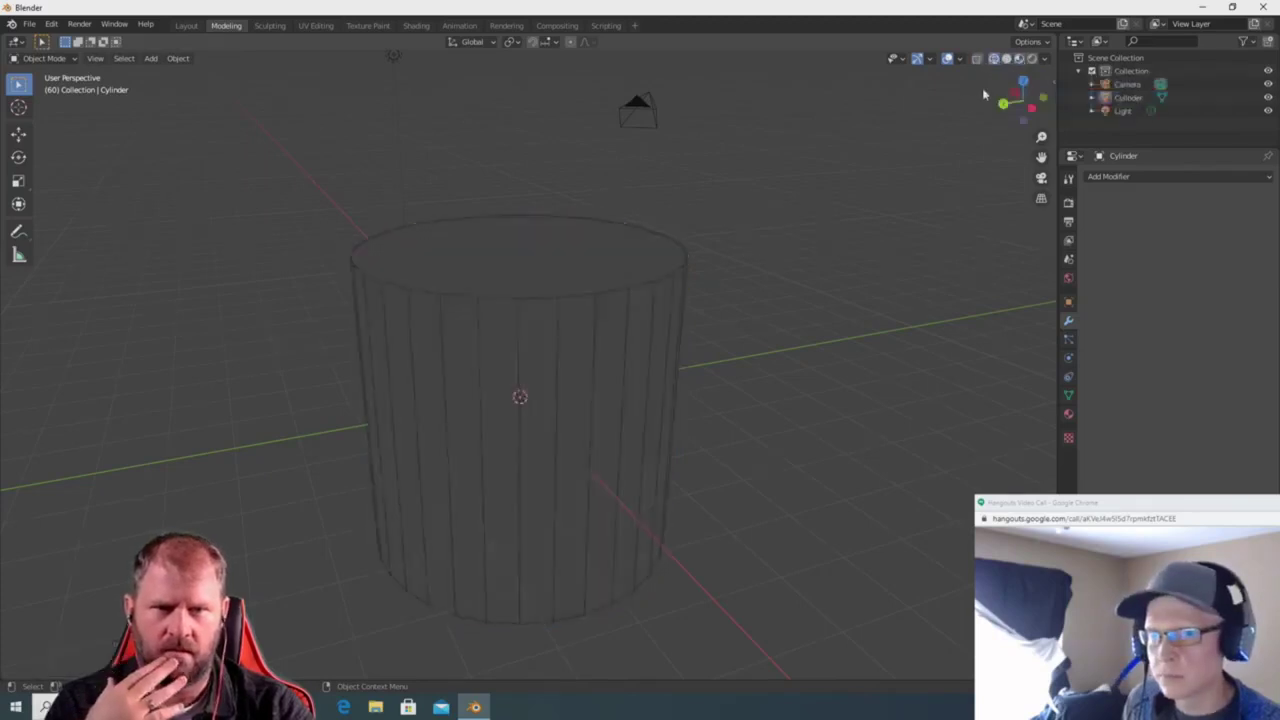
click(1006, 60)
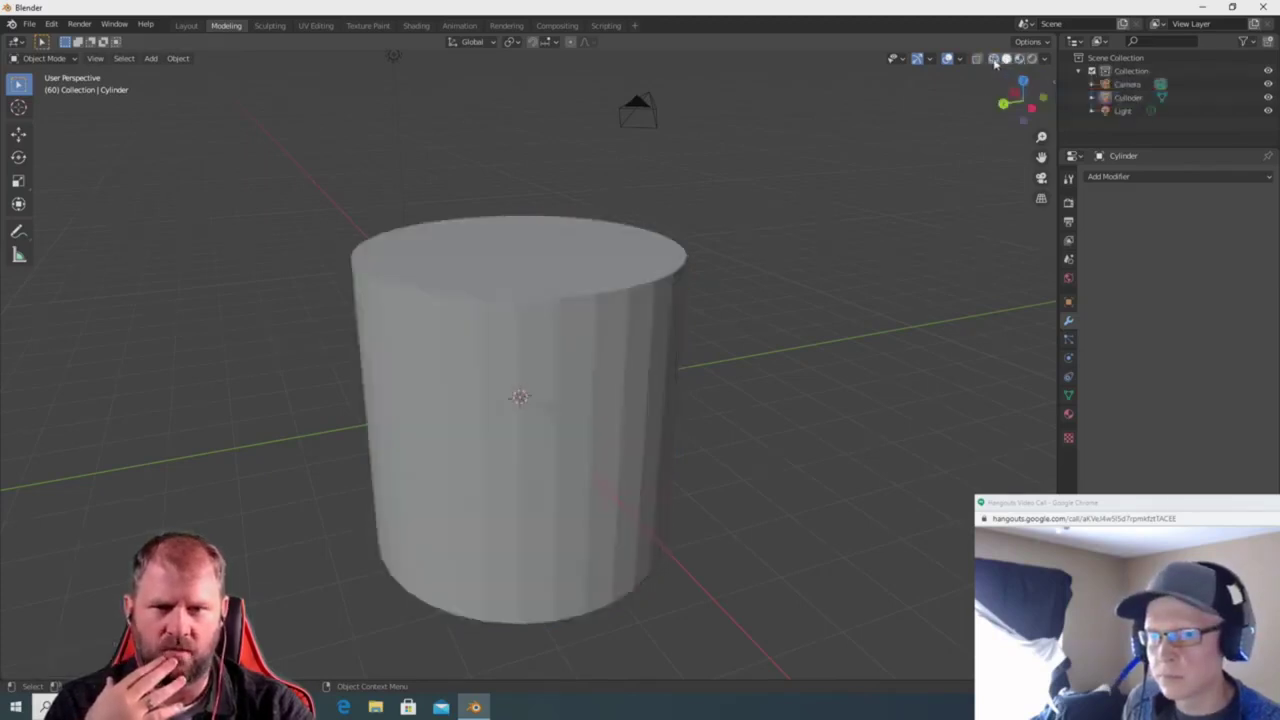
click(993, 60)
scroll(910, 185, down, 2)
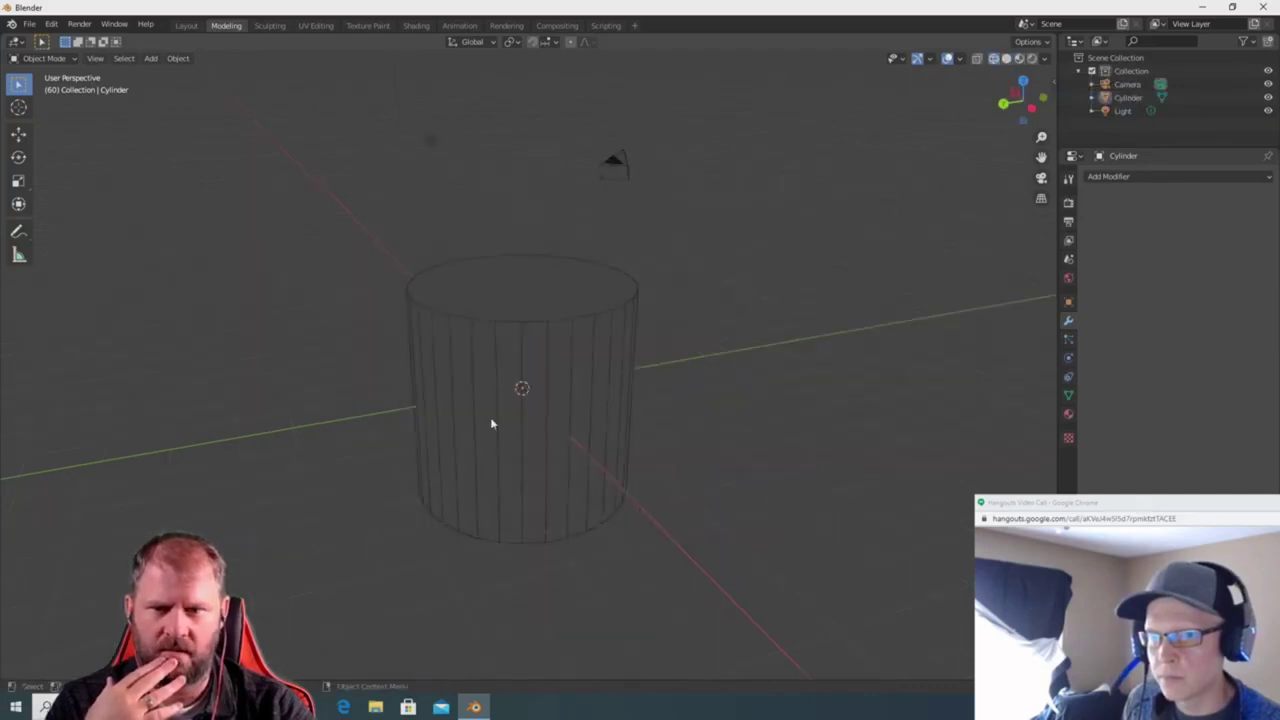
click(530, 348)
mouse_move(737, 275)
middle_down()
mouse_move(697, 300)
mouse_move(751, 271)
middle_up()
scroll(734, 306, up, 2)
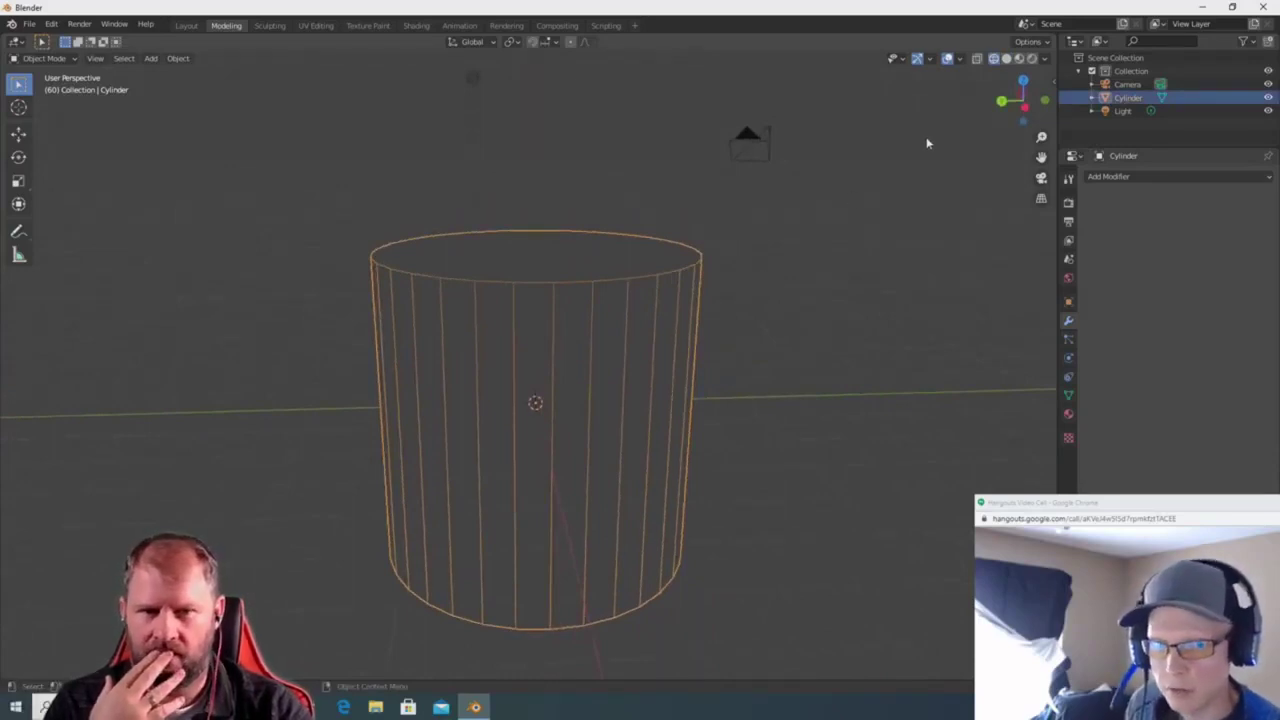
middle_drag(911, 206, 820, 249)
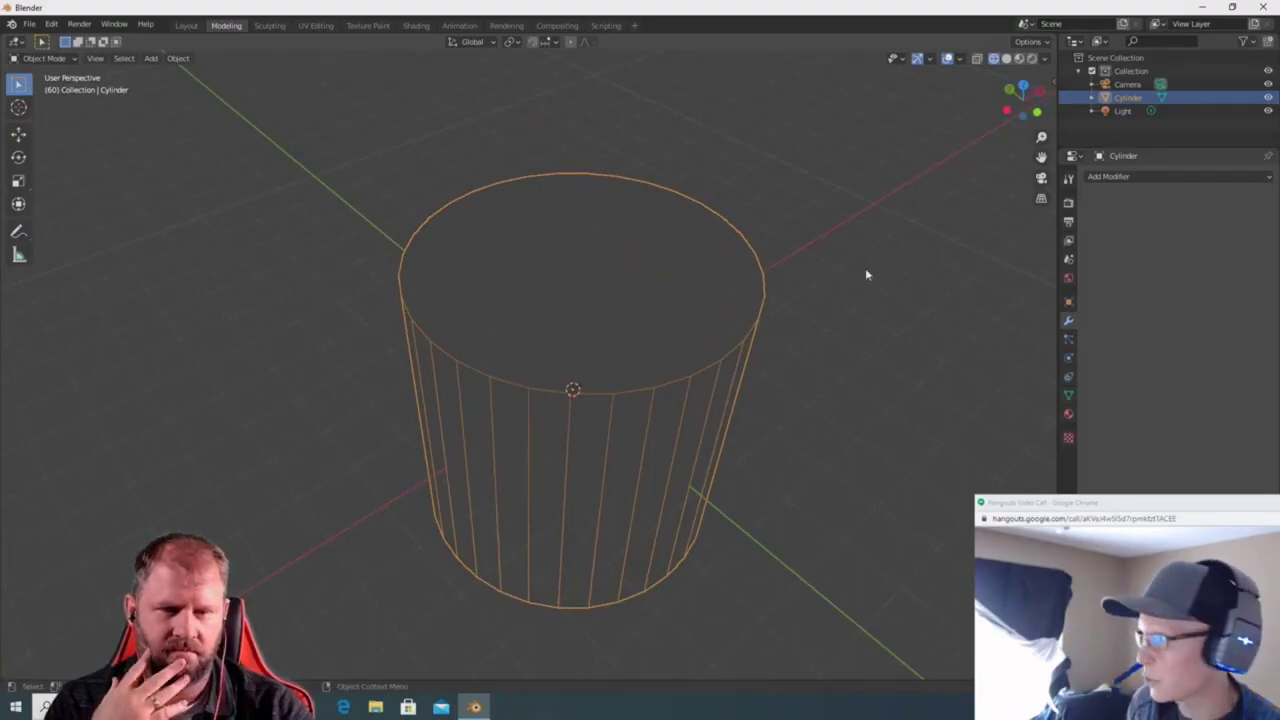
Examine the cylinder in Solid shading, return to Wireframe shading, and open the Viewport Overlays settings.
click(1006, 58)
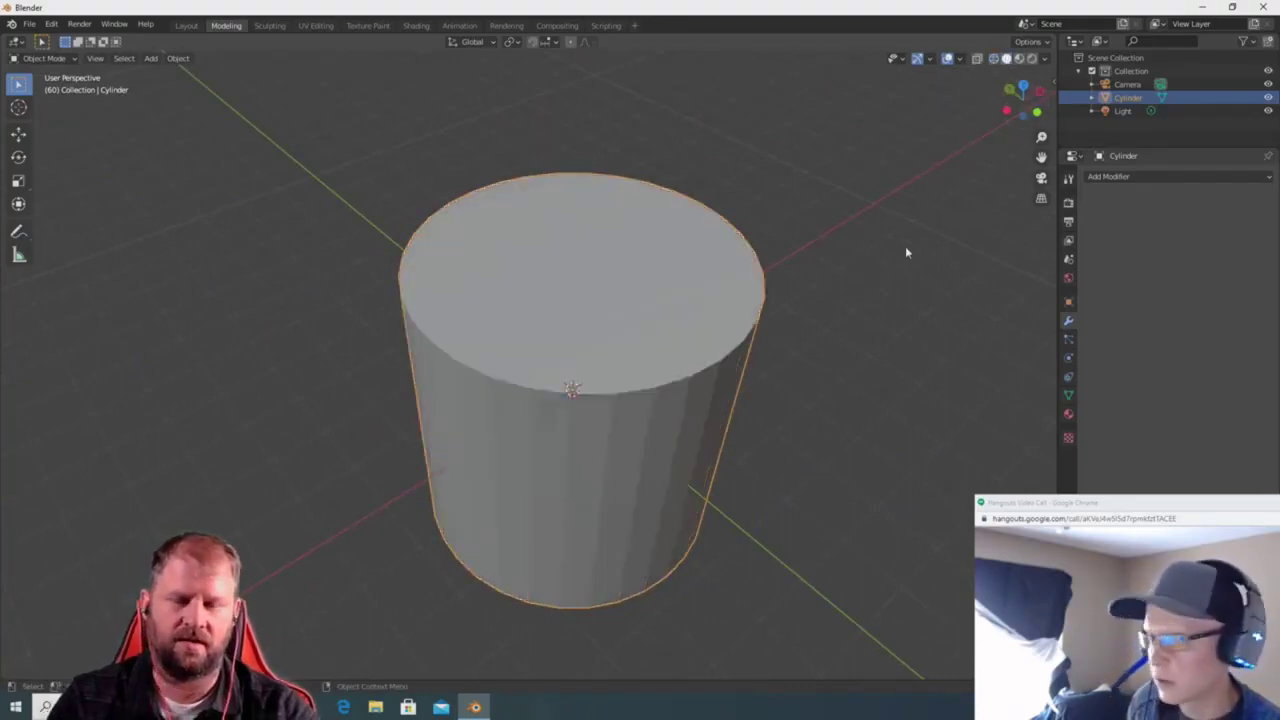
middle_drag(915, 245, 914, 231)
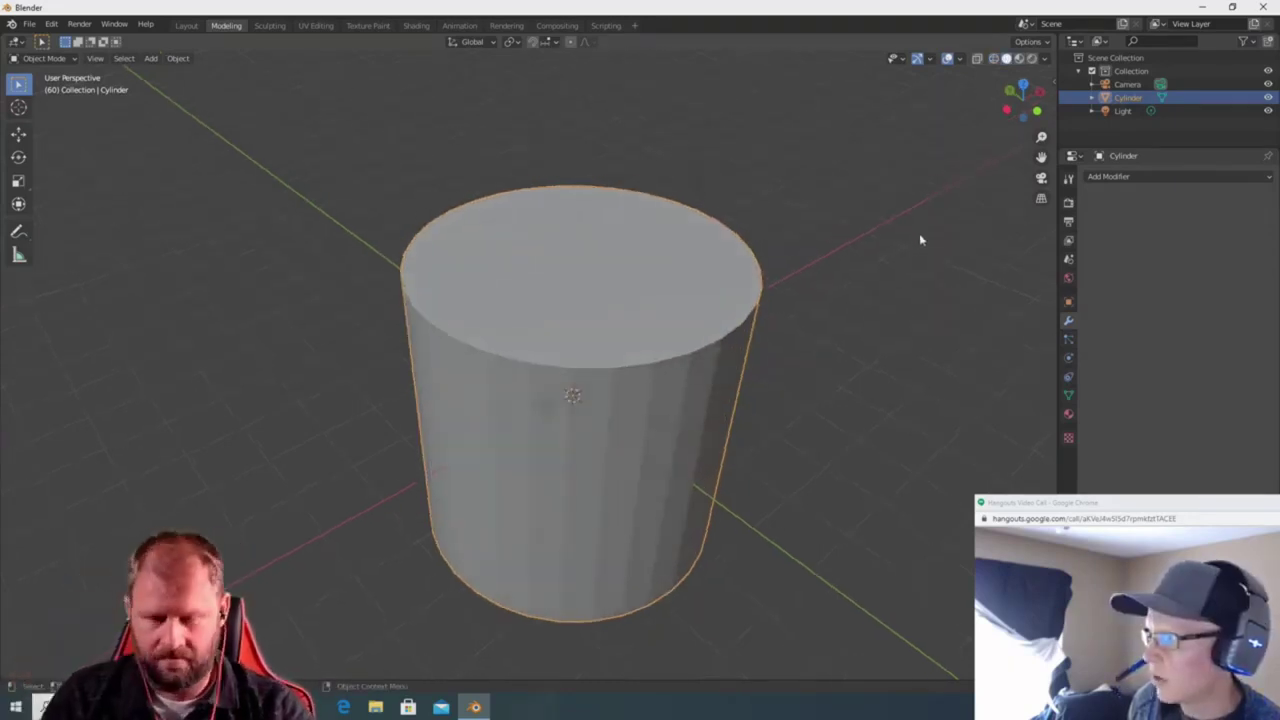
middle_drag(911, 237, 849, 222)
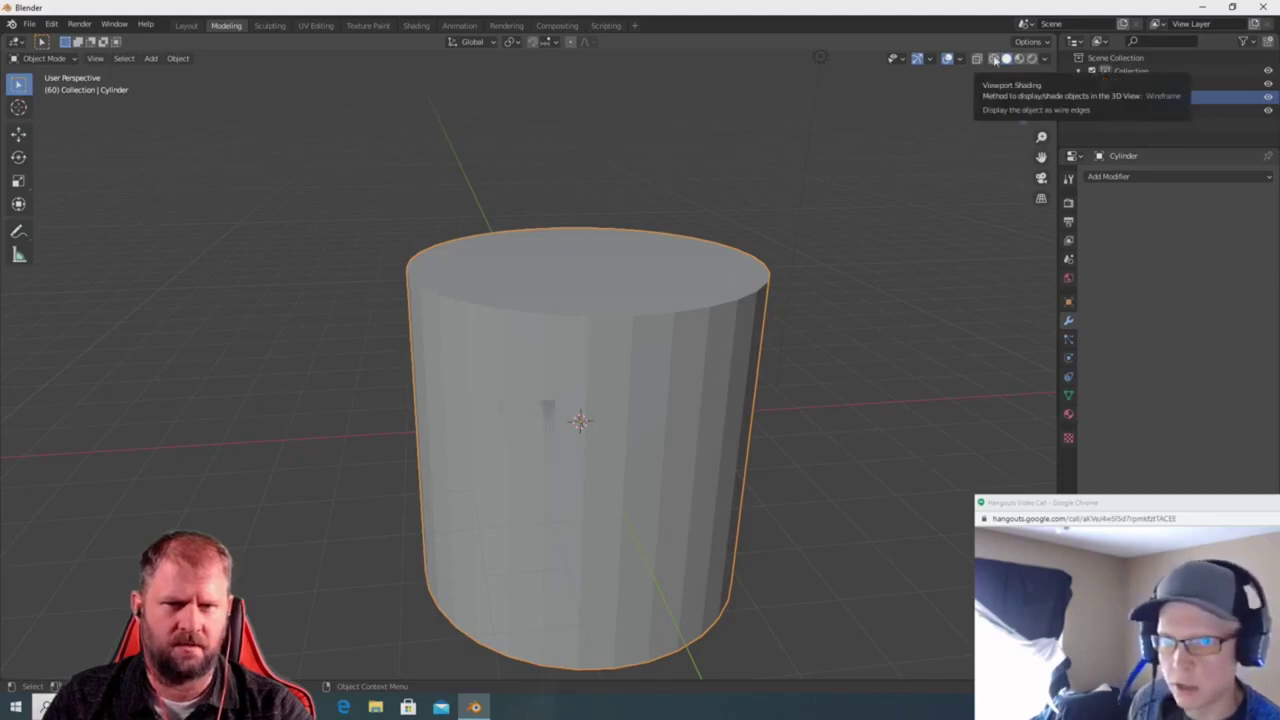
click(995, 59)
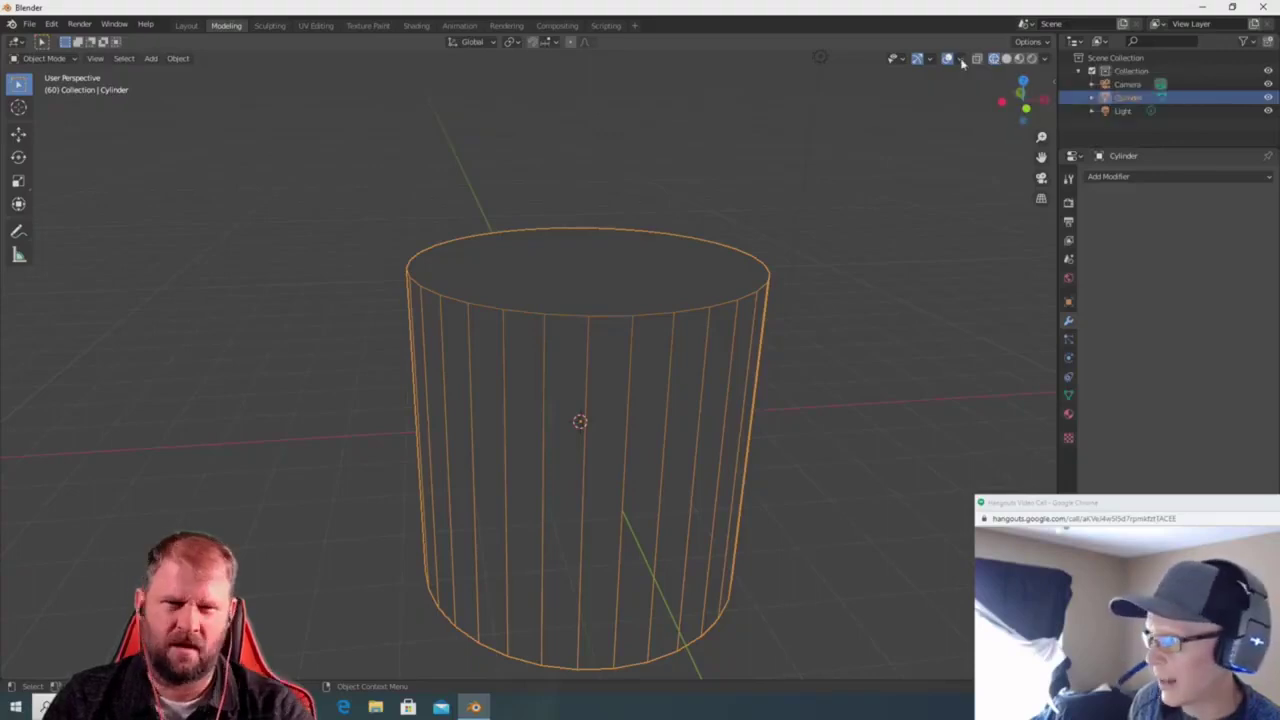
click(960, 59)
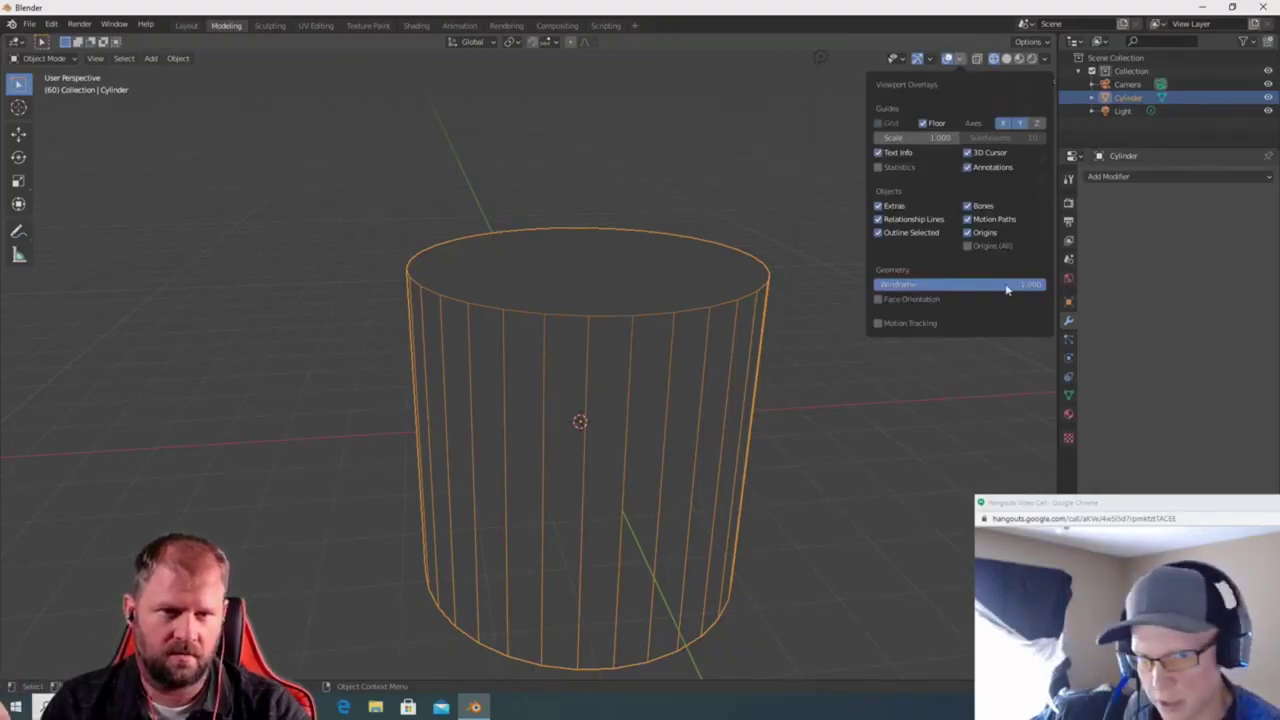
Return to Solid shading with the Wireframe overlay enabled, and deselect the cylinder to examine its edges.
click(917, 285)
text(0)
key(Return)
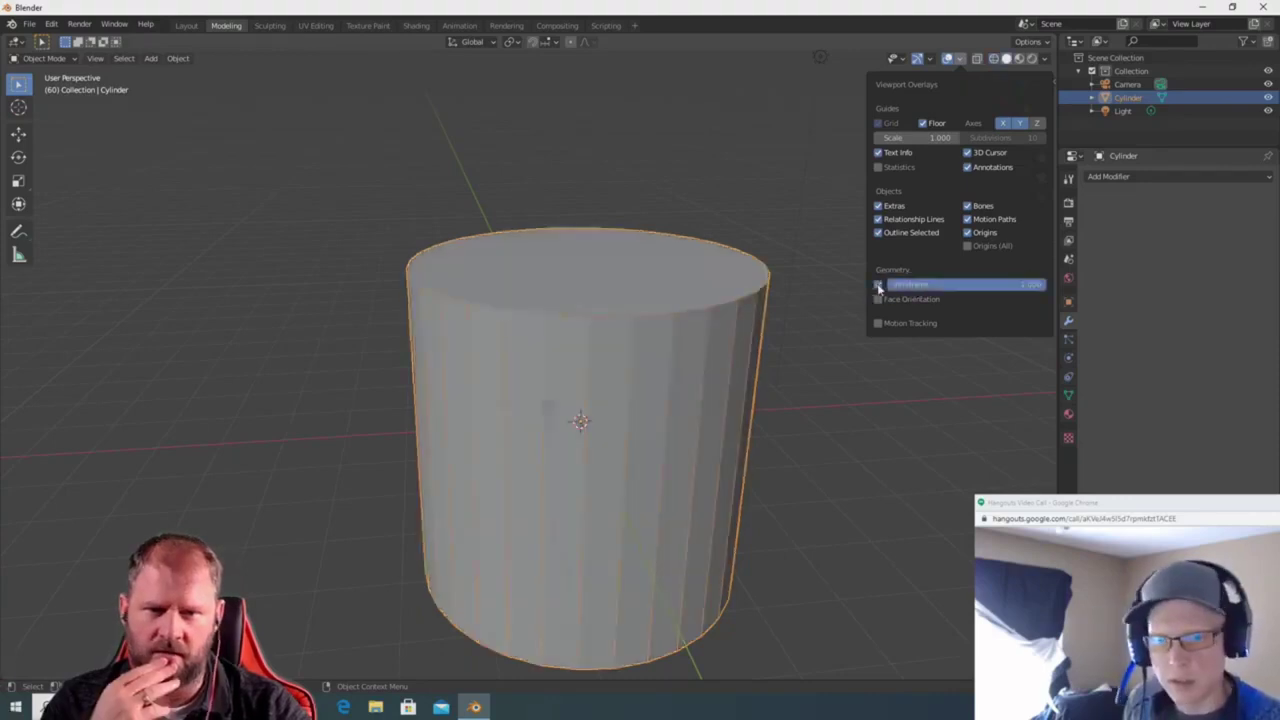
click(775, 319)
middle_drag(775, 319, 803, 386)
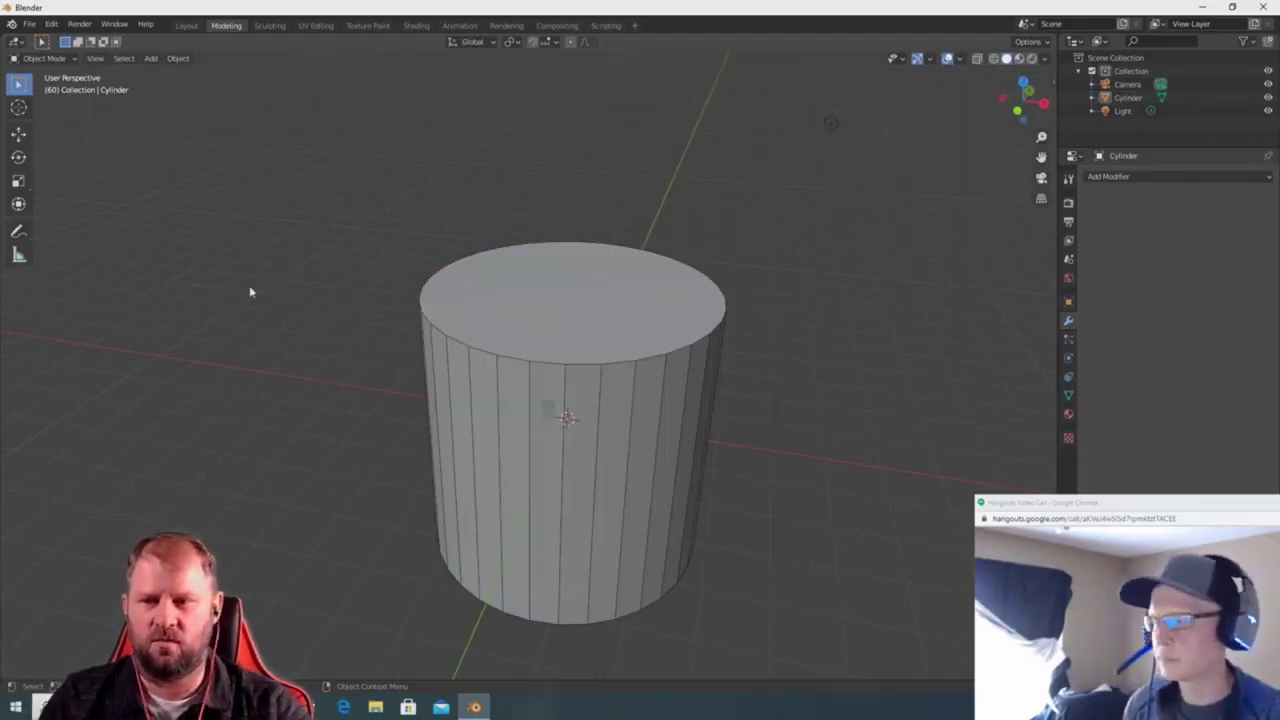
middle_drag(337, 378, 397, 386)
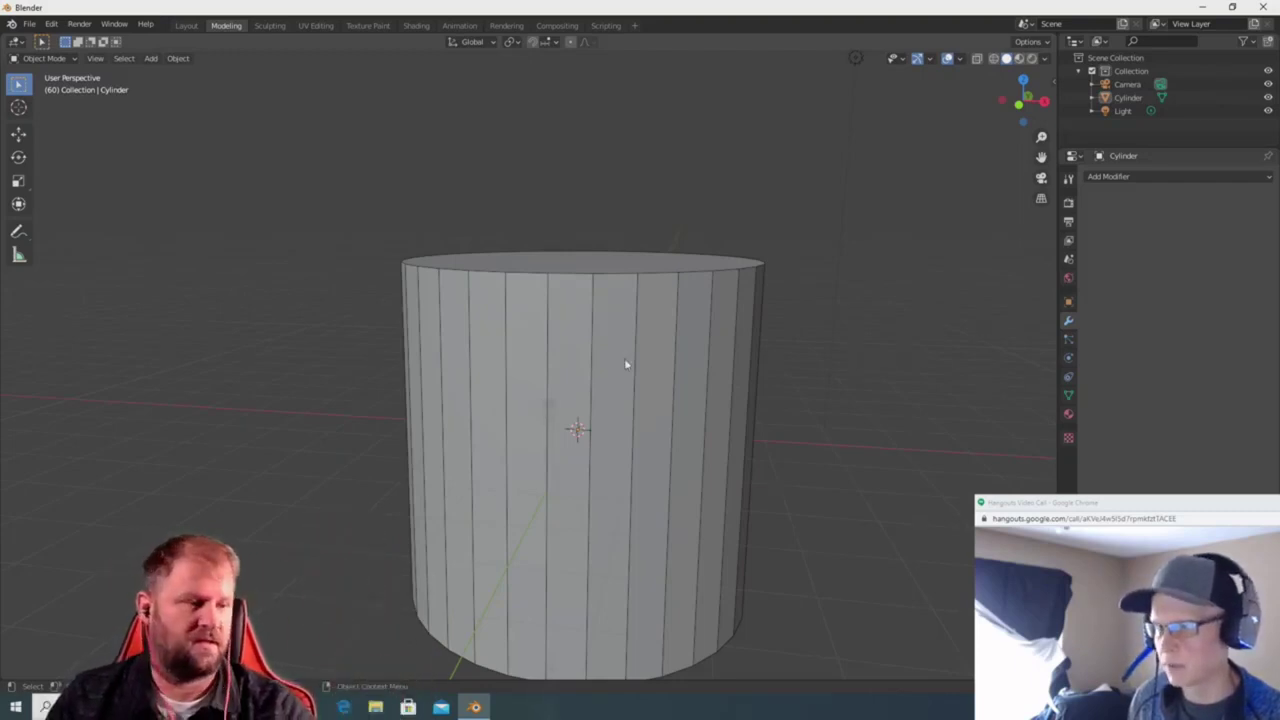
scroll(659, 379, up, 1)
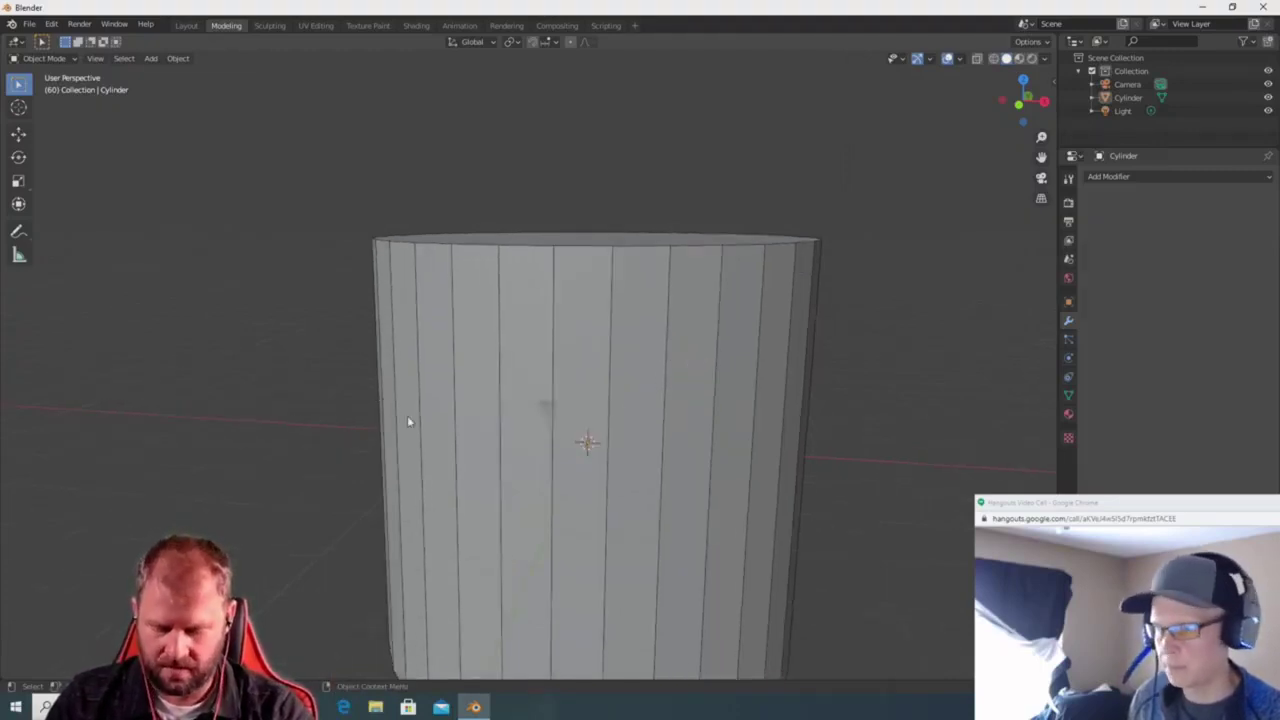
Enter Edit Mode on the cylinder and add a horizontal loop cut, sliding it up close to the upper rim.
key(Tab)
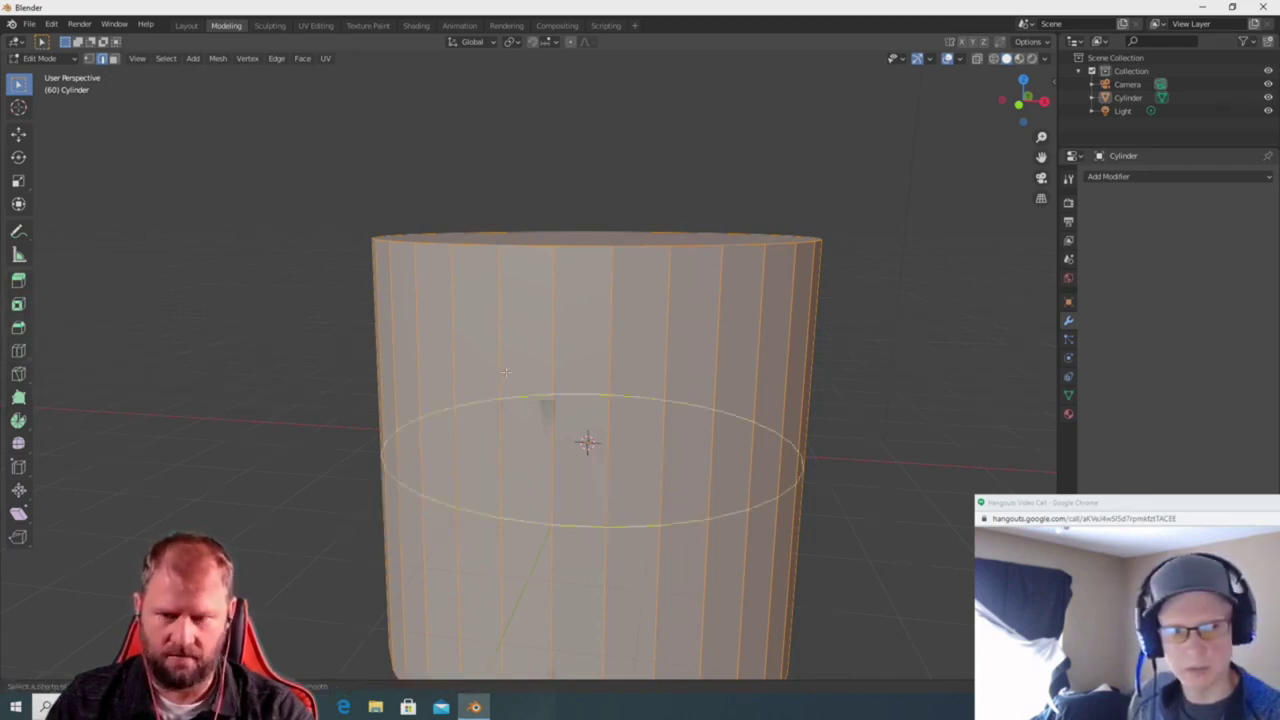
key(ctrl+r)
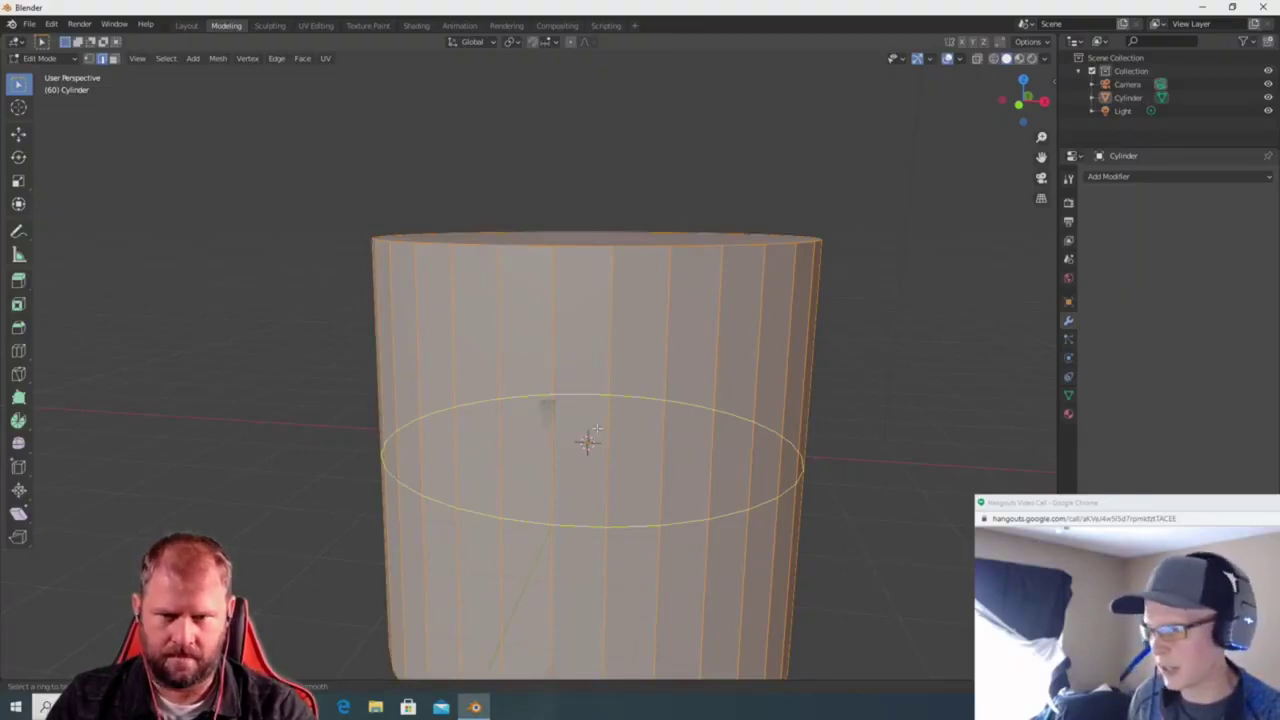
click(553, 441)
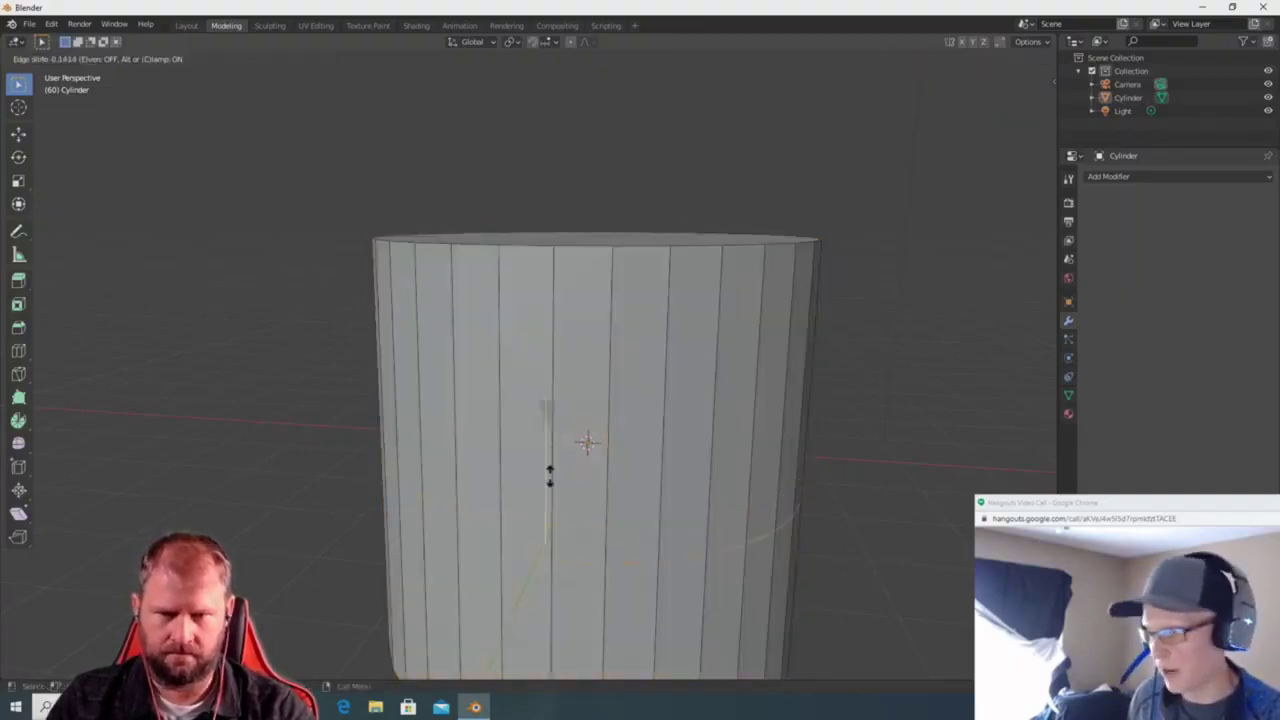
click(576, 229)
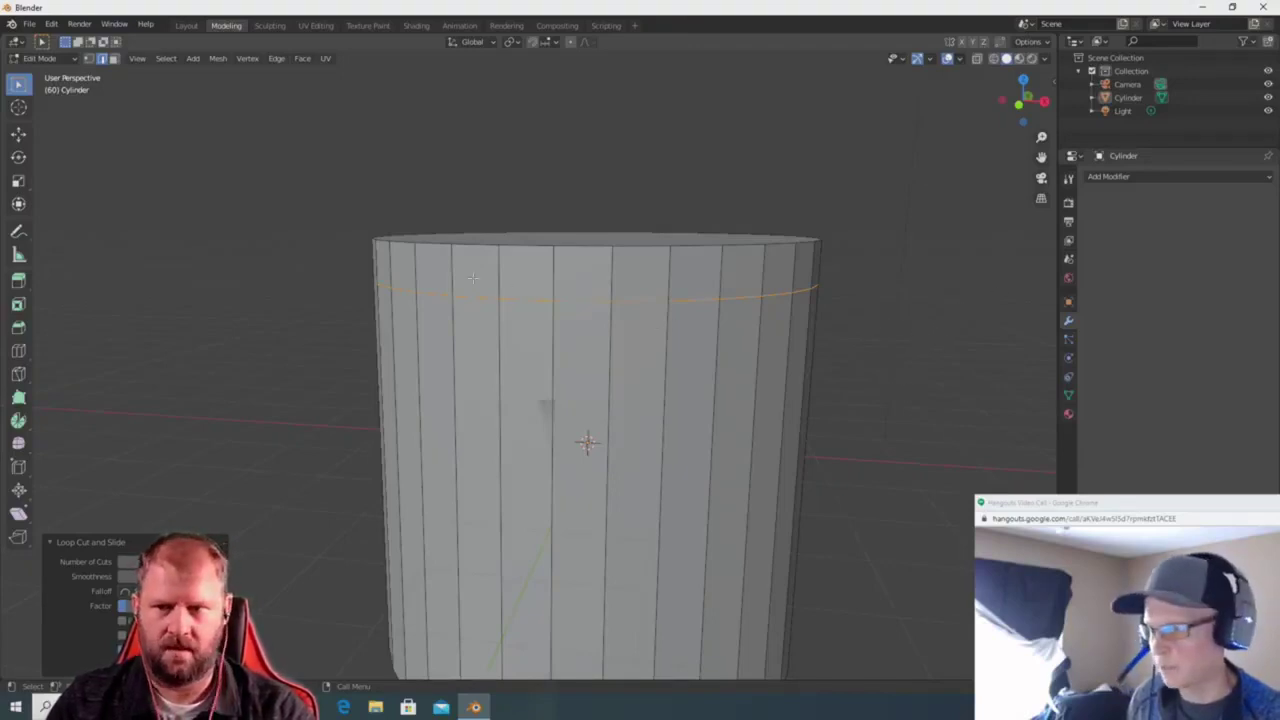
Switch to face selection and select the cylinder's top face.
middle_drag(492, 195, 652, 329)
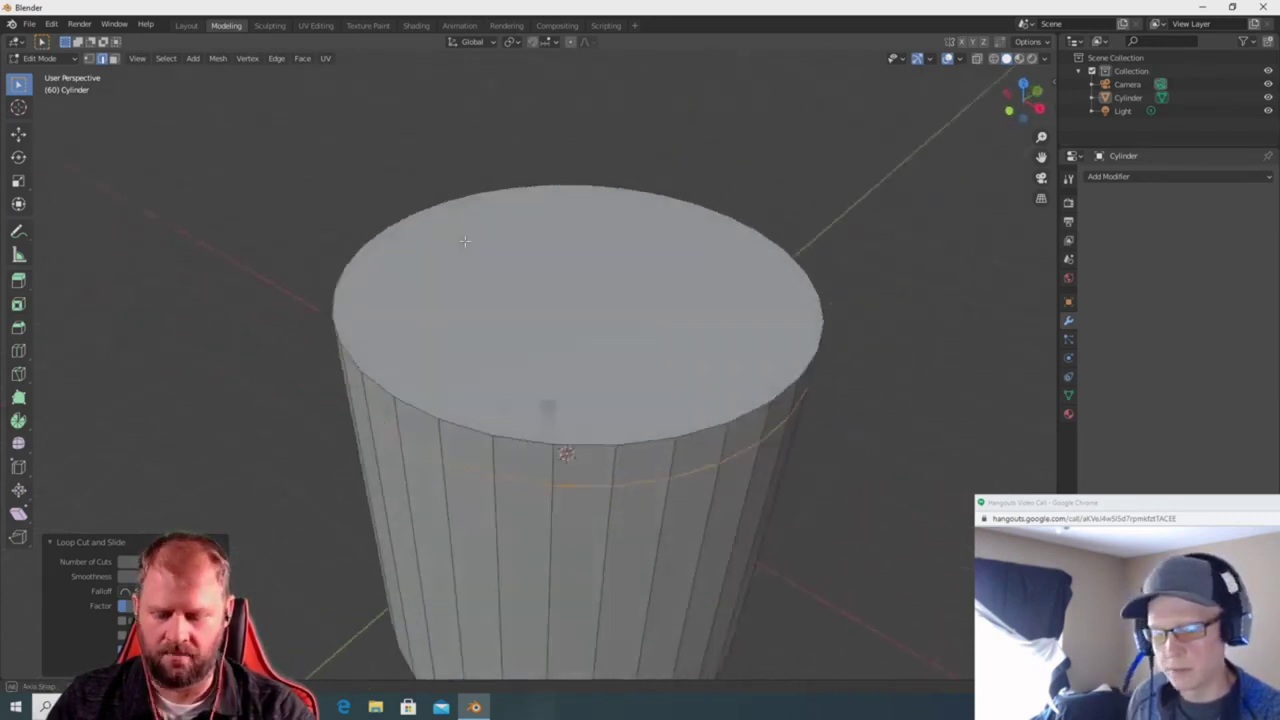
key(3)
click(658, 301)
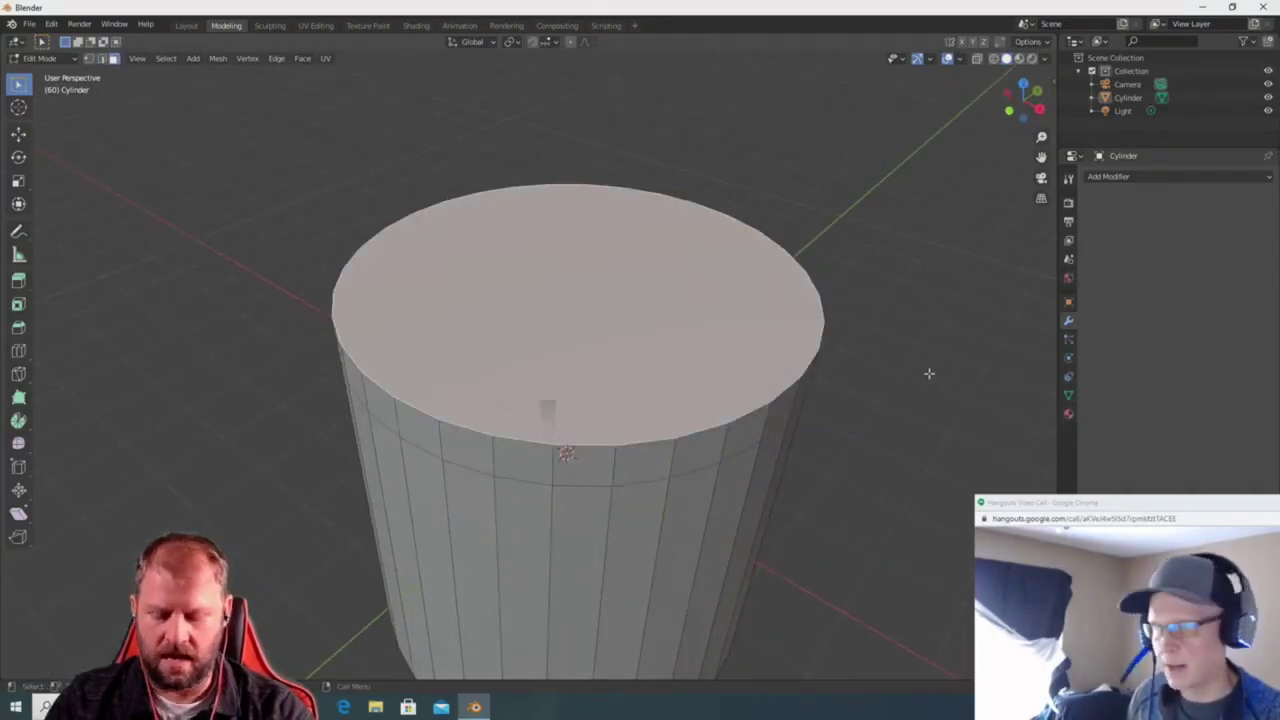
key(e)
key(s)
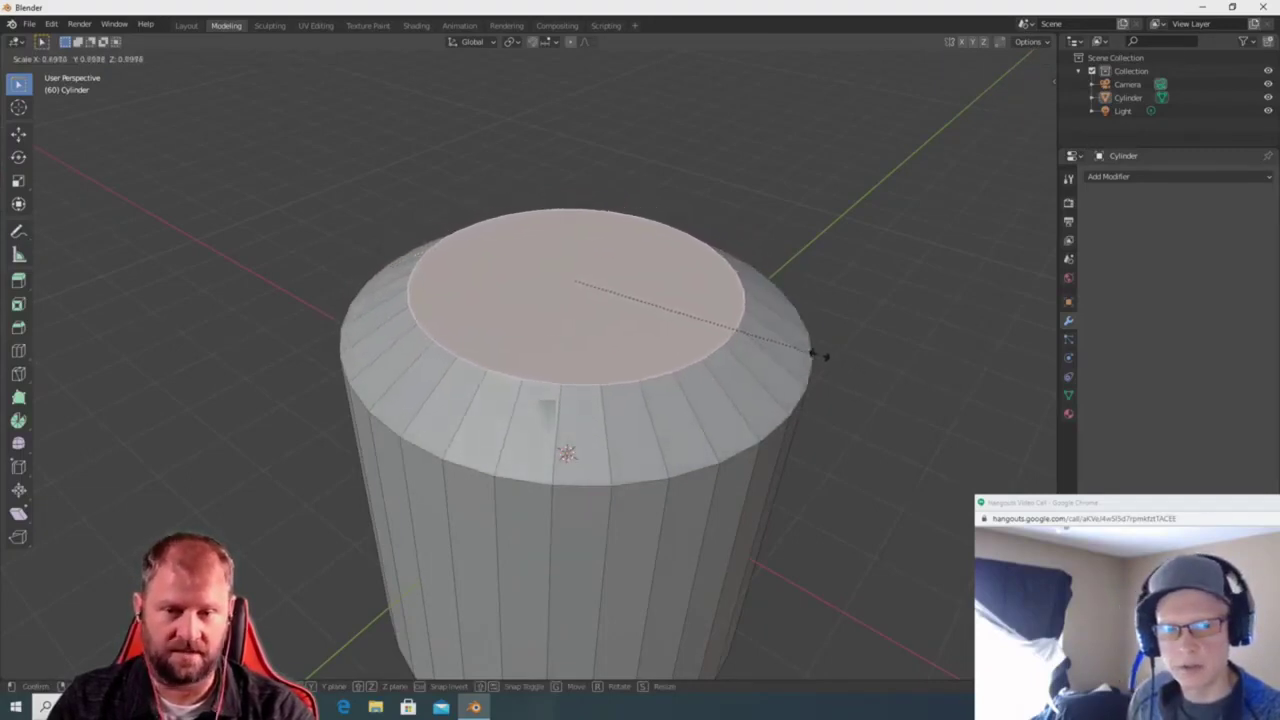
key(Escape)
key(g)
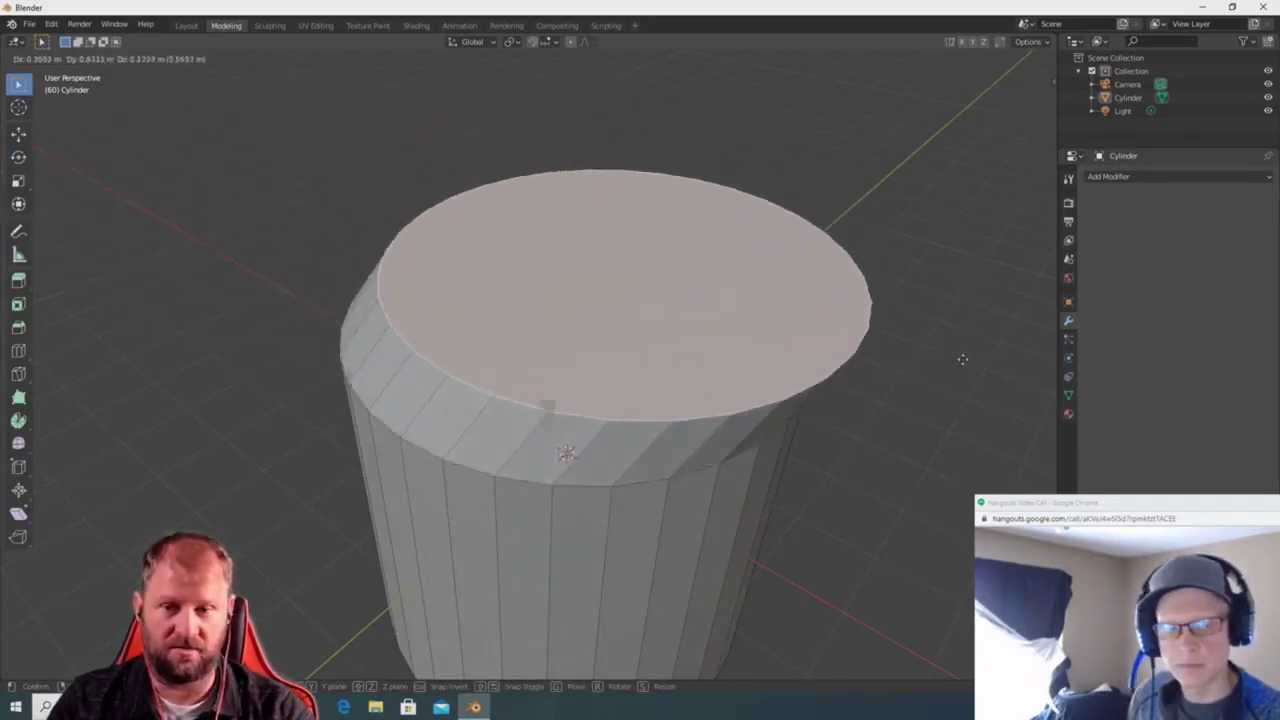
key(Escape)
Scale the cylinder's top face to about 0.53 and raise it slightly along the Z axis with the Move tool.
key(s)
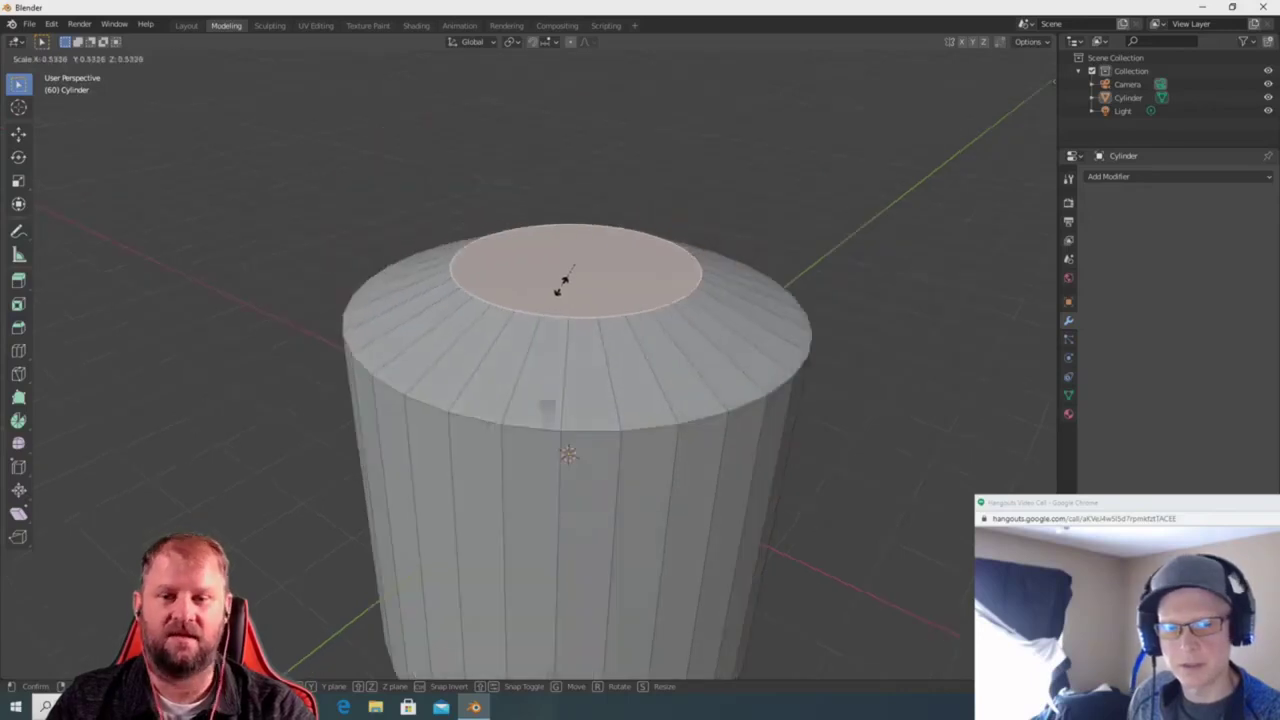
click(561, 286)
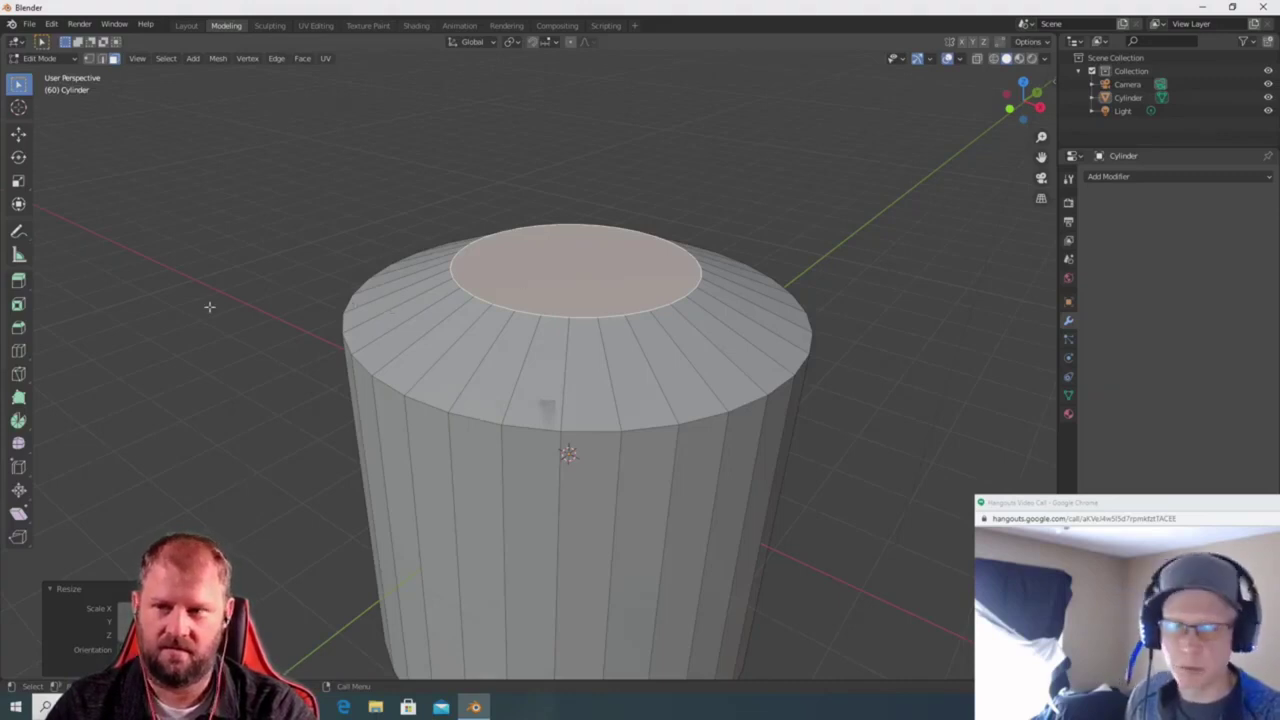
click(19, 134)
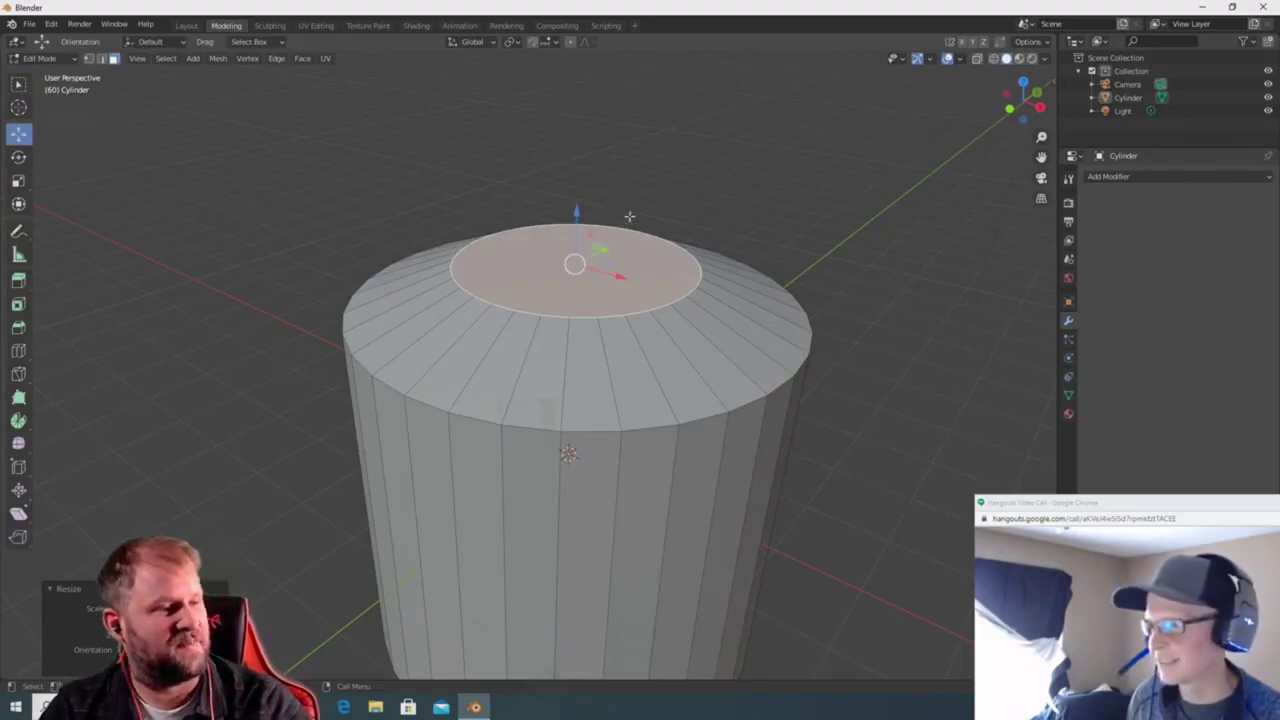
drag(578, 210, 601, 242)
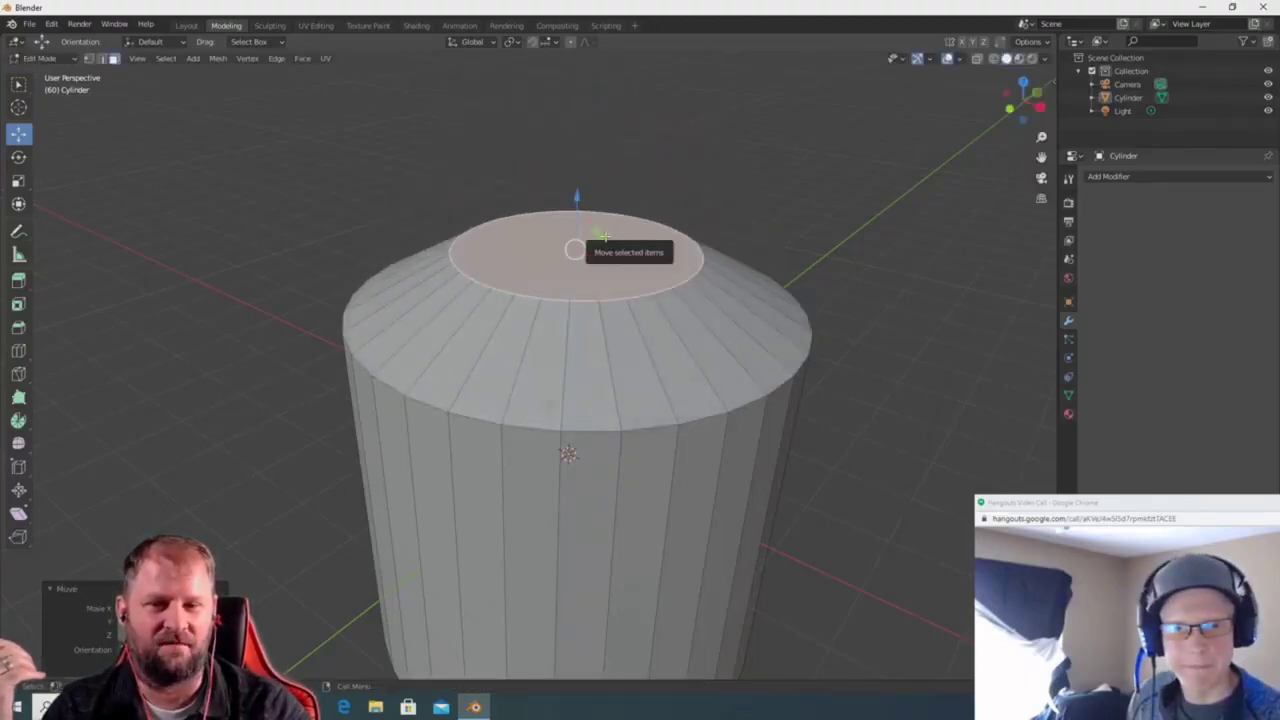
key(g)
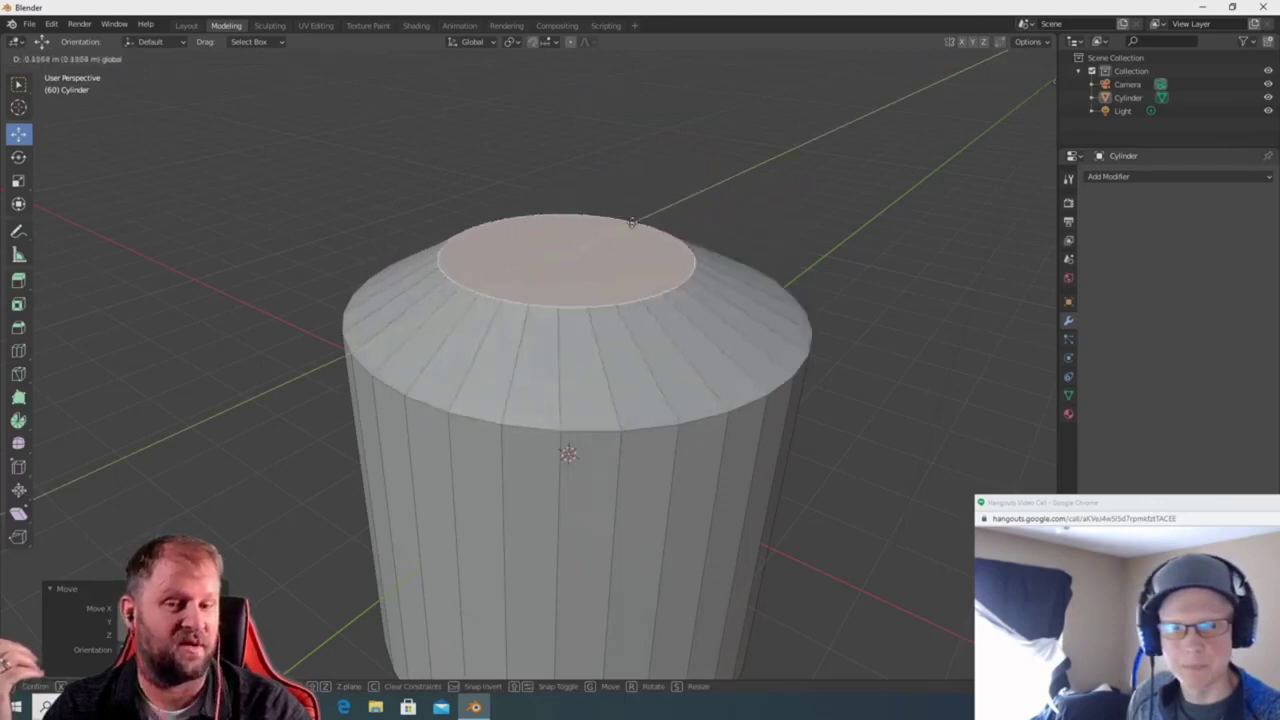
key(Escape)
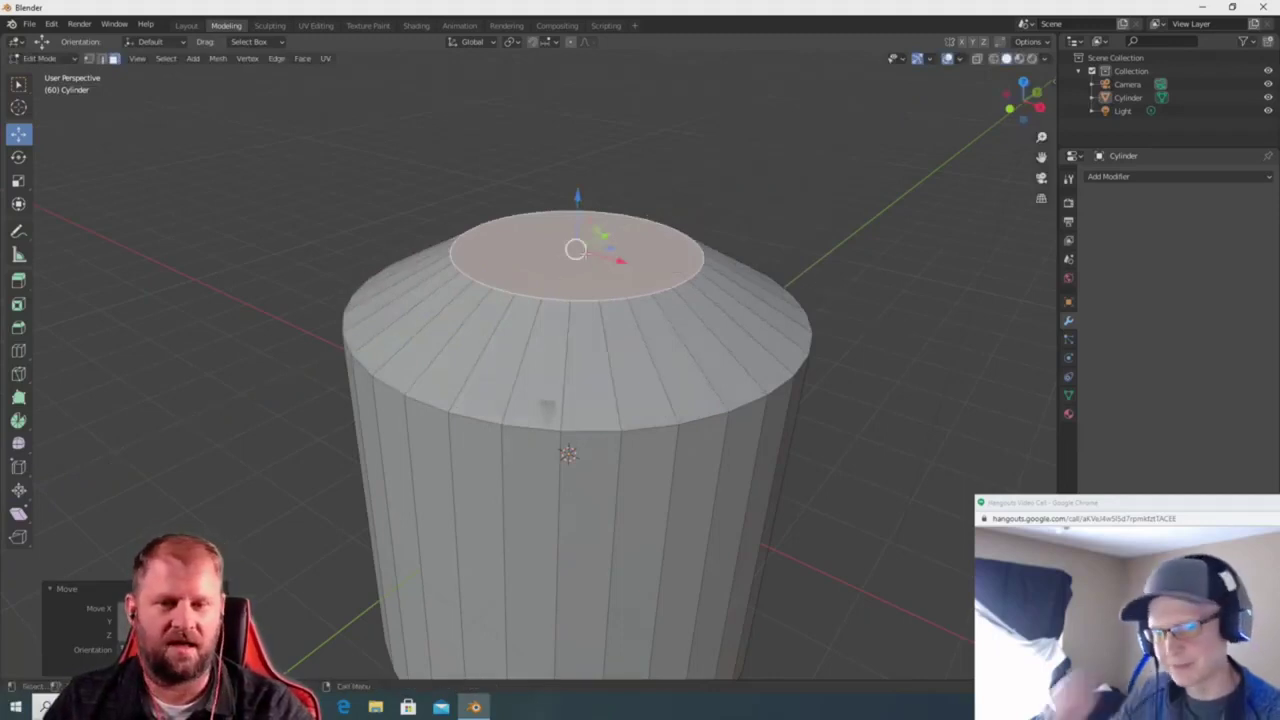
drag(576, 249, 566, 311)
key(Escape)
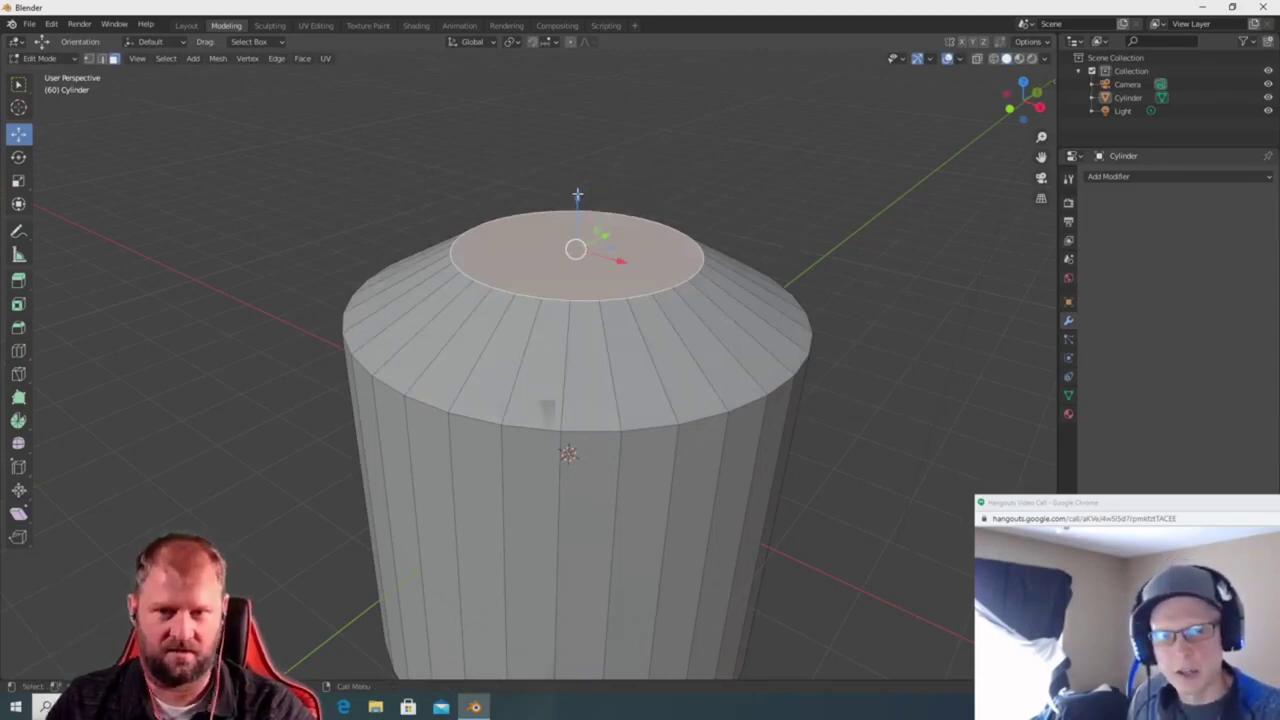
Raise the top face well above the body along Z to form a tapered shoulder, and try moving it along Y.
drag(579, 194, 594, 74)
scroll(915, 264, down, 2)
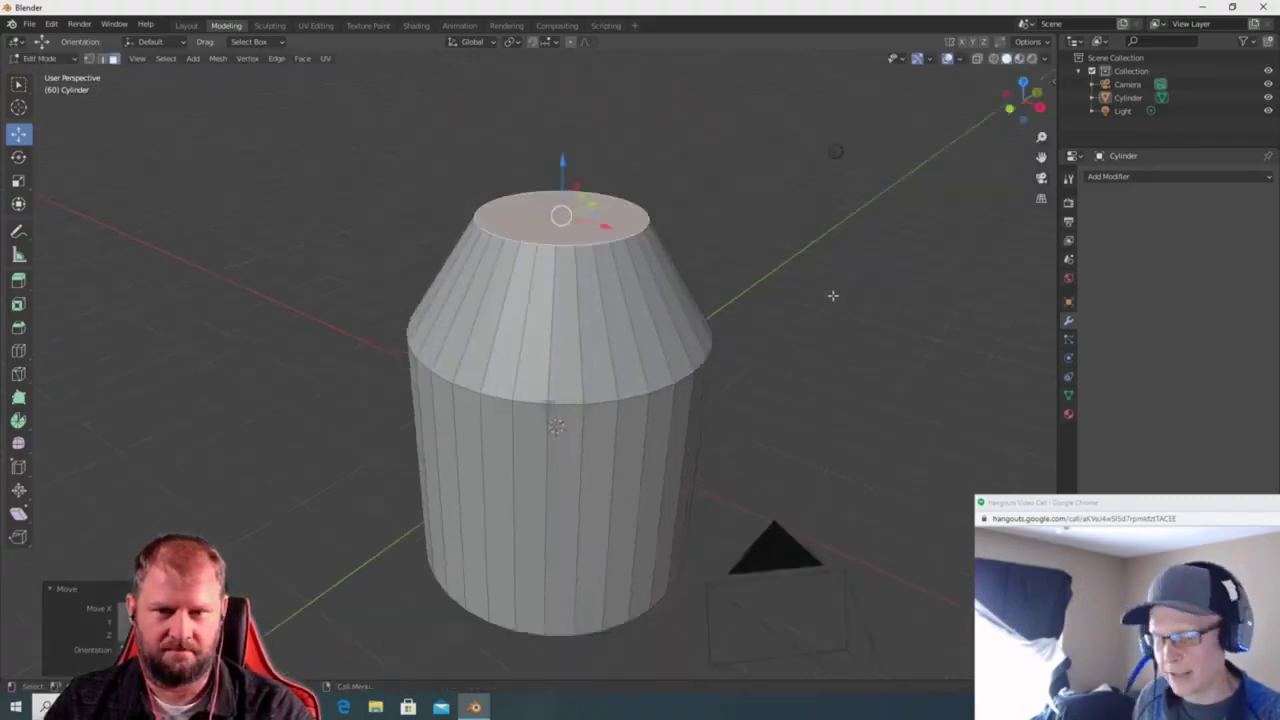
middle_drag(831, 294, 762, 300)
key(g)
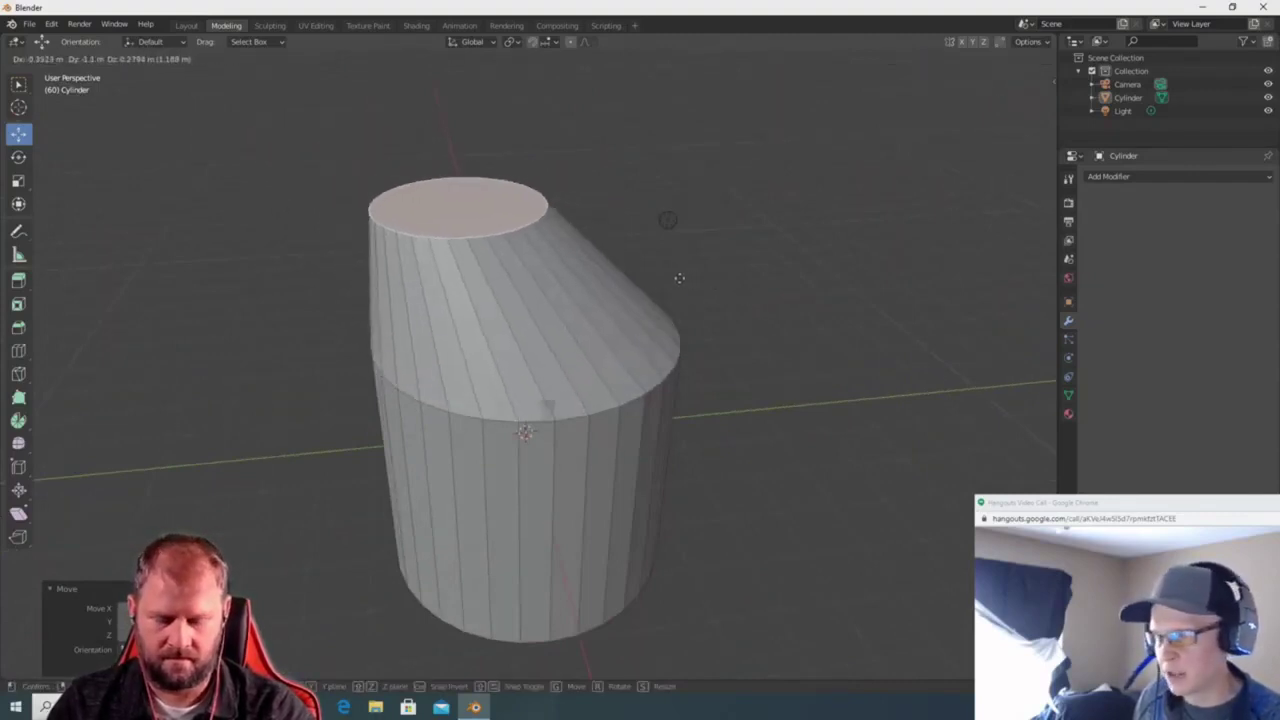
key(y)
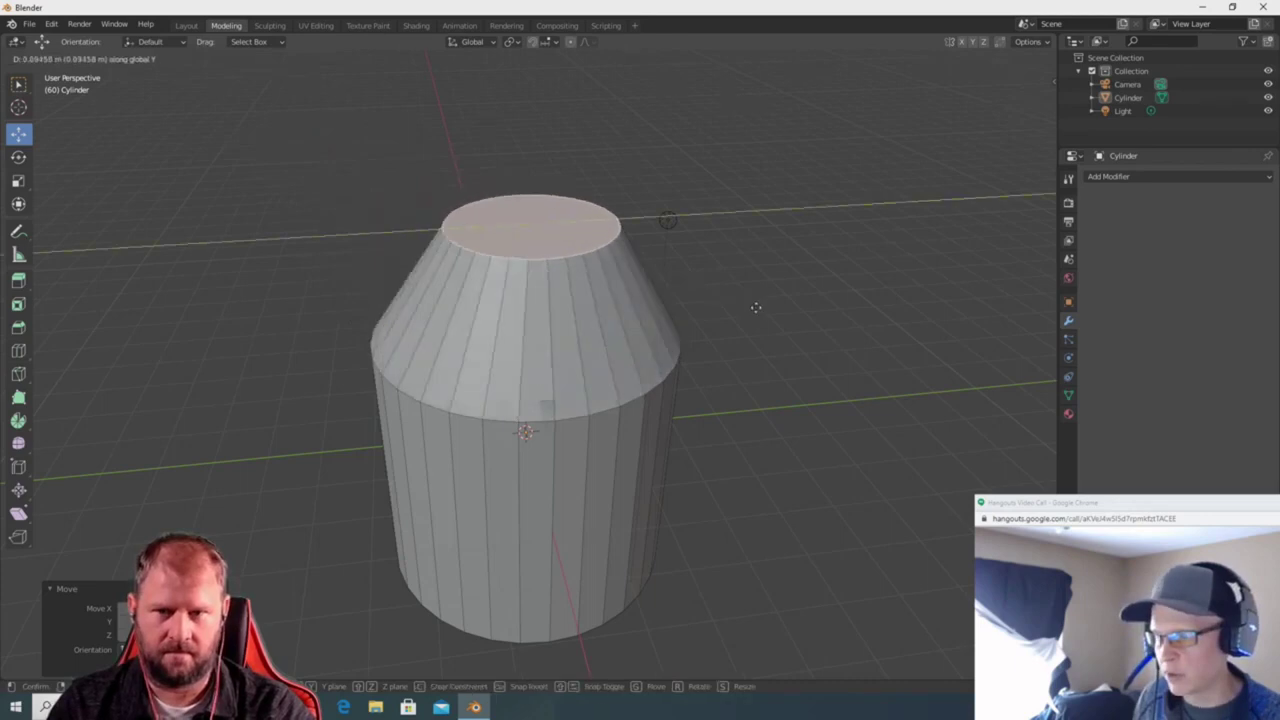
click(747, 310)
Switch to edge selection and add a horizontal loop cut partway up the tapered shoulder.
scroll(894, 366, up, 3)
middle_drag(894, 366, 531, 229)
key(2)
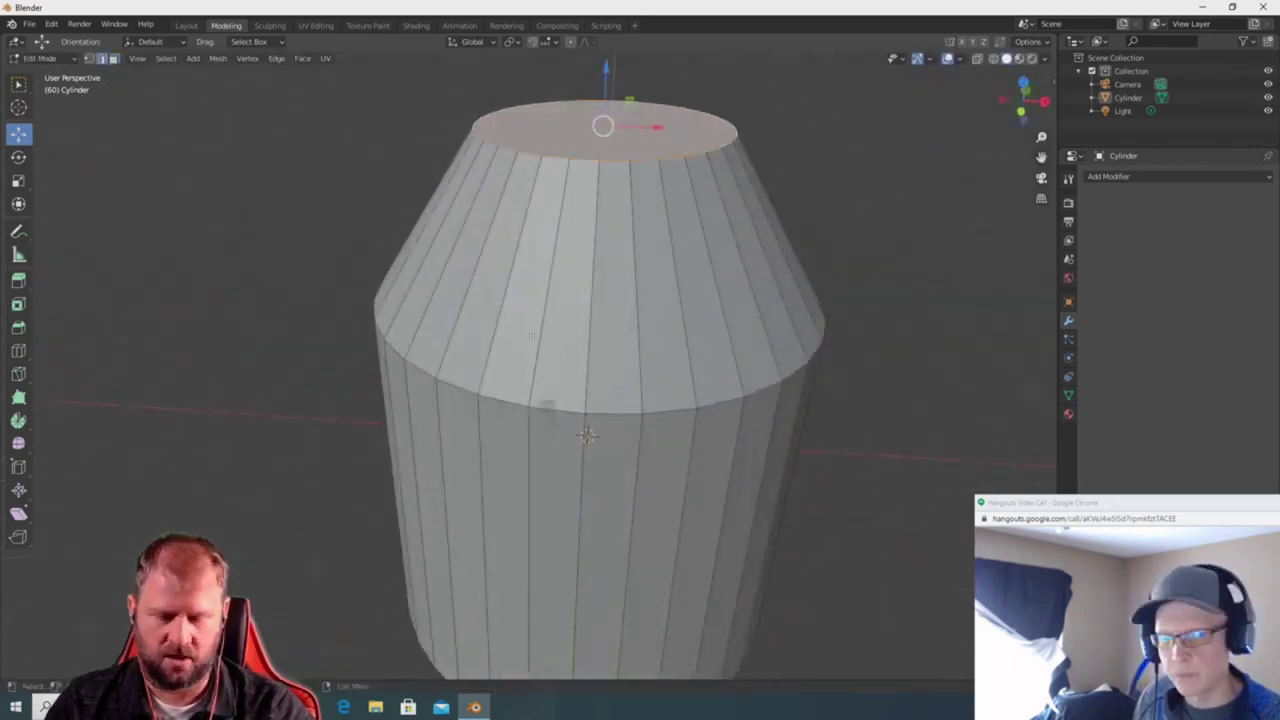
key(ctrl+r)
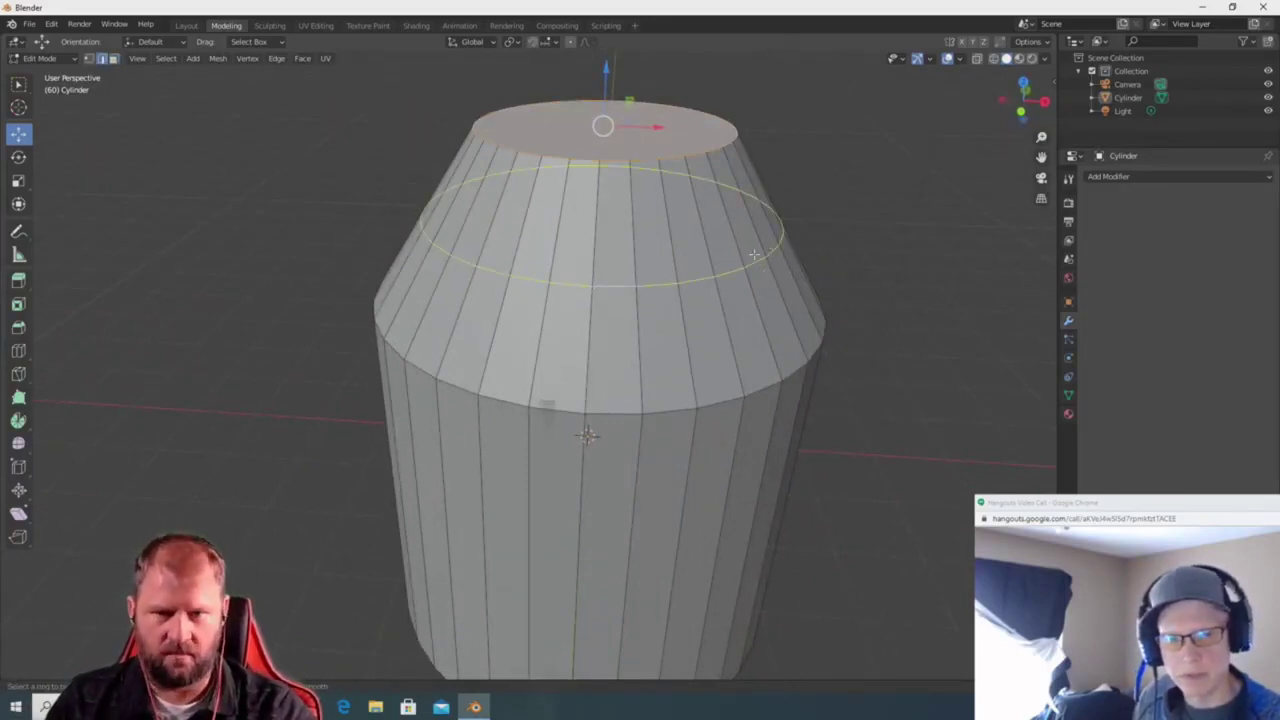
click(754, 255)
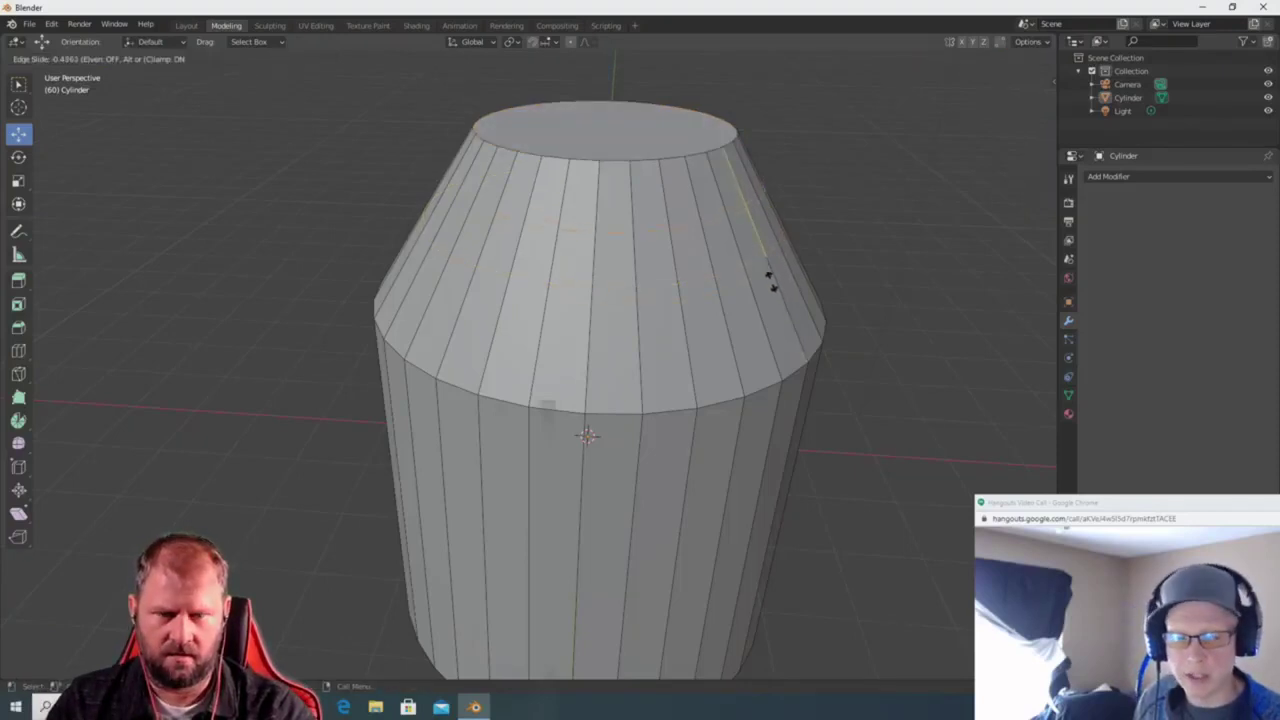
click(767, 277)
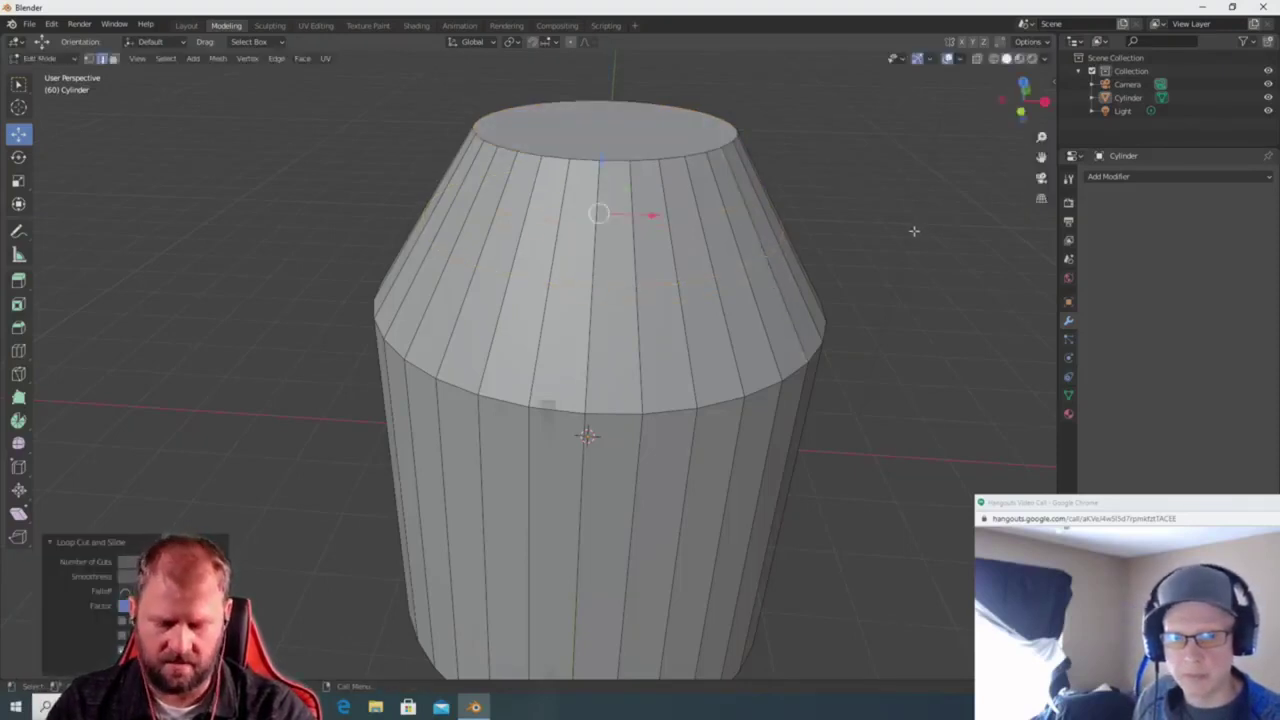
Scale the shoulder's edge loop outward to about 1.12 and lower it slightly along the Z axis.
key(s)
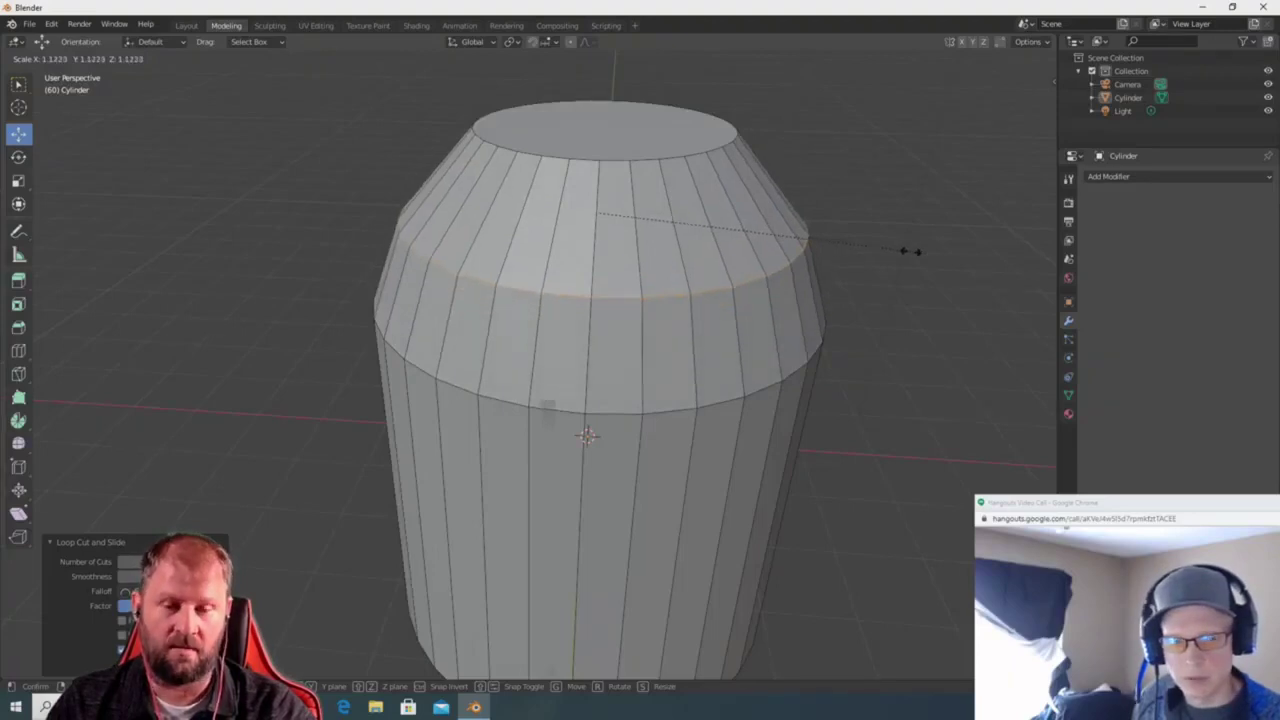
click(912, 251)
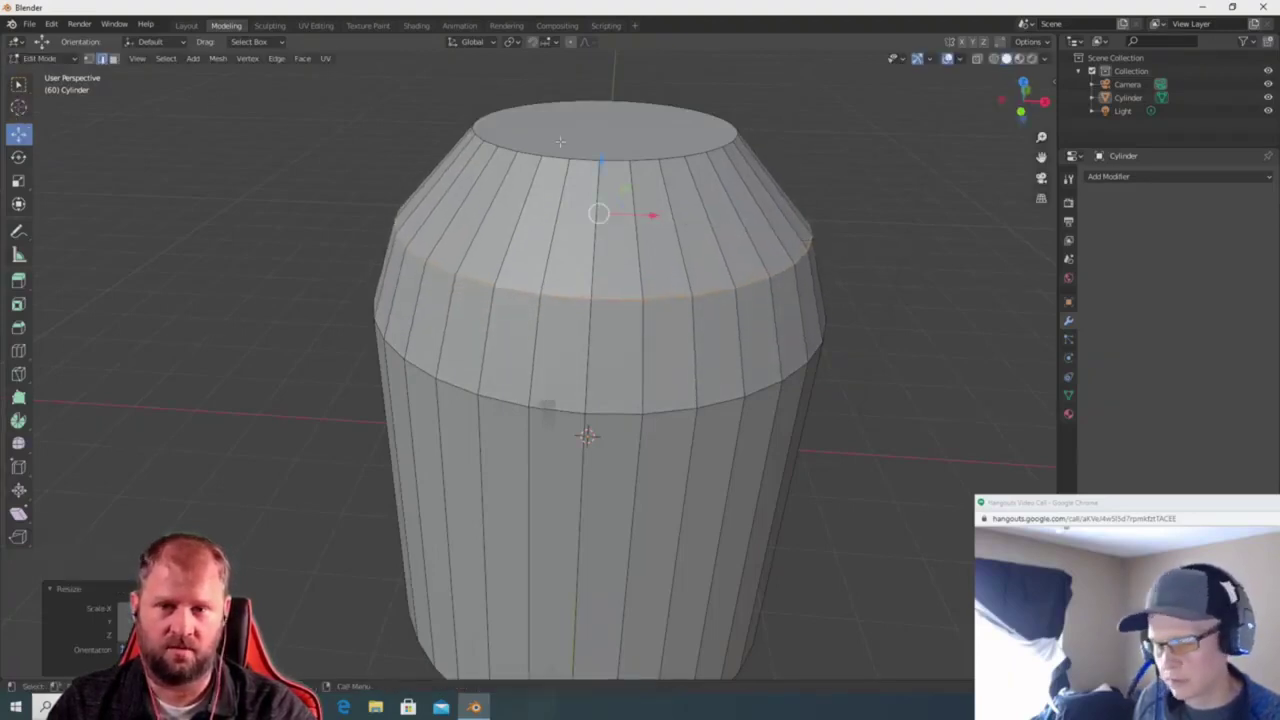
mouse_move(601, 160)
mouse_down()
mouse_move(601, 116)
mouse_move(606, 178)
mouse_move(606, 165)
mouse_up()
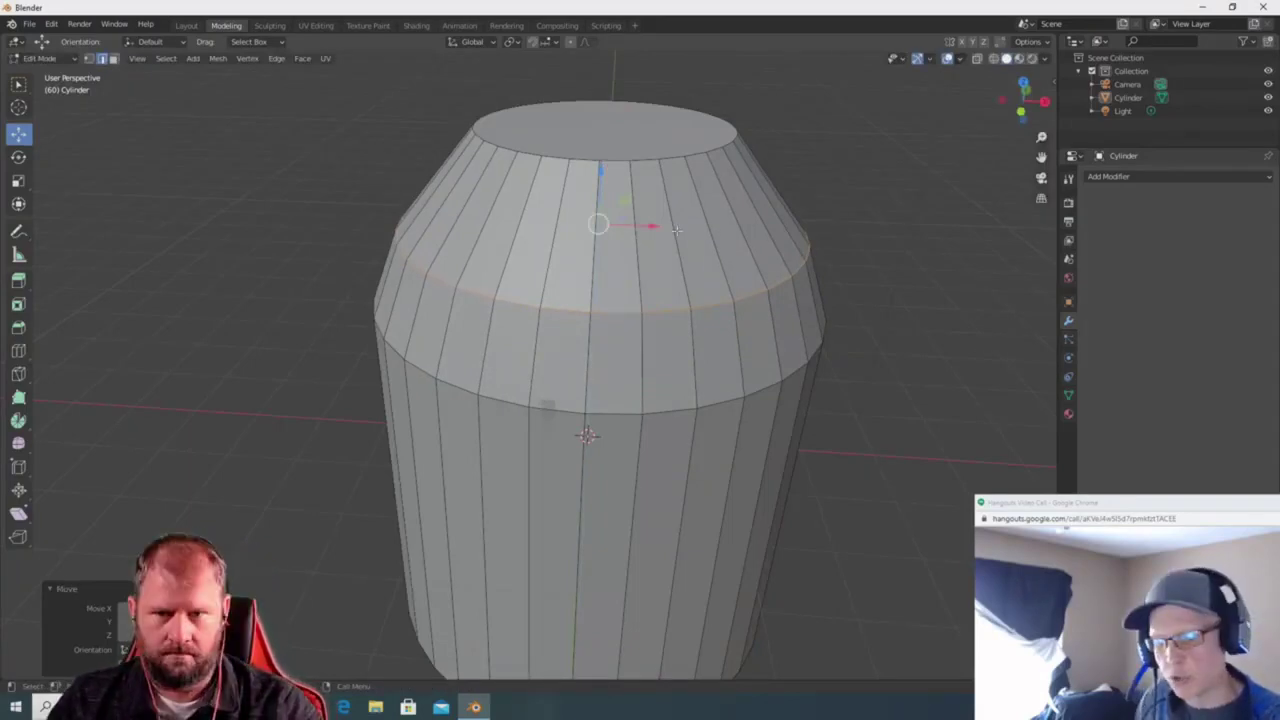
Add another loop cut between the widened loop and the top face, and adjust its height with Edge Slide.
key(ctrl+r)
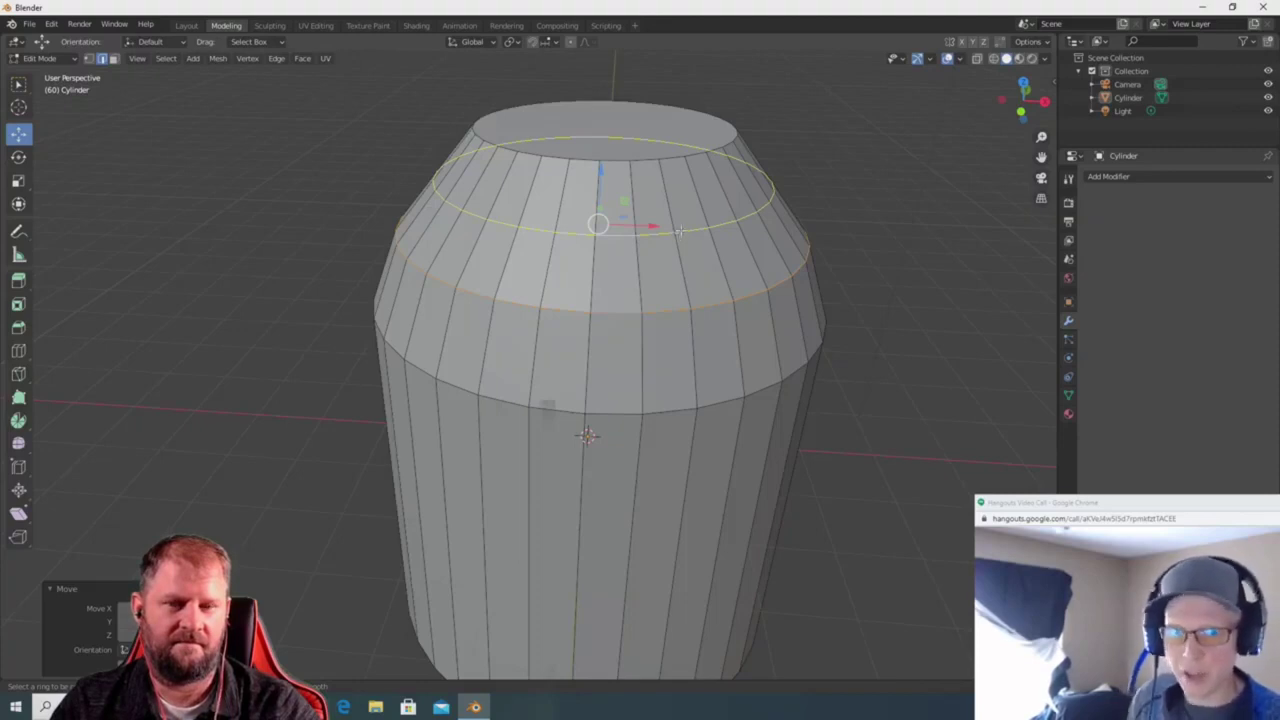
key(g)
key(g)
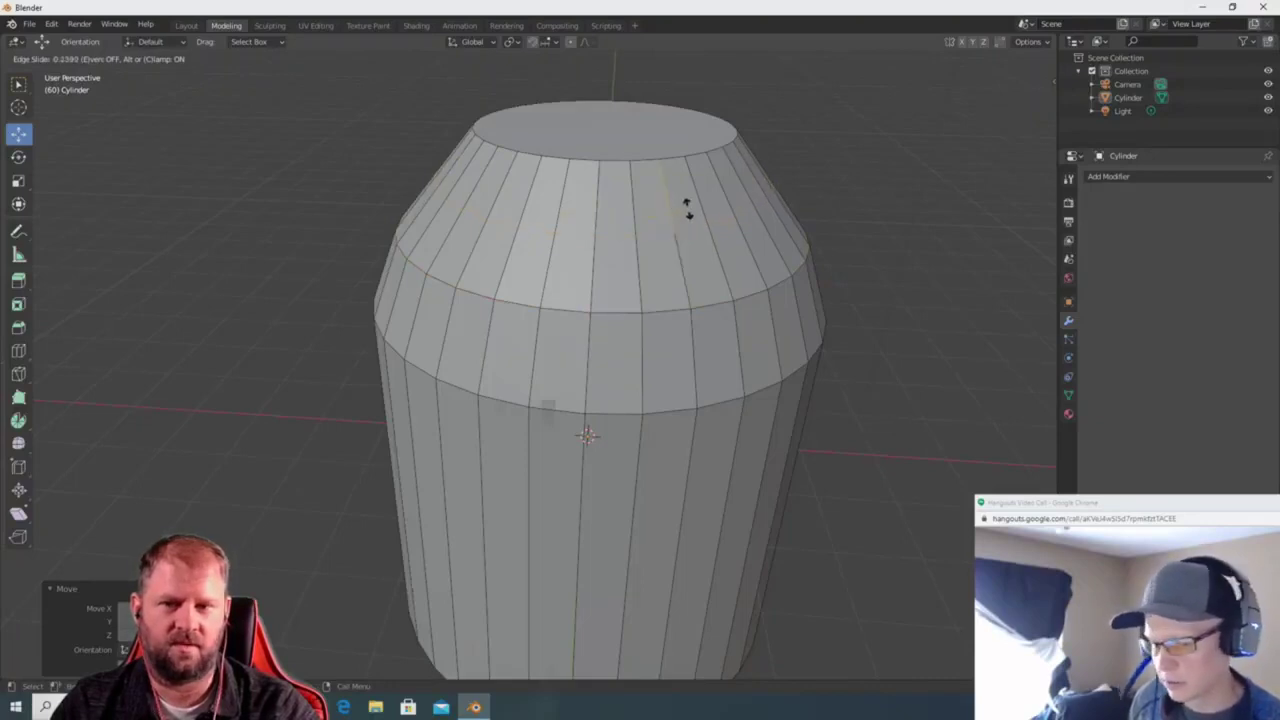
key(ctrl+r)
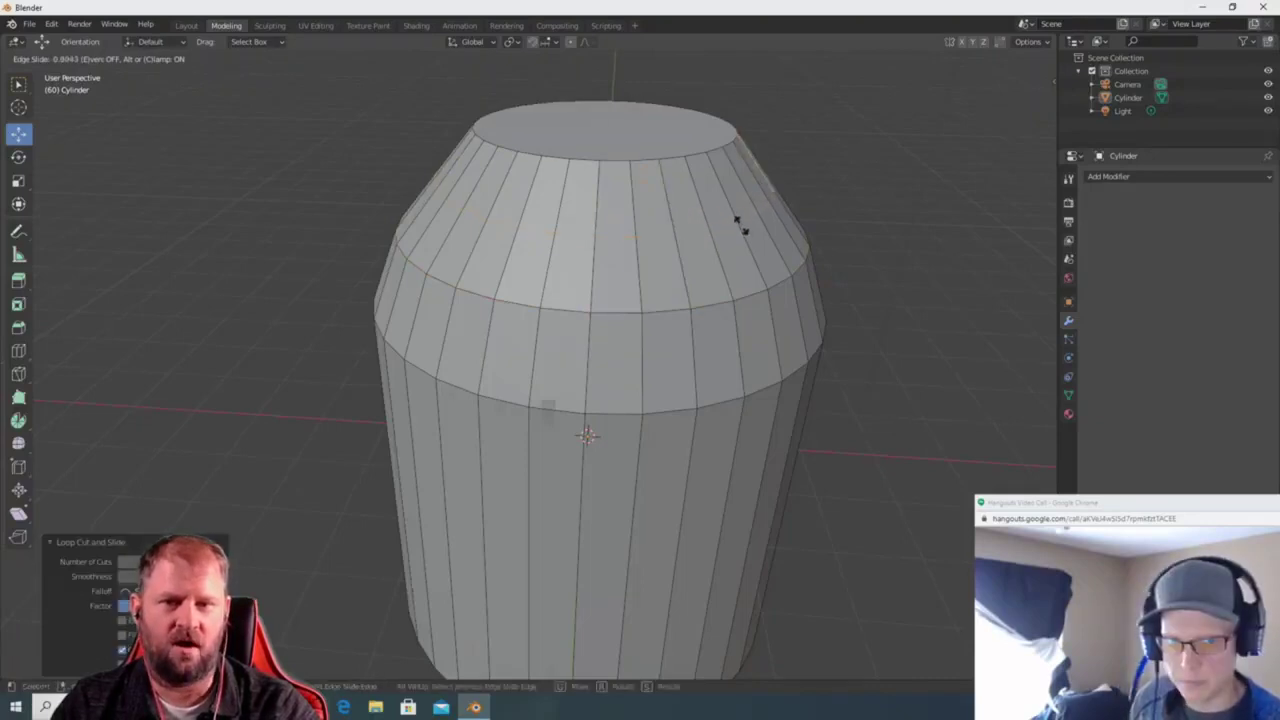
click(785, 282)
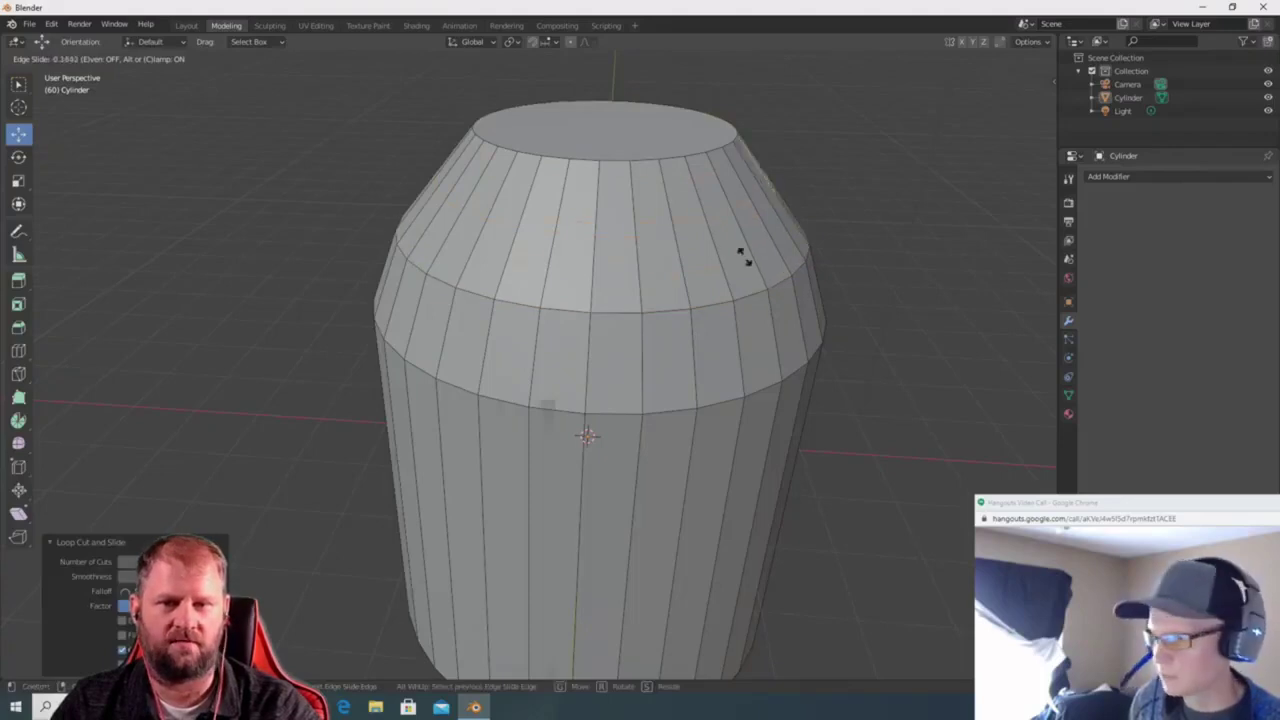
click(757, 266)
Try scaling and freely moving the upper shoulder loop, and adjust its position along the slope with Edge Slide.
key(s)
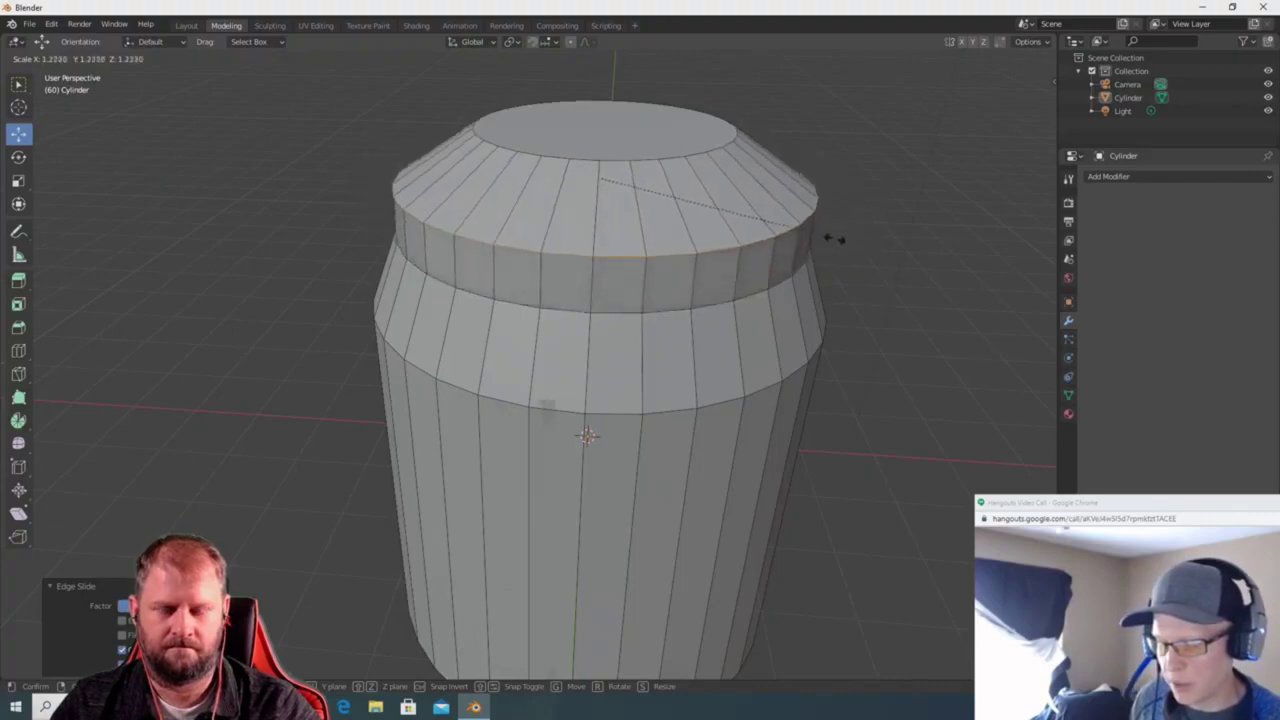
key(Escape)
key(g)
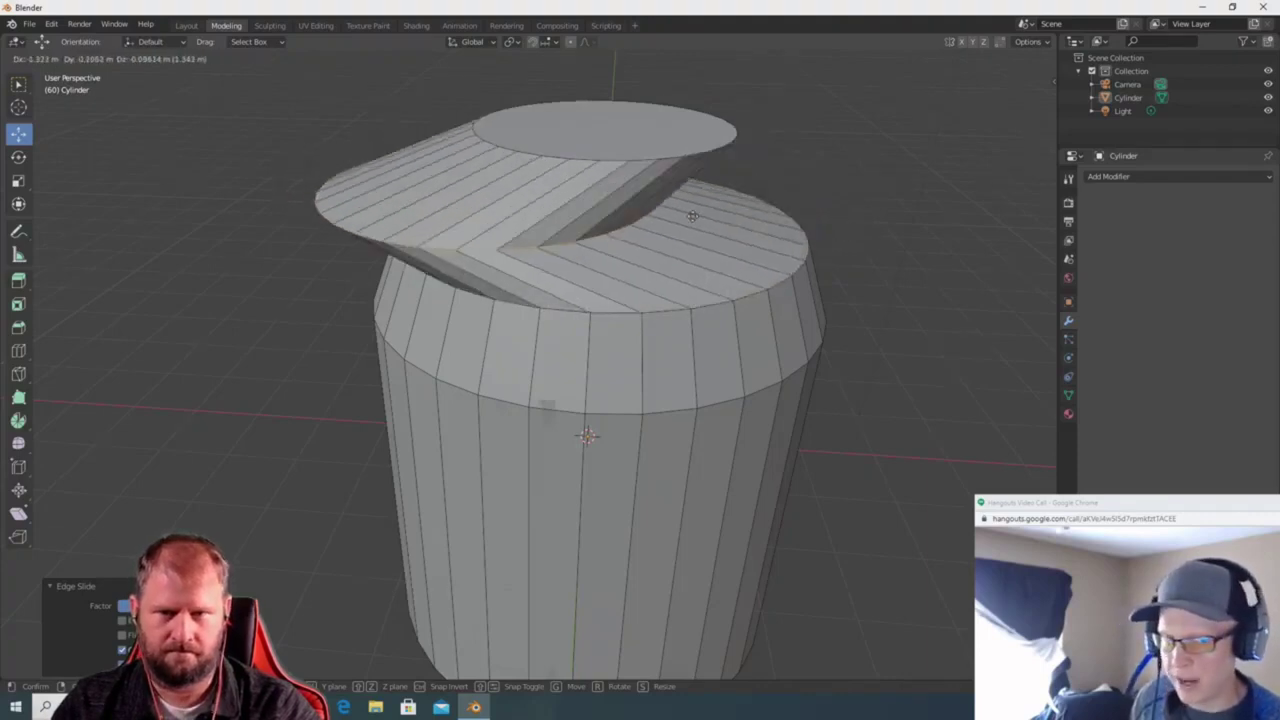
key(g)
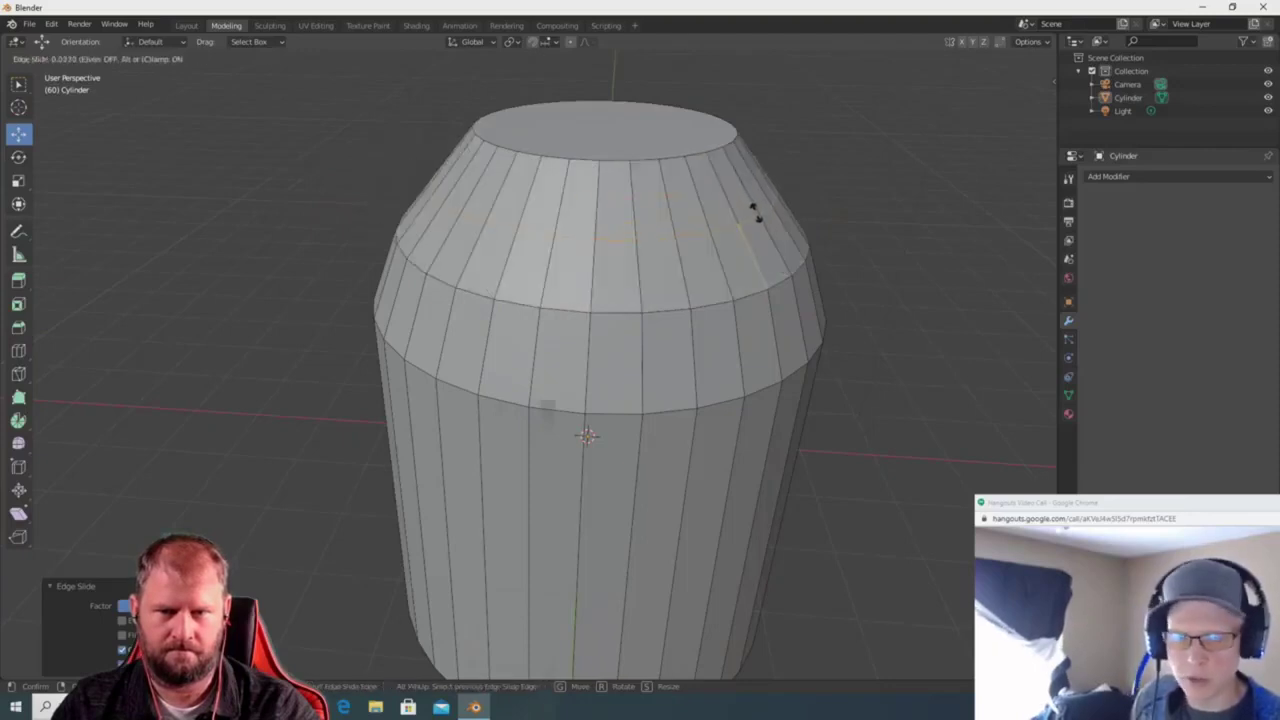
click(757, 209)
Lower the upper shoulder loop along the Z axis by about 0.42 m to form a ledge around the neck.
key(g)
key(z)
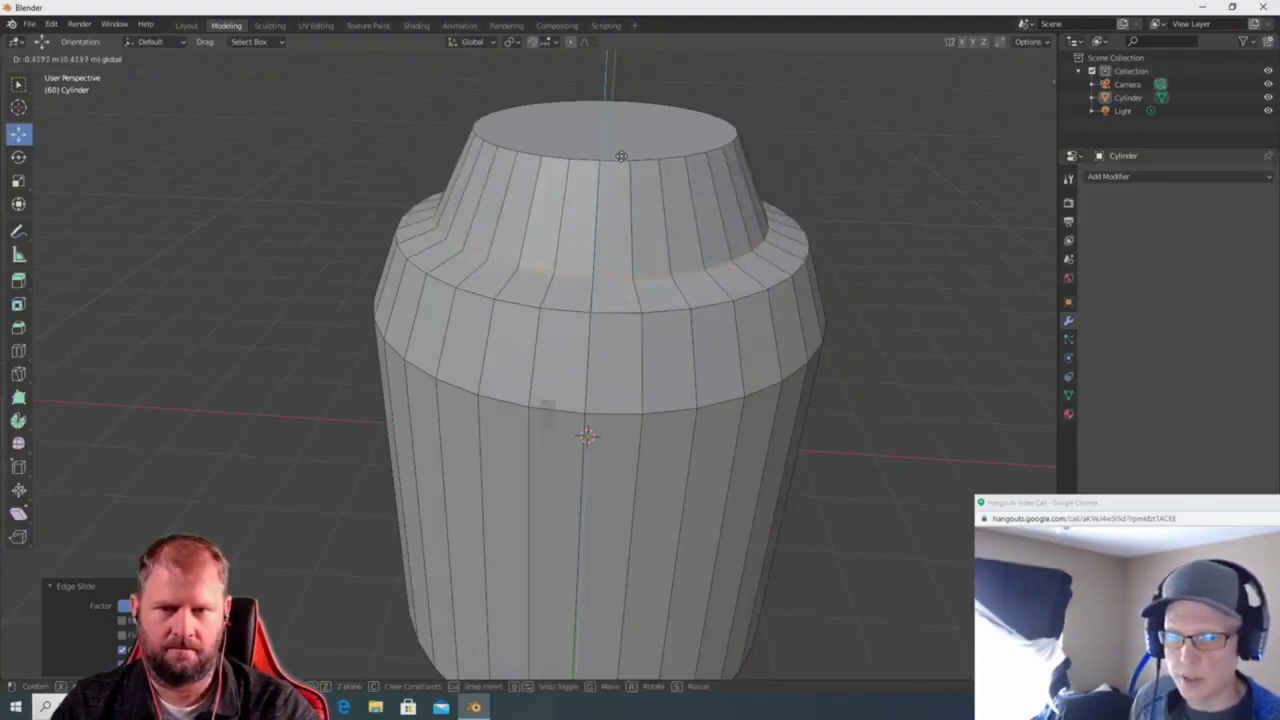
click(621, 156)
Add a loop cut around the band below the ledge and scale it inward to form a recessed rim.
key(ctrl+r)
click(672, 353)
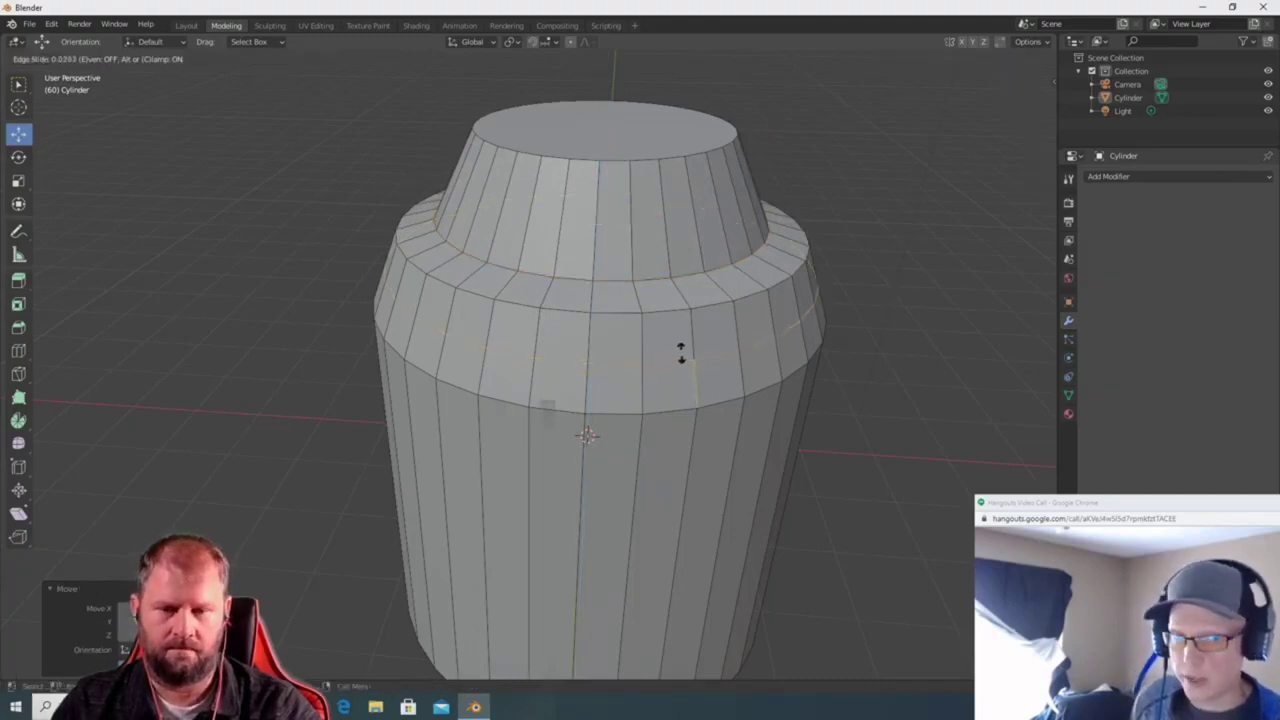
click(683, 355)
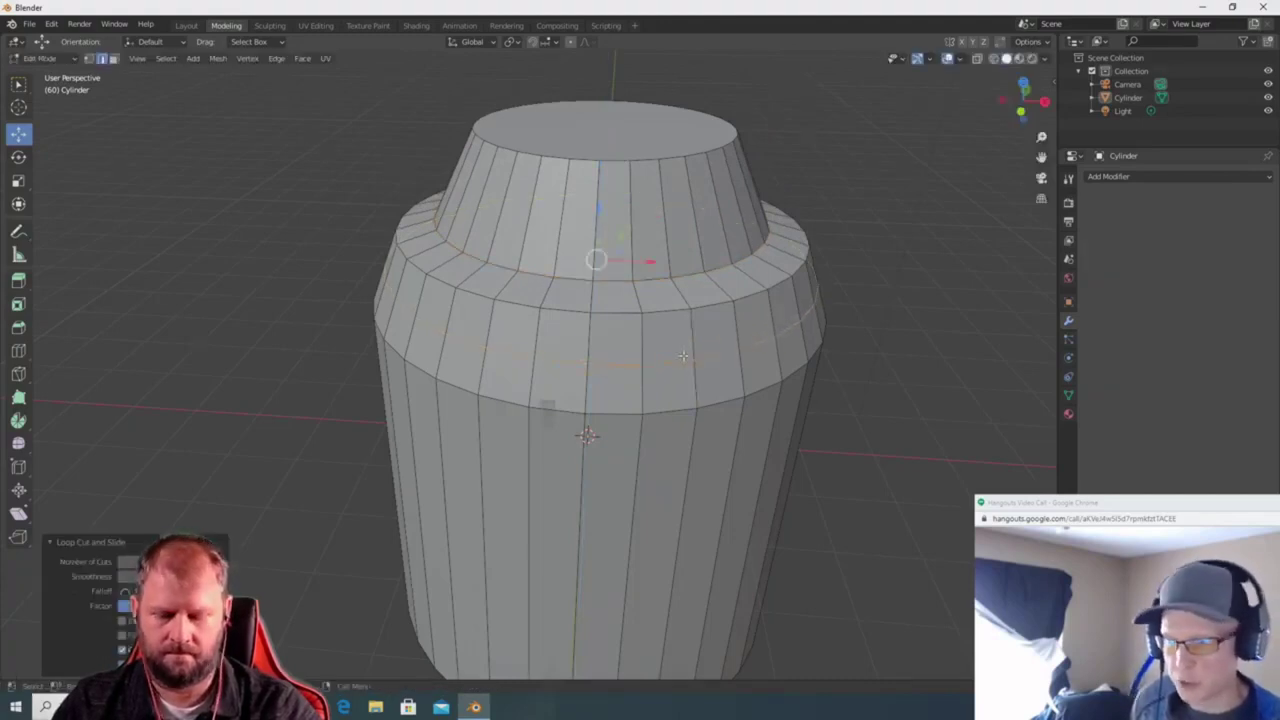
key(s)
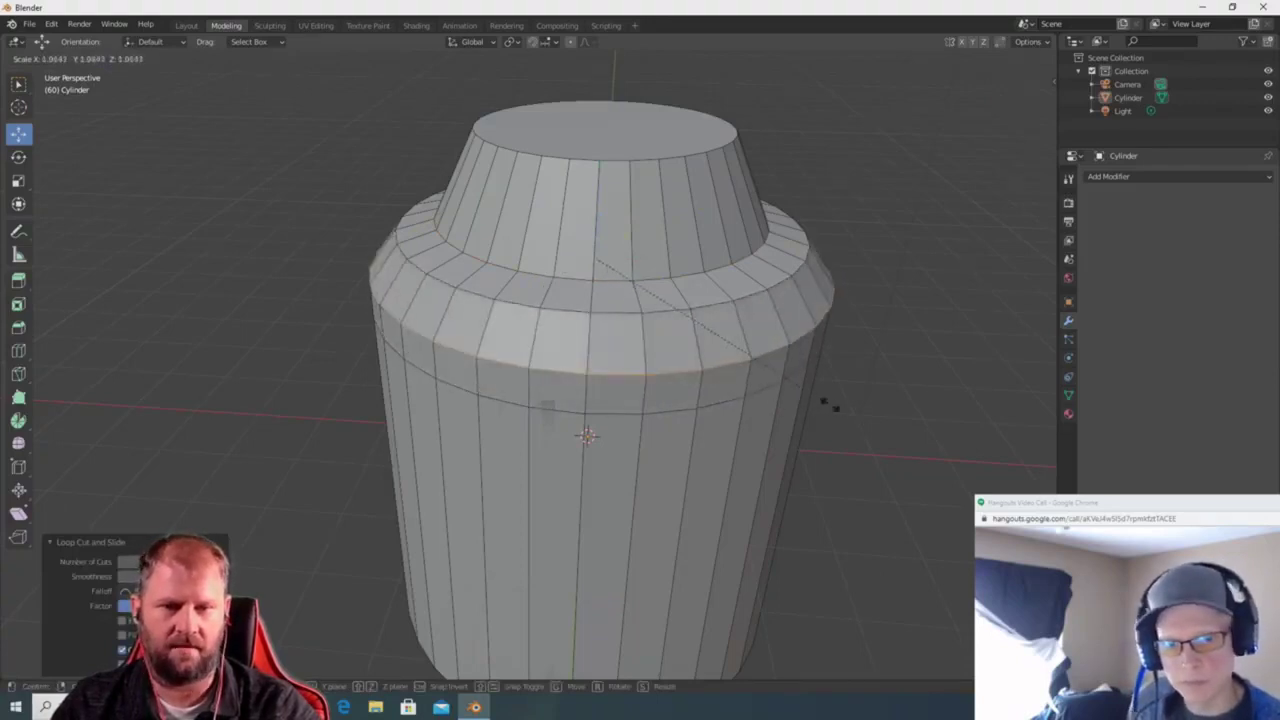
click(640, 349)
Add a loop cut around the lower half of the body and scale it outward to widen the body.
scroll(590, 480, down, 3)
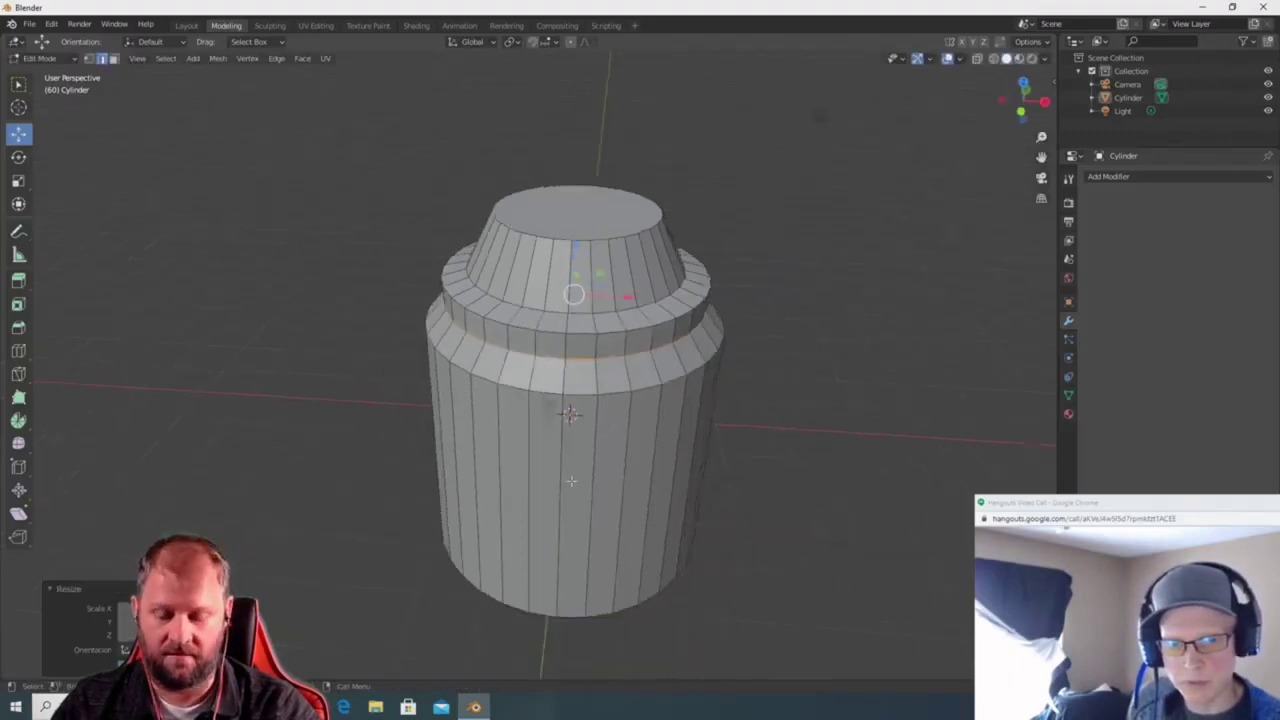
key(ctrl+r)
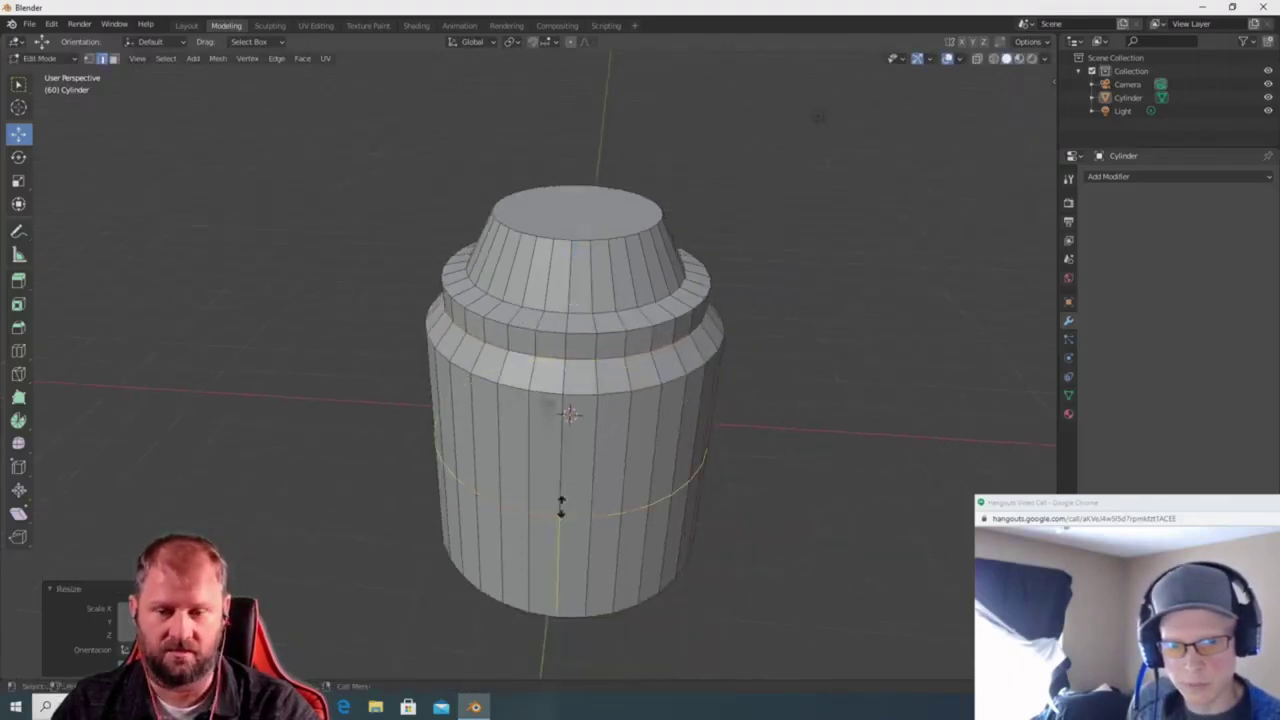
click(872, 400)
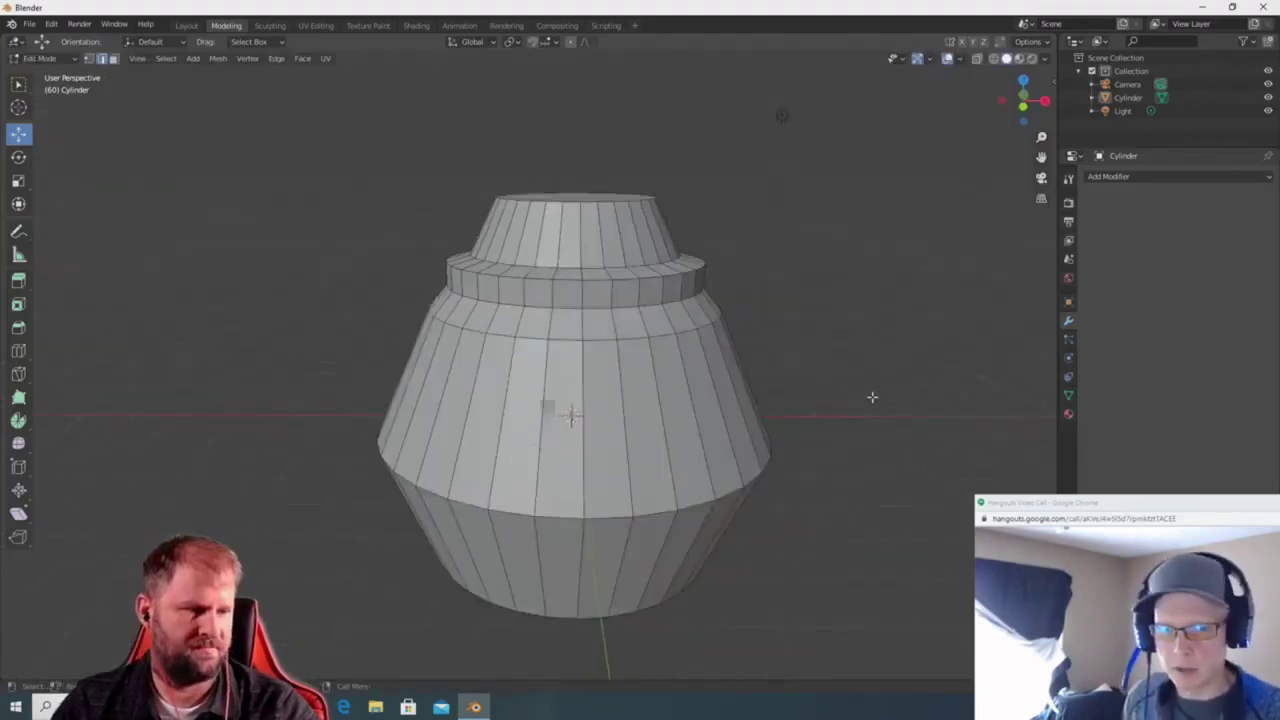
Add a loop cut around the upper body above its widest edge, and try Edge Slide on it.
middle_drag(766, 466, 605, 380)
key(ctrl+r)
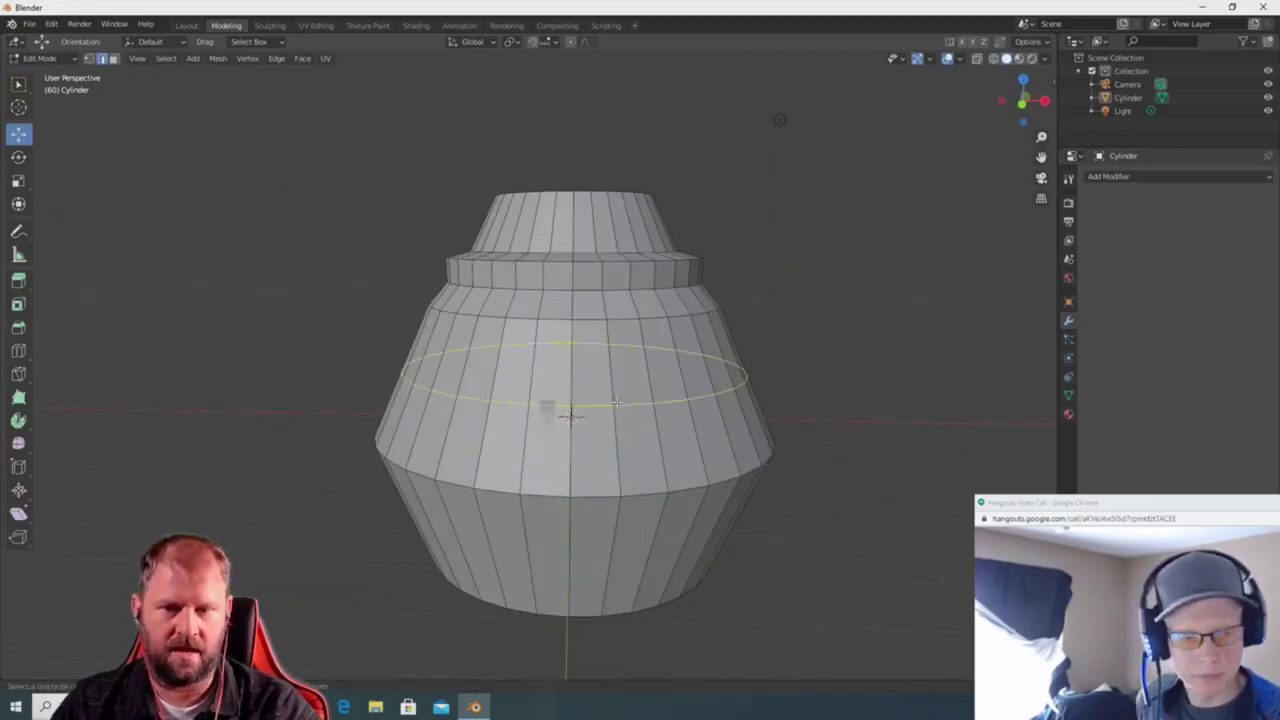
key(Escape)
key(g)
key(g)
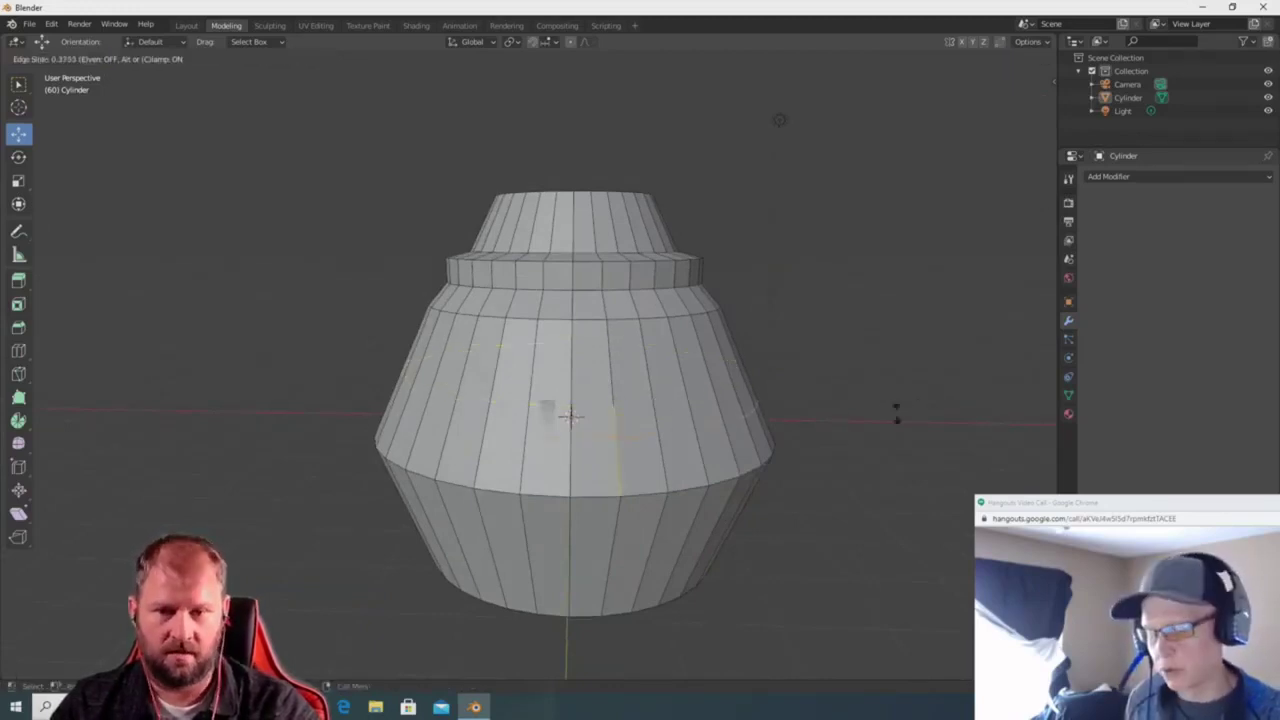
click(831, 388)
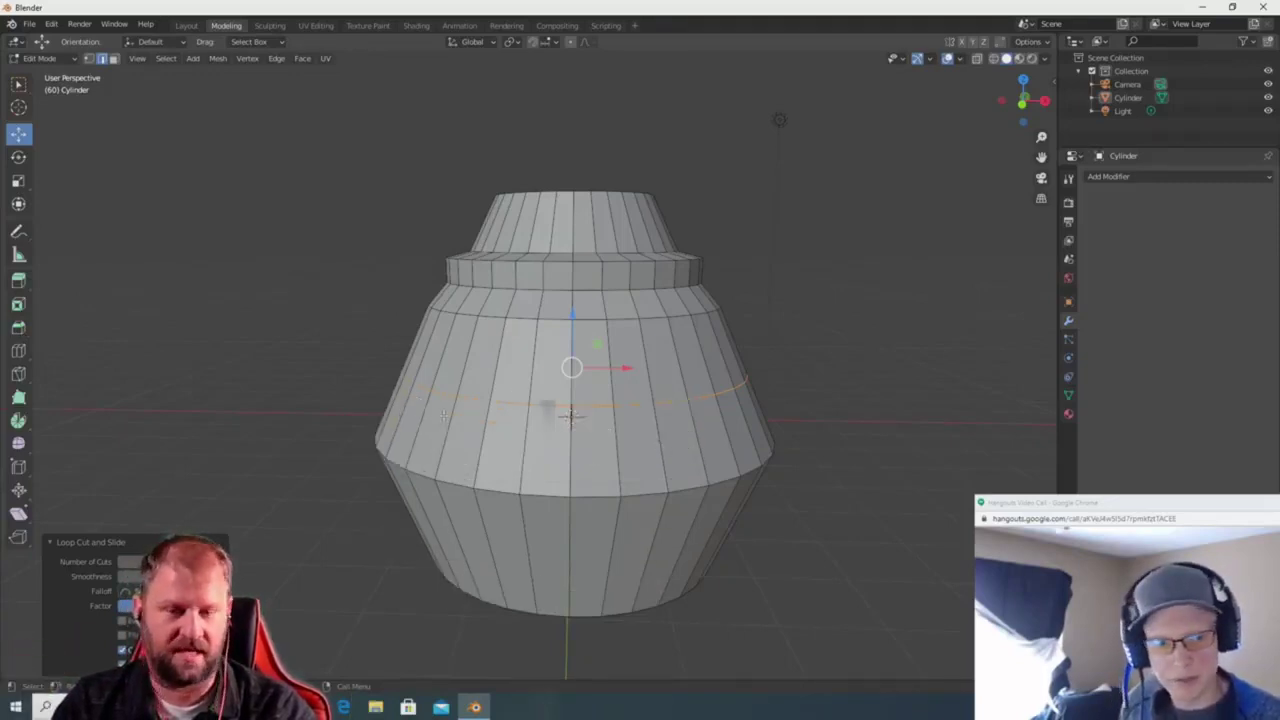
key(b)
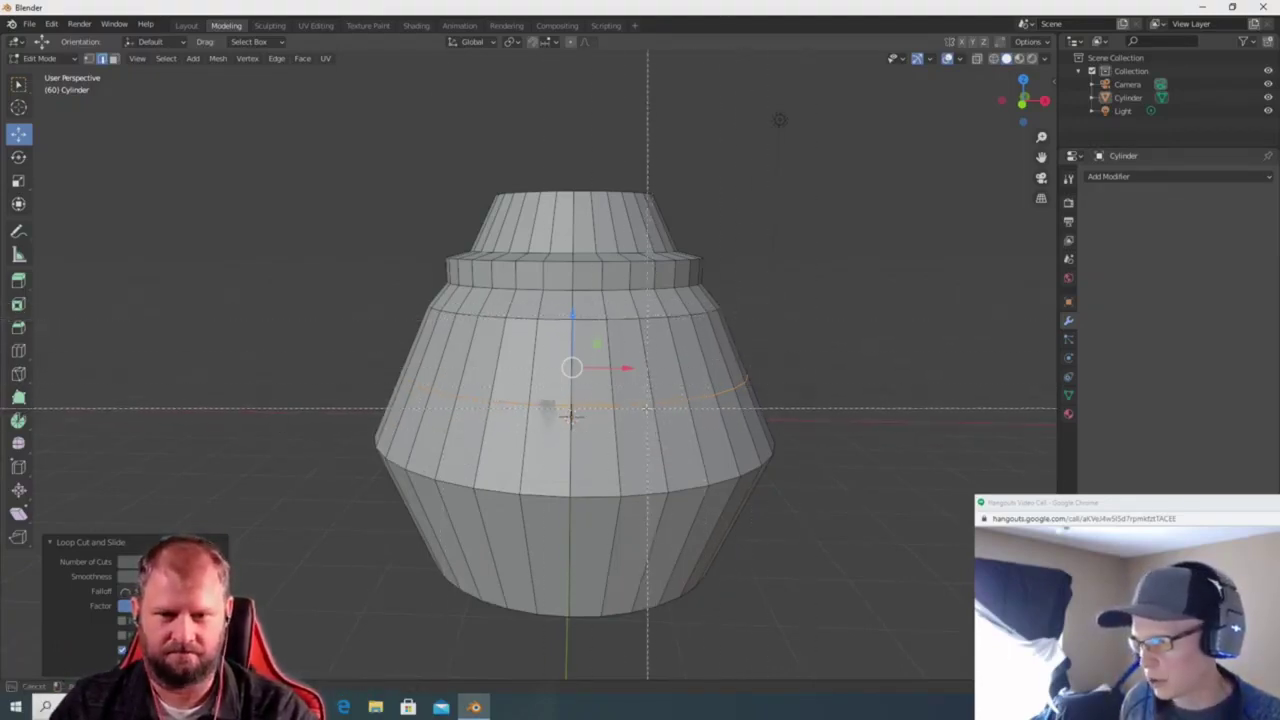
key(Escape)
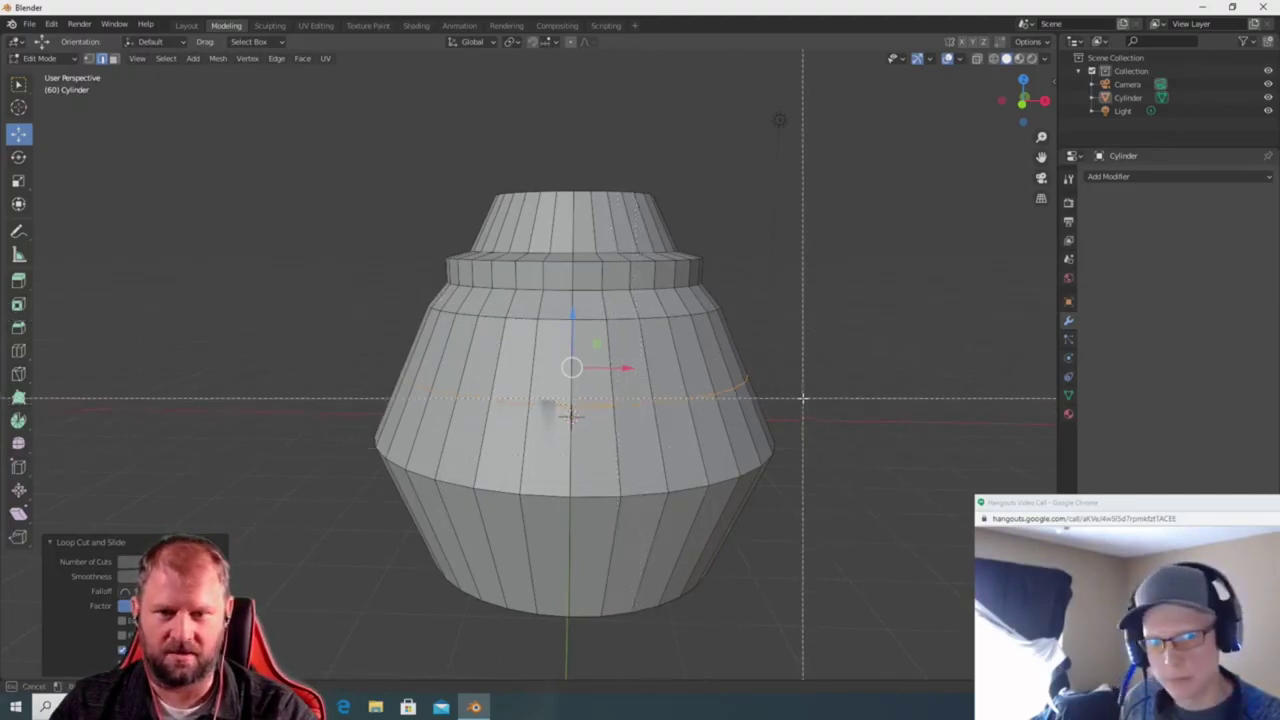
key(a)
key(x)
click(836, 405)
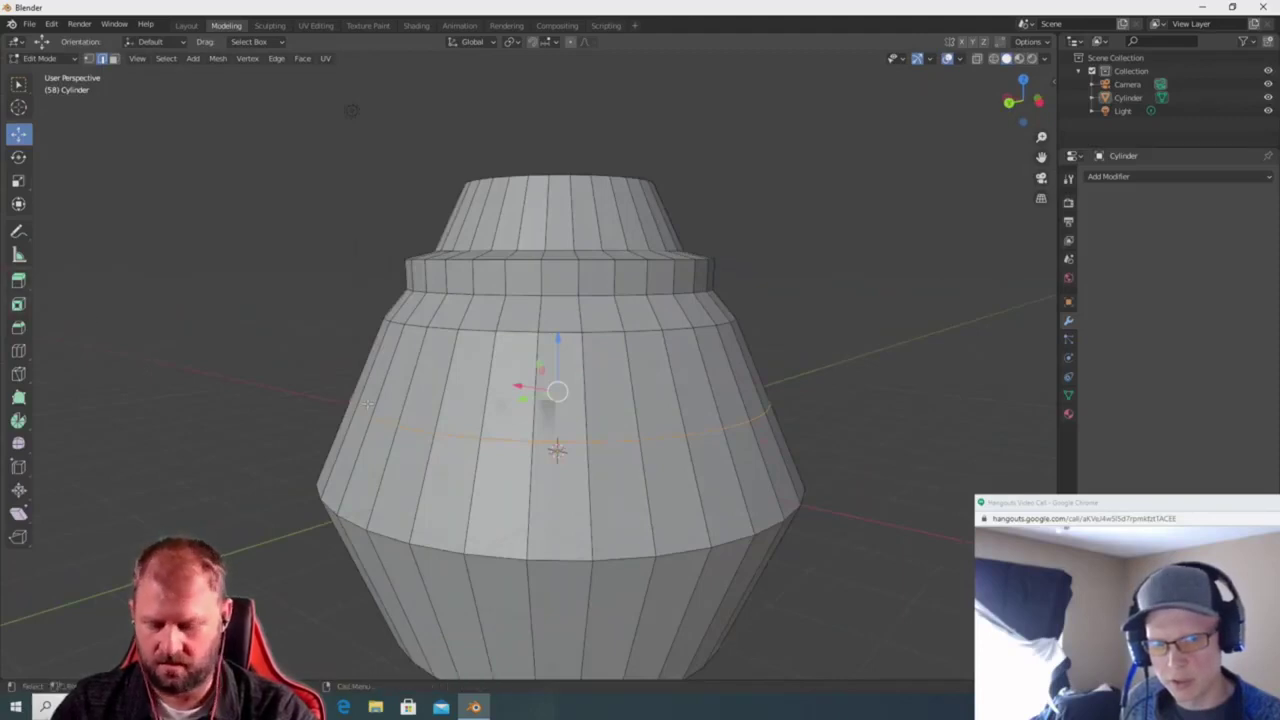
Try a wide bevel on the upper-body edge loop, and undo the loop cut that created it.
key(ctrl+b)
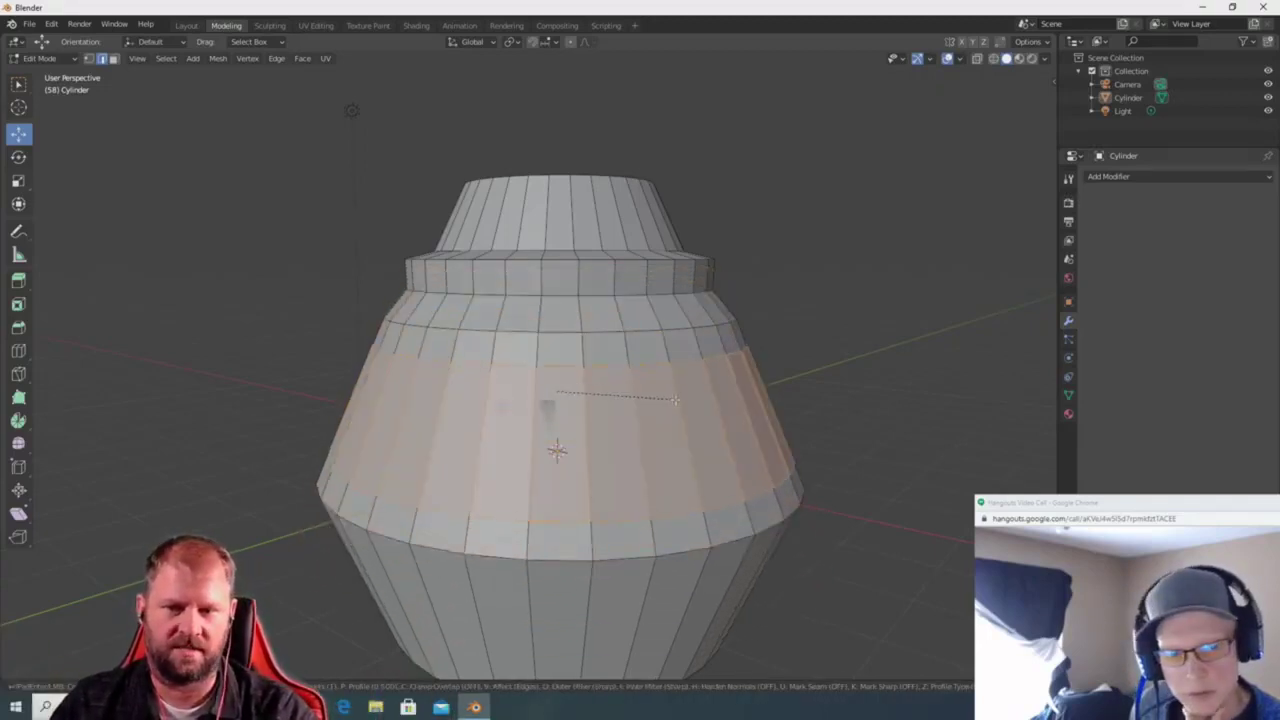
key(Escape)
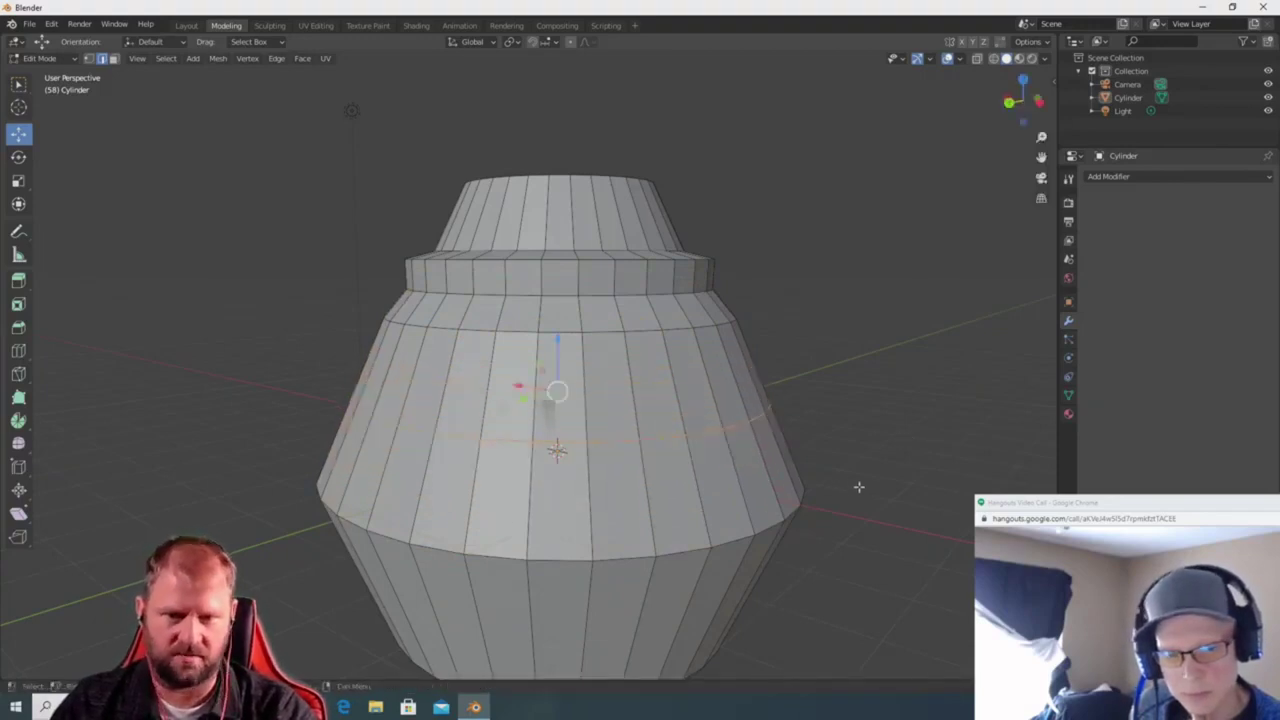
scroll(857, 486, down, 2)
click(856, 467)
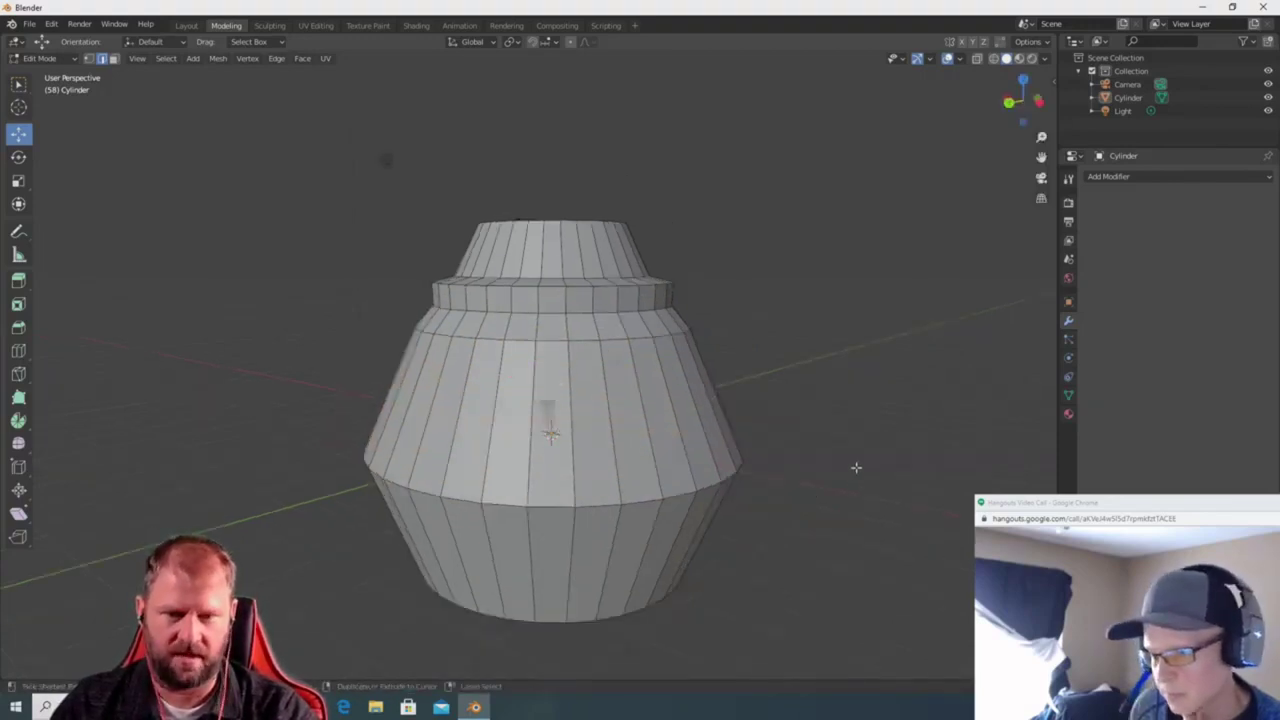
Select the edge loop around the widest part of the body and try a bevel on it.
click(643, 503)
scroll(640, 503, up, 2)
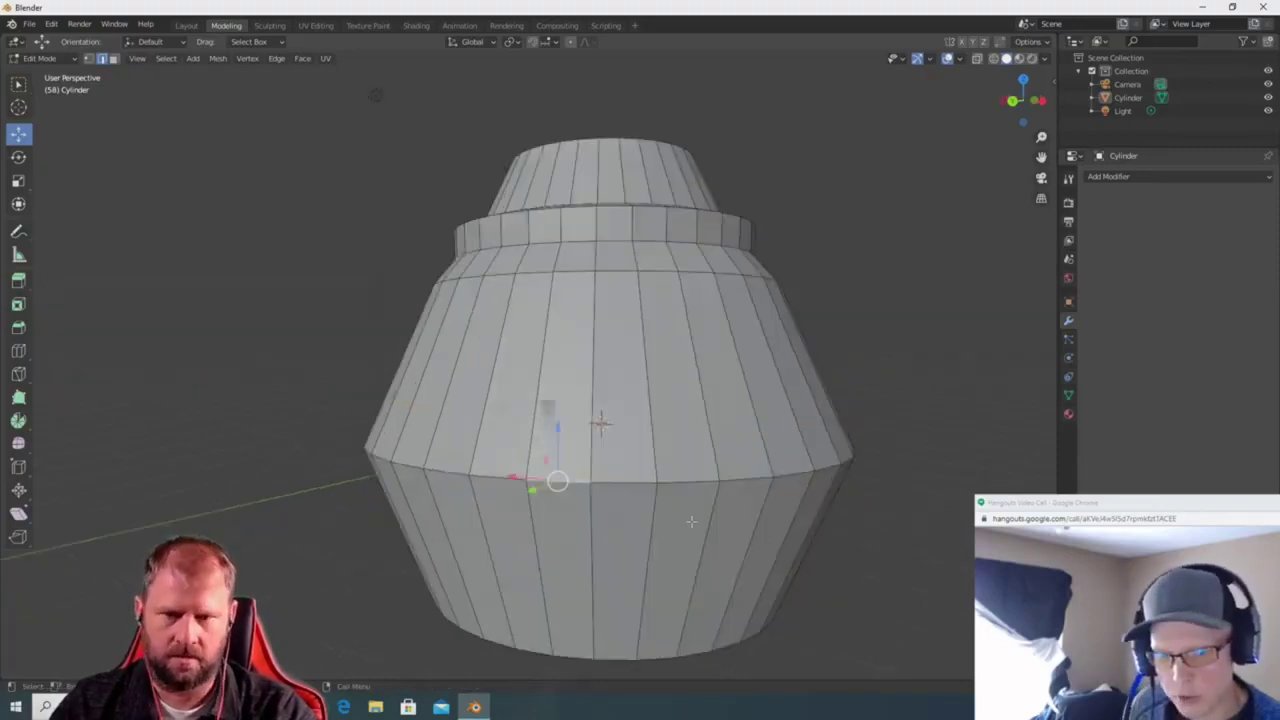
alt+click(647, 485)
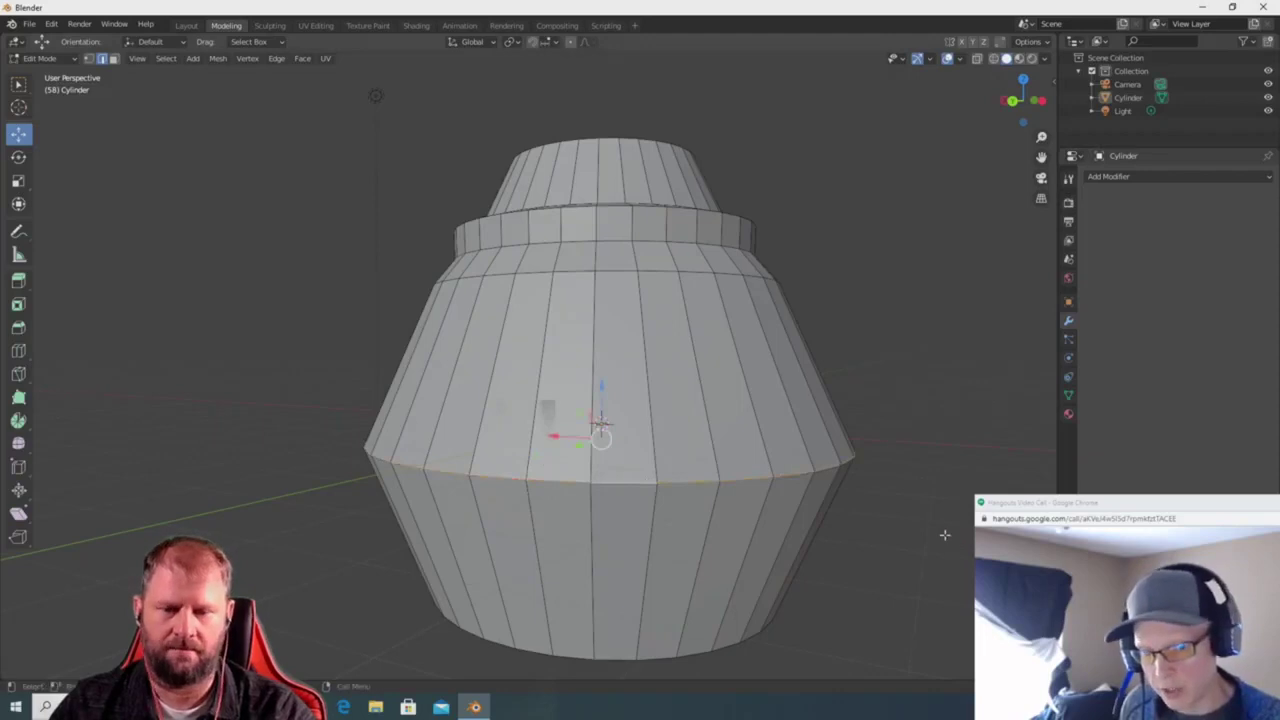
middle_drag(949, 542, 922, 528)
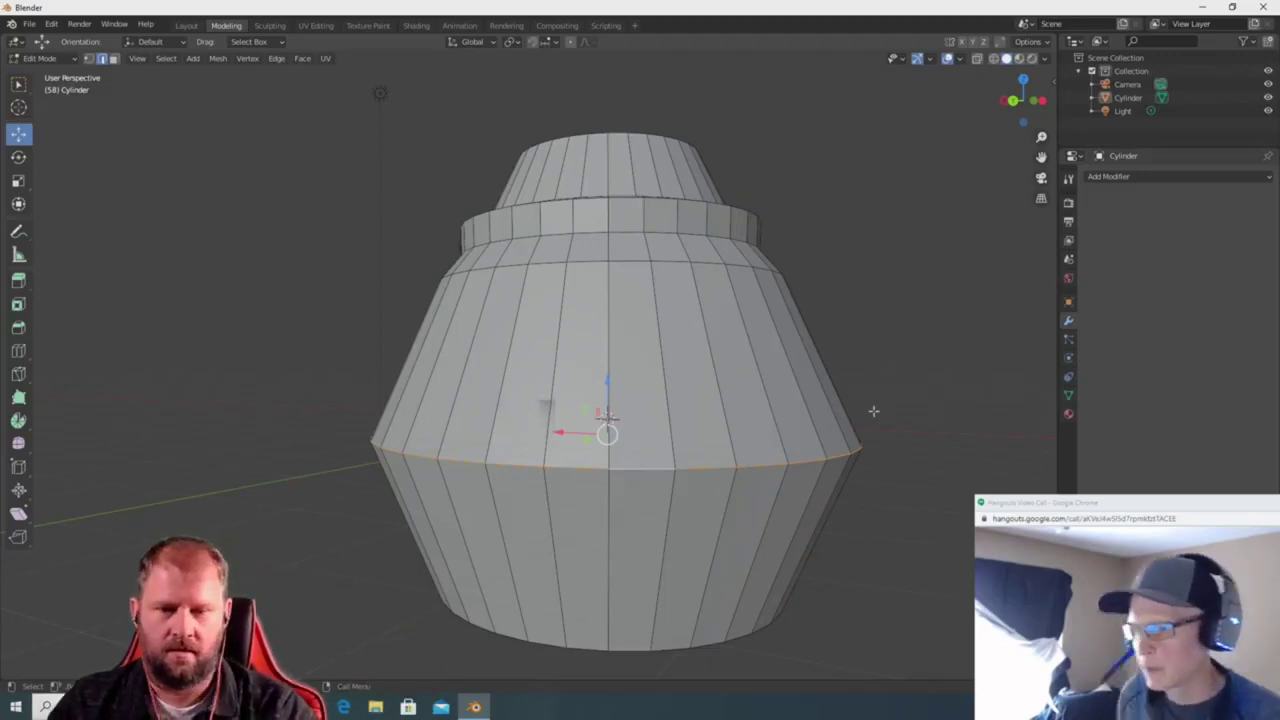
mouse_move(885, 426)
middle_down()
mouse_move(883, 449)
mouse_move(877, 434)
middle_up()
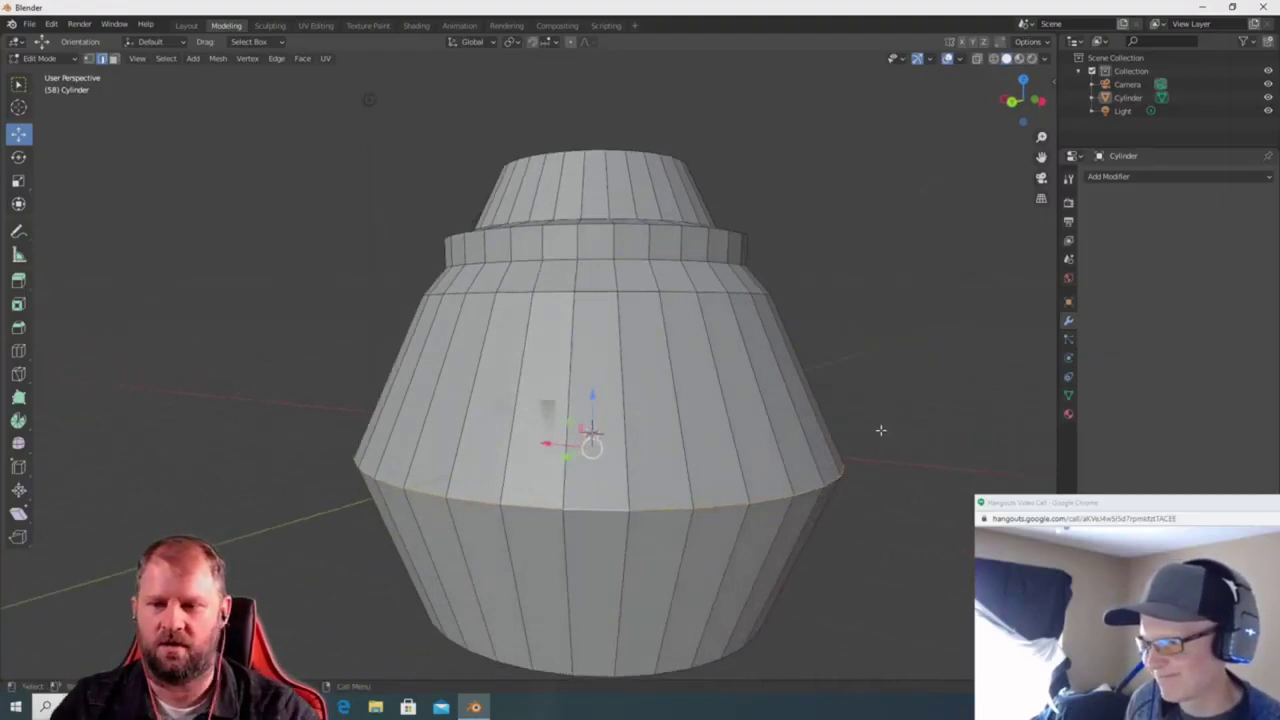
key(ctrl+b)
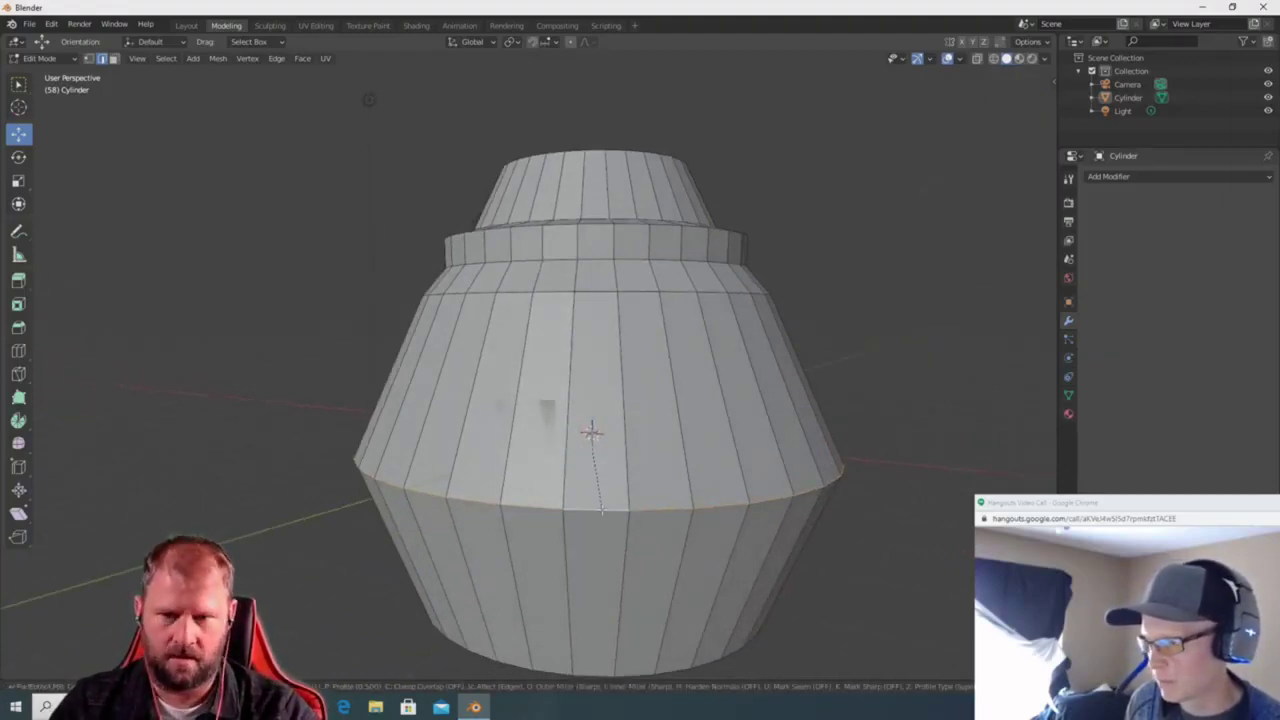
click(596, 492)
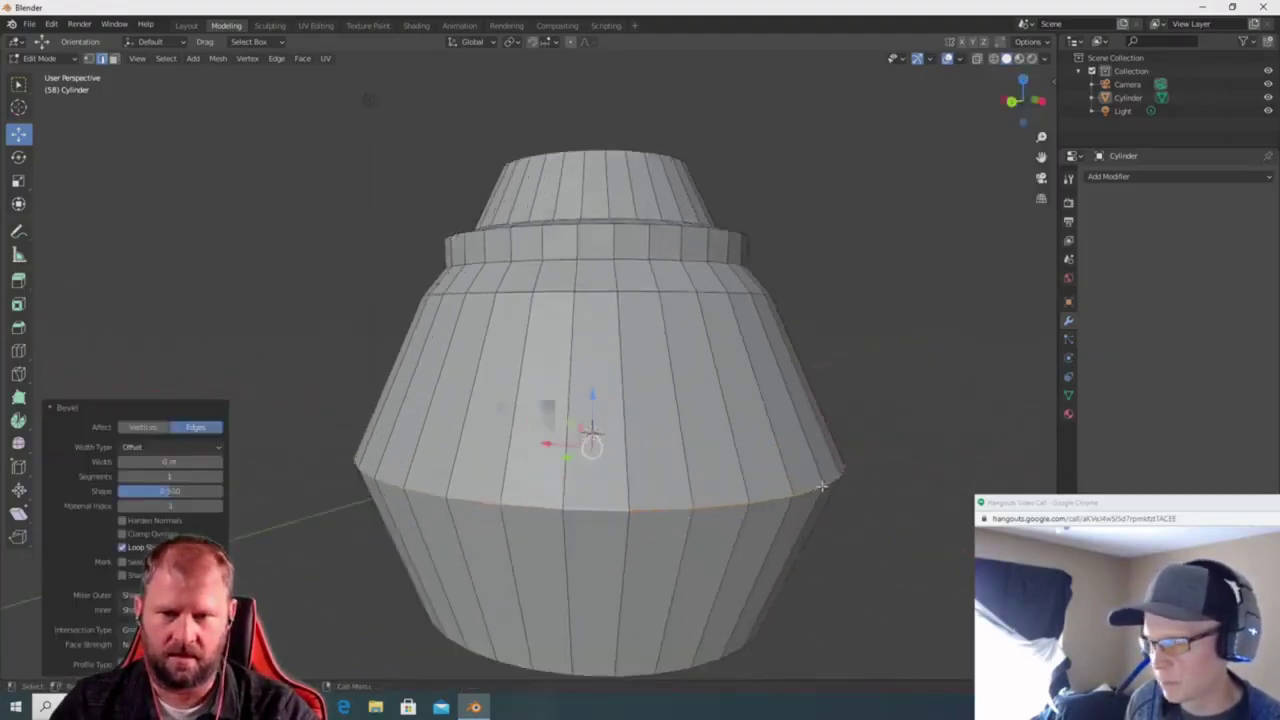
Pick individual edges along the widest part of the body, and select the complete edge loop there.
click(648, 517)
click(610, 507)
shift+click(667, 510)
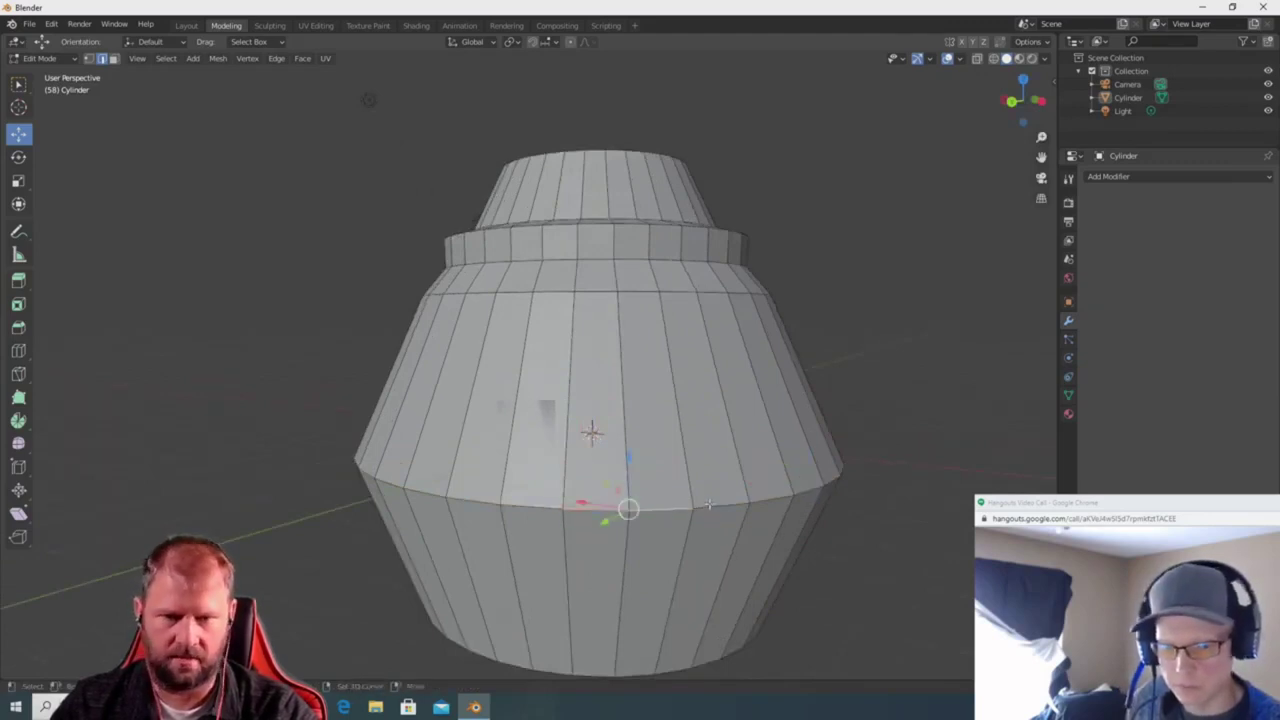
shift+click(711, 508)
click(484, 500)
alt+click(530, 508)
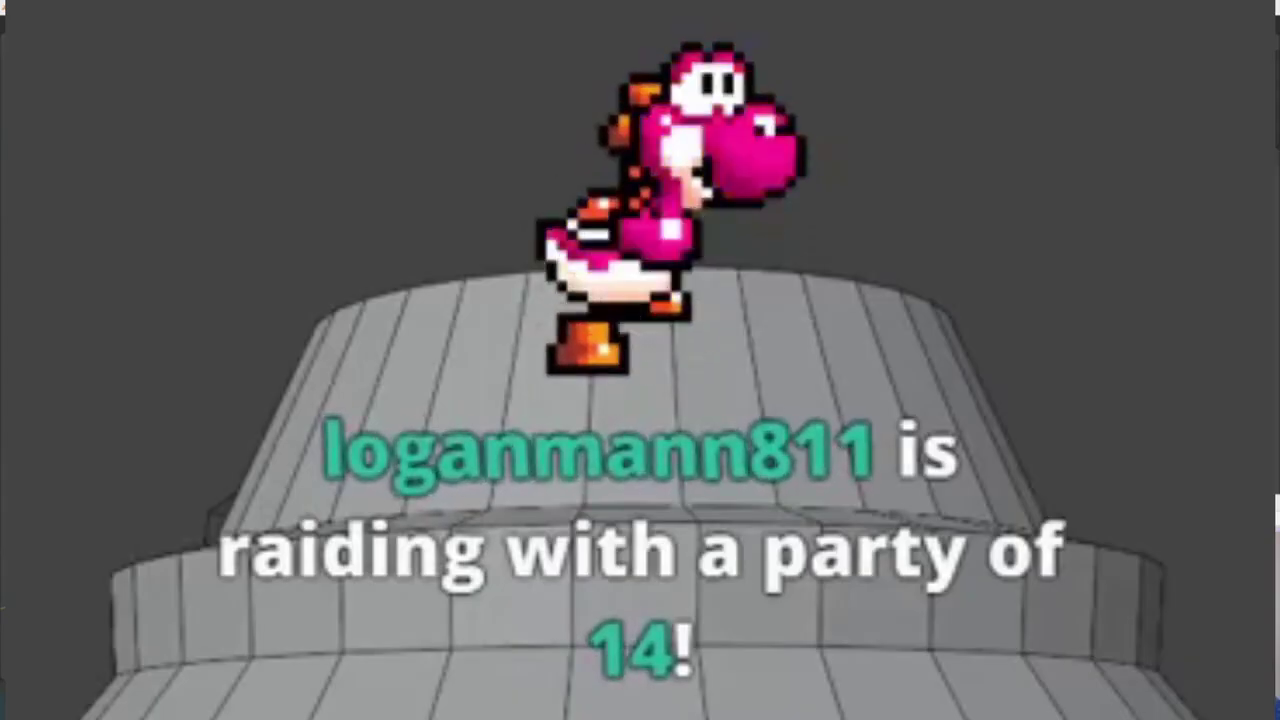
Bevel the widest edge loop with 6 segments to round the body into a barrel shape.
key(ctrl+b)
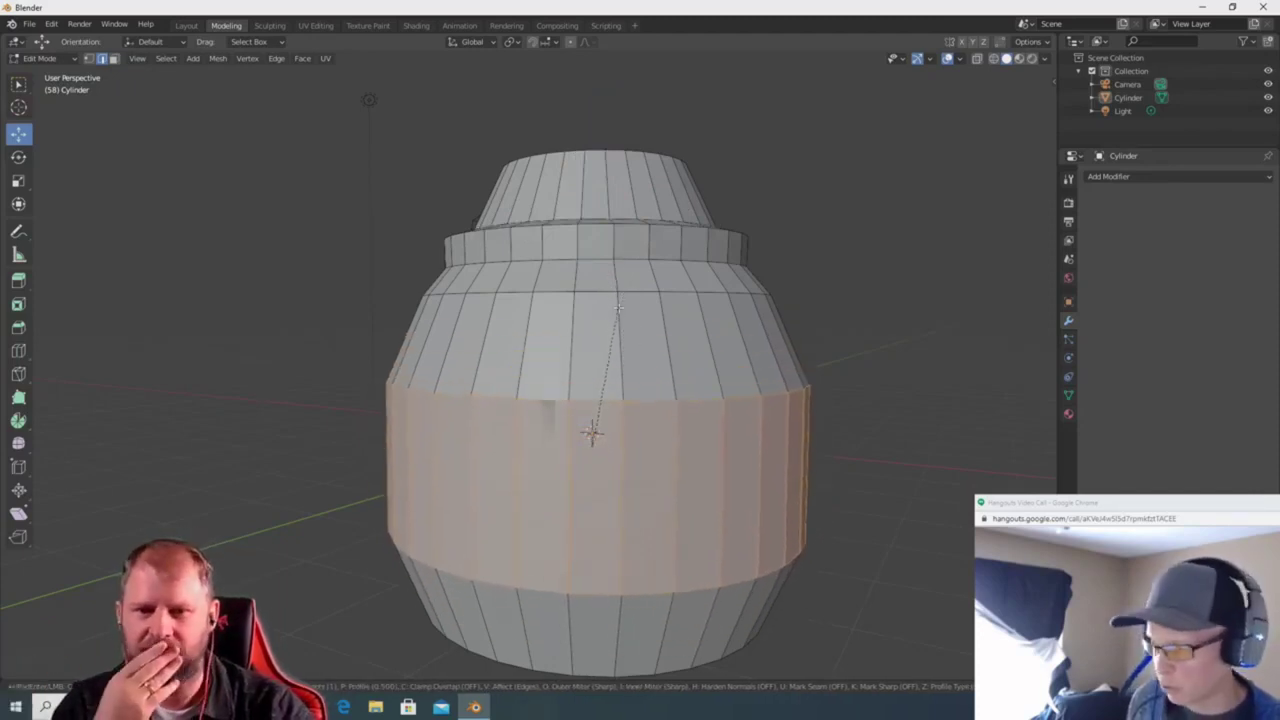
scroll(592, 432, up, 4)
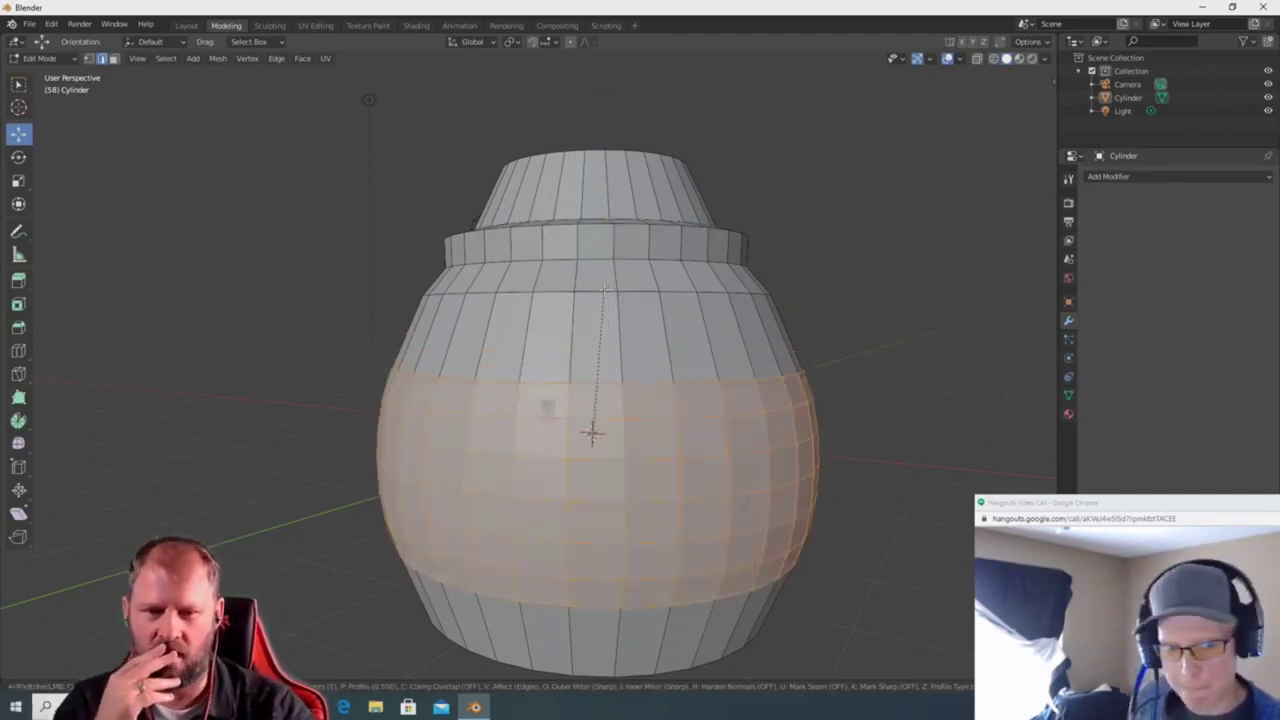
scroll(603, 290, down, 4)
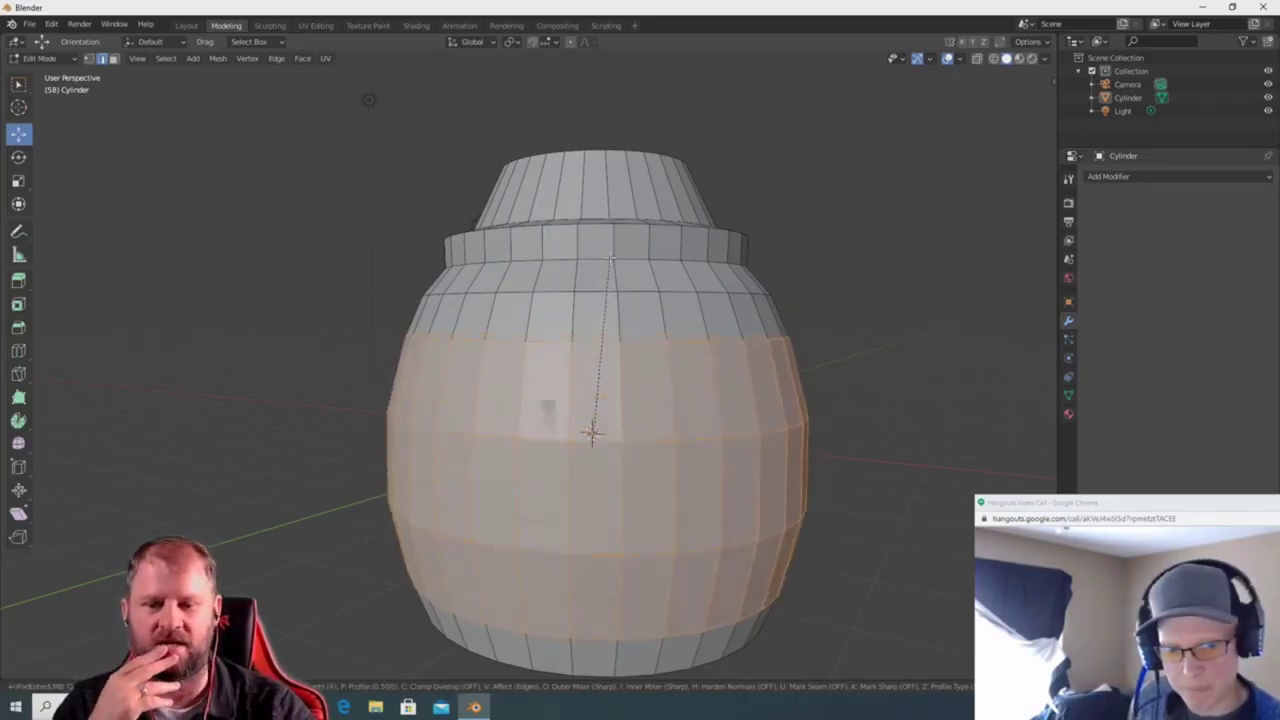
scroll(615, 250, up, 4)
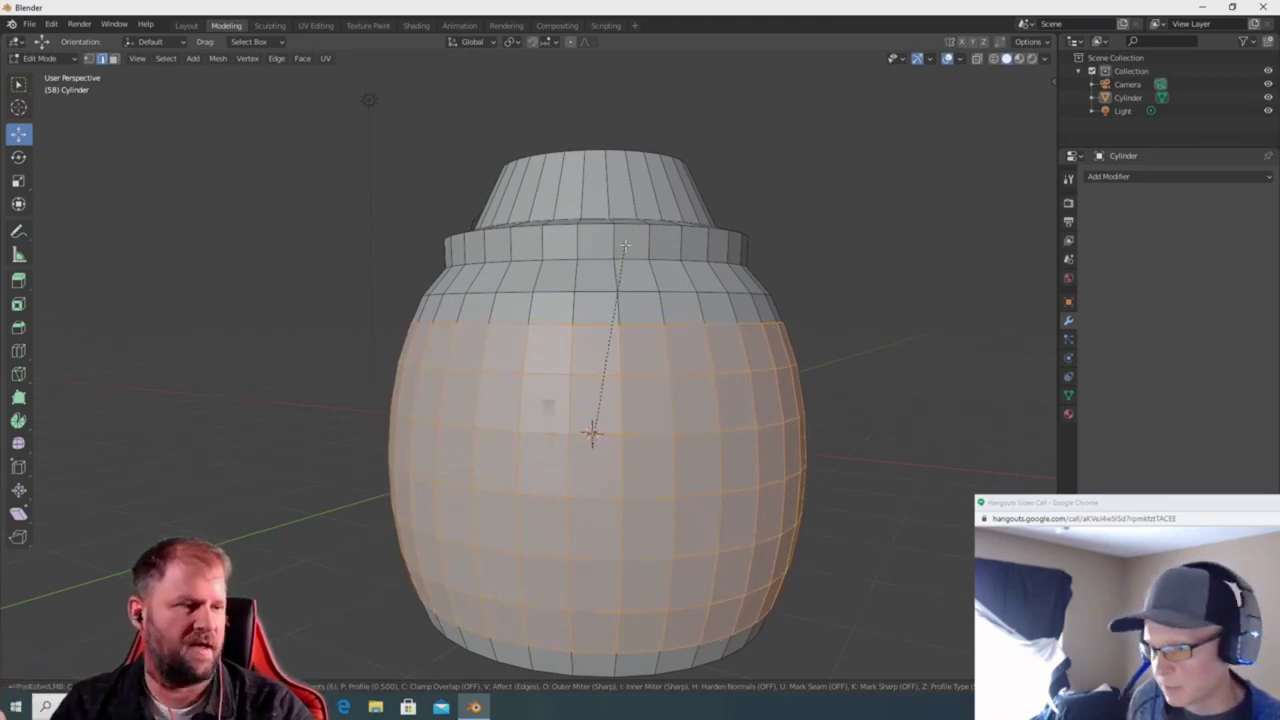
click(624, 245)
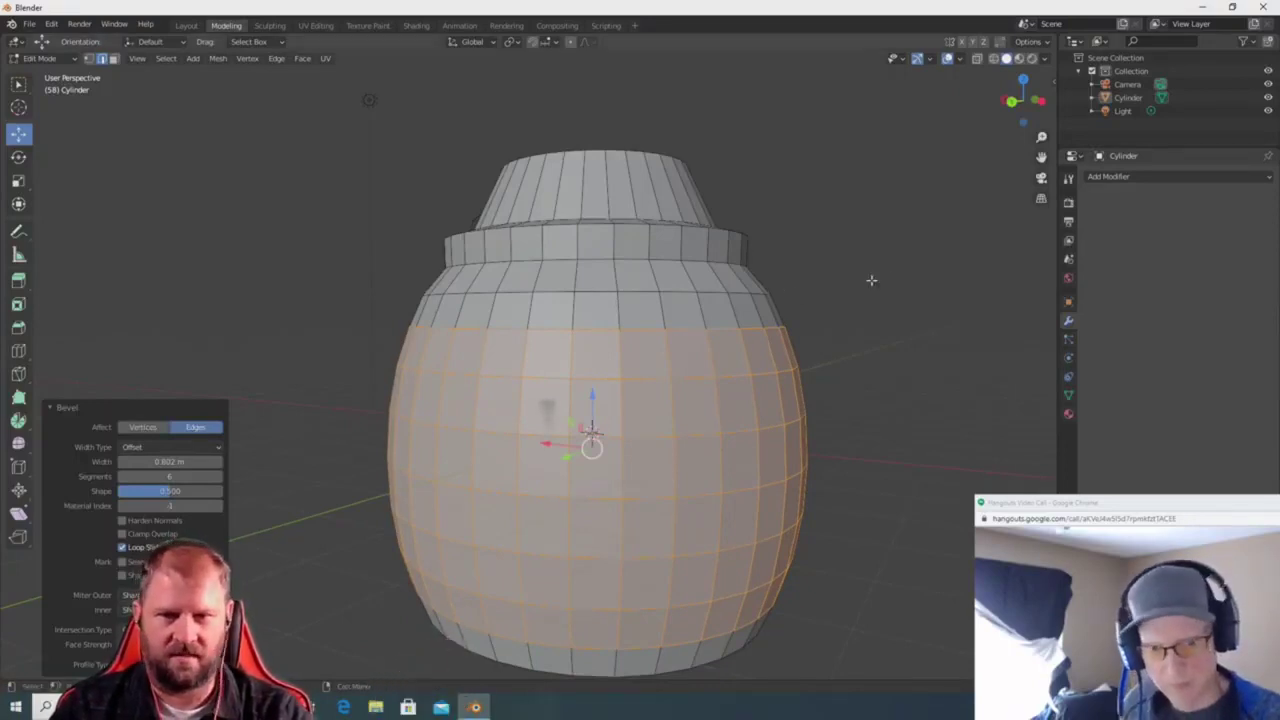
Deselect the bevelled faces and examine the neck, ledge and top face from above.
scroll(870, 320, up, 2)
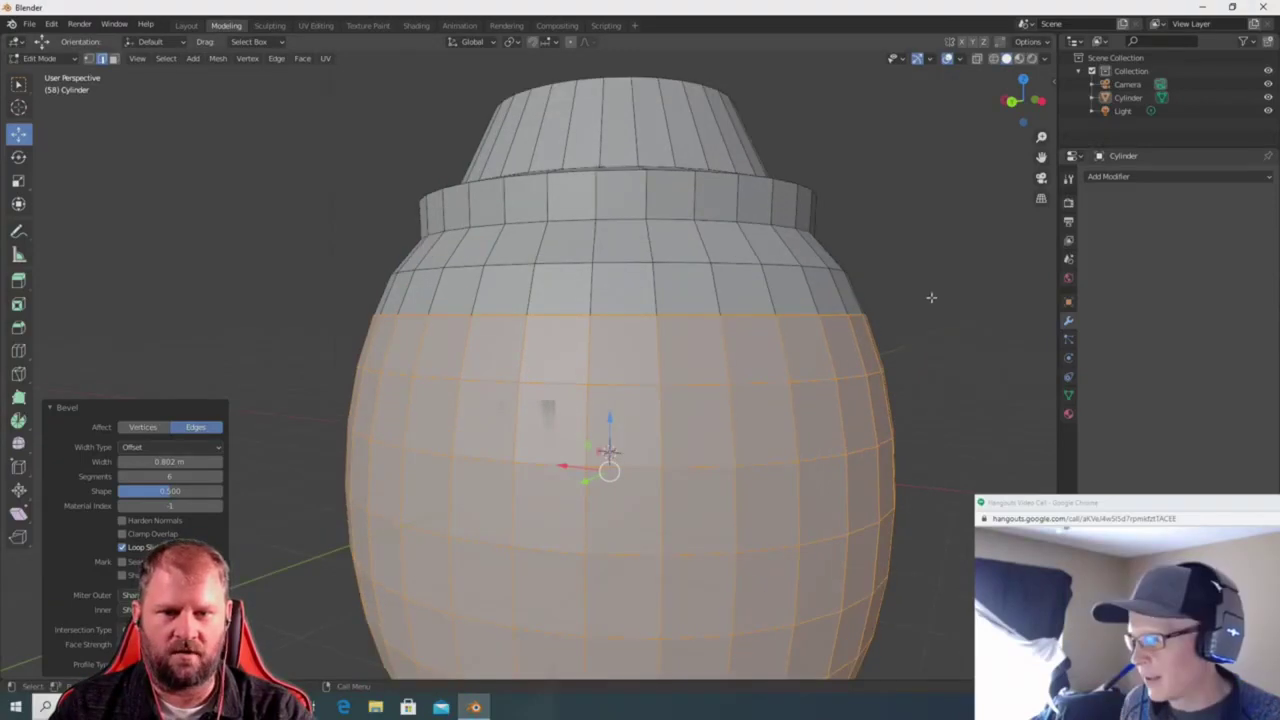
click(929, 292)
scroll(929, 292, down, 4)
middle_drag(811, 279, 823, 331)
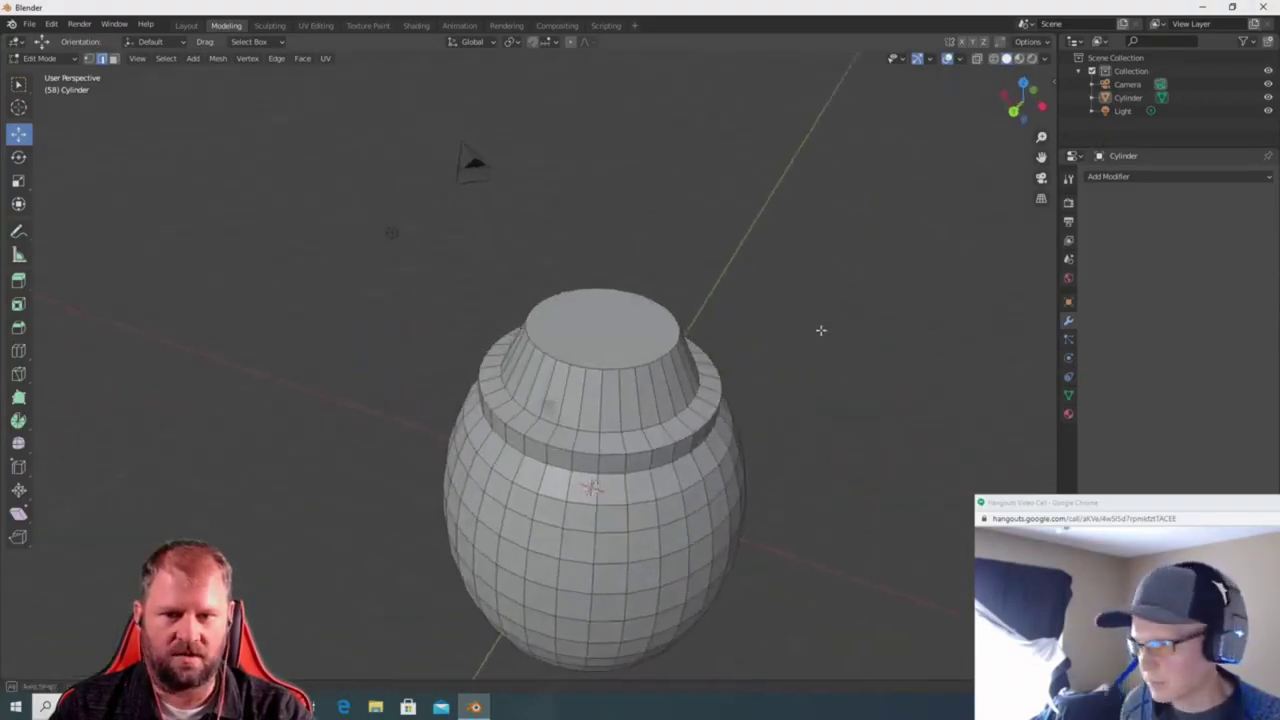
scroll(817, 355, up, 3)
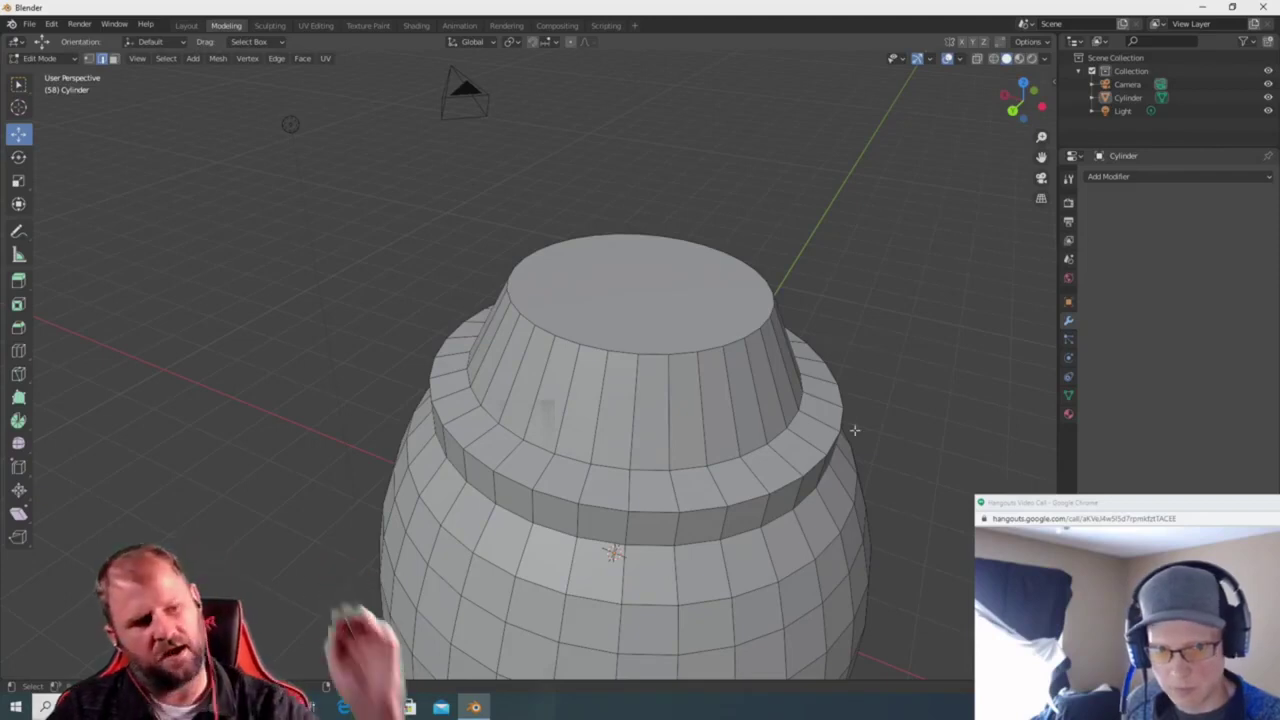
Select the ledge's upper face loop, raise it to make the ledge taller, and scale the ring inward slightly.
alt+click(737, 485)
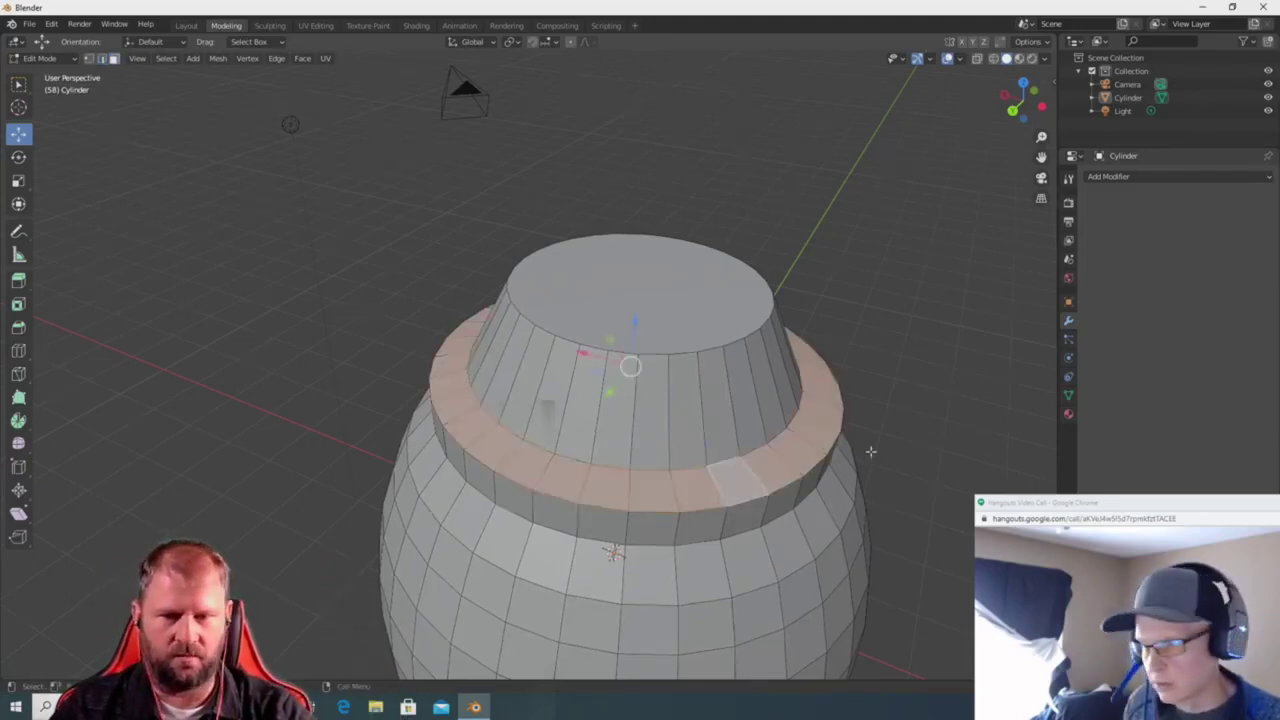
drag(633, 318, 646, 272)
key(s)
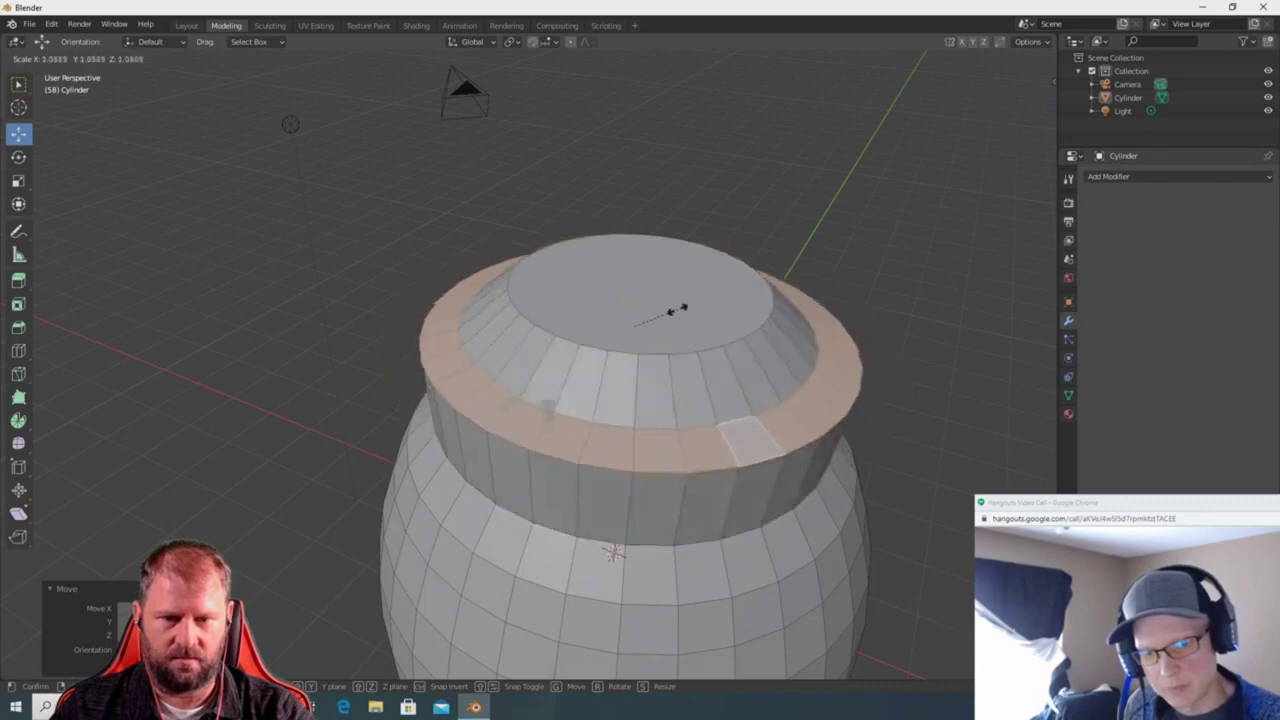
click(683, 289)
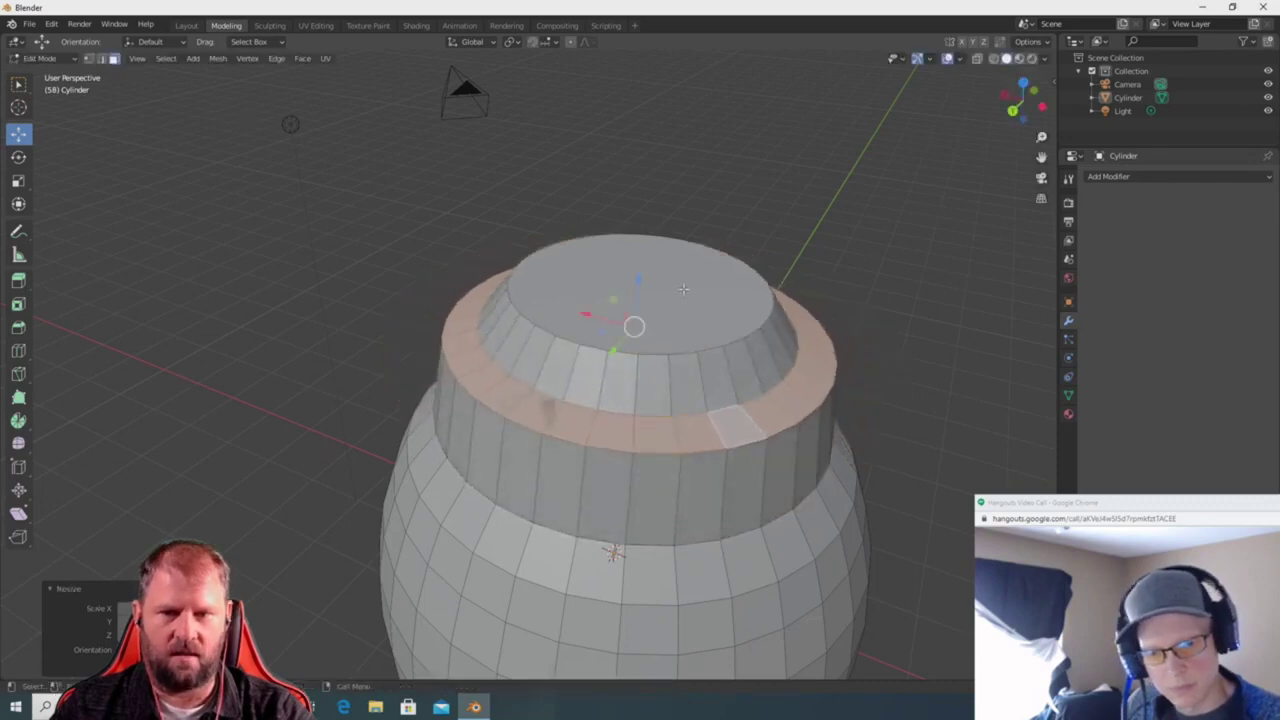
Extrude the top face and scale it to about 0.7, leaving a flat rim around a smaller circular face.
click(683, 289)
key(e)
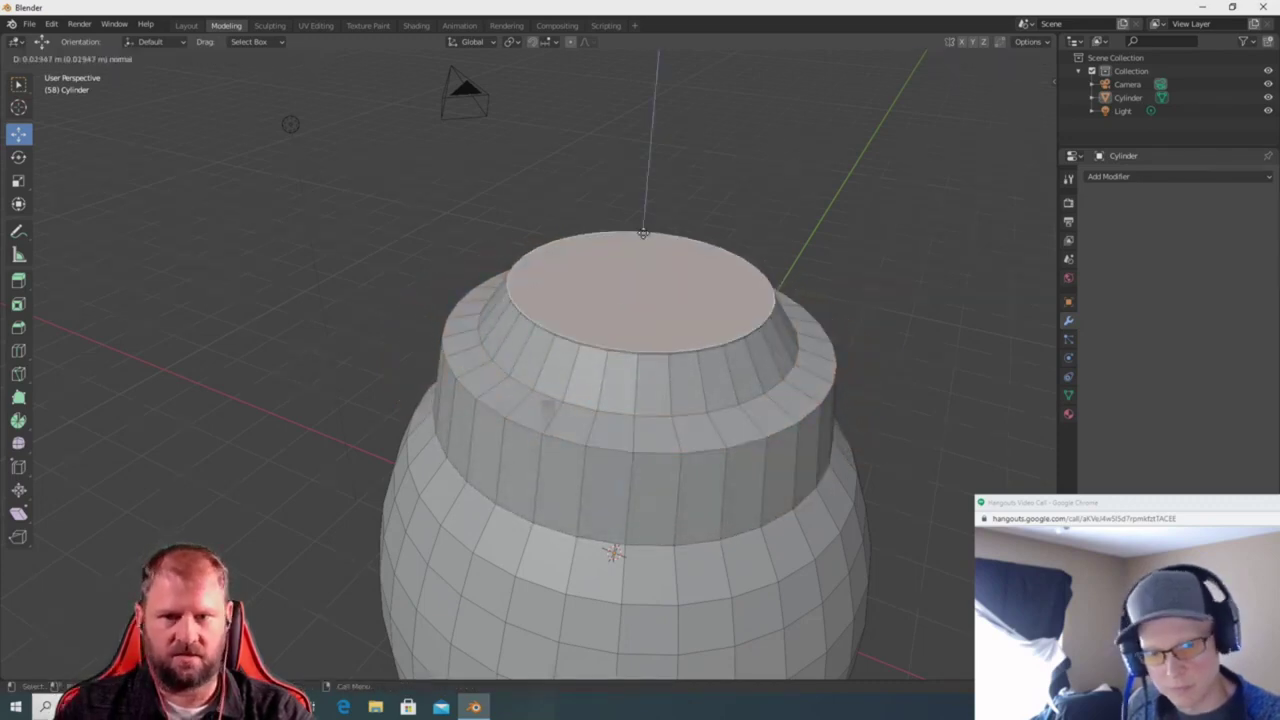
click(700, 58)
key(s)
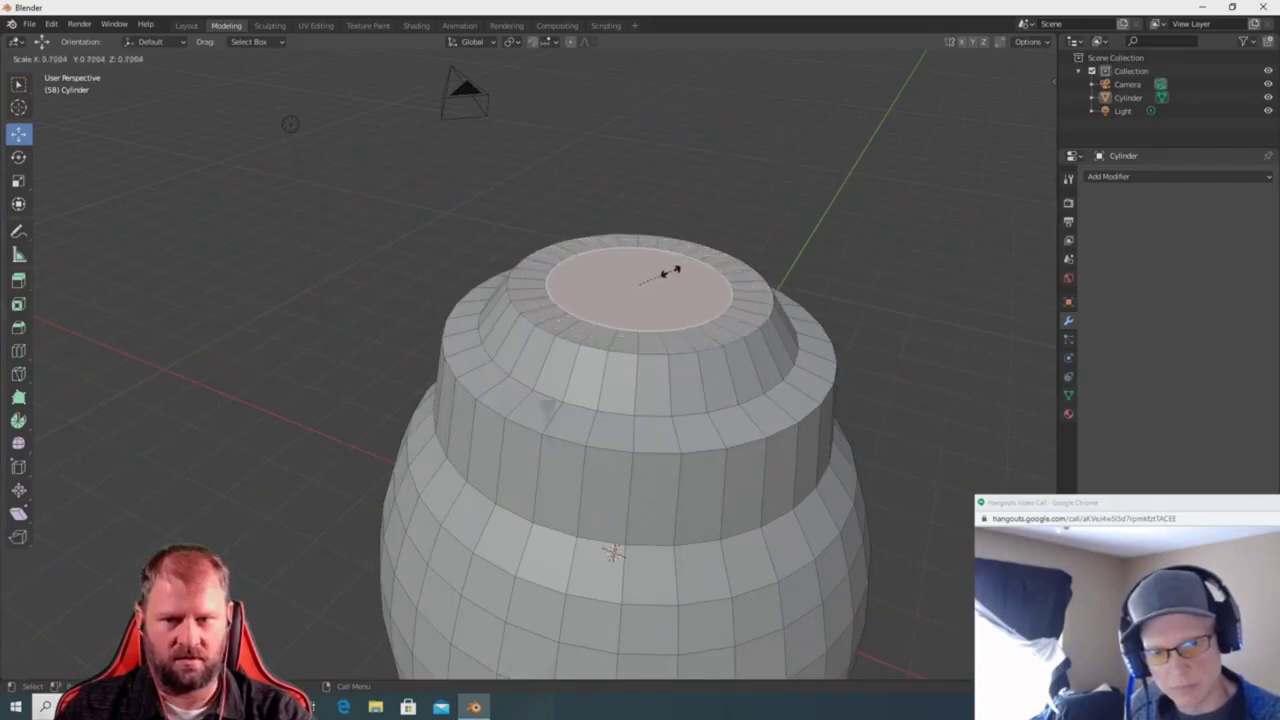
click(666, 267)
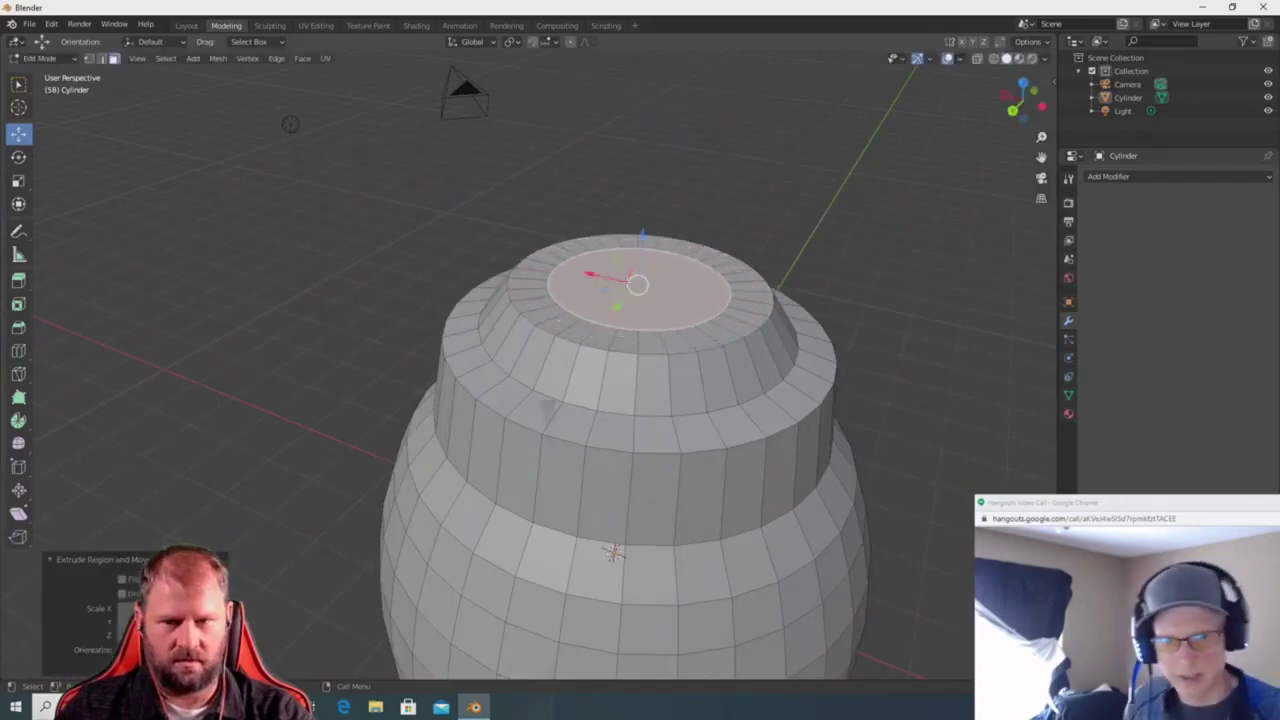
Extrude the smaller top face upward and scale it to about 0.12 to form a tall pointed cone.
key(e)
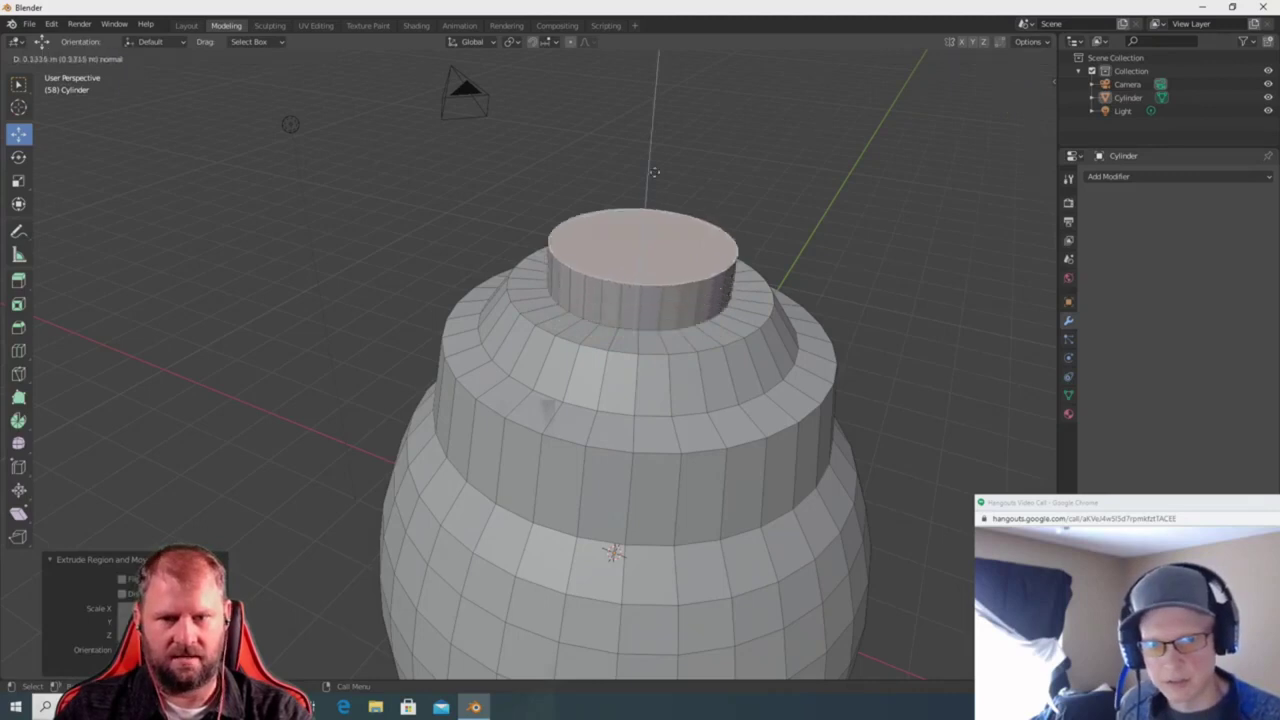
click(696, 56)
key(s)
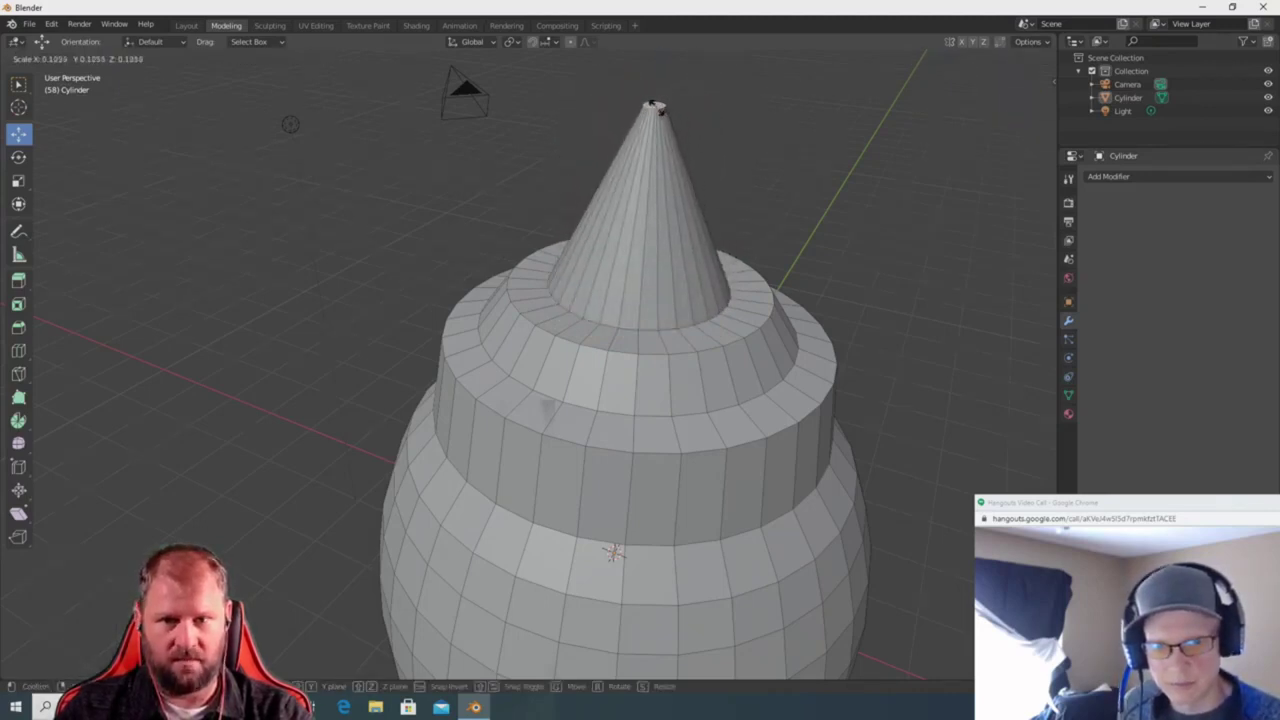
click(655, 105)
middle_drag(655, 105, 938, 288)
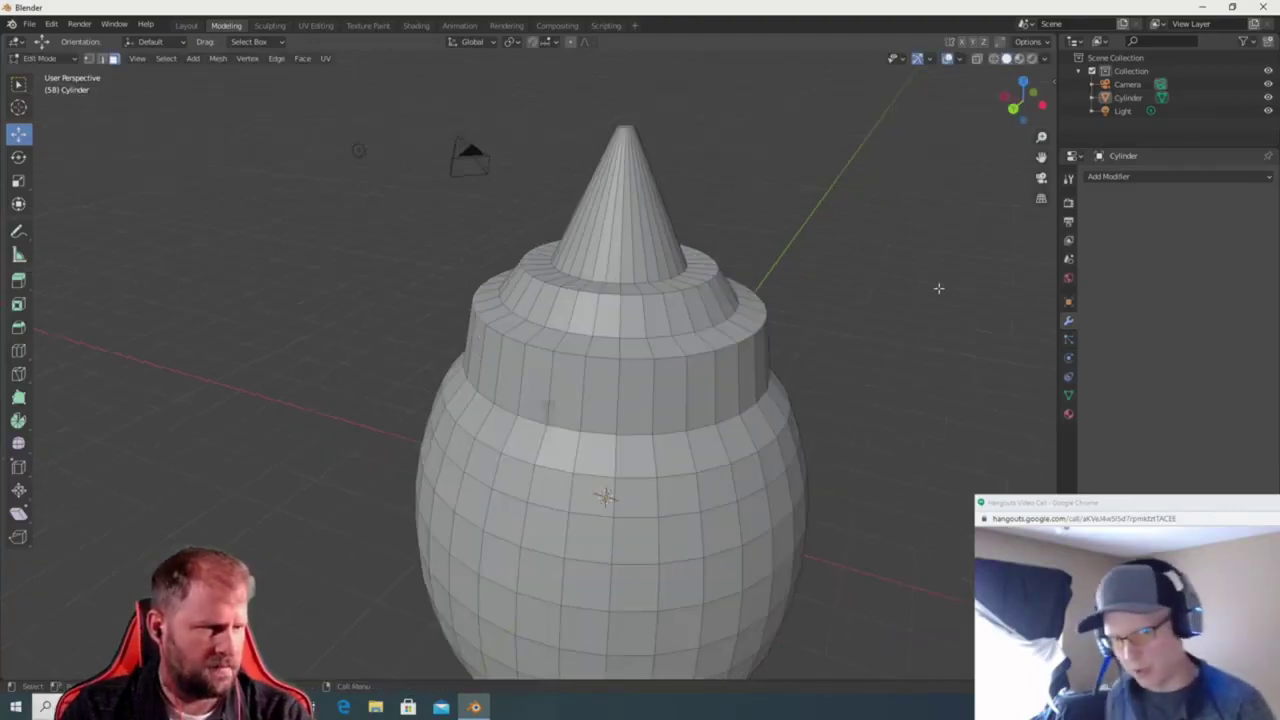
Switch to Object Mode and try to apply smooth shading to the model.
right_click(862, 330)
mouse_move(880, 334)
middle_down()
mouse_move(887, 290)
mouse_move(880, 312)
middle_up()
key(Tab)
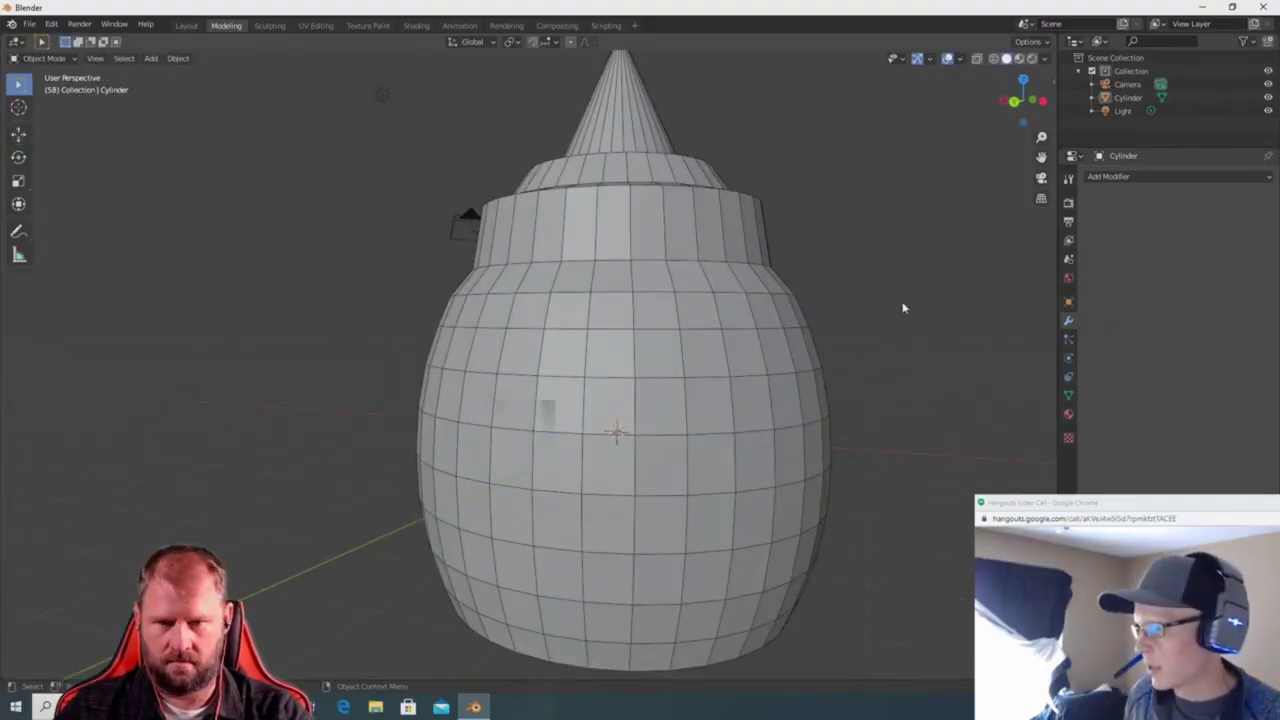
right_click(903, 294)
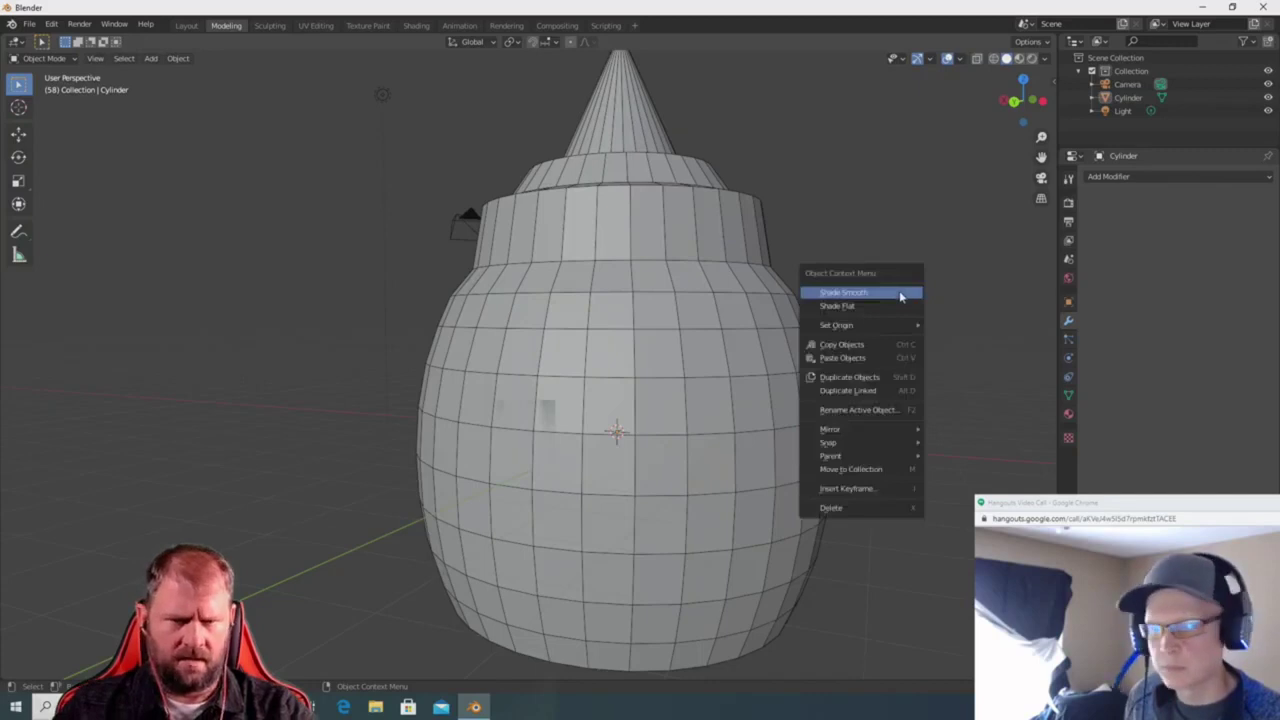
click(890, 293)
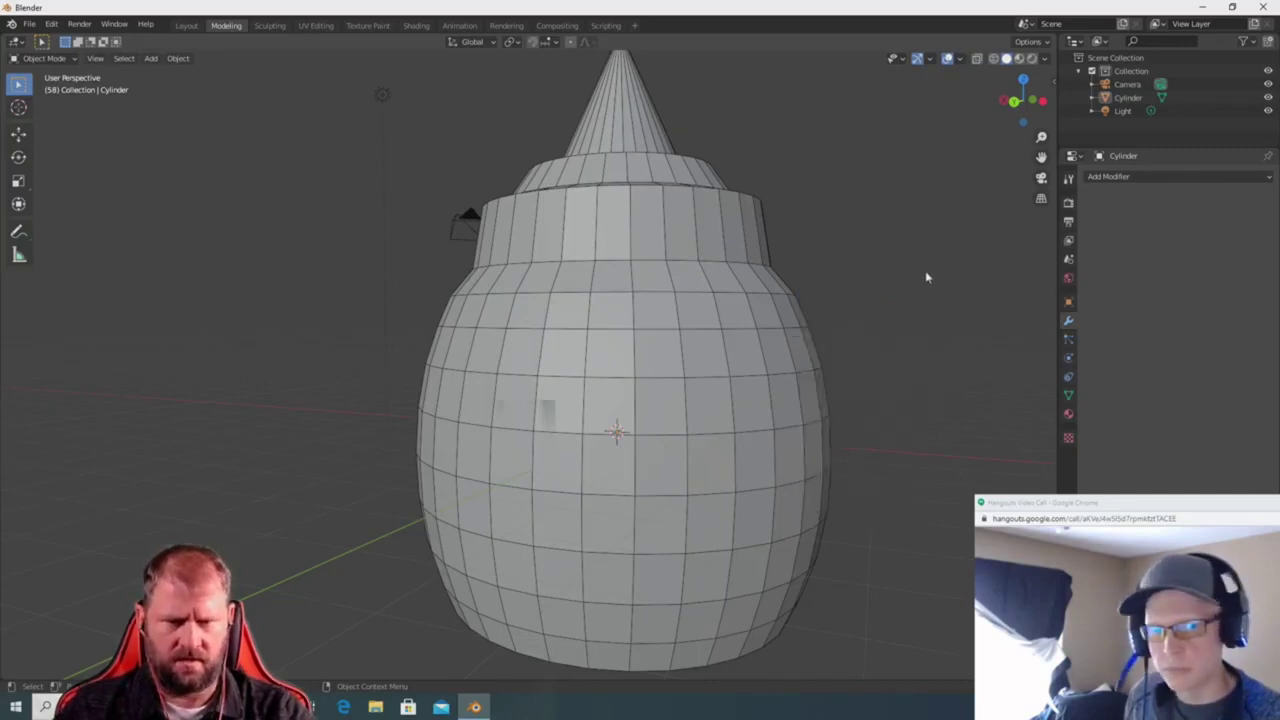
right_click(897, 260)
Try the wireframe display, return to solid shading, and turn off the wireframe overlay.
mouse_move(840, 200)
middle_down()
mouse_move(857, 280)
mouse_move(809, 209)
mouse_move(857, 223)
mouse_move(880, 200)
middle_up()
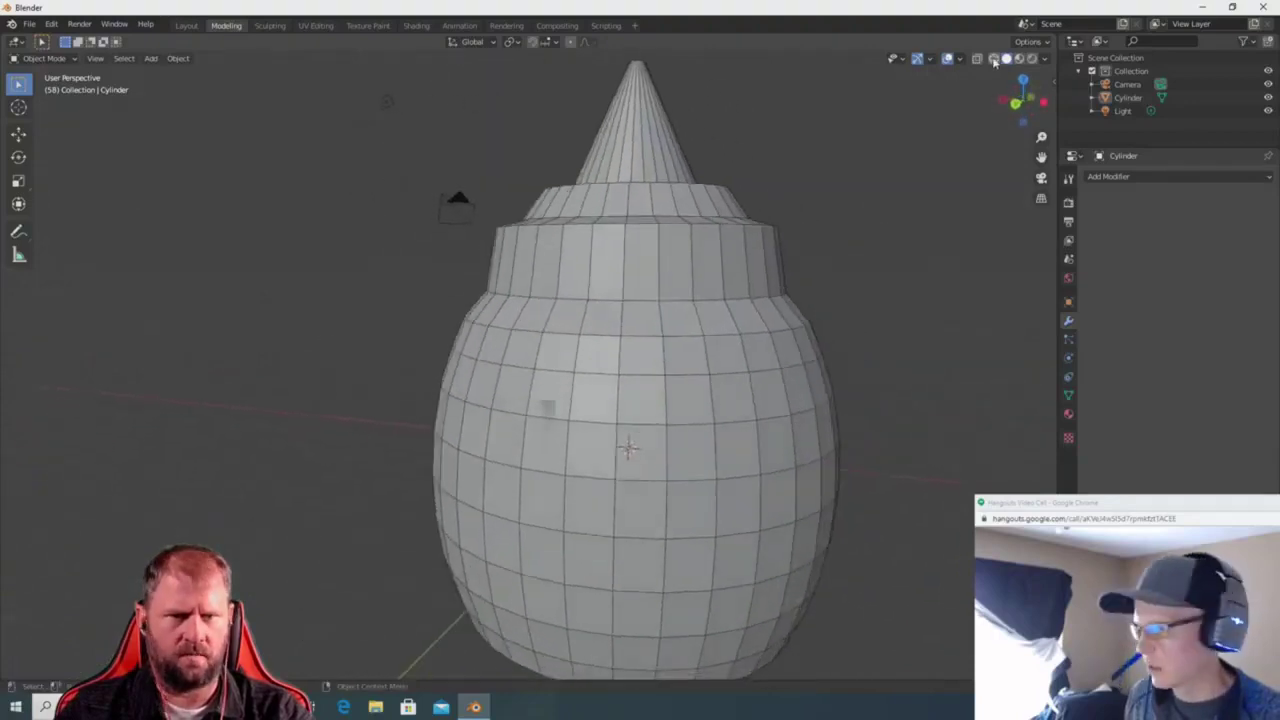
click(993, 60)
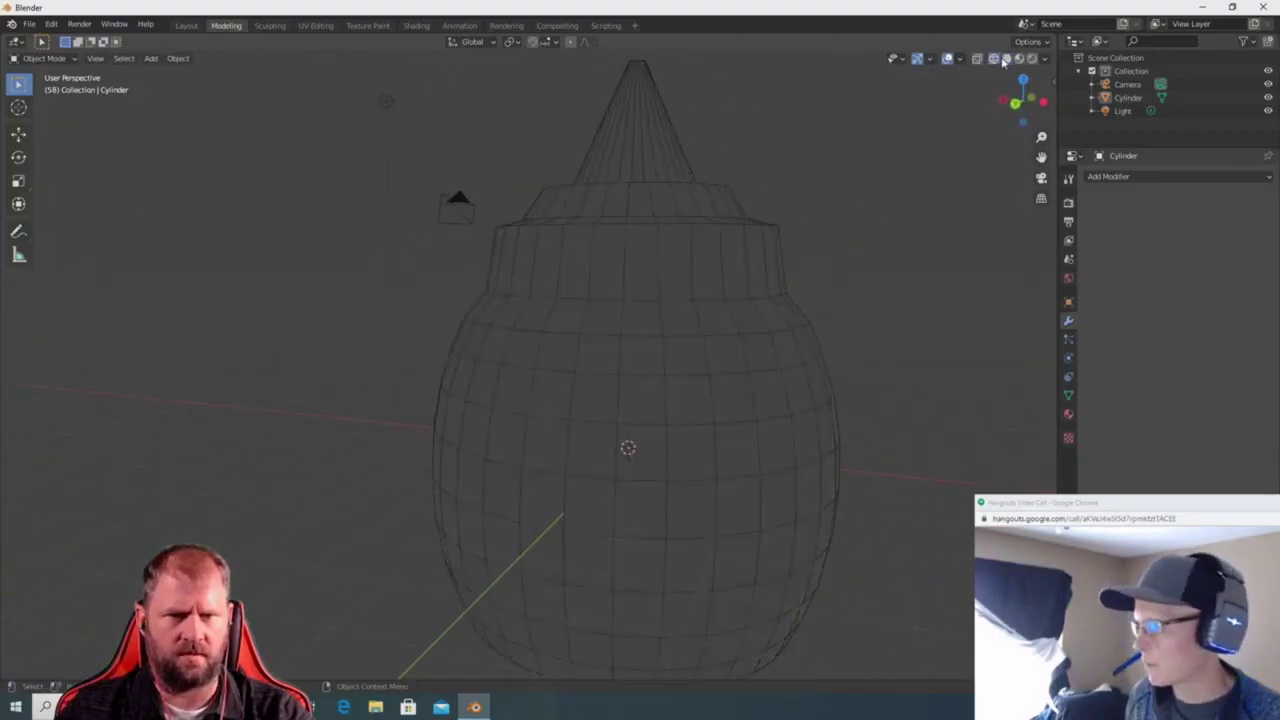
click(1004, 60)
click(961, 60)
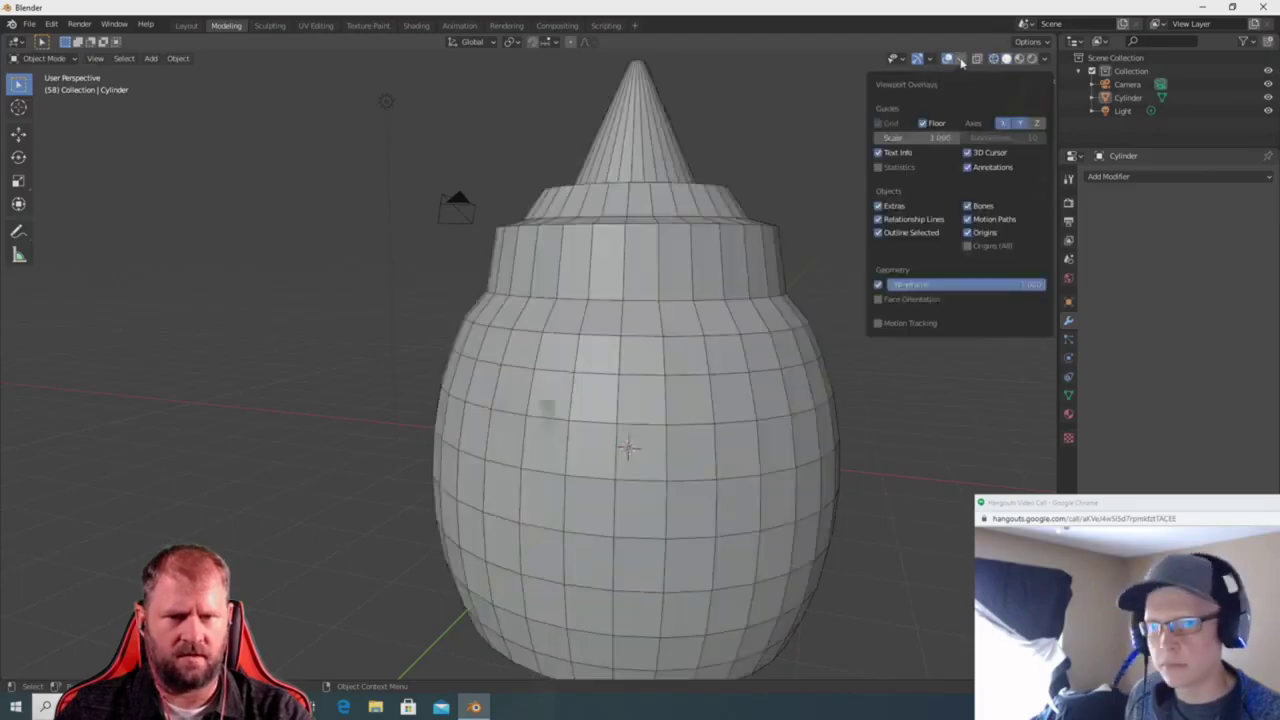
click(878, 285)
middle_drag(866, 323, 651, 364)
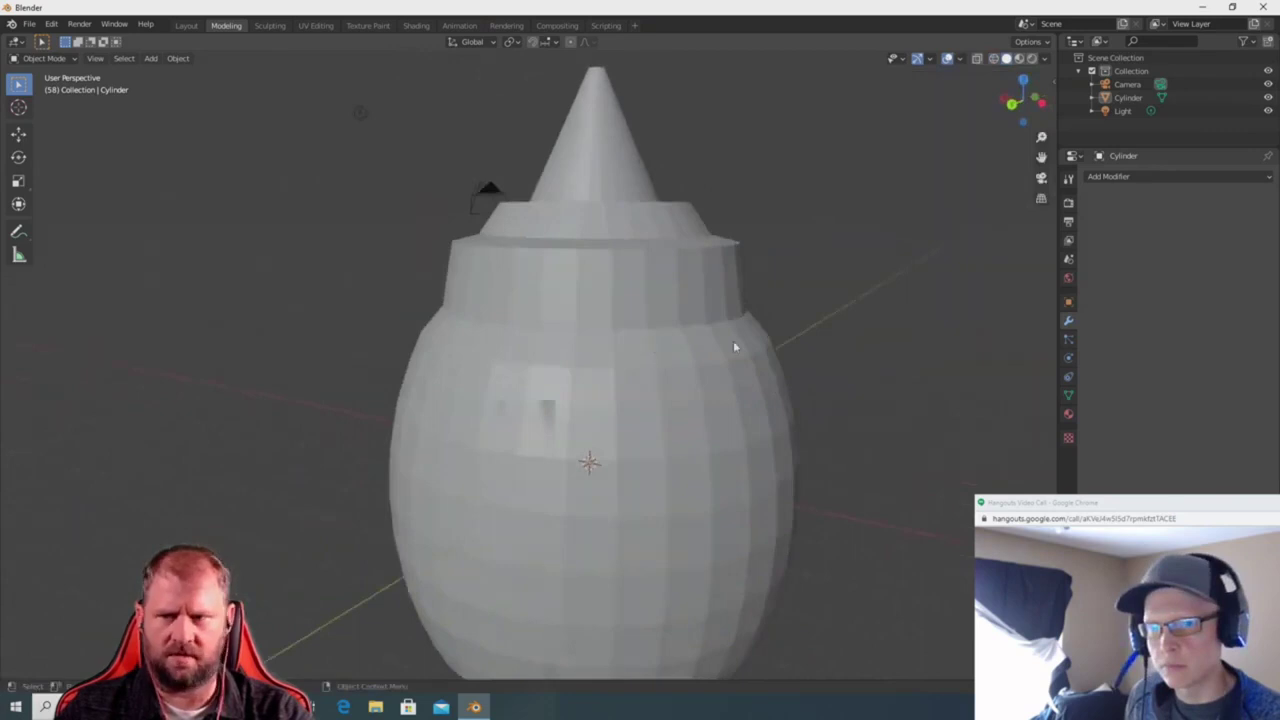
Select the cylinder object and apply Shade Smooth to it.
click(644, 288)
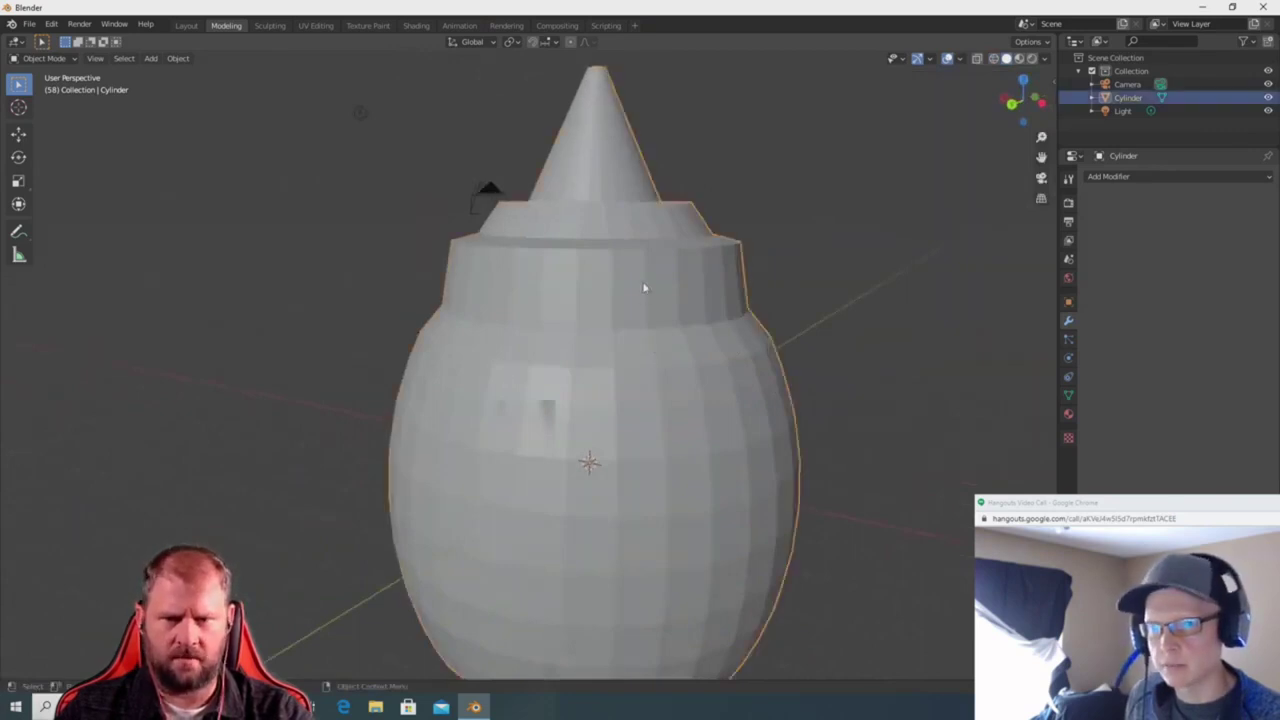
right_click(826, 290)
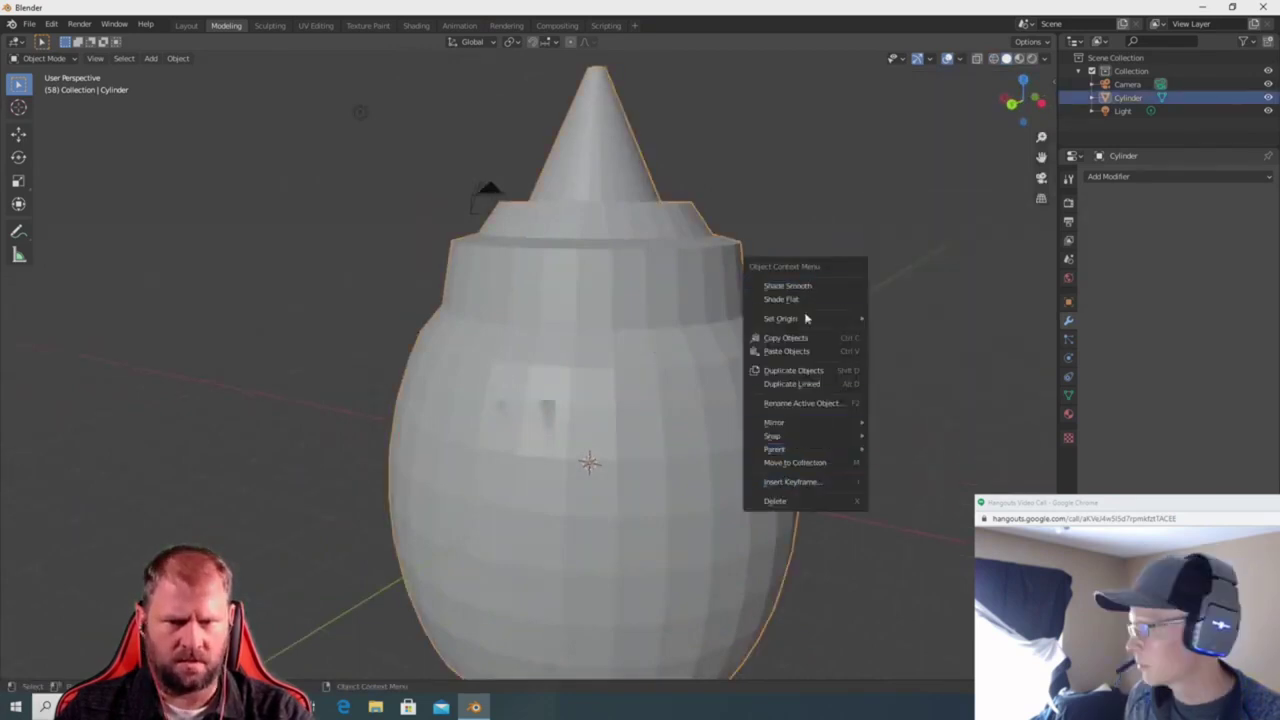
click(806, 287)
Examine the smooth shading on the body, ledges and underside from several angles.
scroll(852, 326, down, 1)
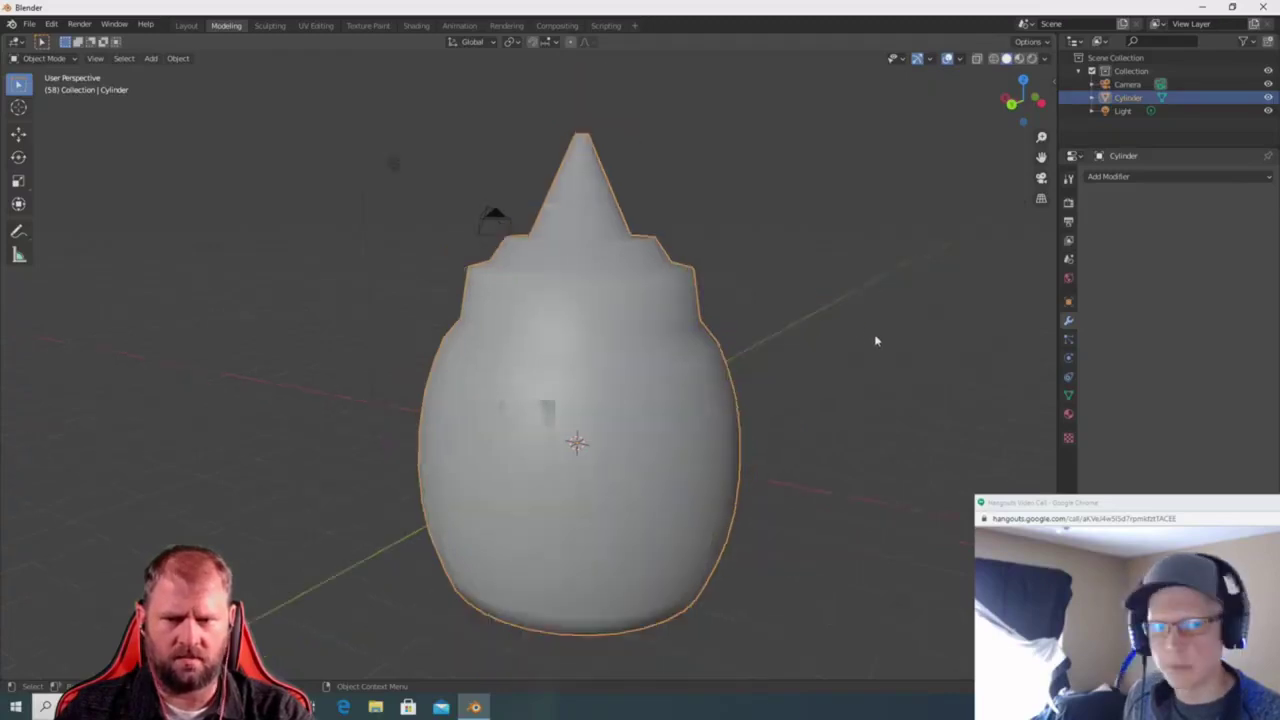
middle_drag(866, 371, 741, 321)
click(666, 380)
middle_drag(921, 322, 851, 220)
click(636, 291)
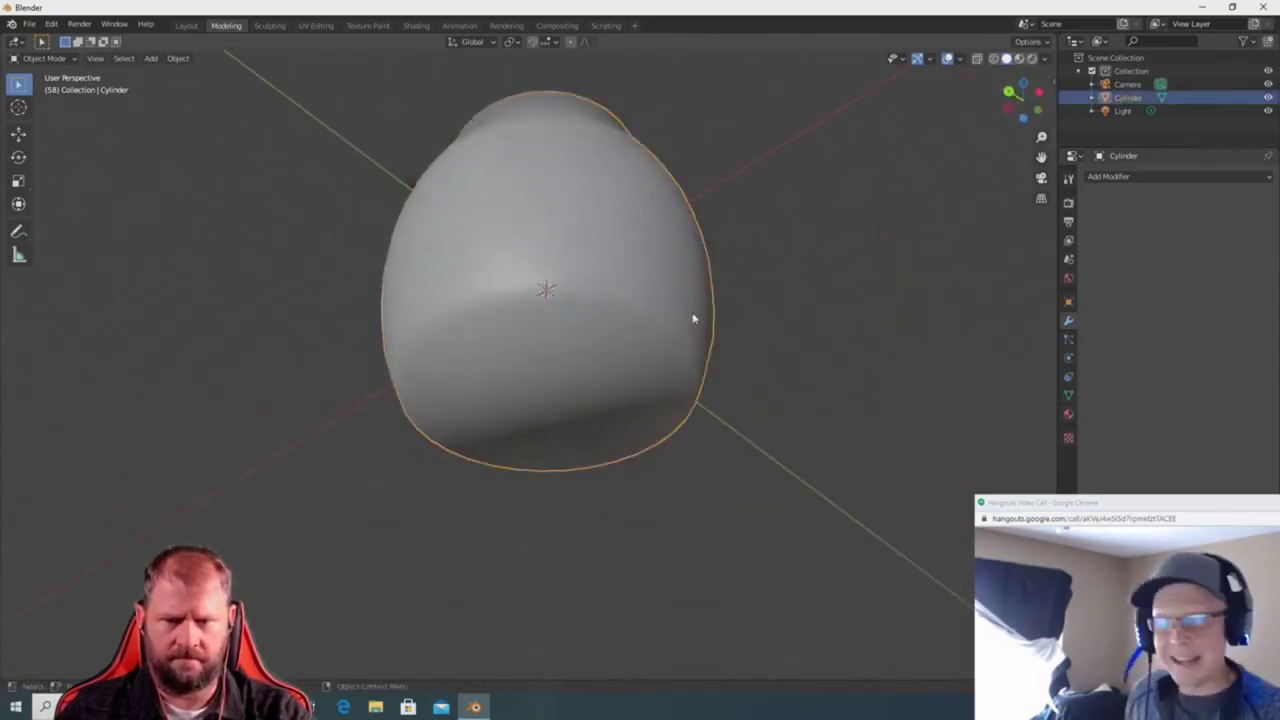
middle_drag(851, 317, 843, 407)
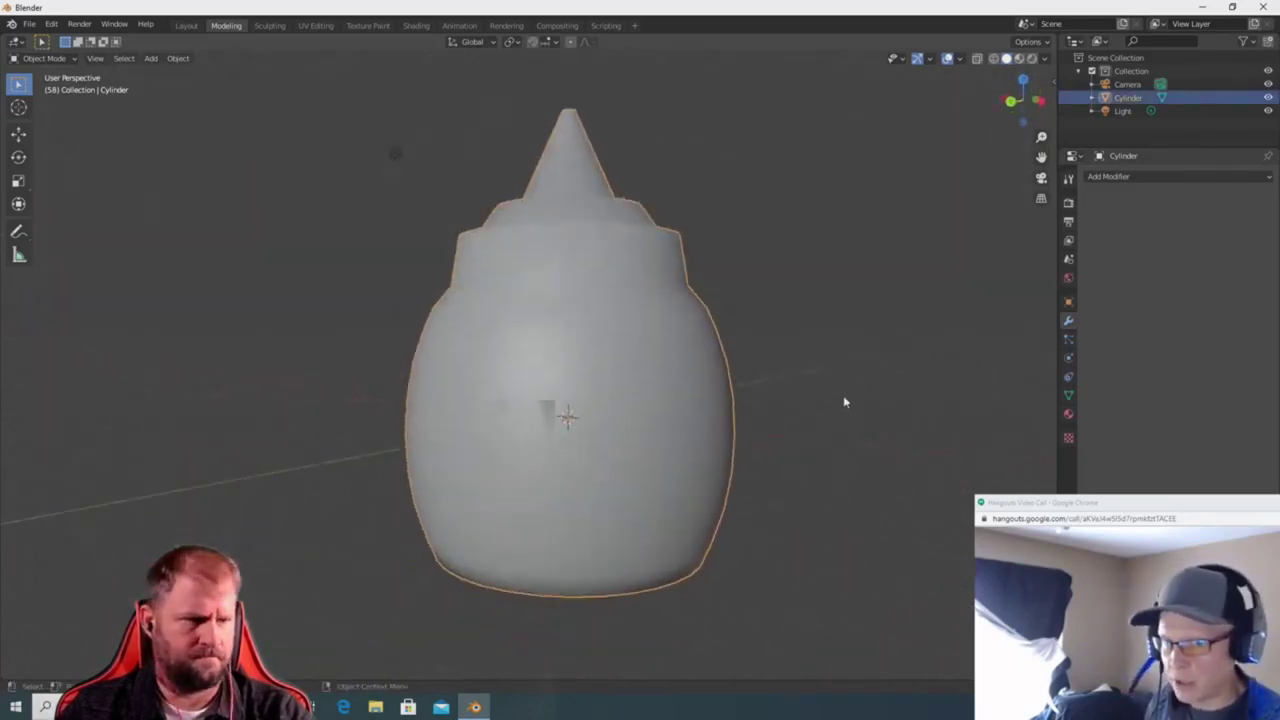
mouse_move(845, 401)
middle_down()
mouse_move(843, 383)
mouse_move(840, 397)
middle_up()
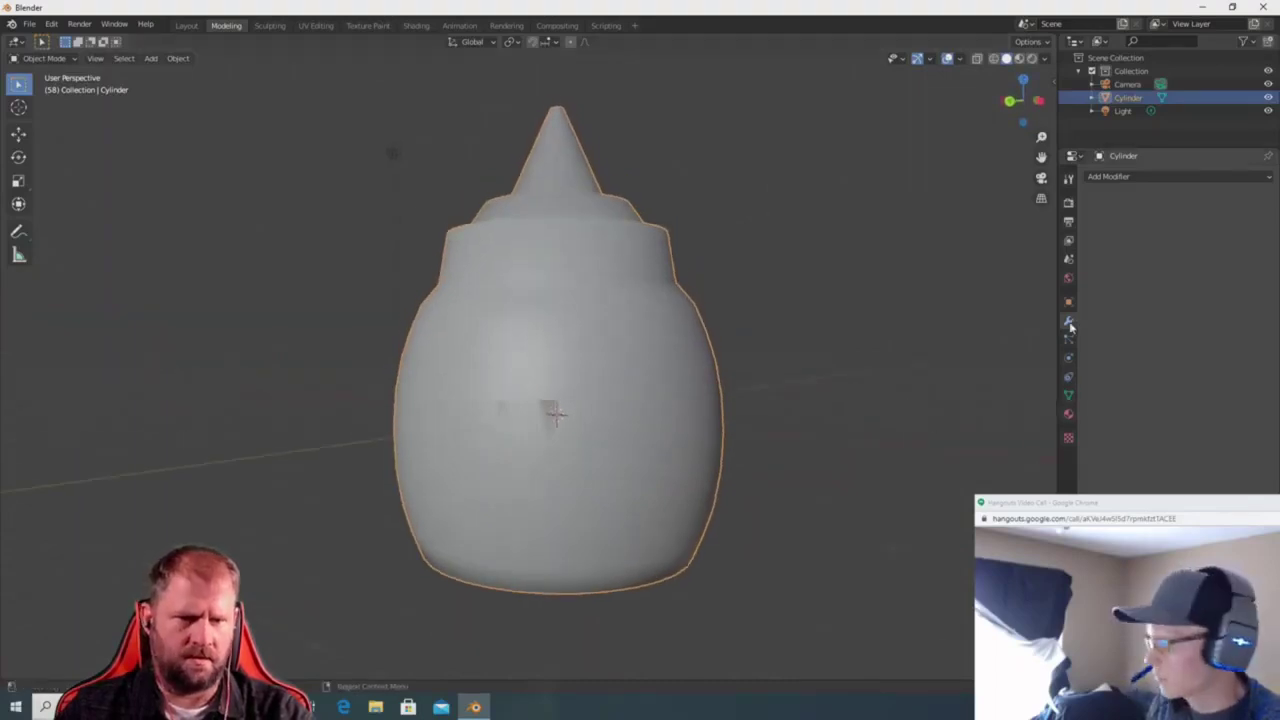
Enable Auto Smooth in the cylinder's mesh normals and check how the ledges and cone are shaded.
click(1068, 396)
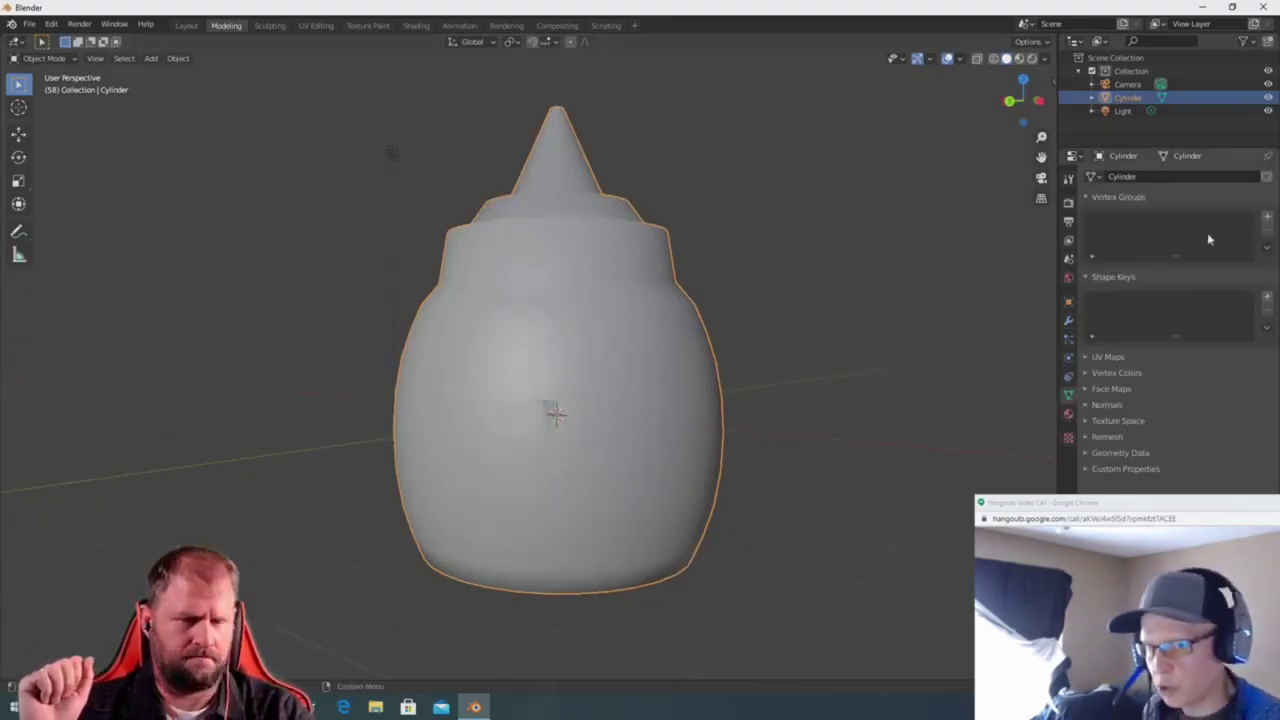
click(1090, 405)
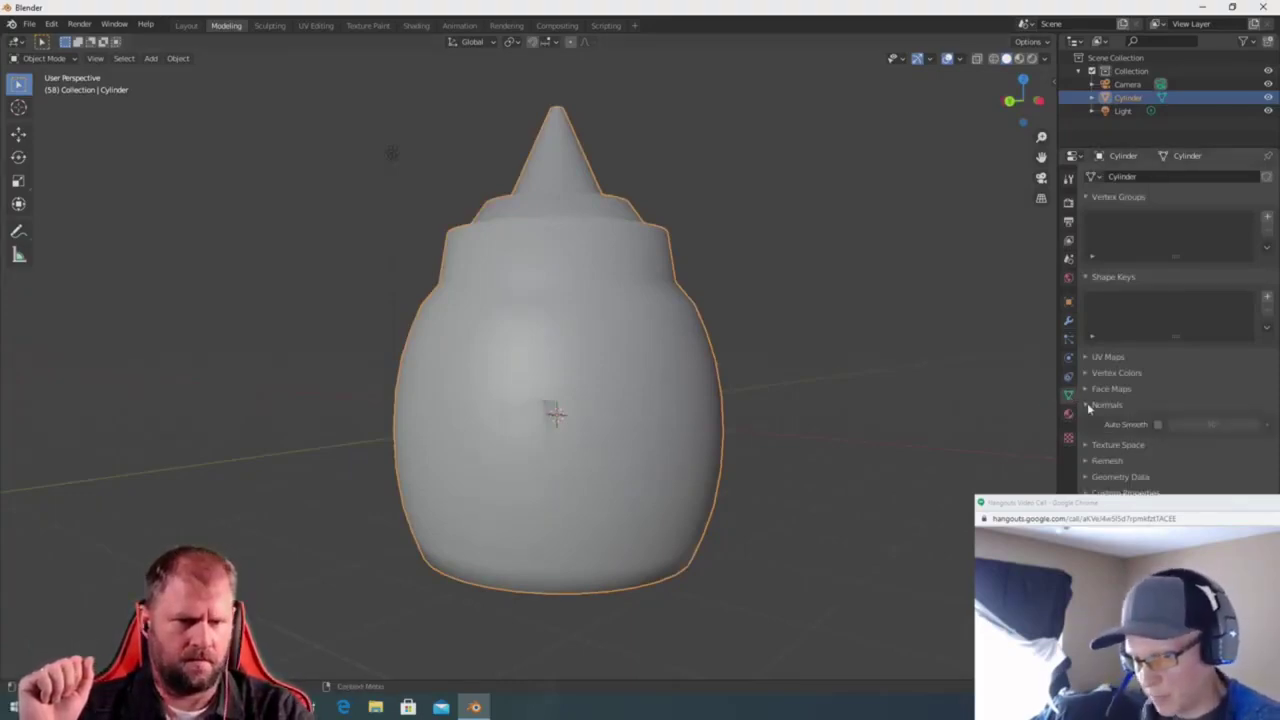
click(1157, 425)
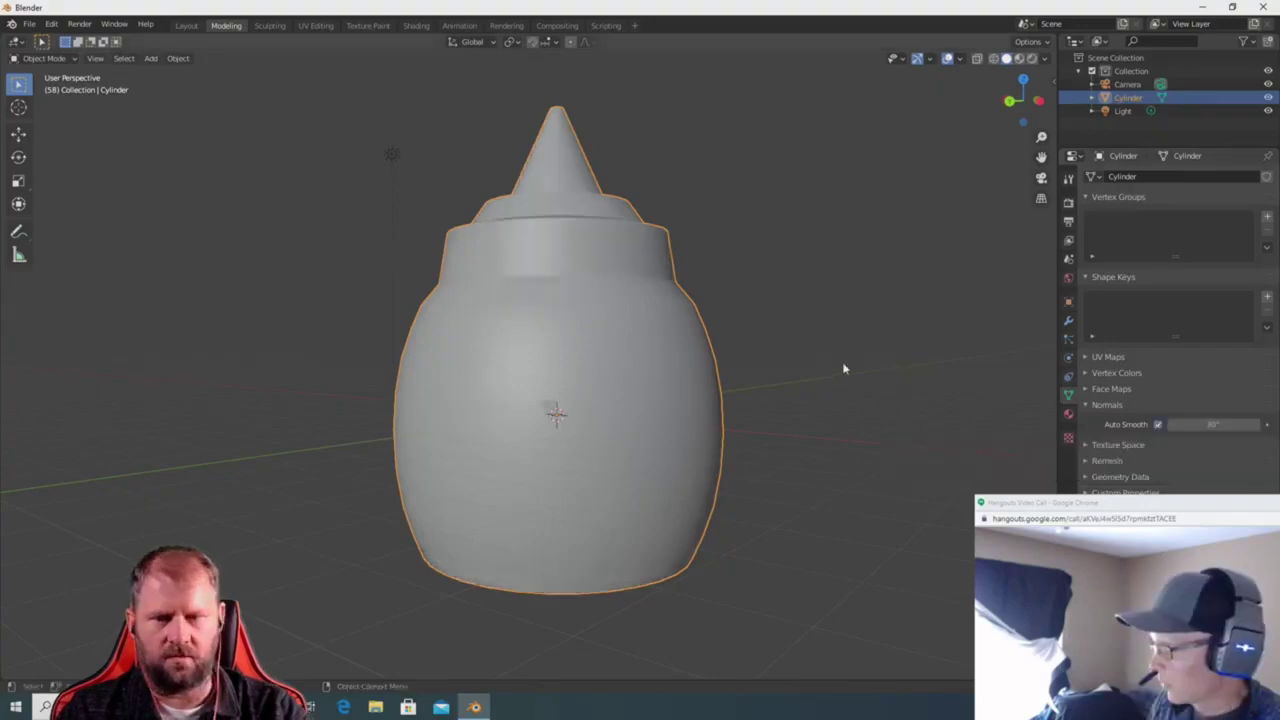
middle_drag(841, 377, 891, 406)
click(886, 437)
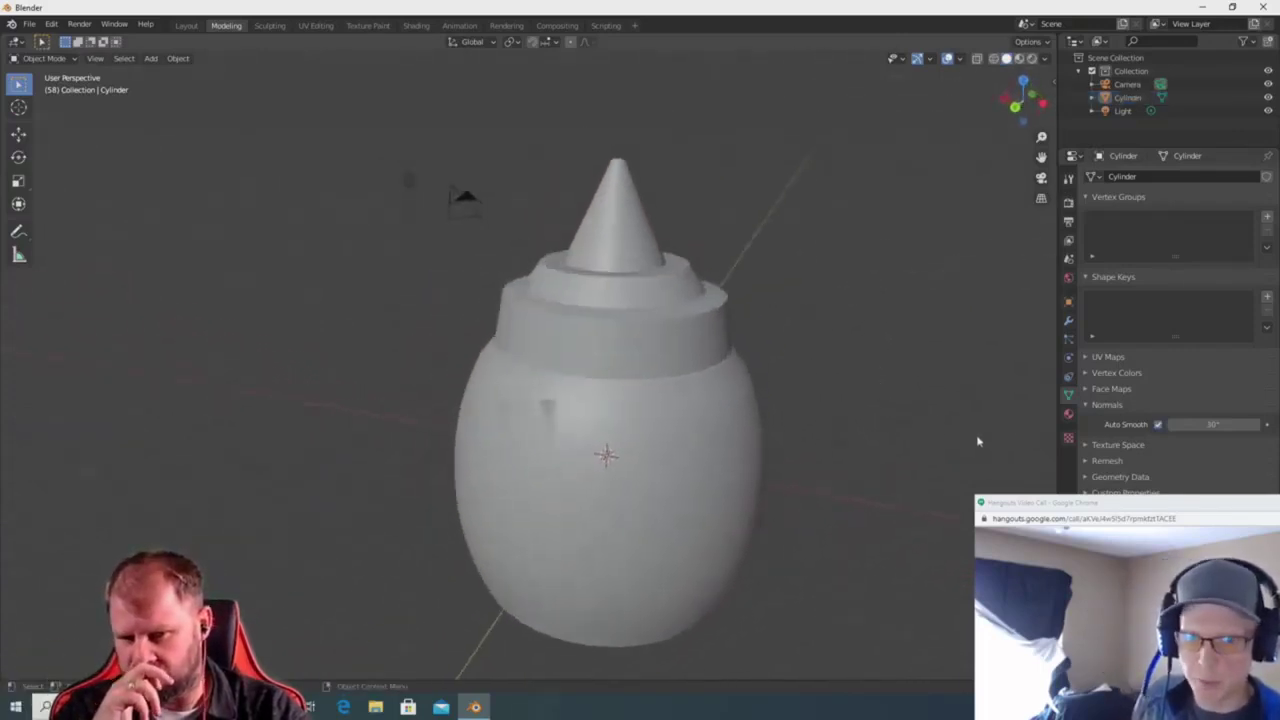
middle_drag(959, 426, 917, 423)
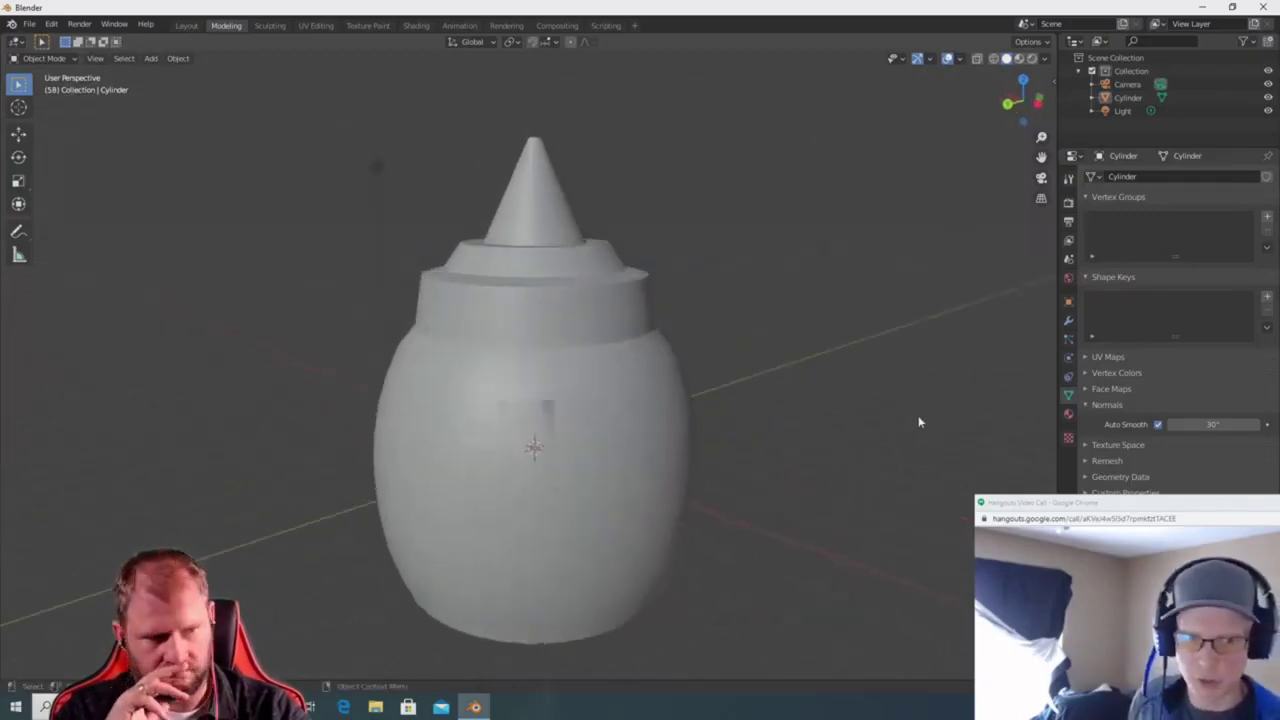
scroll(919, 420, down, 3)
middle_drag(911, 420, 881, 398)
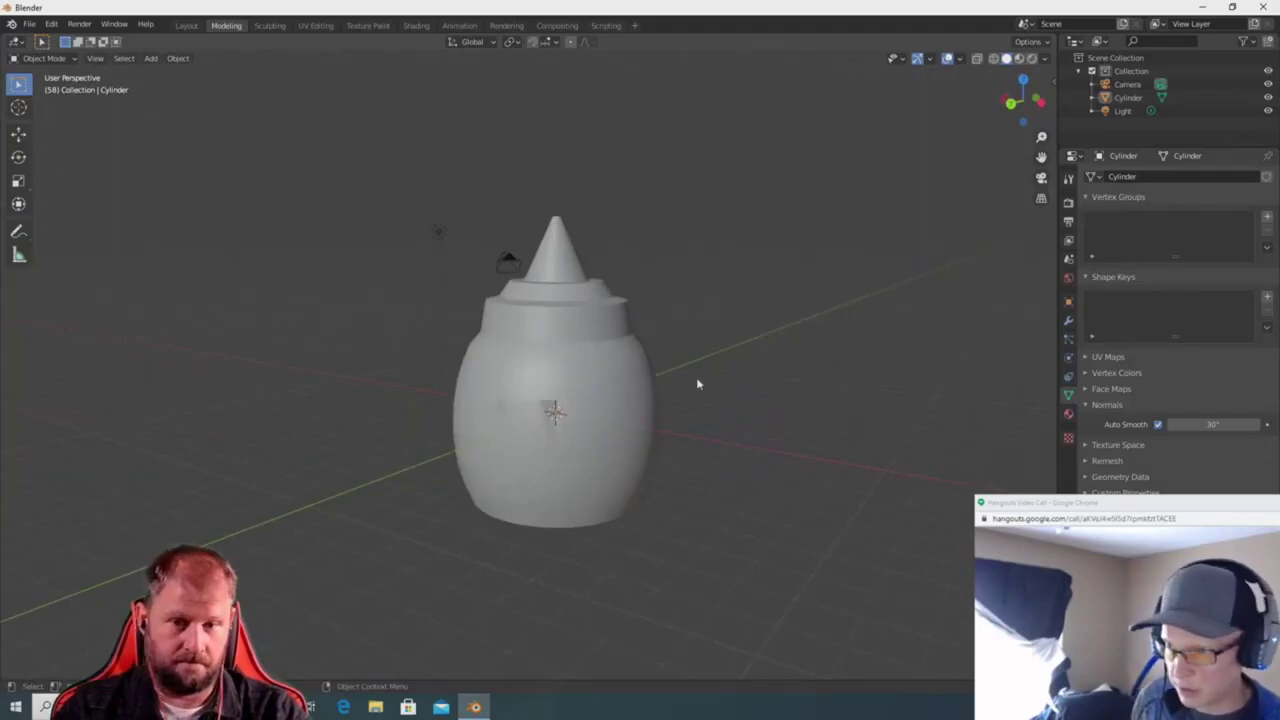
Select the cylinder and apply all of its transforms.
click(636, 385)
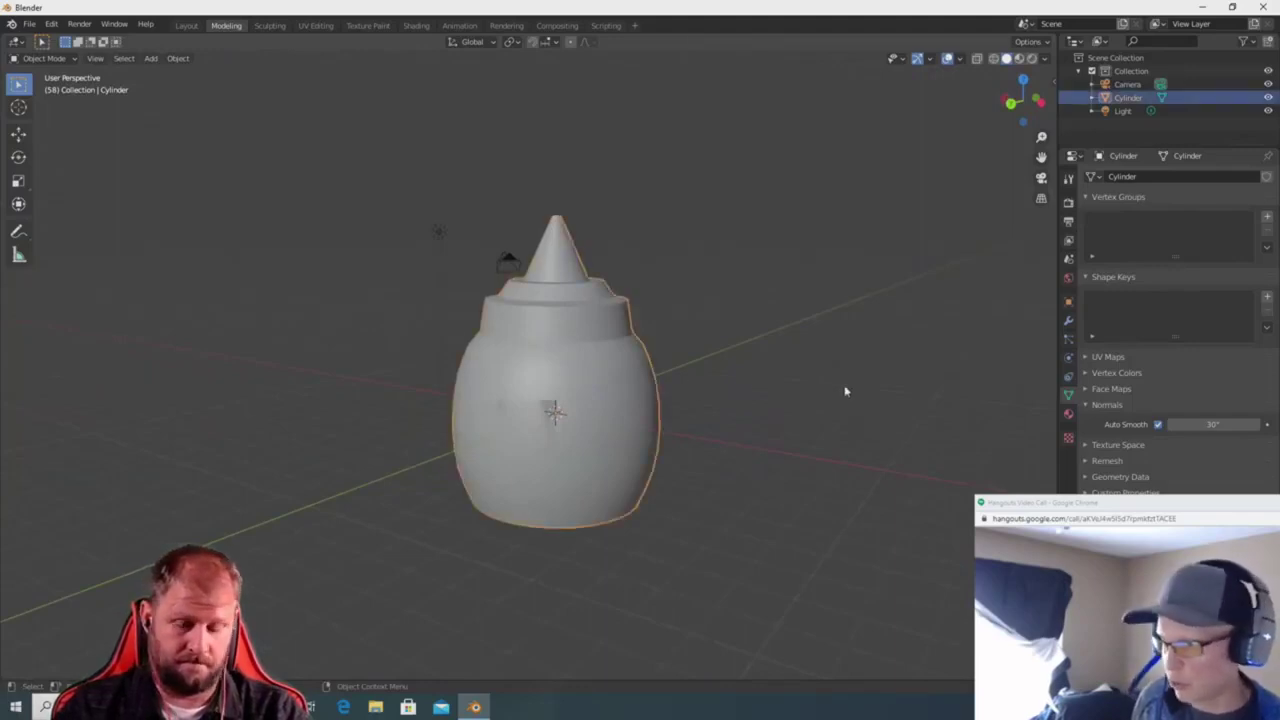
key(ctrl+a)
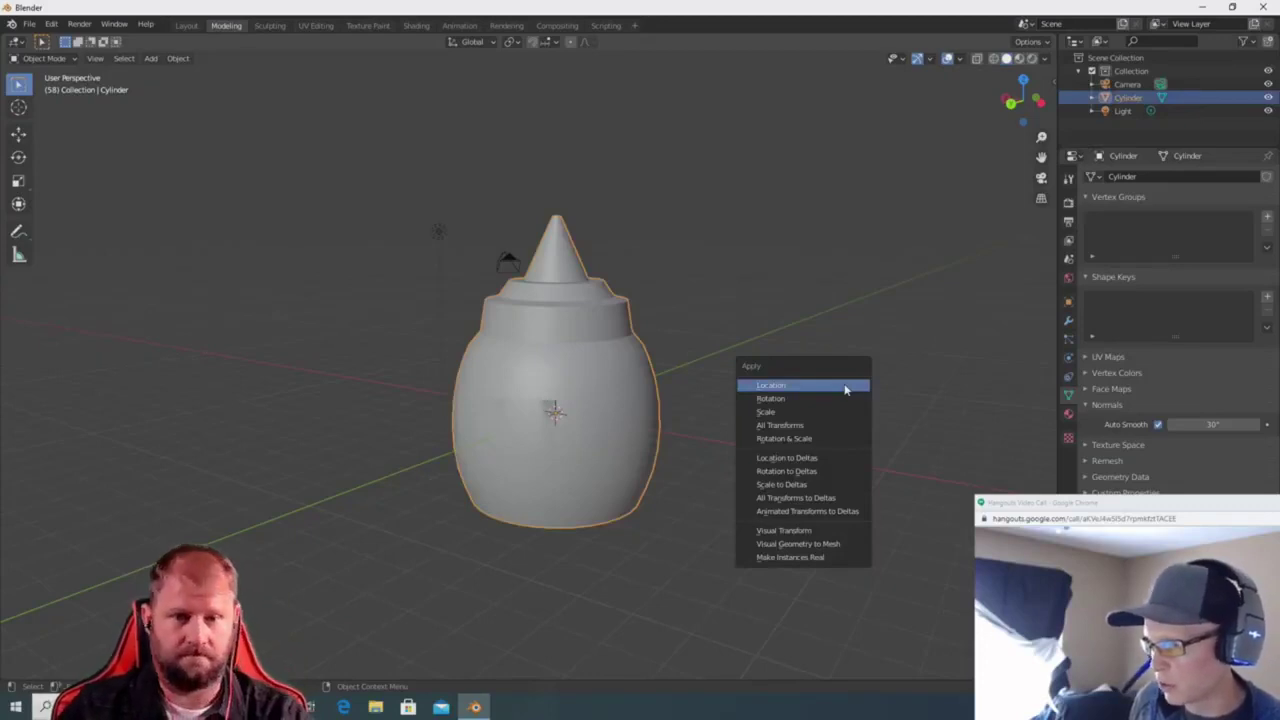
click(771, 408)
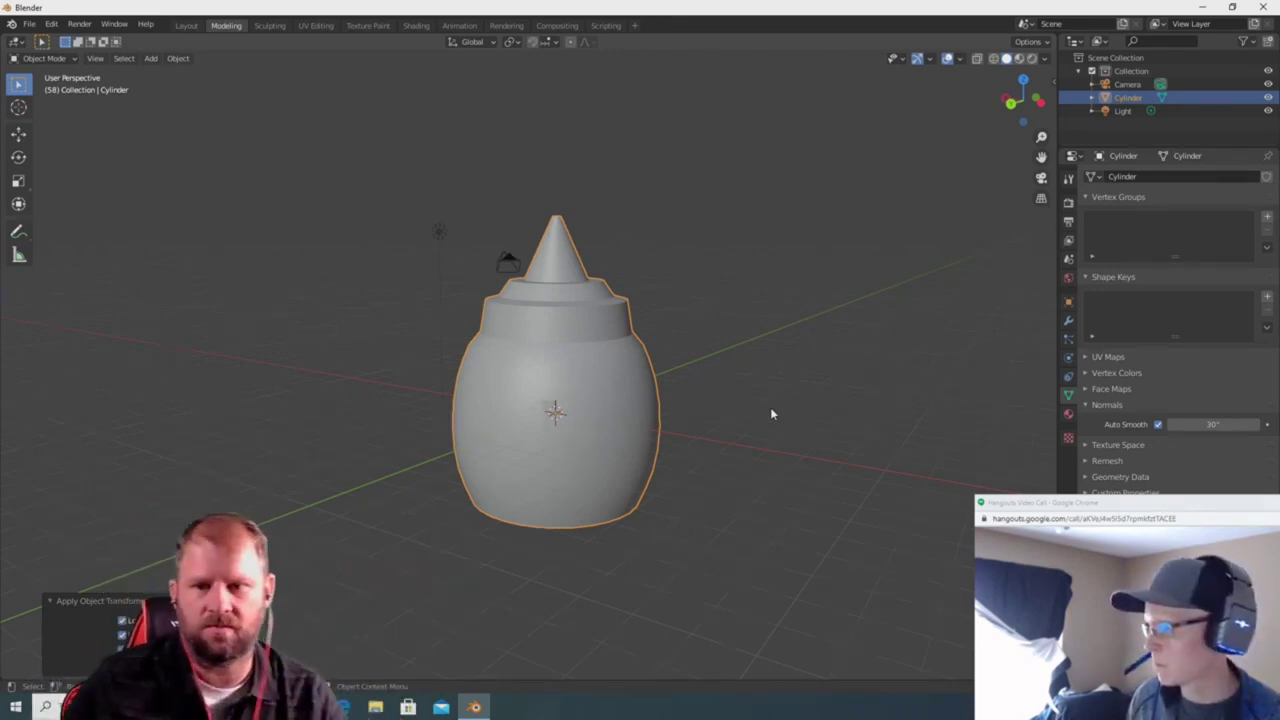
Duplicate the cylinder three times, placing one copy on either side of the original and the third above them.
click(706, 403)
click(497, 397)
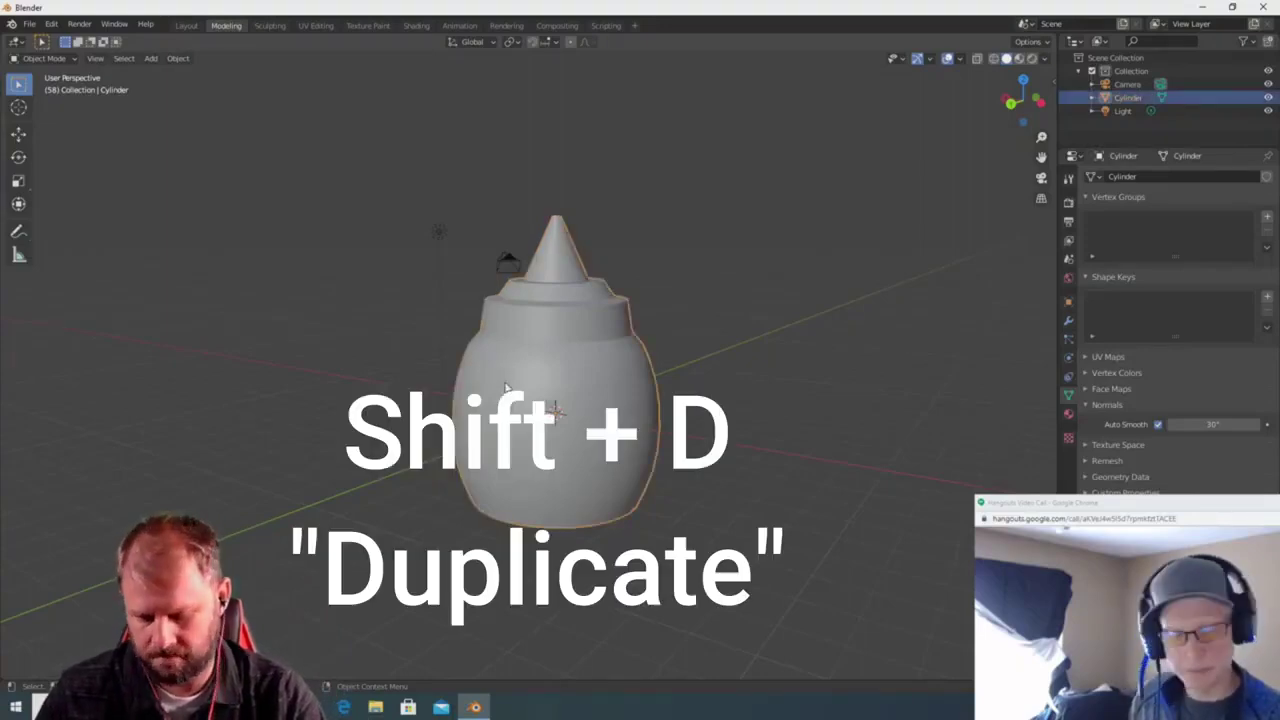
key(shift+d)
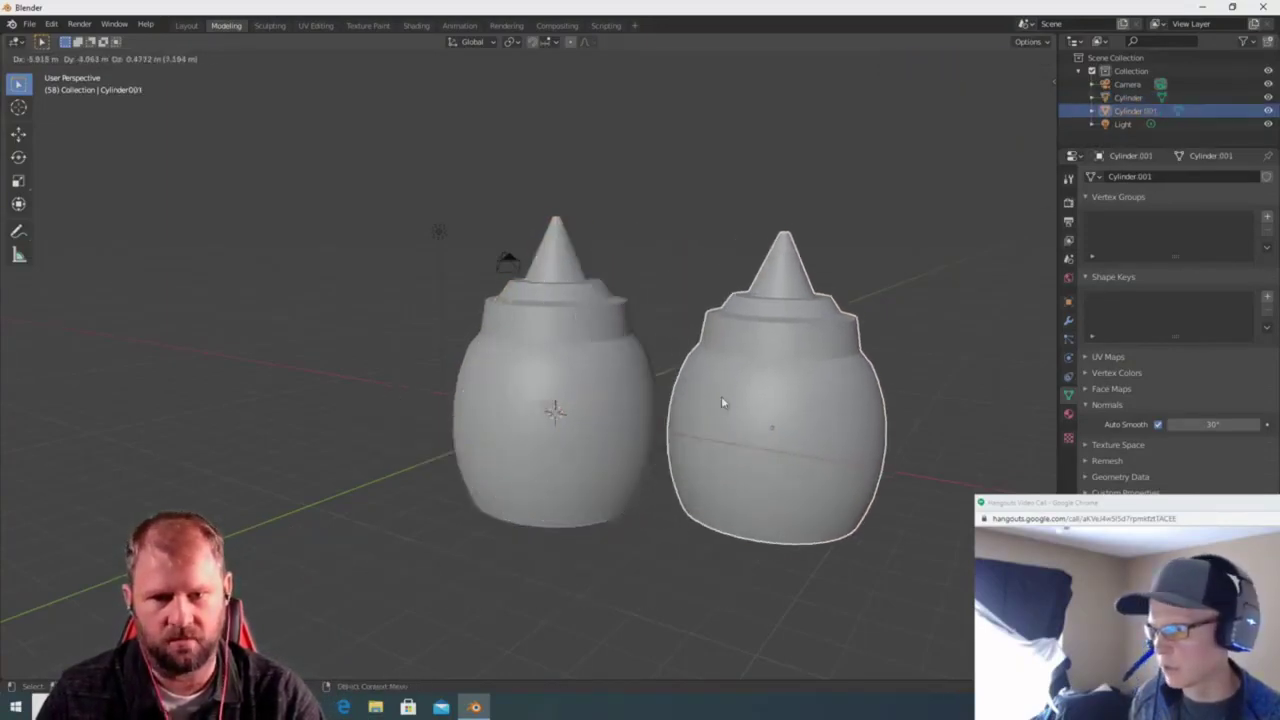
click(745, 402)
key(shift+d)
click(298, 386)
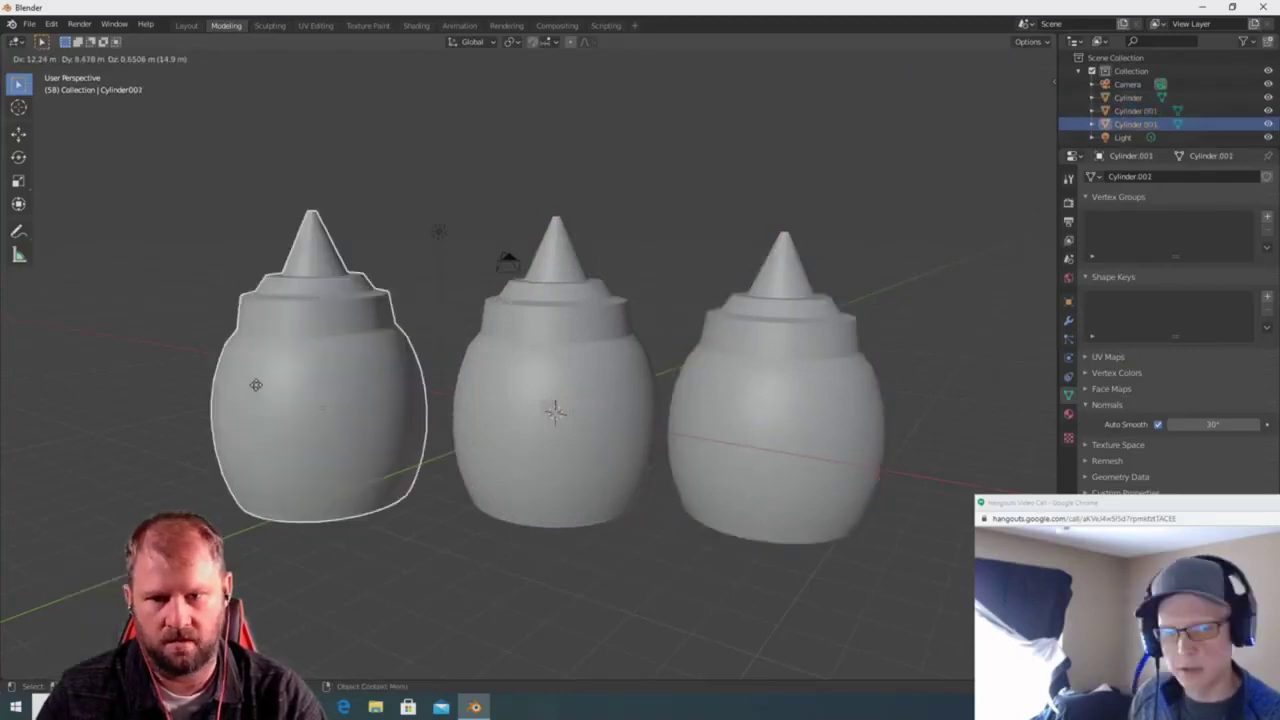
key(shift+d)
click(415, 78)
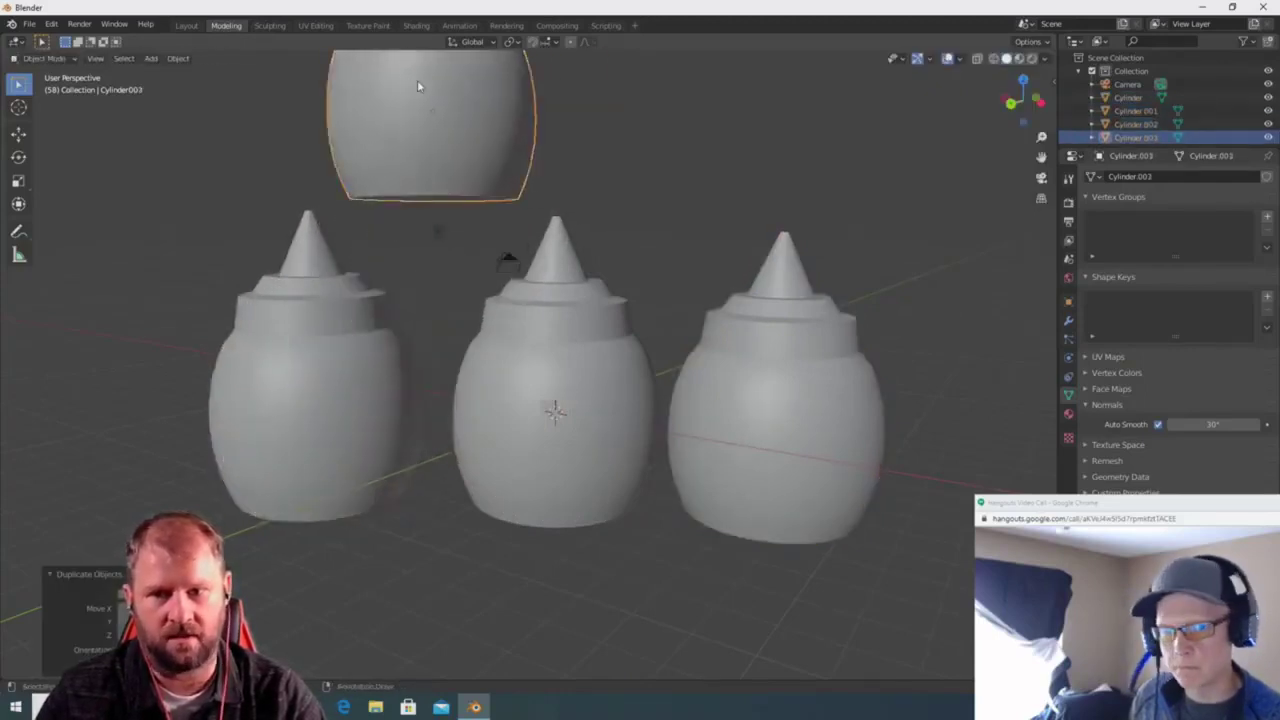
Duplicate the upper bottle and place the copy beside it in the upper row.
key(shift+d)
click(672, 105)
scroll(665, 200, down, 4)
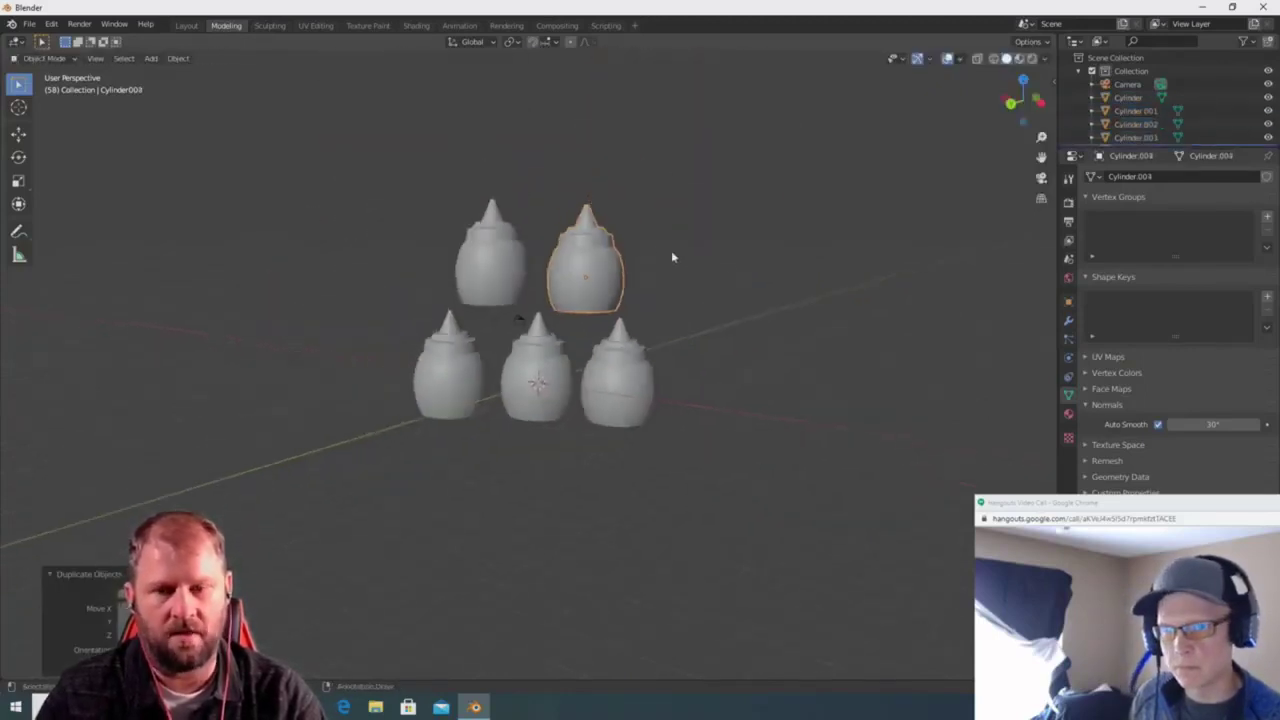
right_click(690, 295)
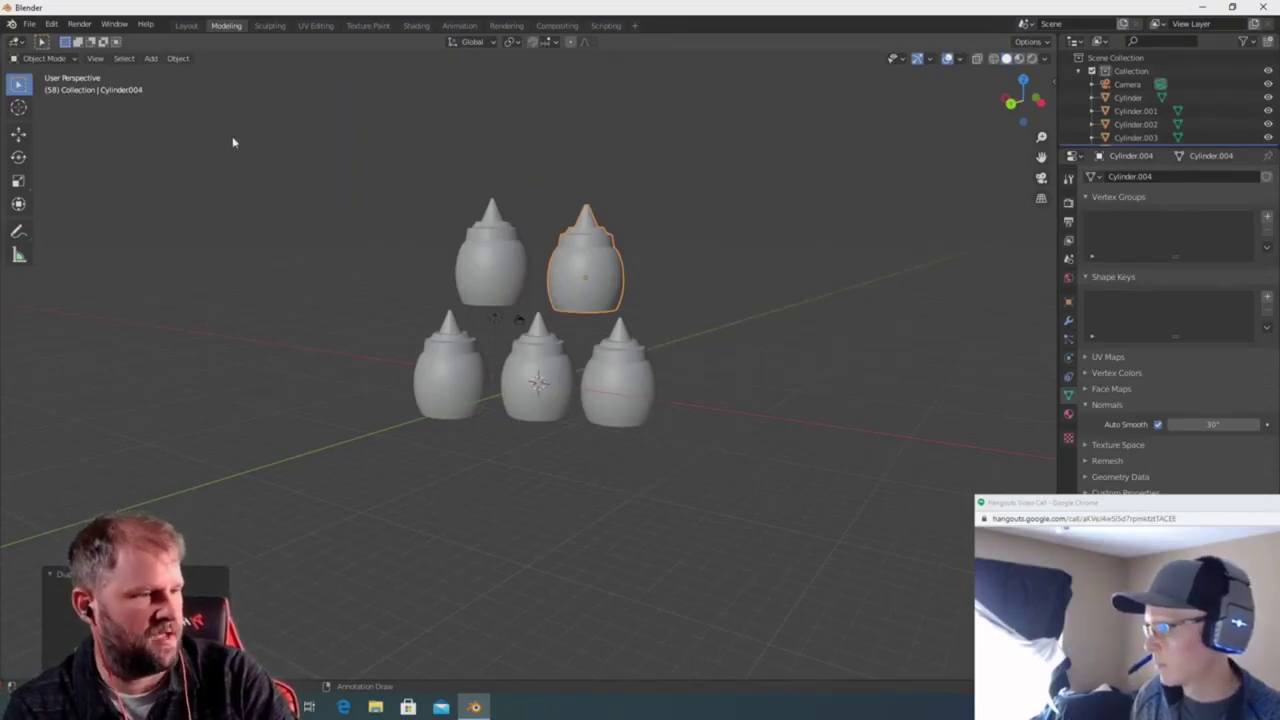
Select all five bottles and duplicate the group twice, placing one set on each side of the original group.
middle_drag(232, 136, 700, 409)
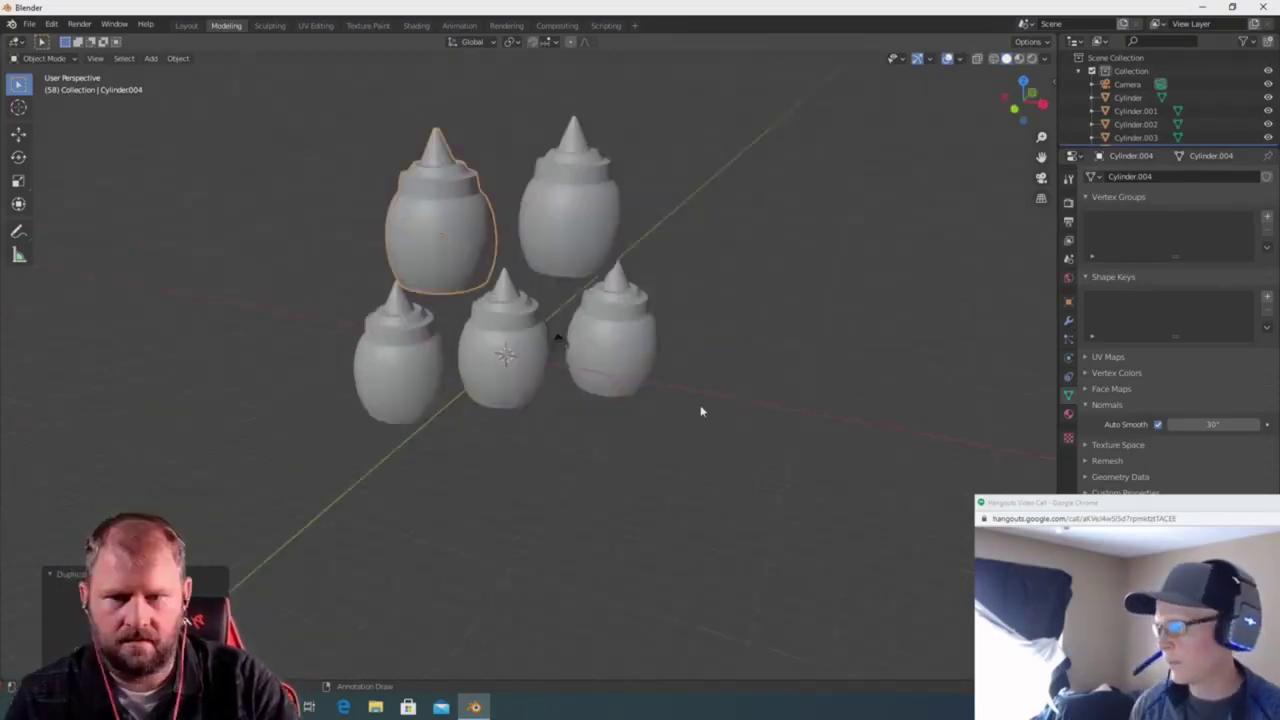
shift+click(581, 222)
shift+click(628, 357)
shift+click(508, 357)
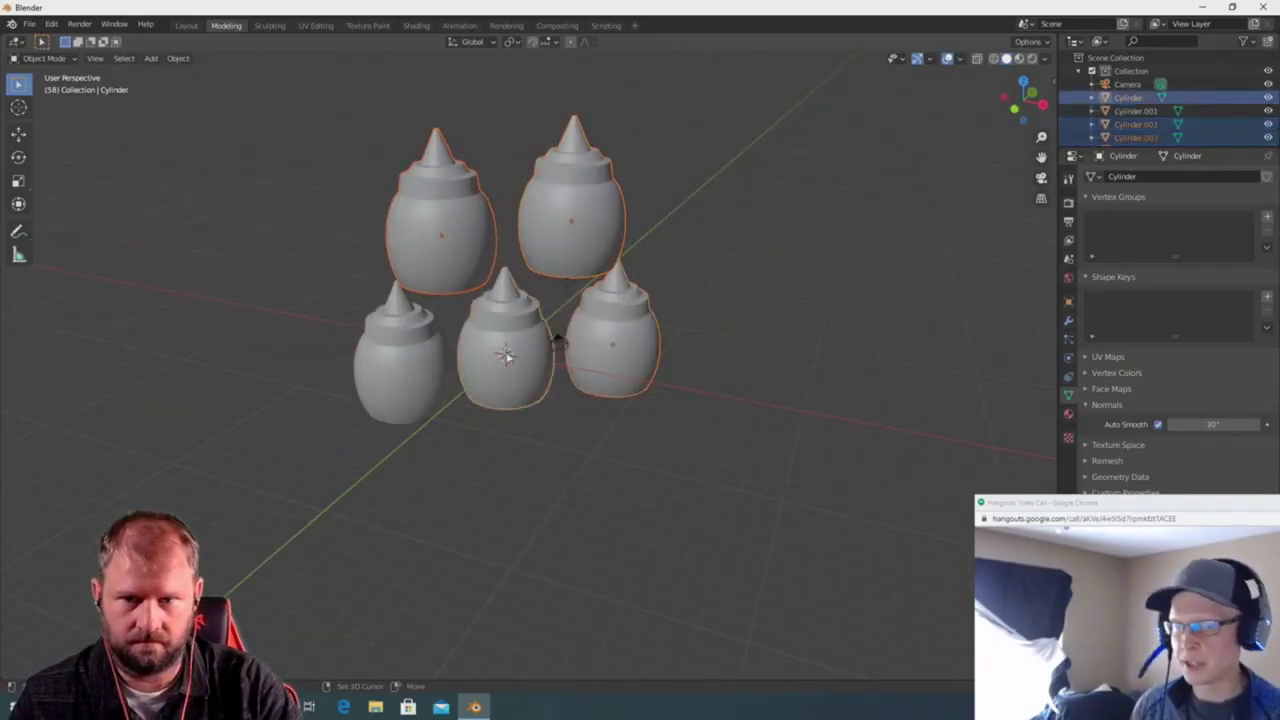
shift+click(402, 362)
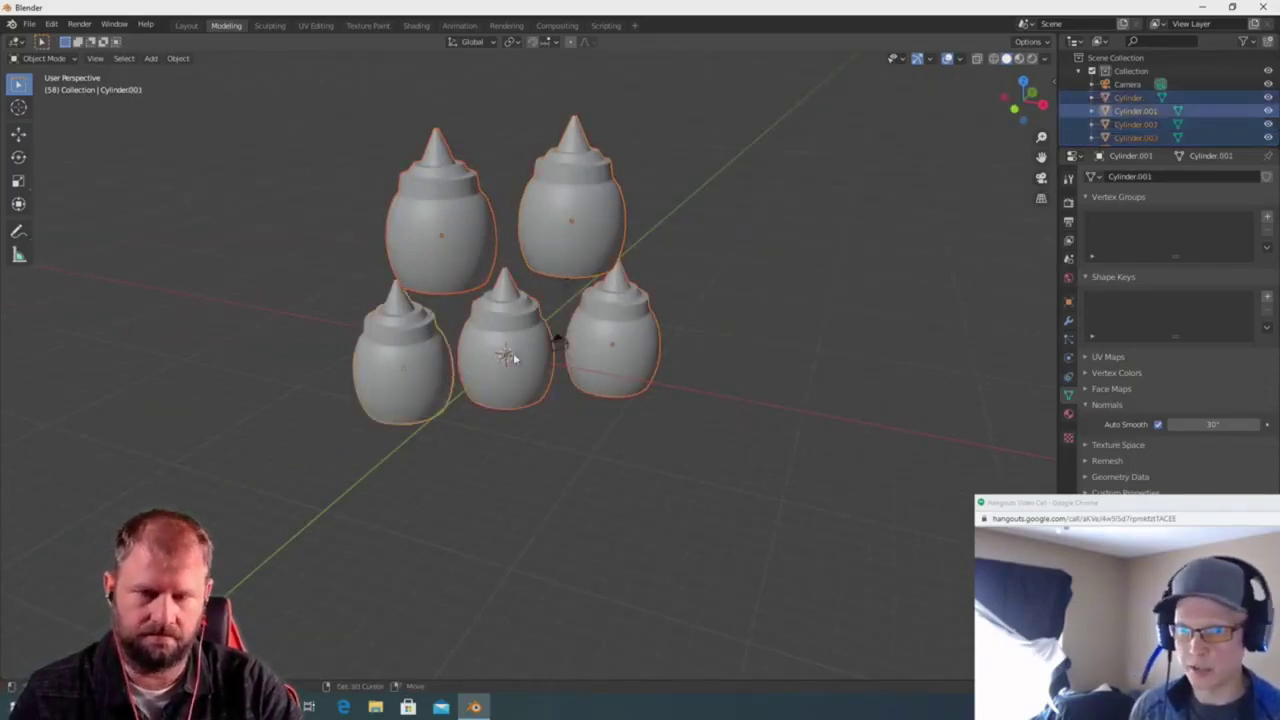
key(shift+d)
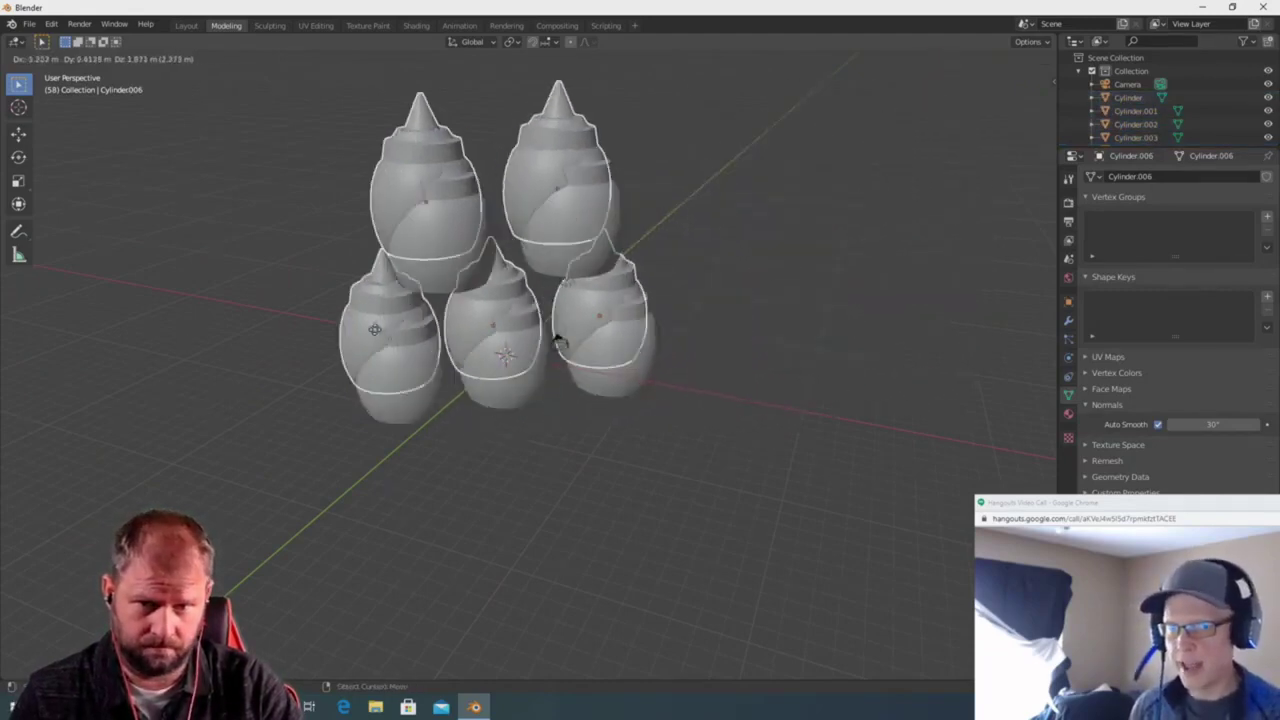
click(799, 462)
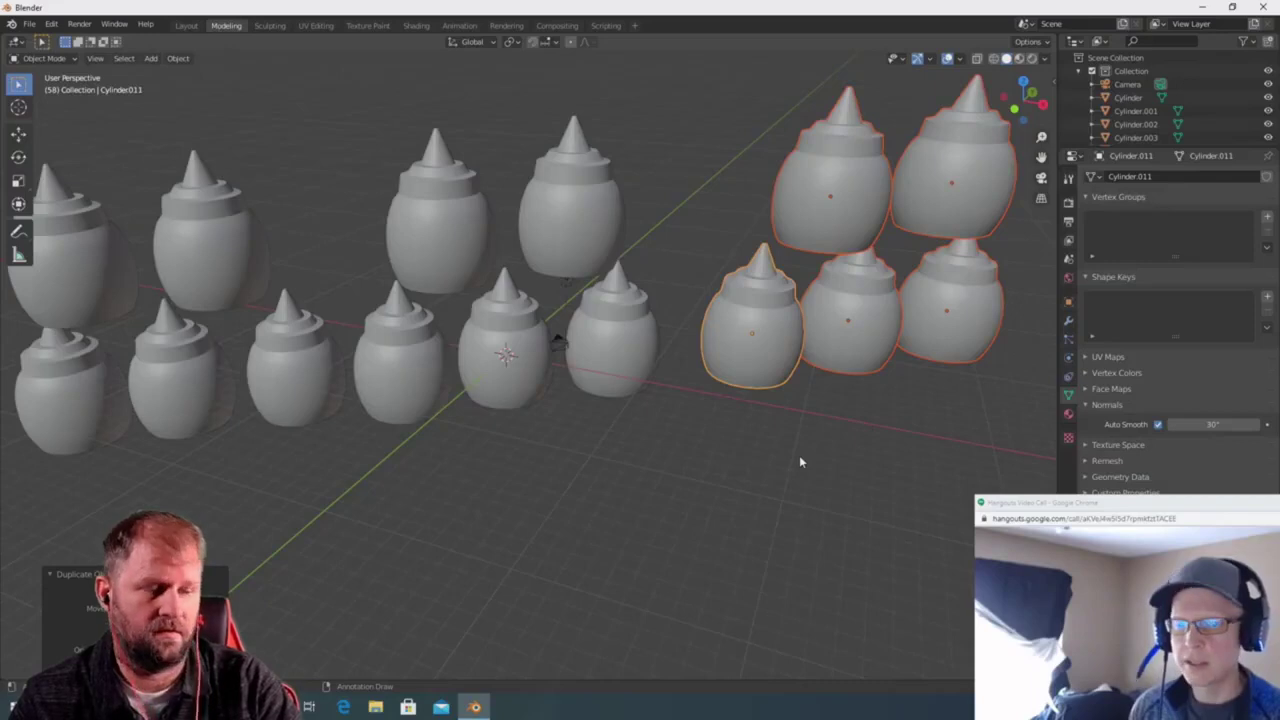
Select the nearest lower bottle of the right-hand group, show its transform values, and set its location to about X 16.3 m, Y 0.7 m.
click(743, 460)
key(n)
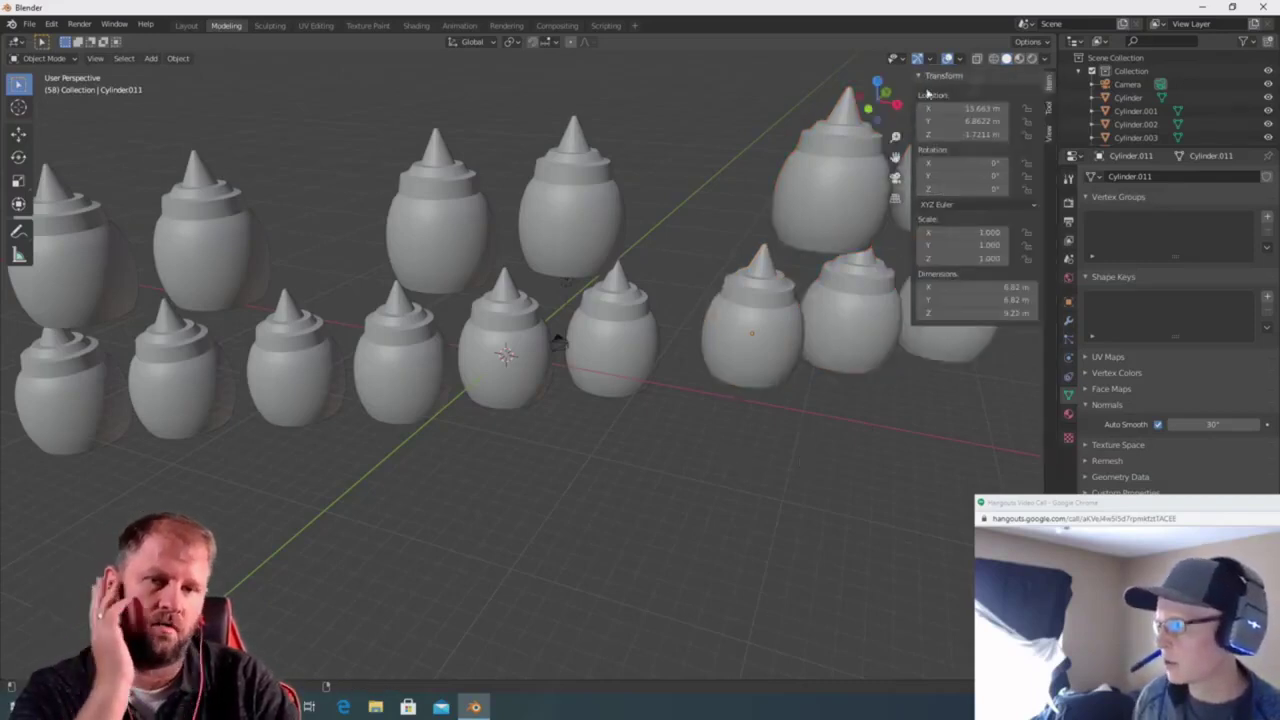
drag(940, 110, 904, 121)
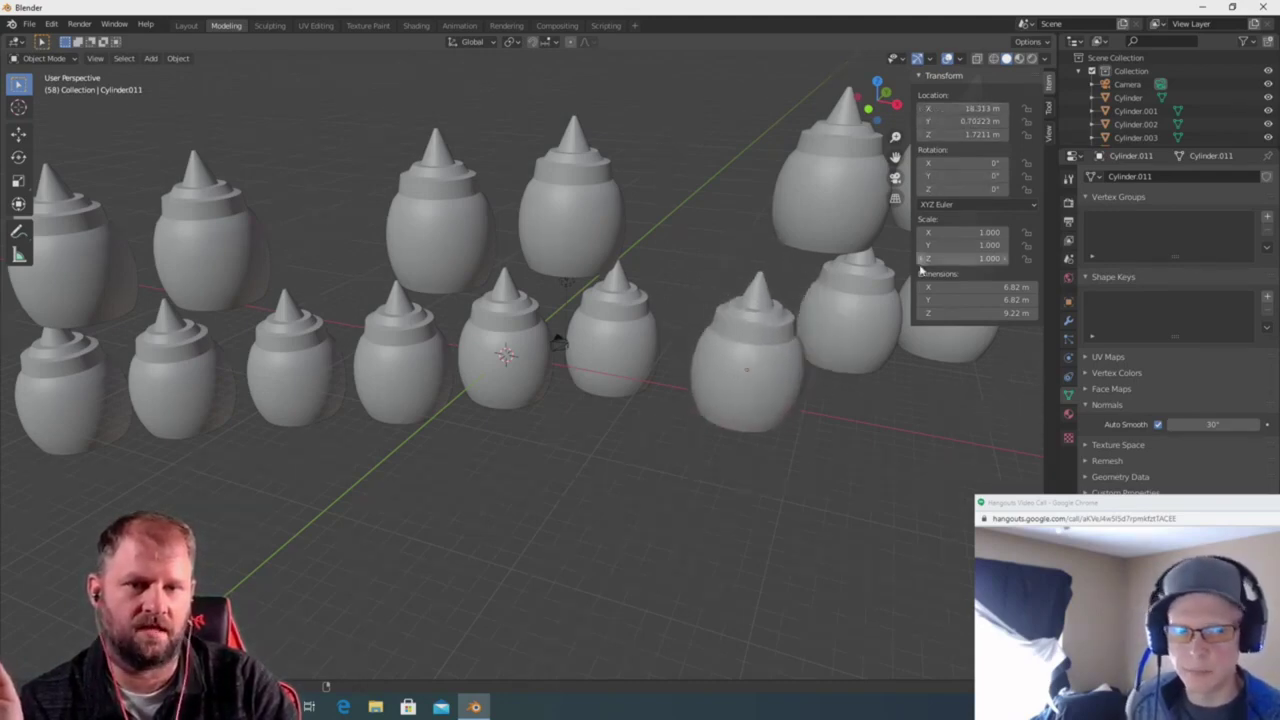
Try widening the bottle to an X scale of about 1.49 and reset its scale.
mouse_move(950, 233)
mouse_down()
mouse_move(990, 233)
mouse_move(948, 233)
mouse_move(975, 233)
mouse_up()
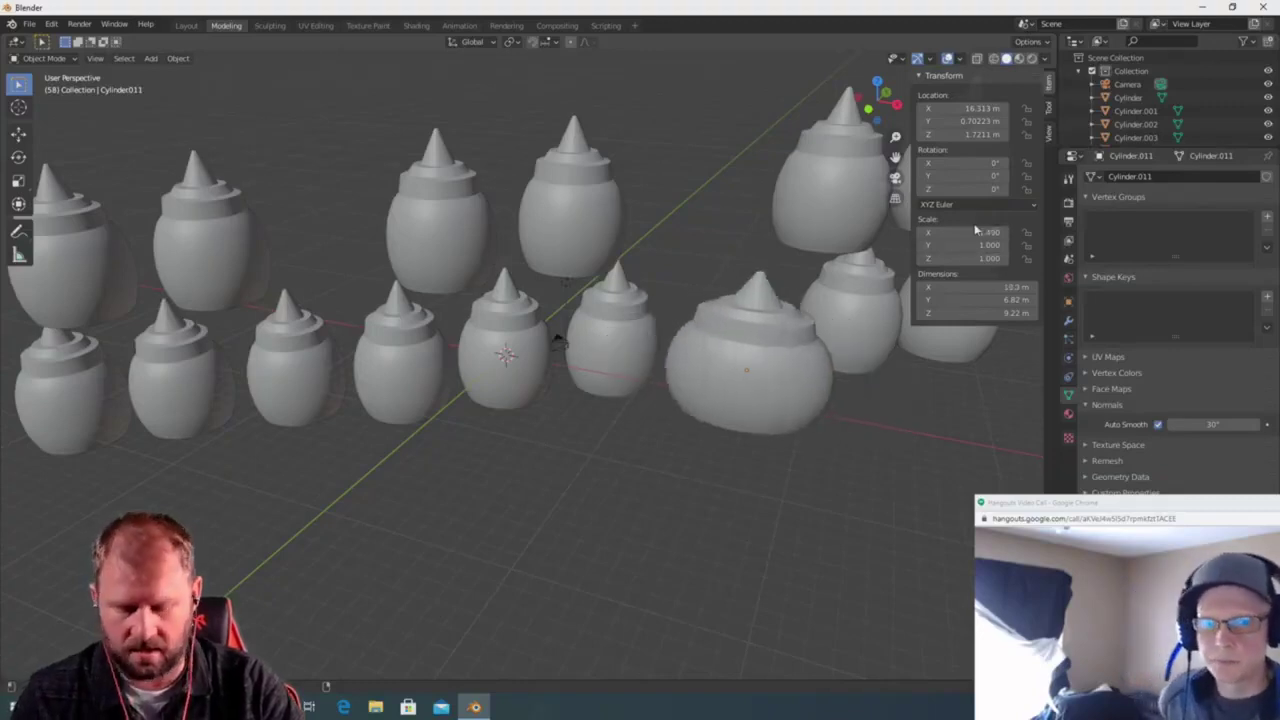
key(BackSpace)
key(BackSpace)
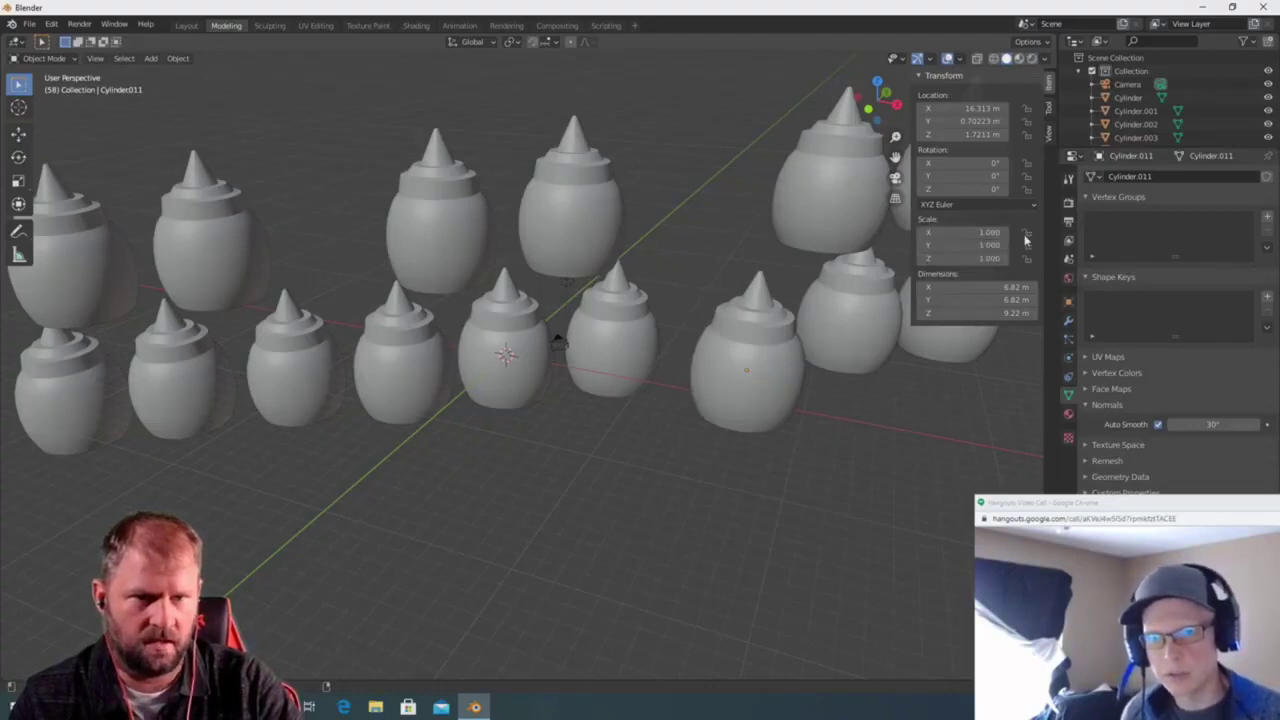
Try stretching the bottle along Z to about 1.7 with its X and Y scale locked, and undo the stretch and locks.
drag(1026, 233, 1010, 258)
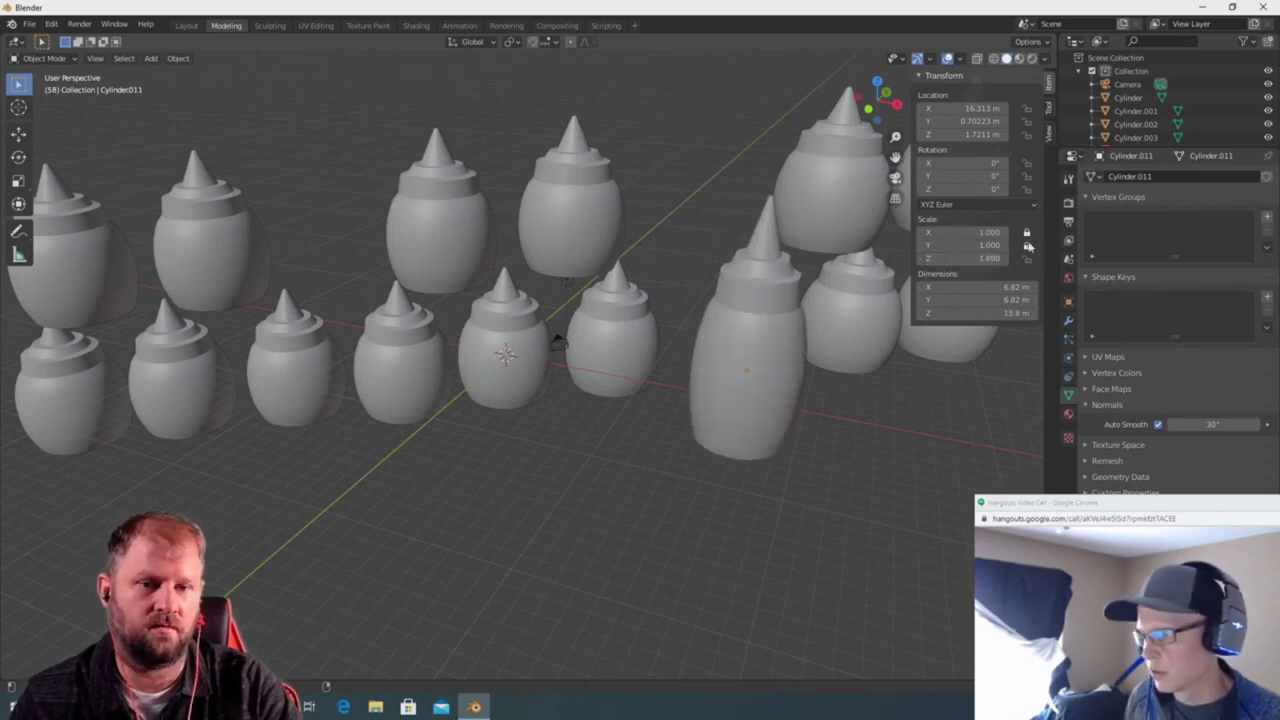
key(ctrl+z)
middle_drag(835, 300, 875, 292)
click(1026, 233)
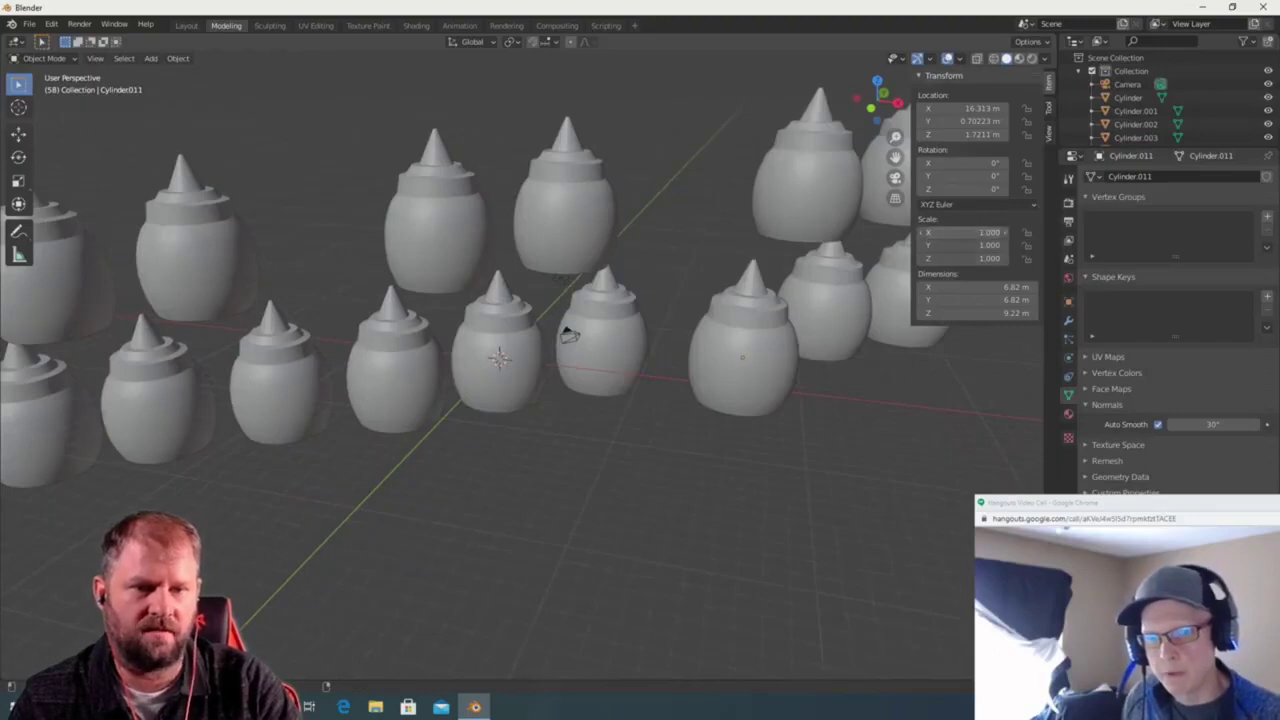
Set the bottle's X, Y and Z scale to 3 all at once.
click(980, 238)
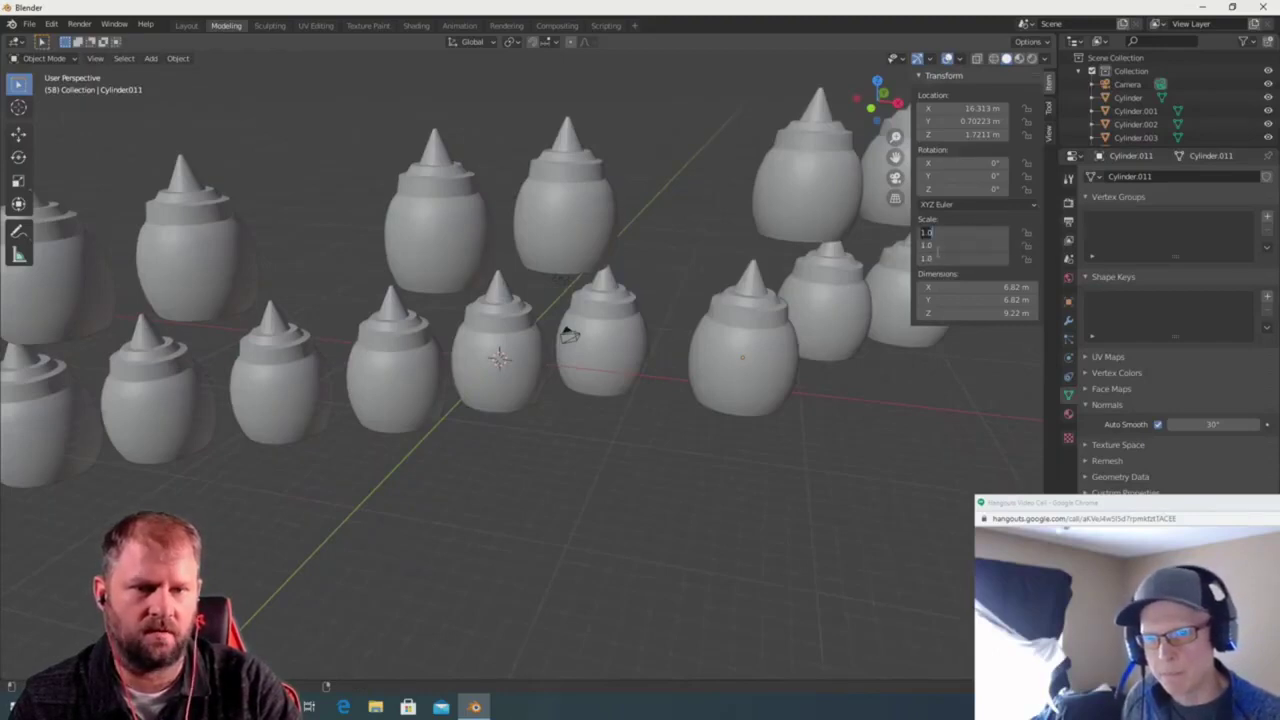
key(Return)
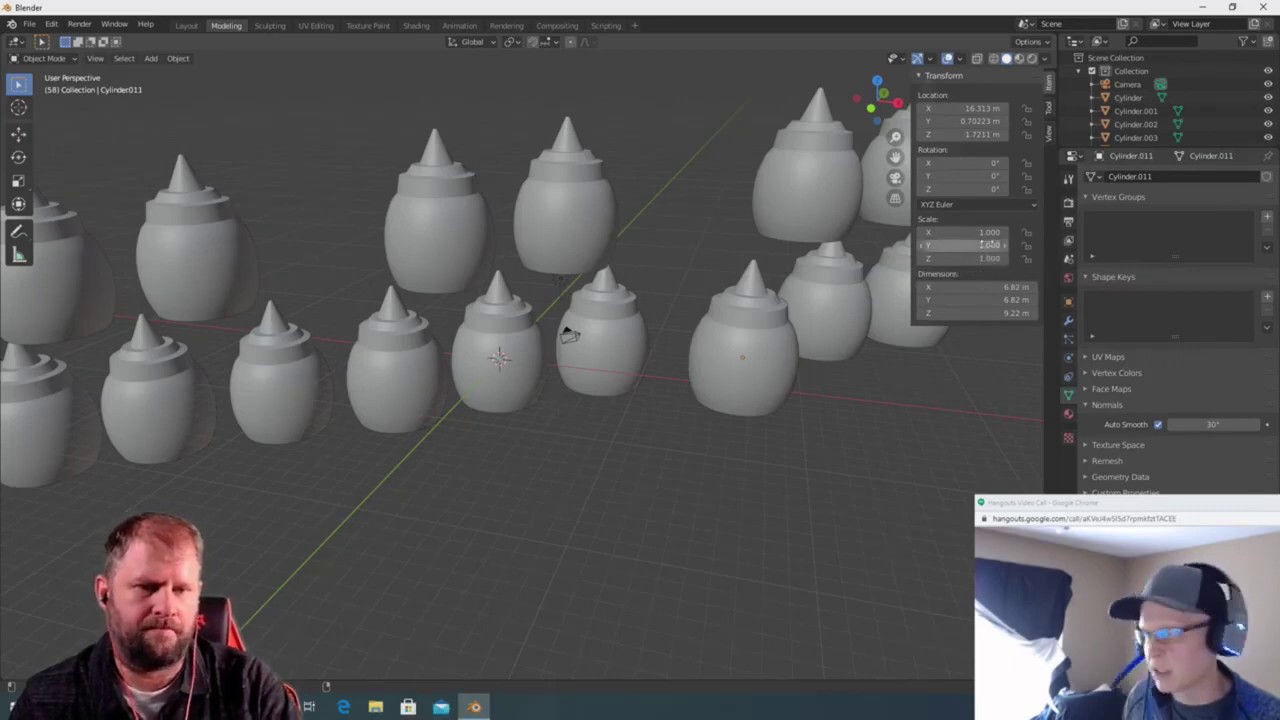
drag(945, 232, 945, 258)
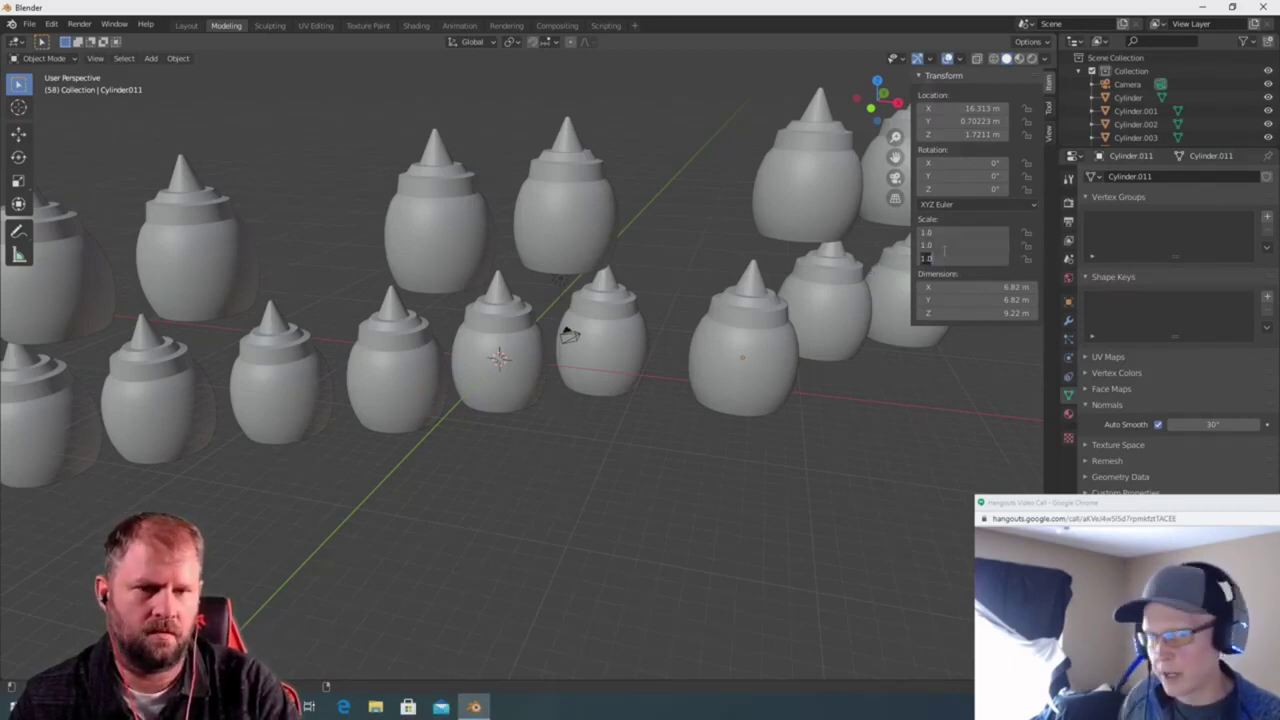
text(1)
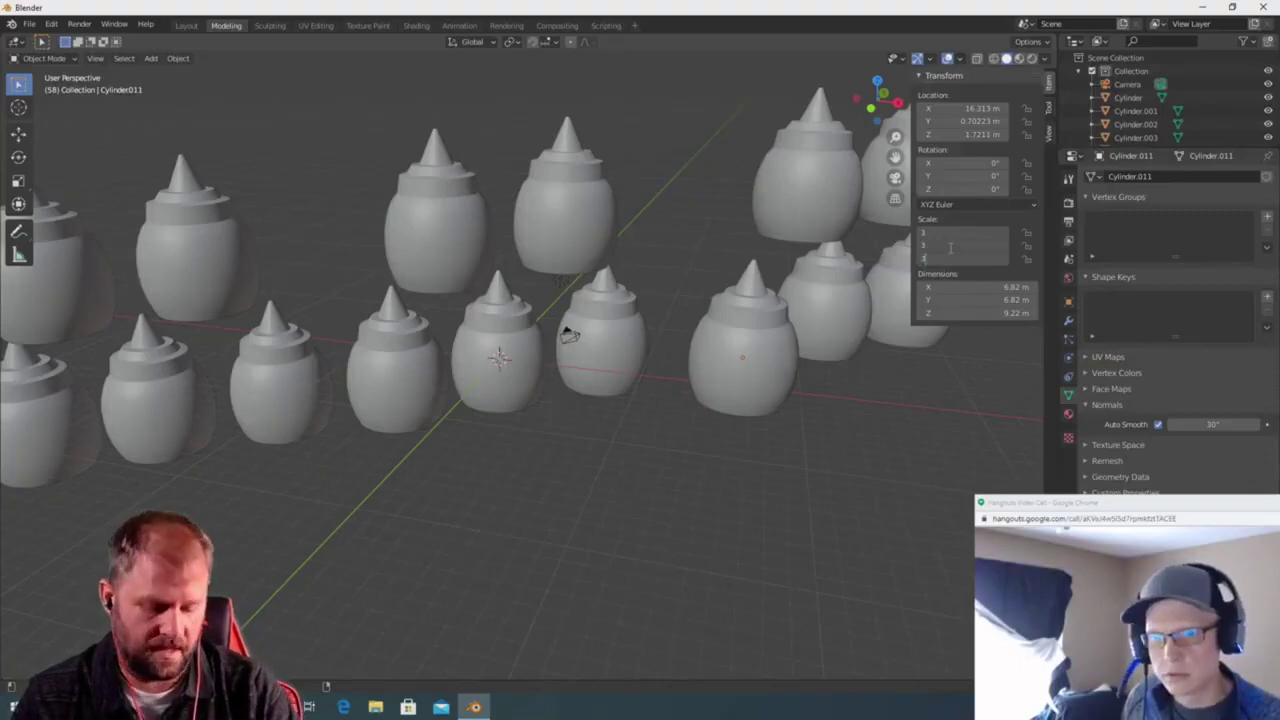
key(Return)
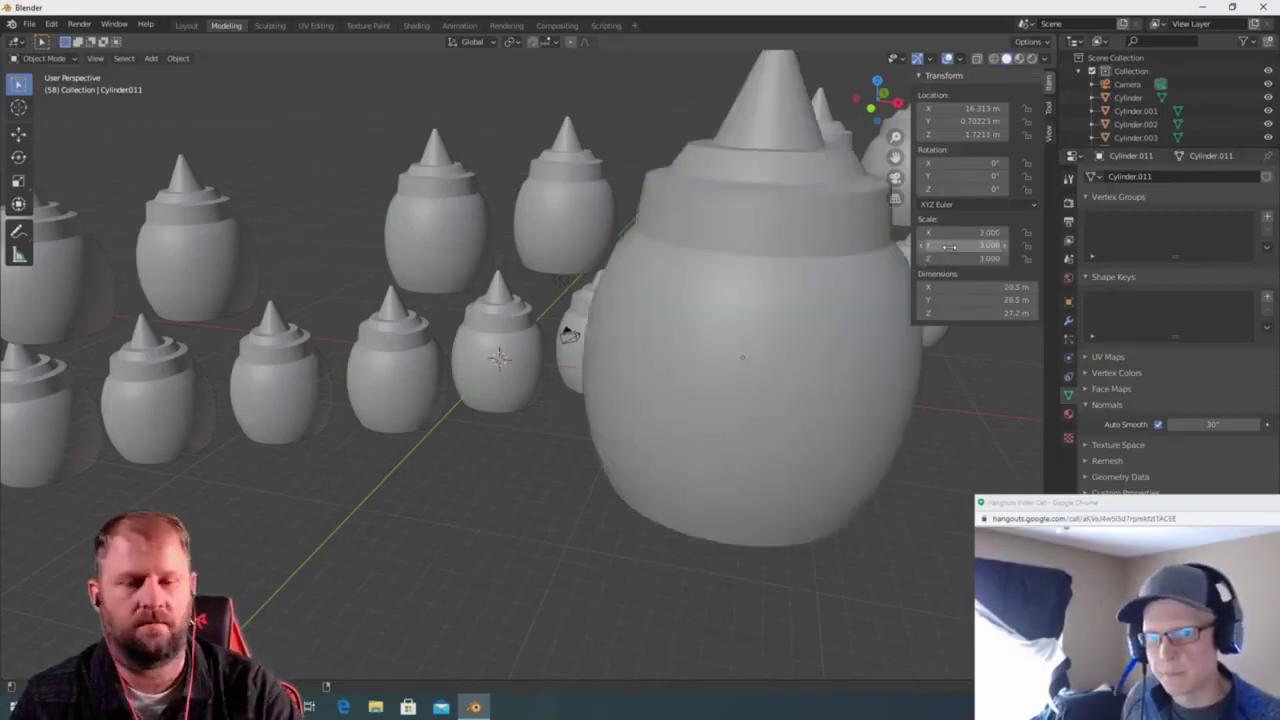
Move the enlarged bottle along X and Y with the Move tool to stand in front of the left-hand group, at about Y -29.2 m.
scroll(771, 214, down, 6)
middle_drag(771, 214, 640, 300)
click(18, 133)
drag(596, 350, 540, 365)
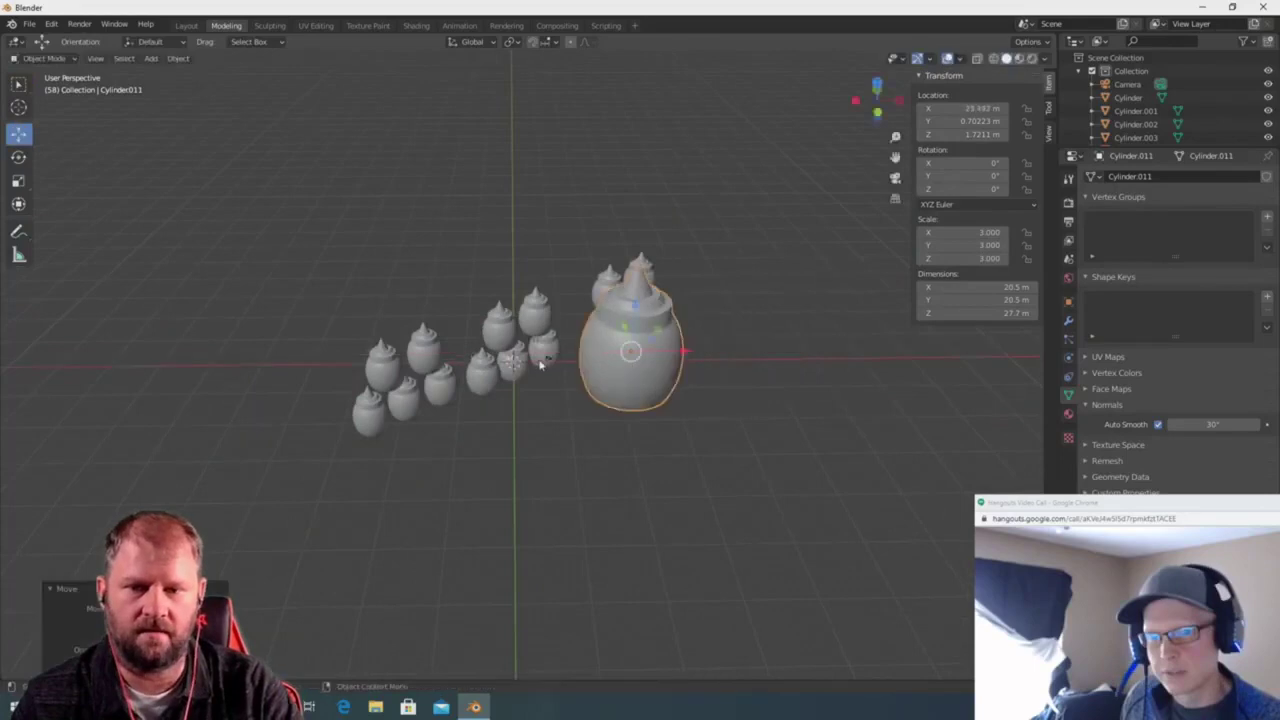
middle_drag(540, 365, 597, 306)
drag(484, 296, 638, 330)
middle_drag(638, 330, 402, 330)
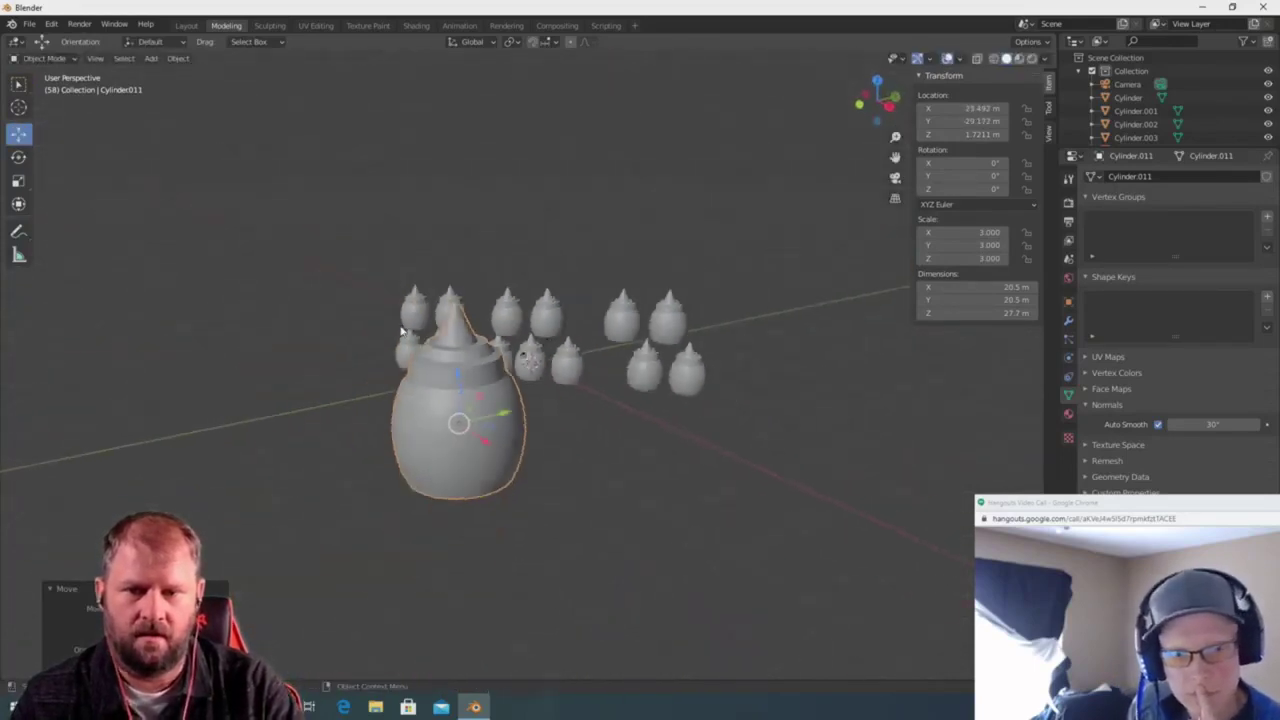
middle_drag(346, 366, 545, 425)
drag(600, 462, 453, 438)
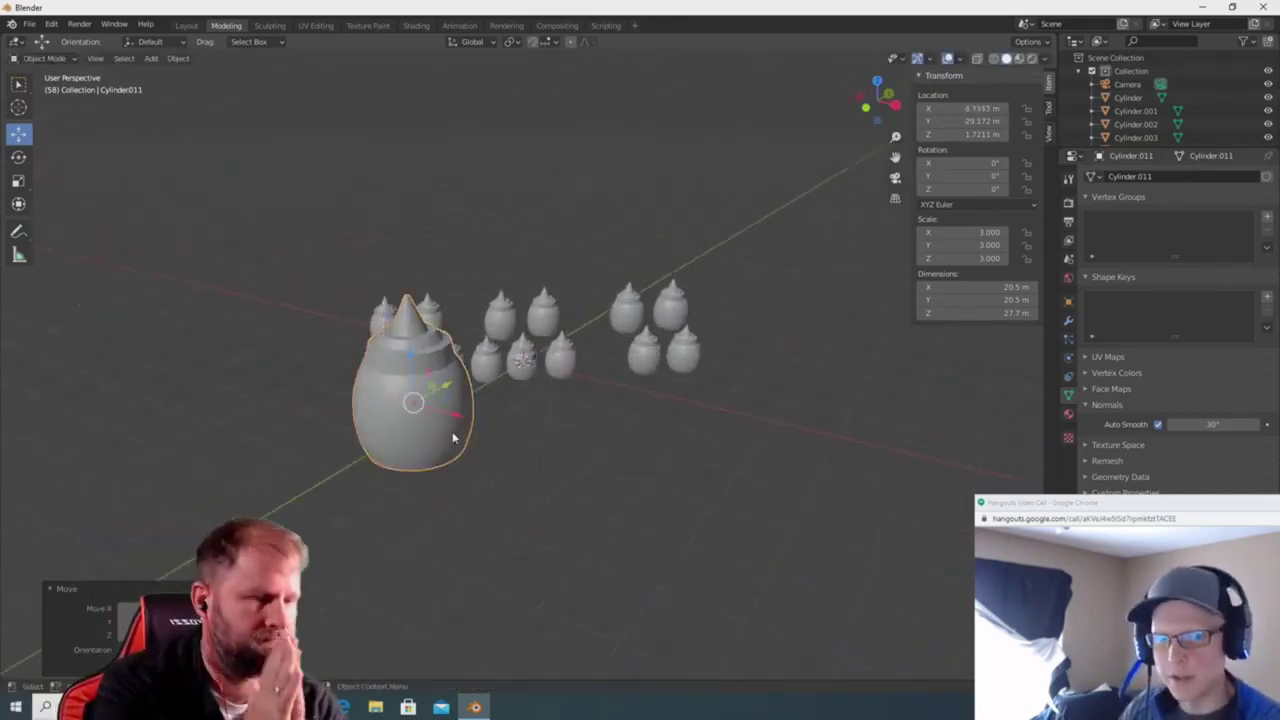